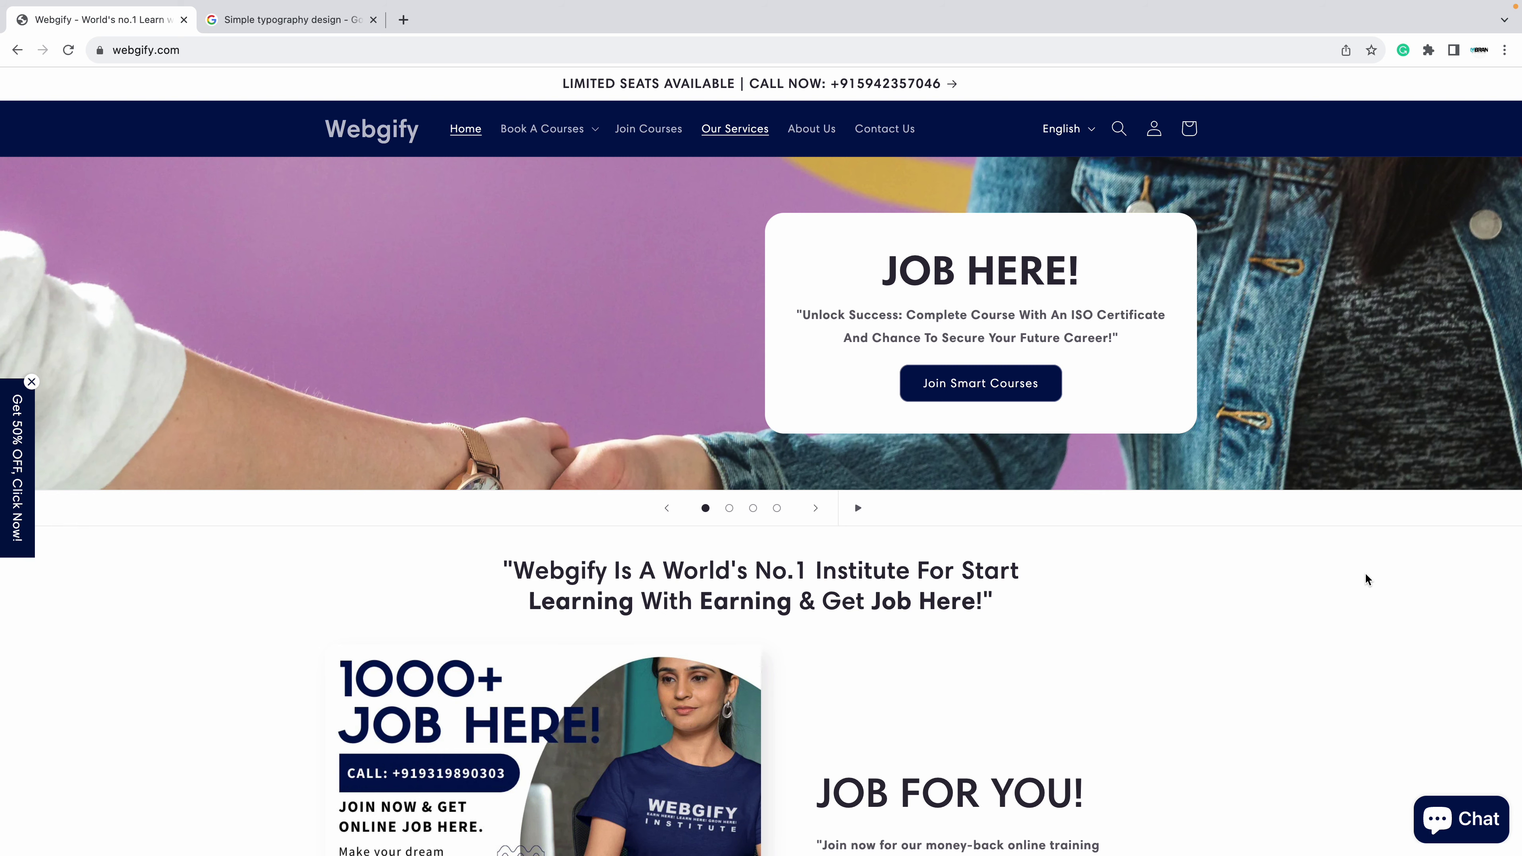
- Open the Adobe Stock 'Don't Give Up' design from the Simple typography design image results
{"action": "left_click", "coordinate": [281, 24]}
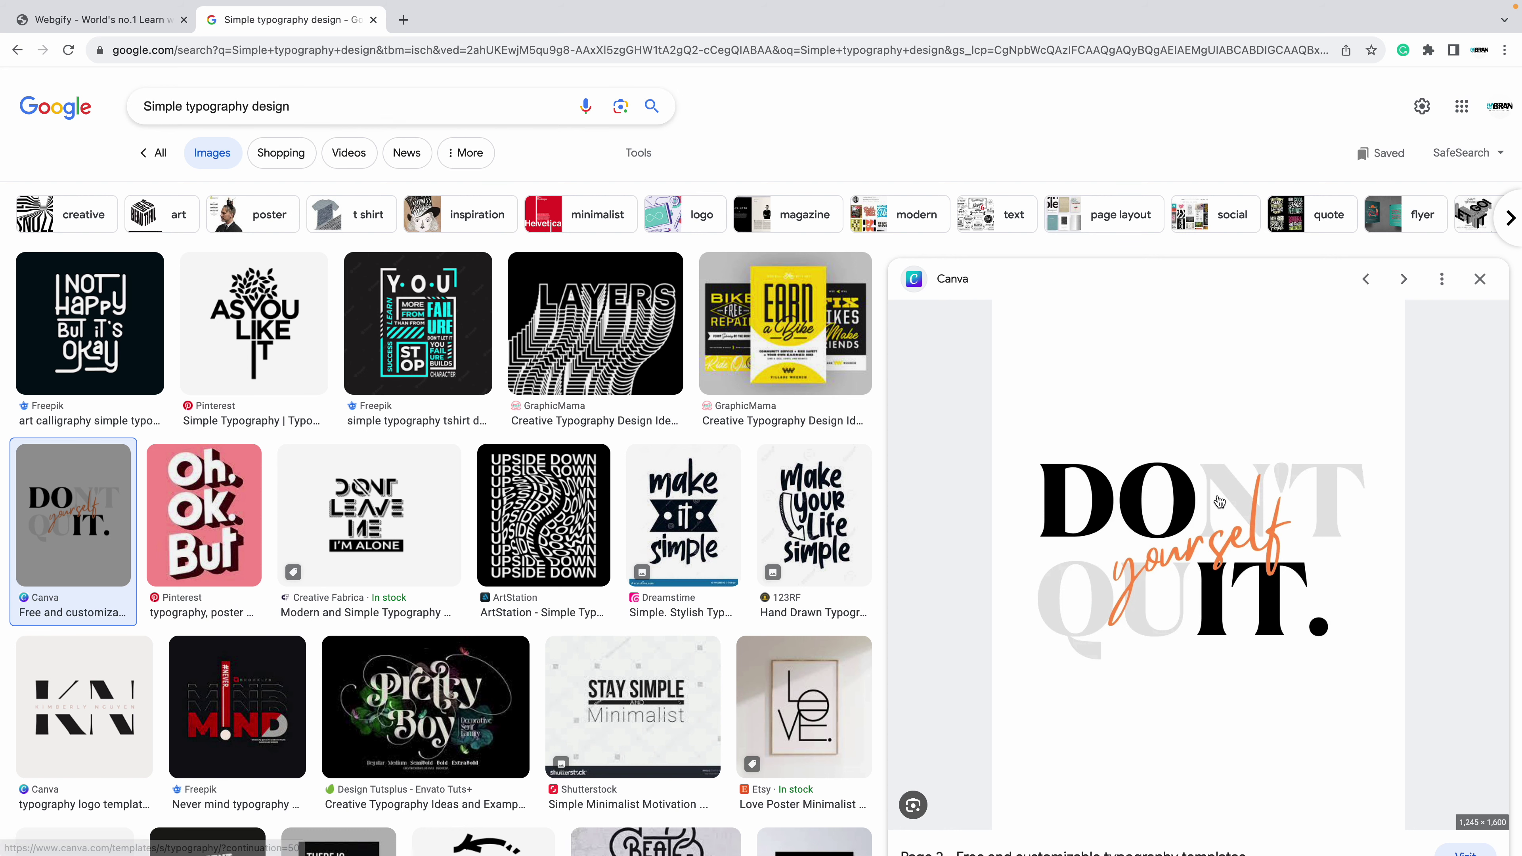
{"action": "scroll", "coordinate": [1219, 500], "scroll_direction": "down", "scroll_amount": 2}
{"action": "scroll", "coordinate": [1217, 489], "scroll_direction": "down", "scroll_amount": 4}
{"action": "scroll", "coordinate": [1214, 477], "scroll_direction": "down", "scroll_amount": 3}
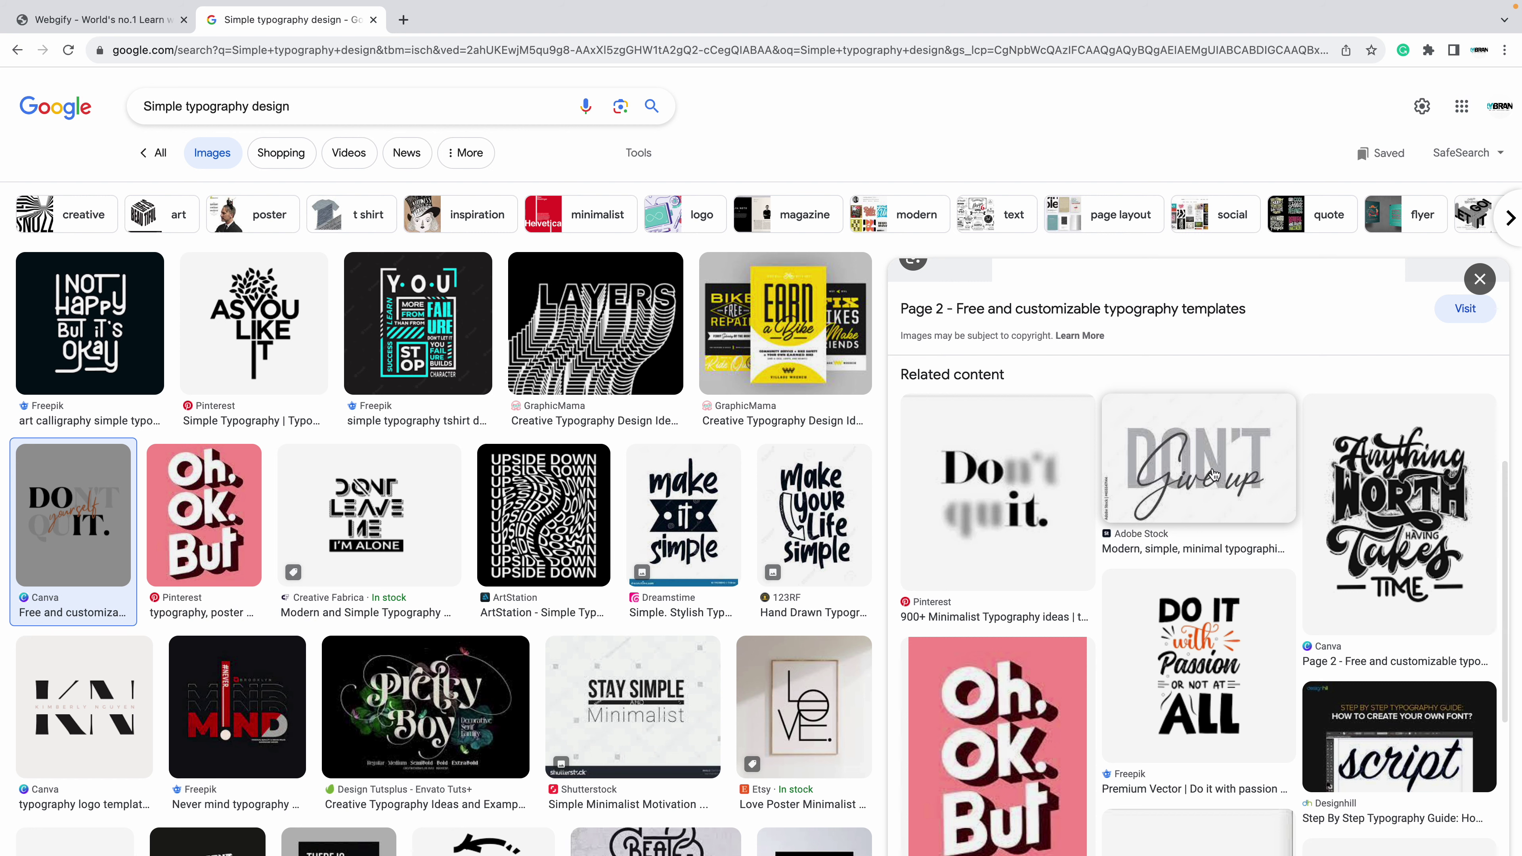
{"action": "left_click", "coordinate": [1232, 475]}
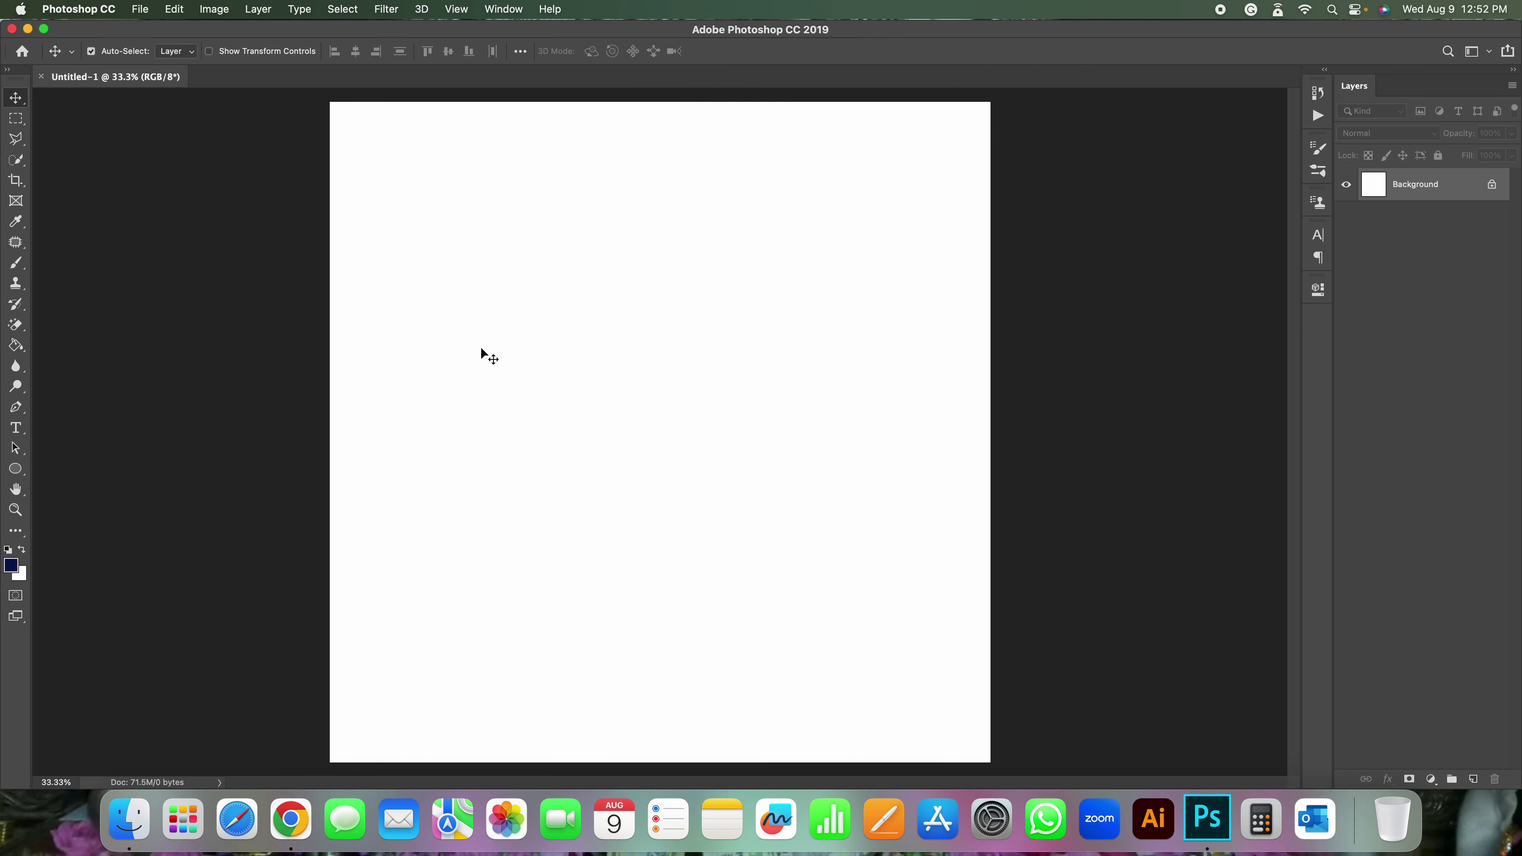
- Confirm the 5000 × 5000 px canvas size, then add an empty Layer 1 above Background
{"action": "left_click", "coordinate": [214, 10]}
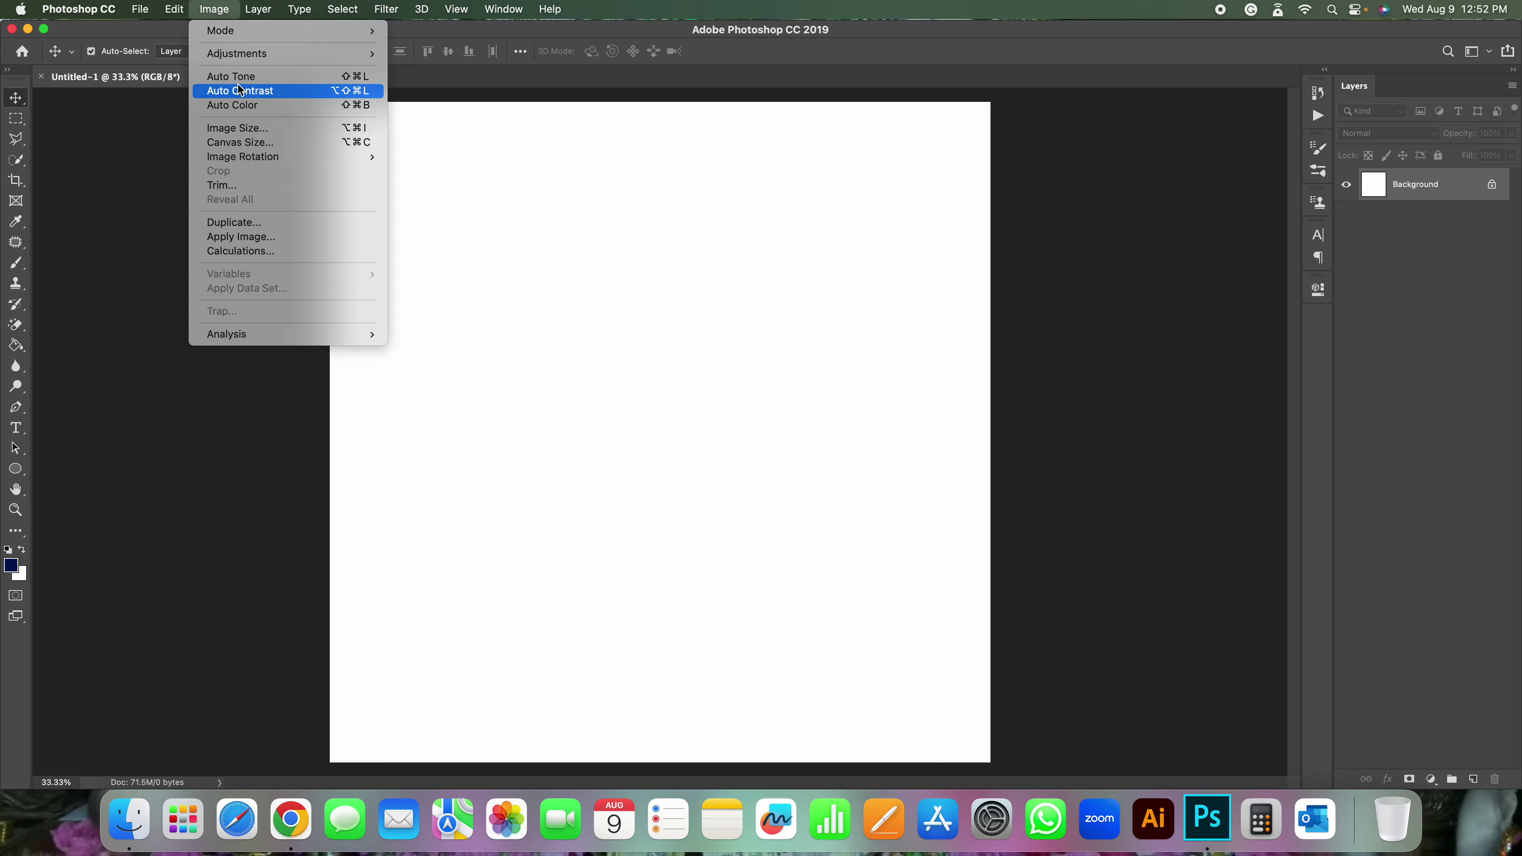
{"action": "left_click", "coordinate": [238, 130]}
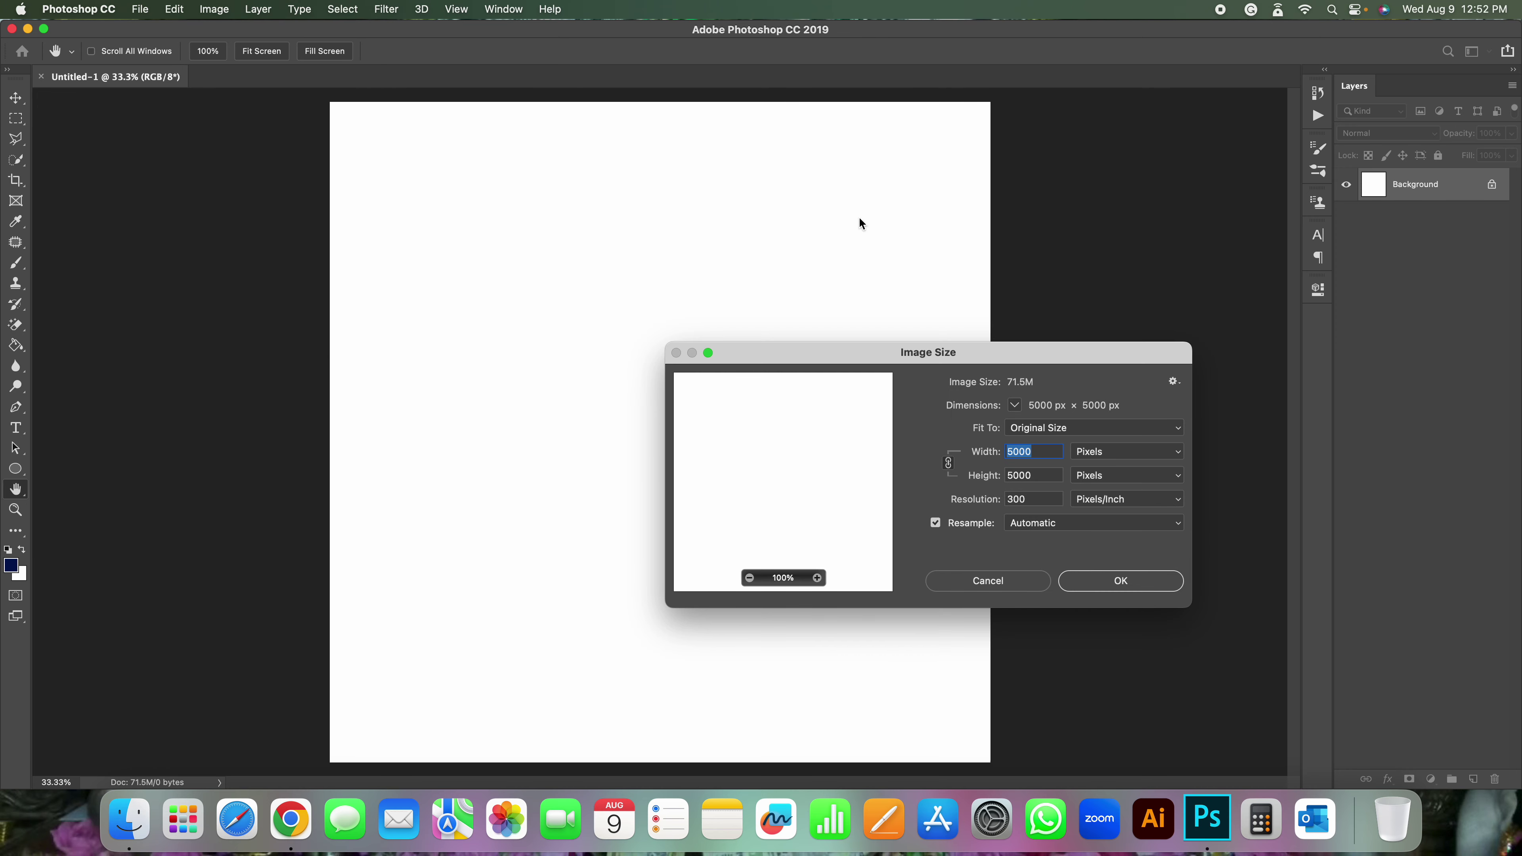
{"action": "key", "text": "Escape"}
{"action": "left_click", "coordinate": [140, 9]}
{"action": "left_click", "coordinate": [1073, 310]}
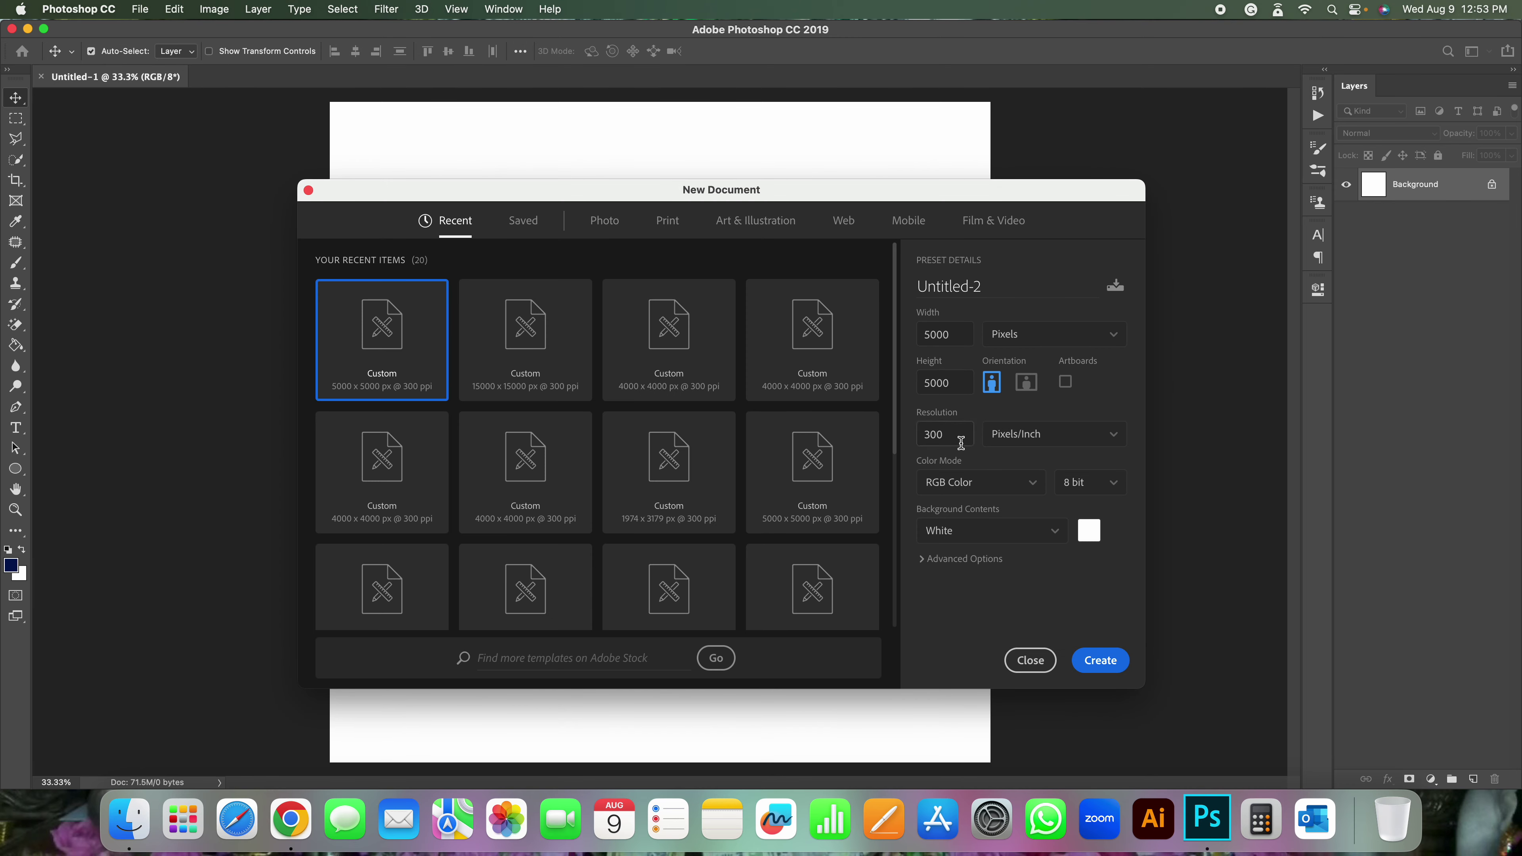
{"action": "left_click", "coordinate": [1052, 659]}
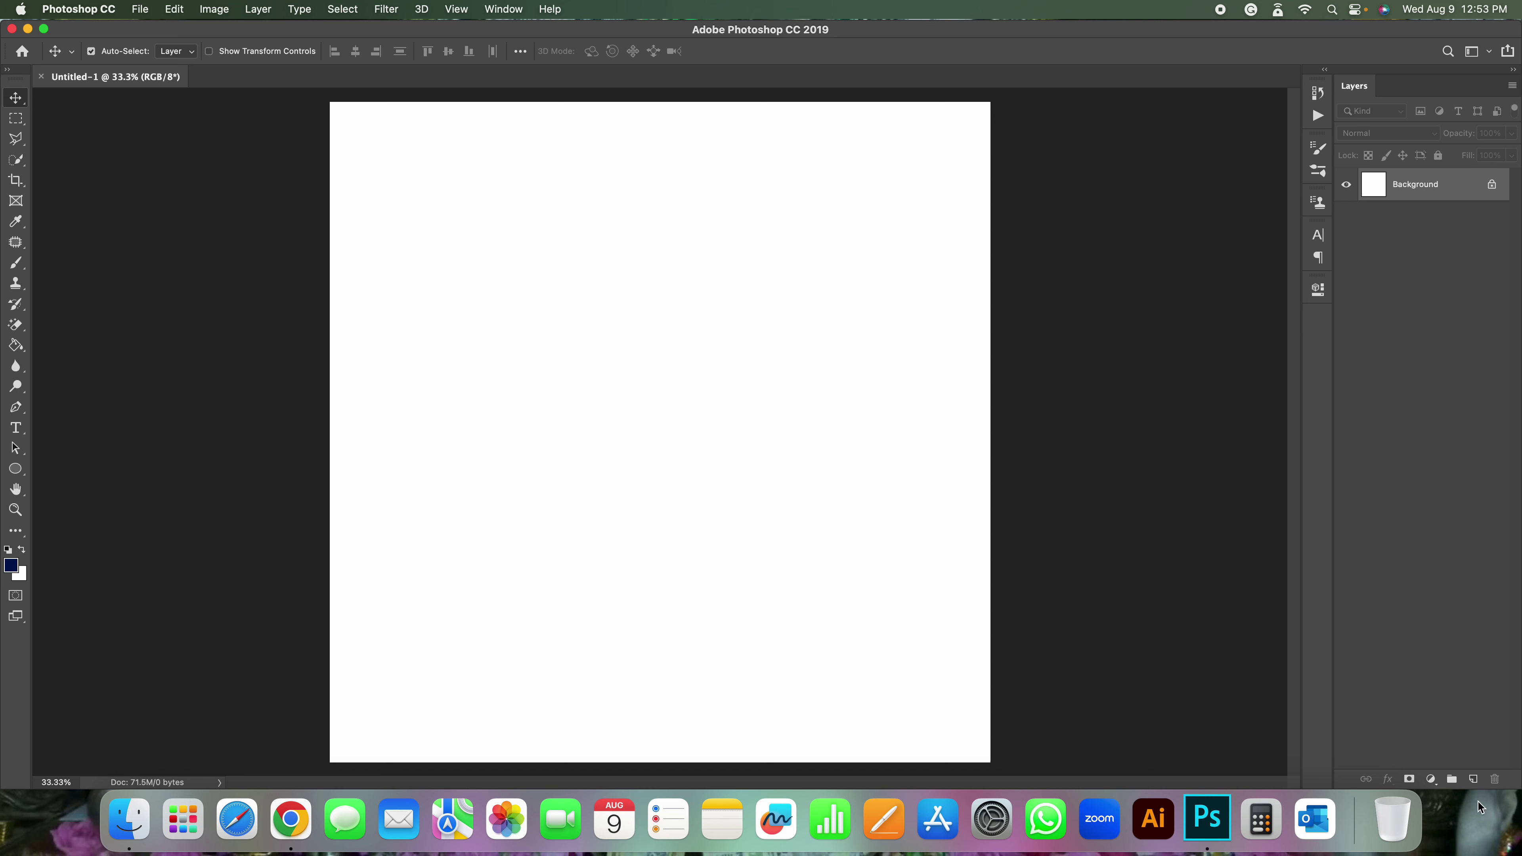
{"action": "left_click", "coordinate": [1474, 780]}
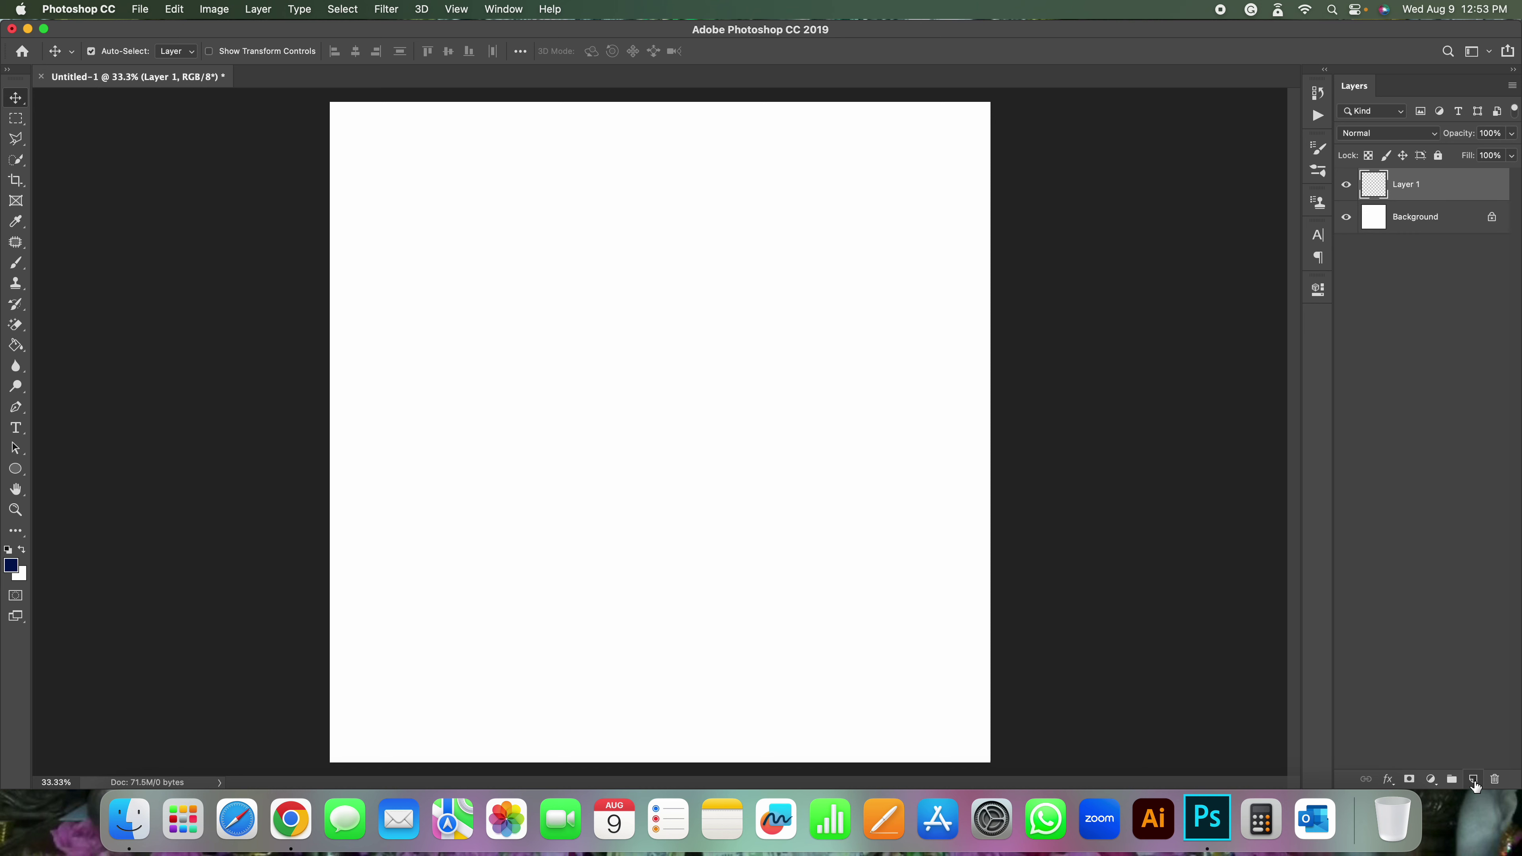
- Set the foreground colour to black (#000000)
{"action": "left_click", "coordinate": [10, 566]}
{"action": "left_click", "coordinate": [1031, 623]}
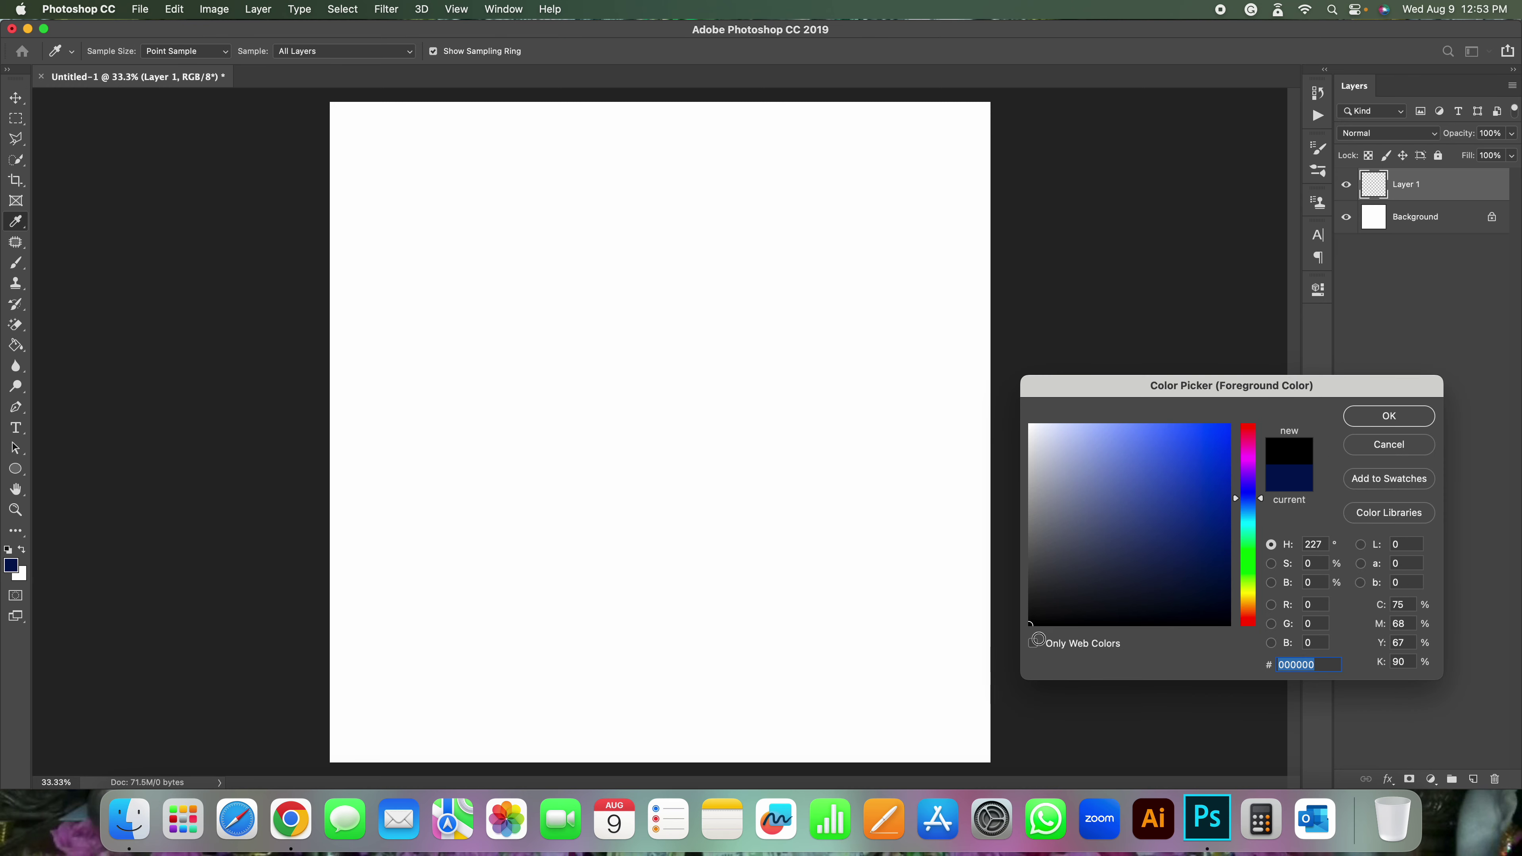
{"action": "left_click", "coordinate": [1366, 419]}
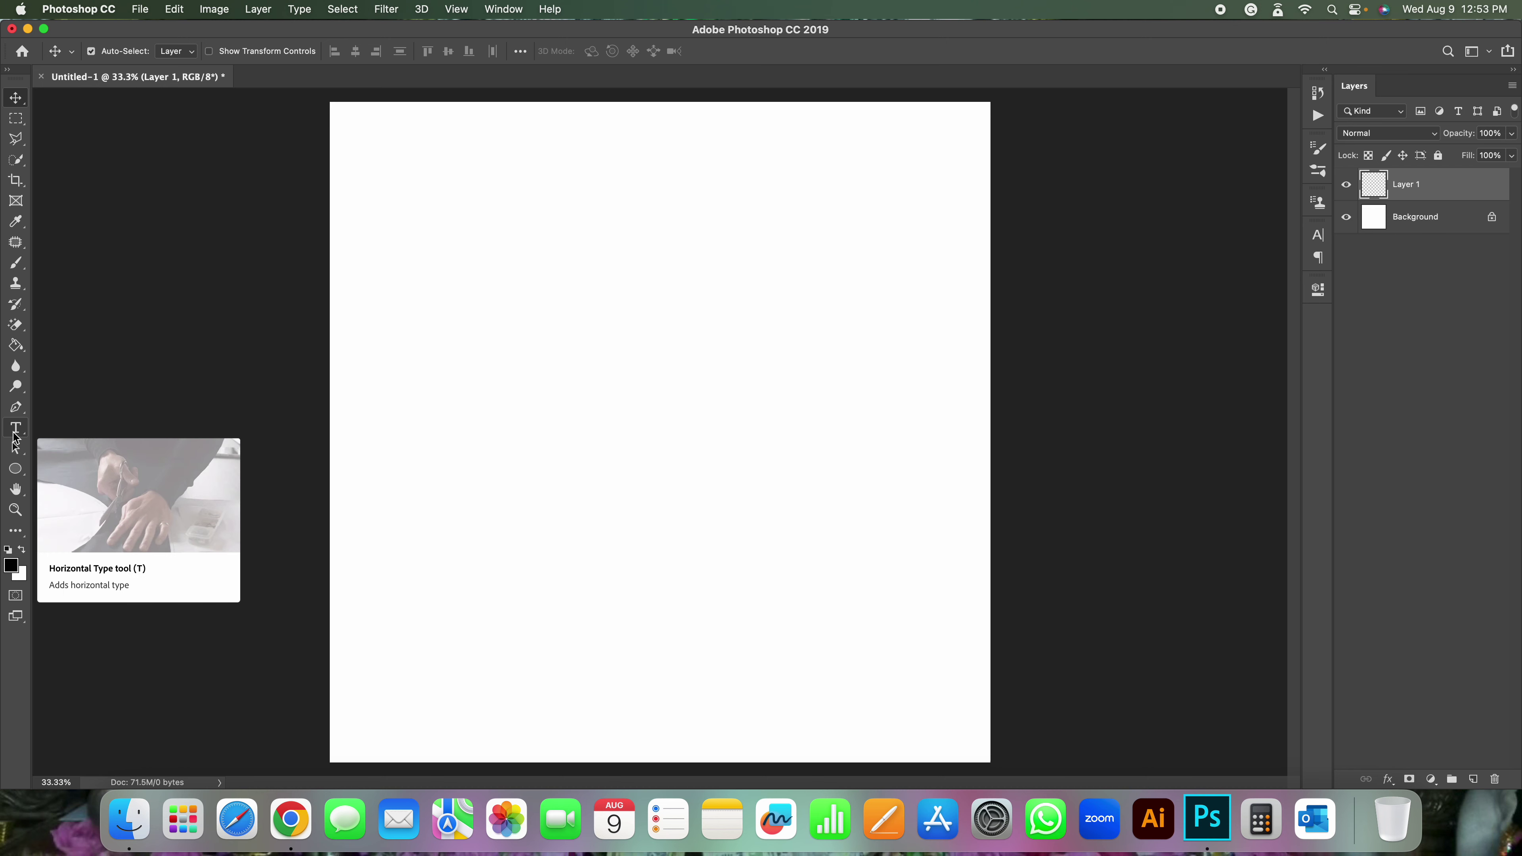
- Start a horizontal text layer on the canvas and clear its placeholder text for DON'T
{"action": "left_click", "coordinate": [14, 436]}
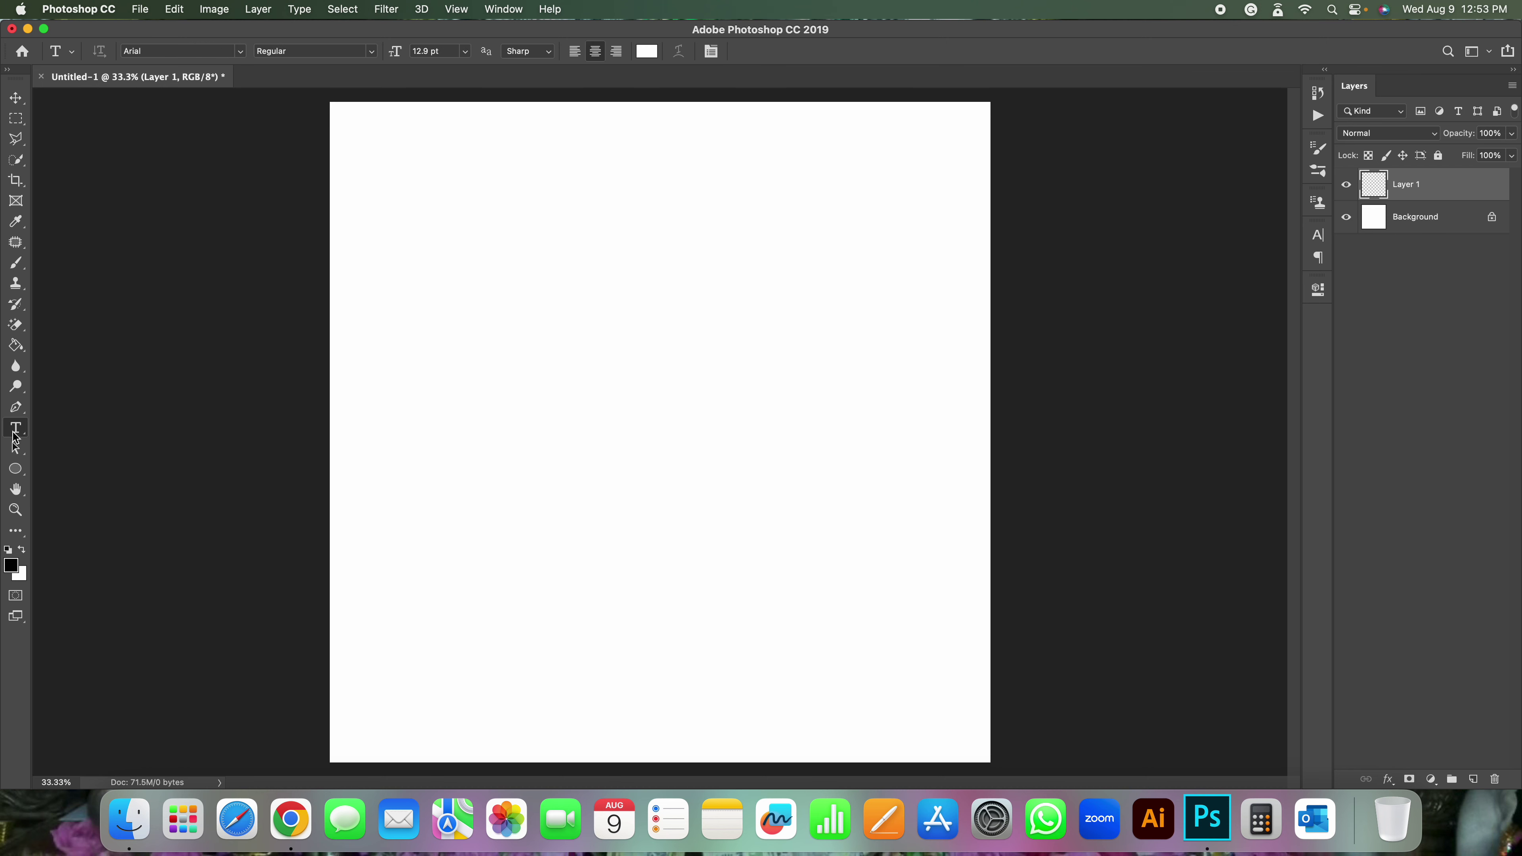
{"action": "right_click", "coordinate": [14, 436]}
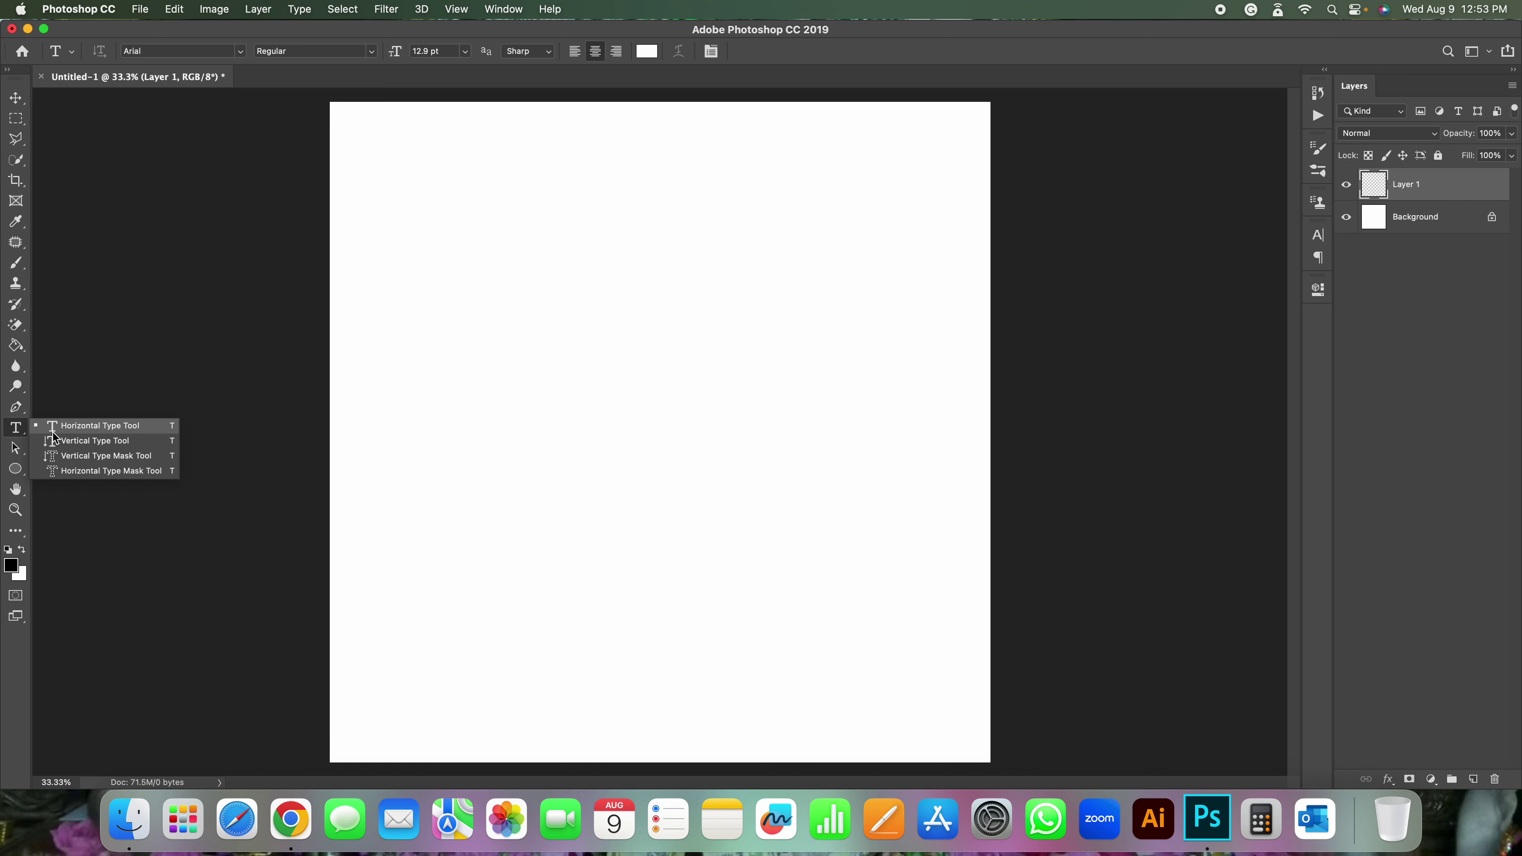
{"action": "left_click", "coordinate": [74, 427]}
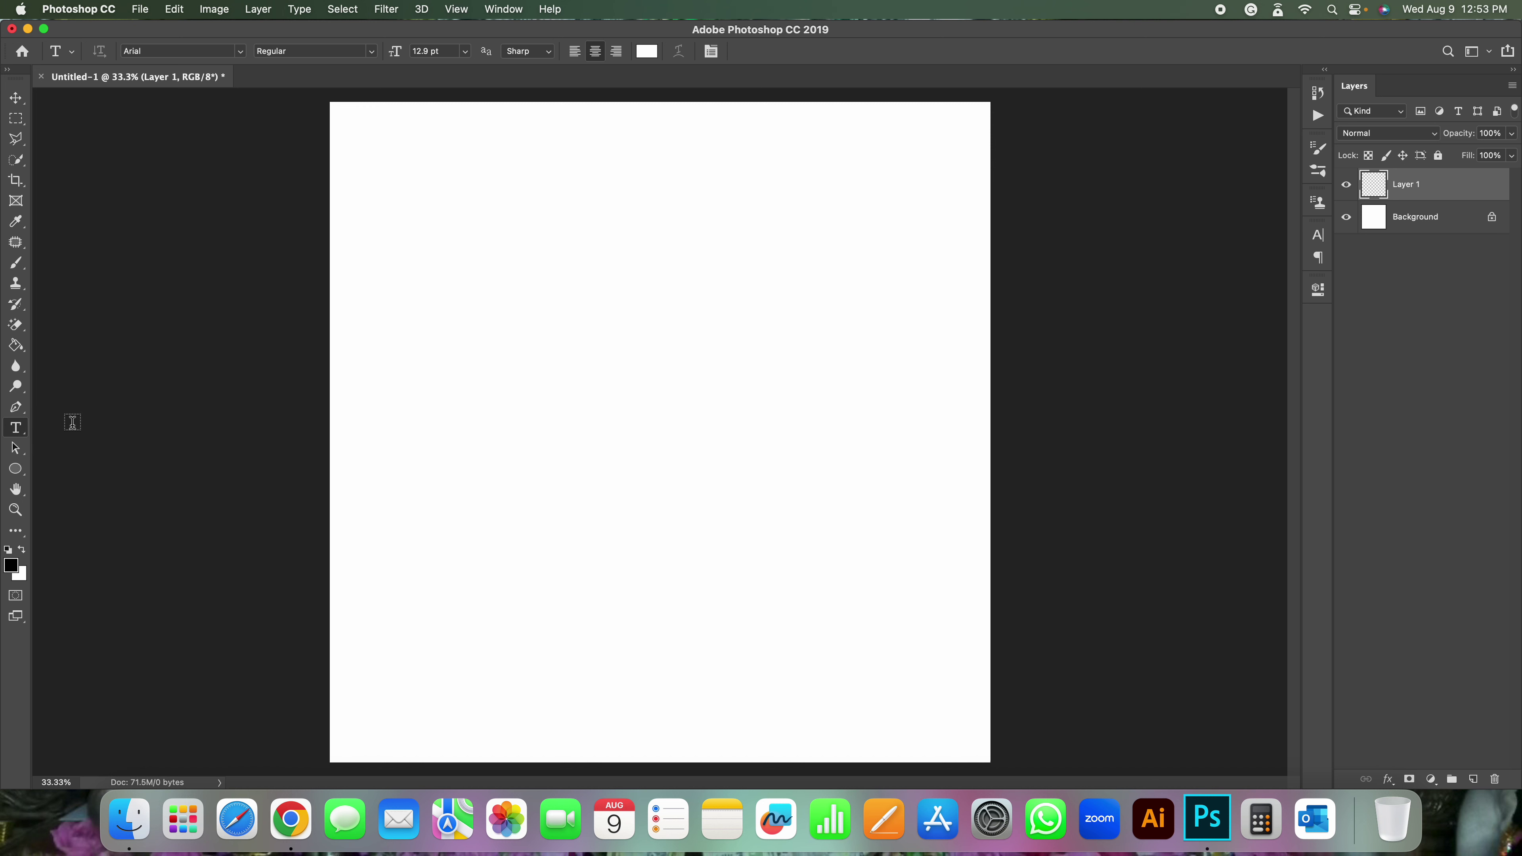
{"action": "left_click", "coordinate": [492, 370]}
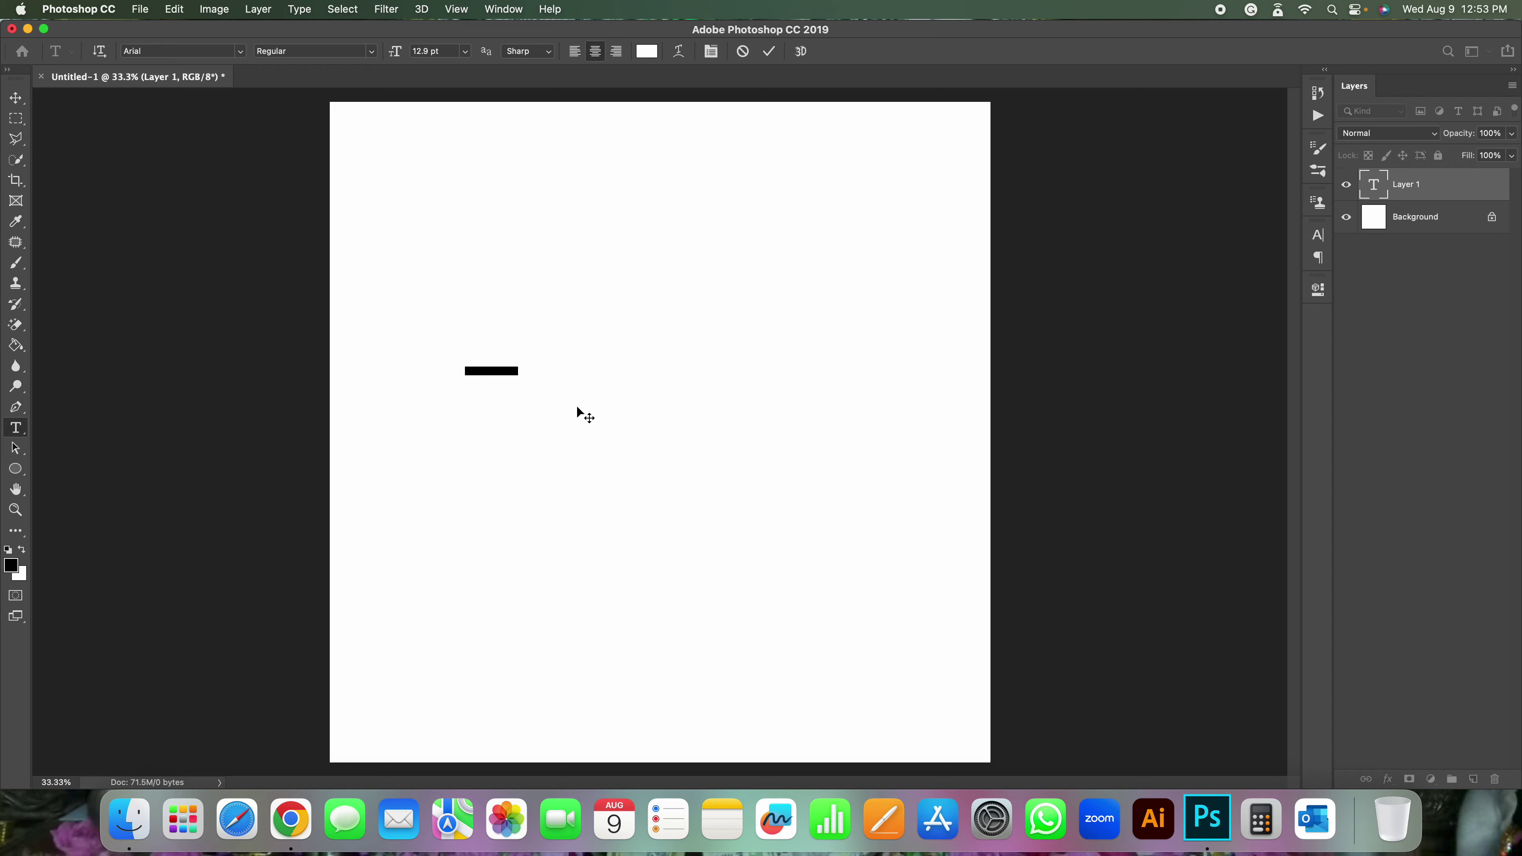
{"action": "key", "text": "super+Tab"}
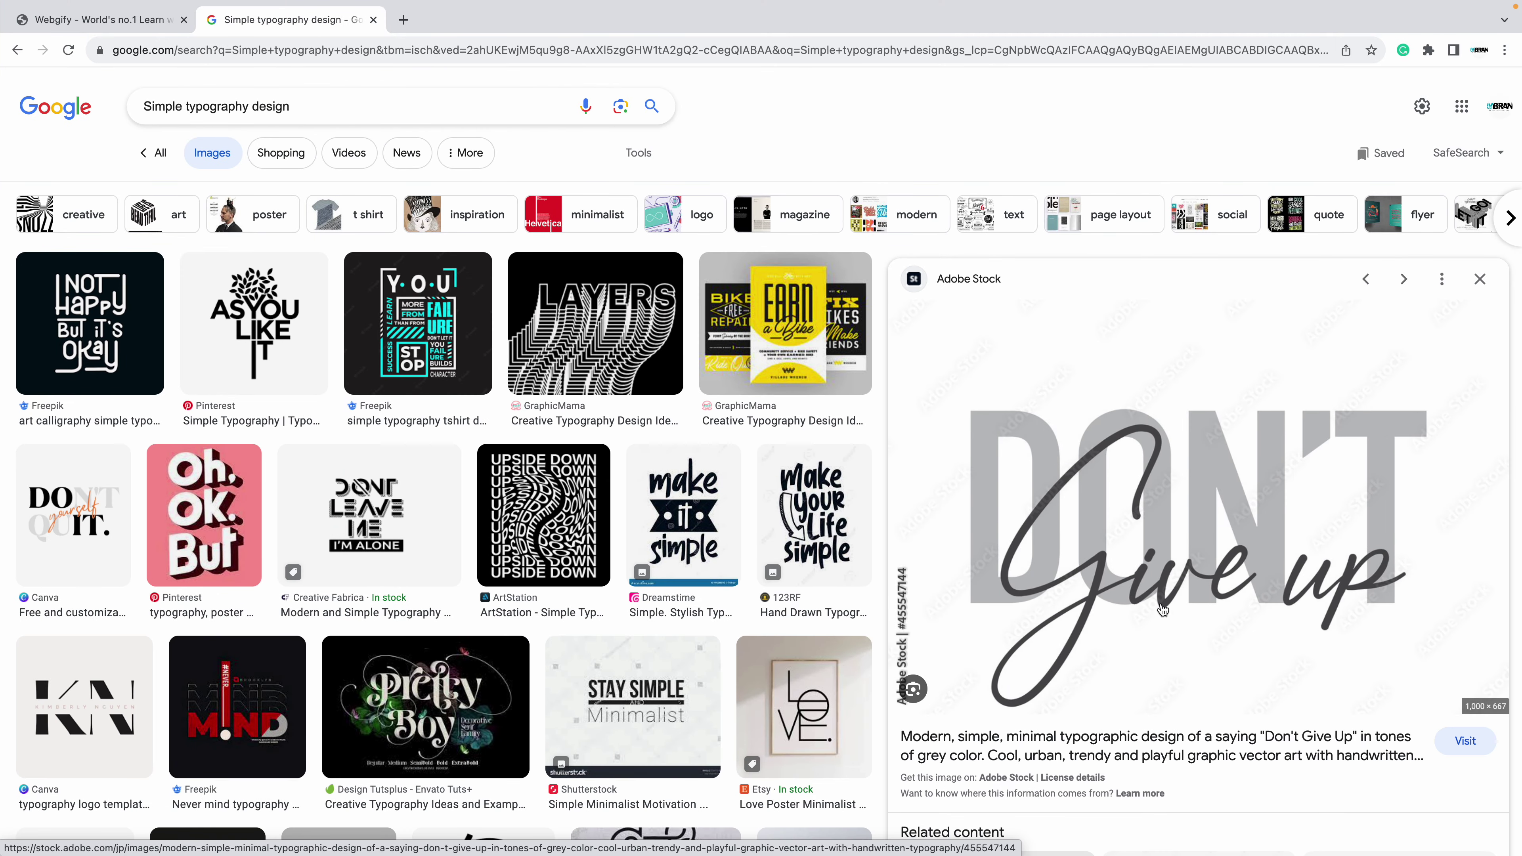
{"action": "key", "text": "super+Tab"}
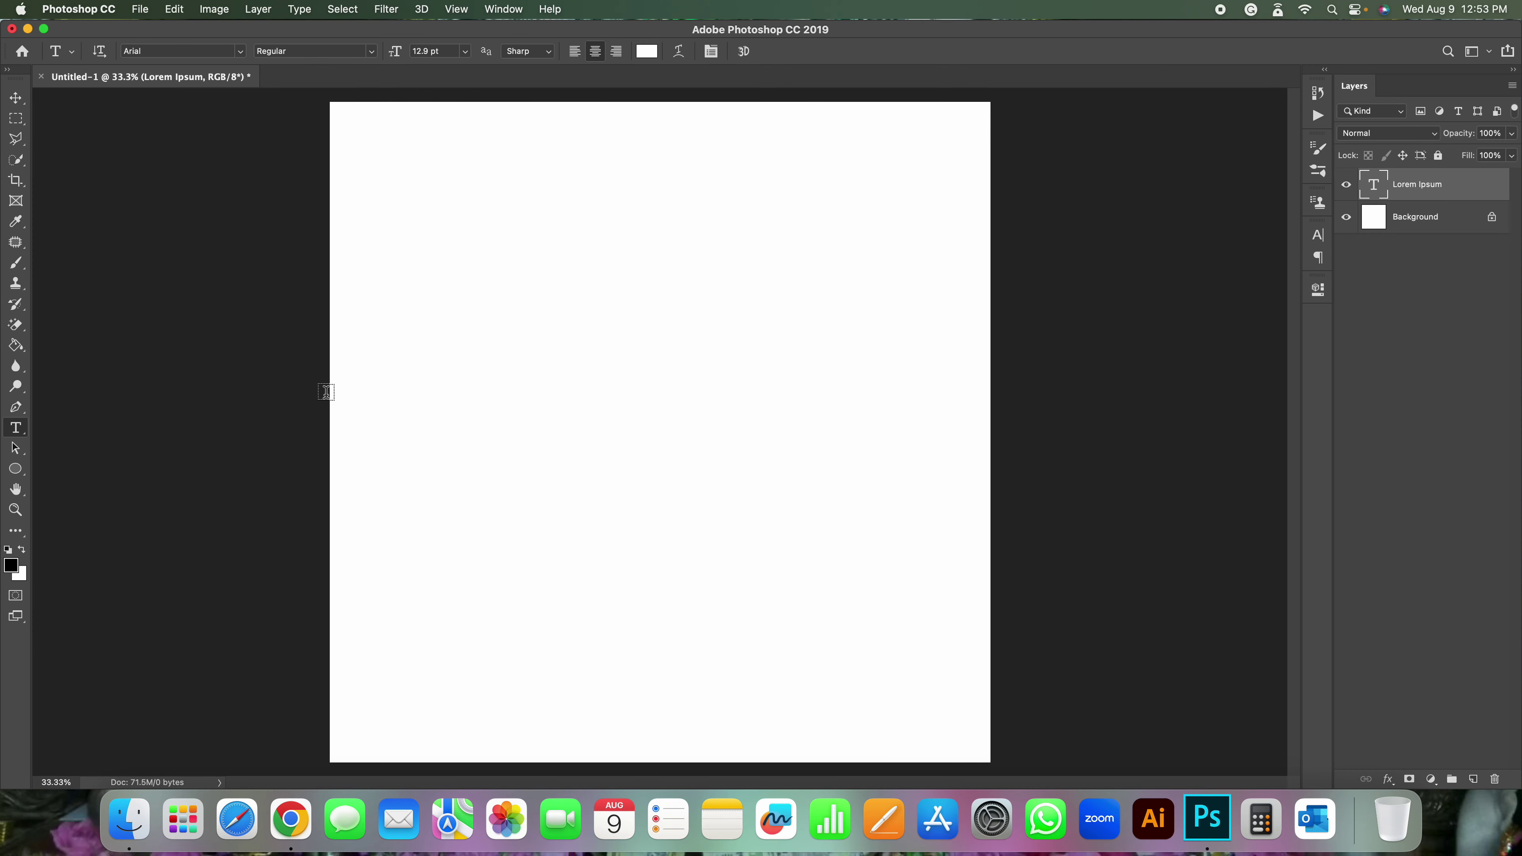
{"action": "left_click", "coordinate": [558, 309]}
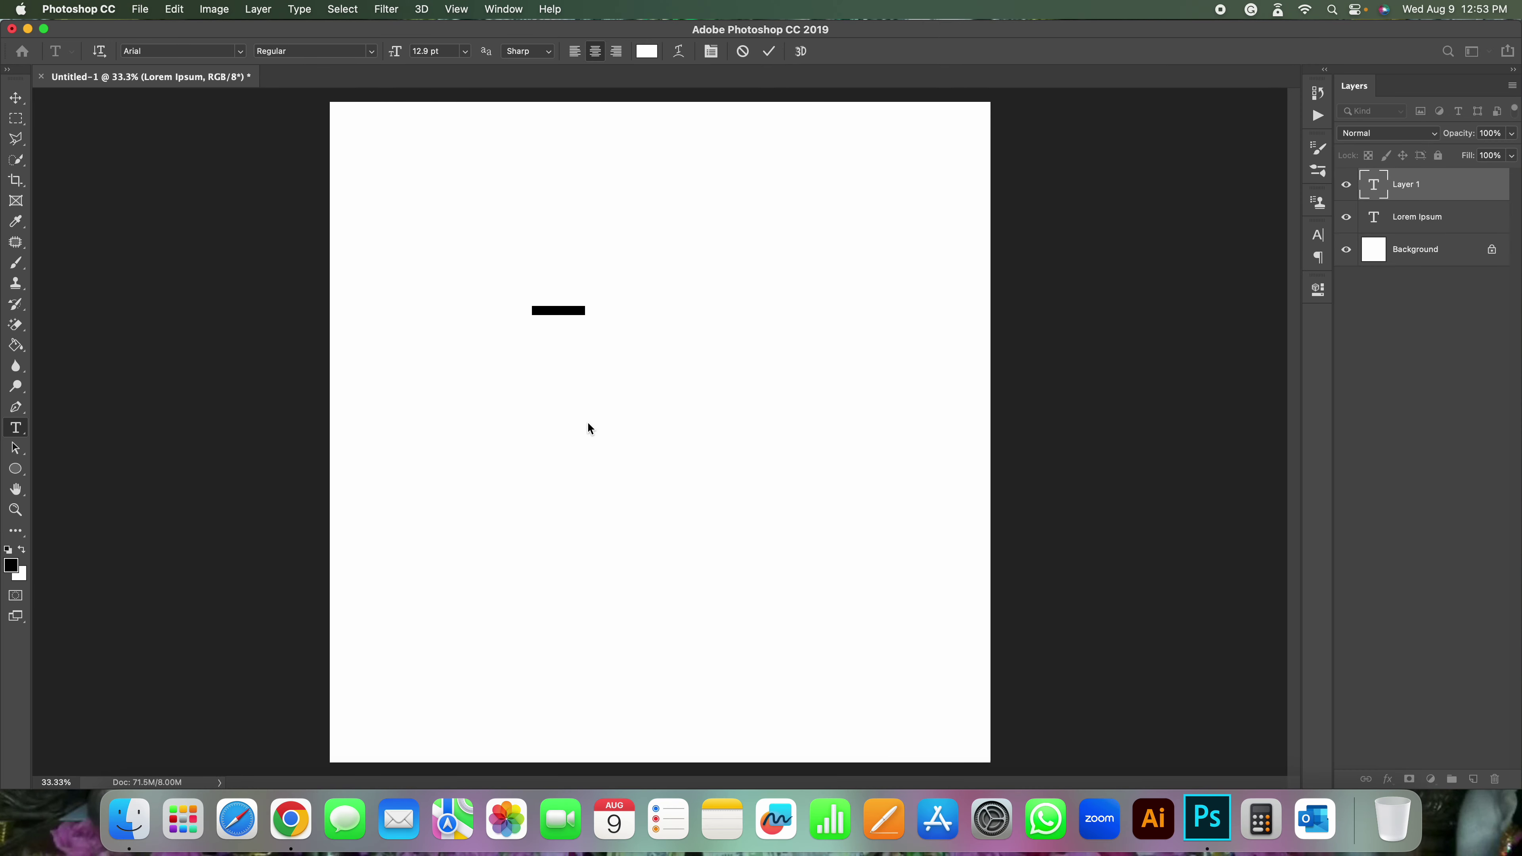
{"action": "key", "text": "BackSpace"}
{"action": "key", "text": "super+a"}
- Make DON'T black at 237.9 pt, centre it on the canvas, and commit it
{"action": "left_click", "coordinate": [647, 52]}
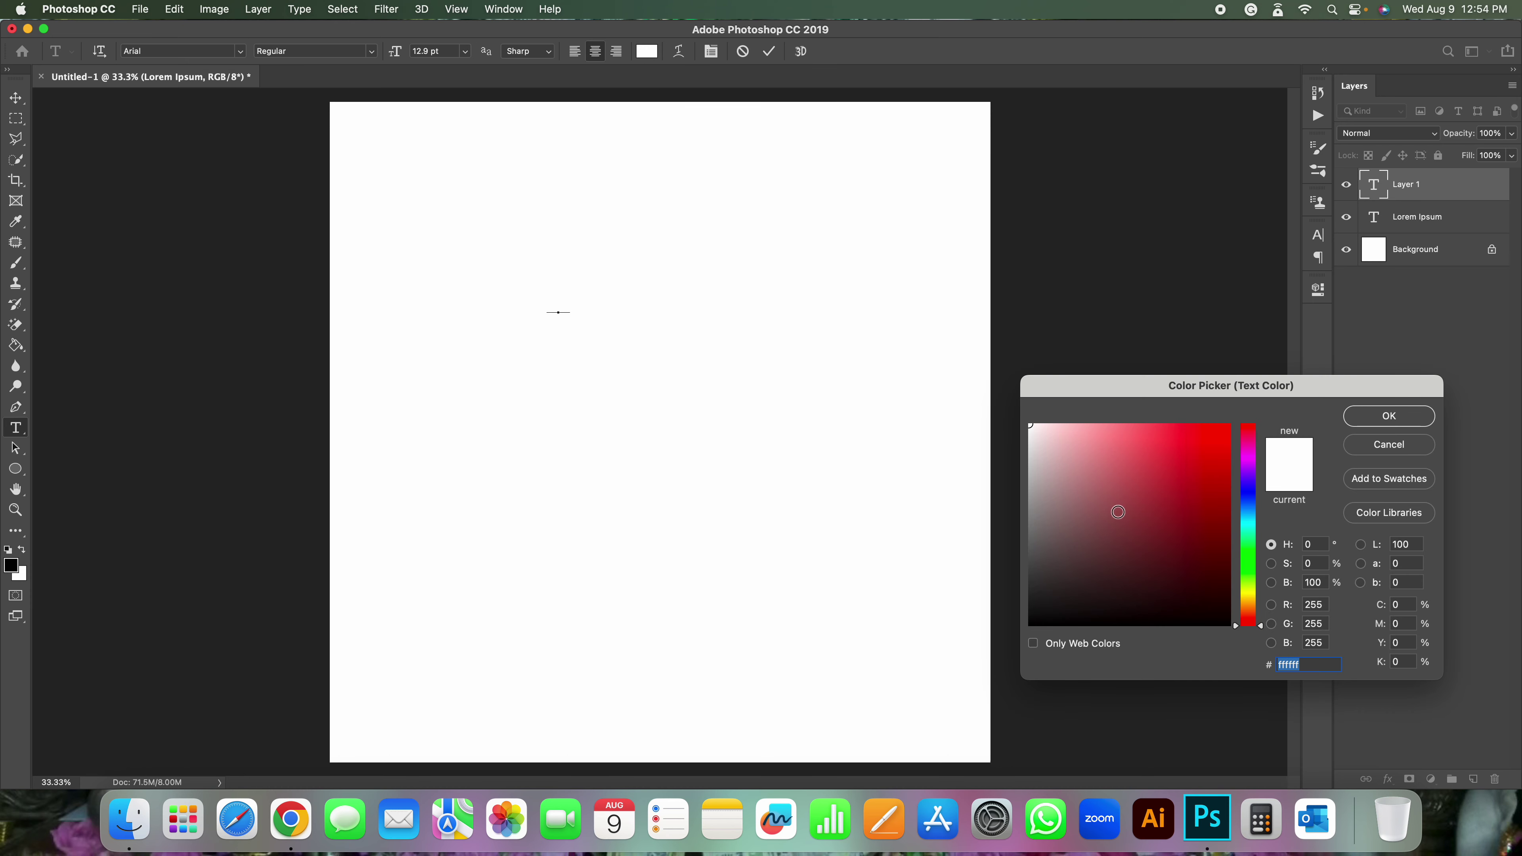
{"action": "left_click_drag", "start_coordinate": [1118, 509], "coordinate": [1031, 648]}
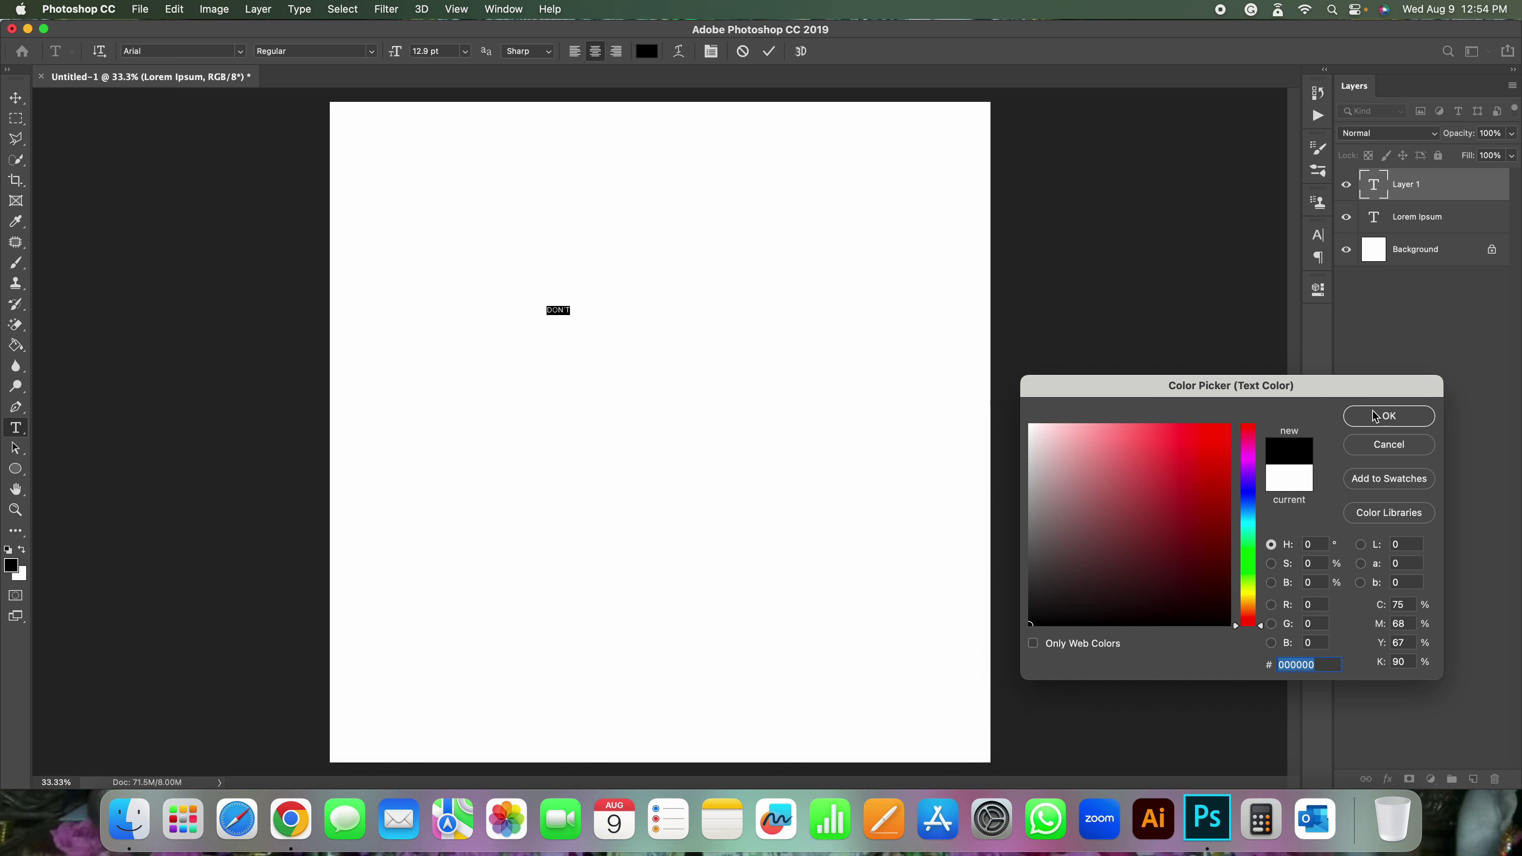
{"action": "left_click", "coordinate": [1383, 416]}
{"action": "left_click_drag", "start_coordinate": [395, 51], "coordinate": [572, 53]}
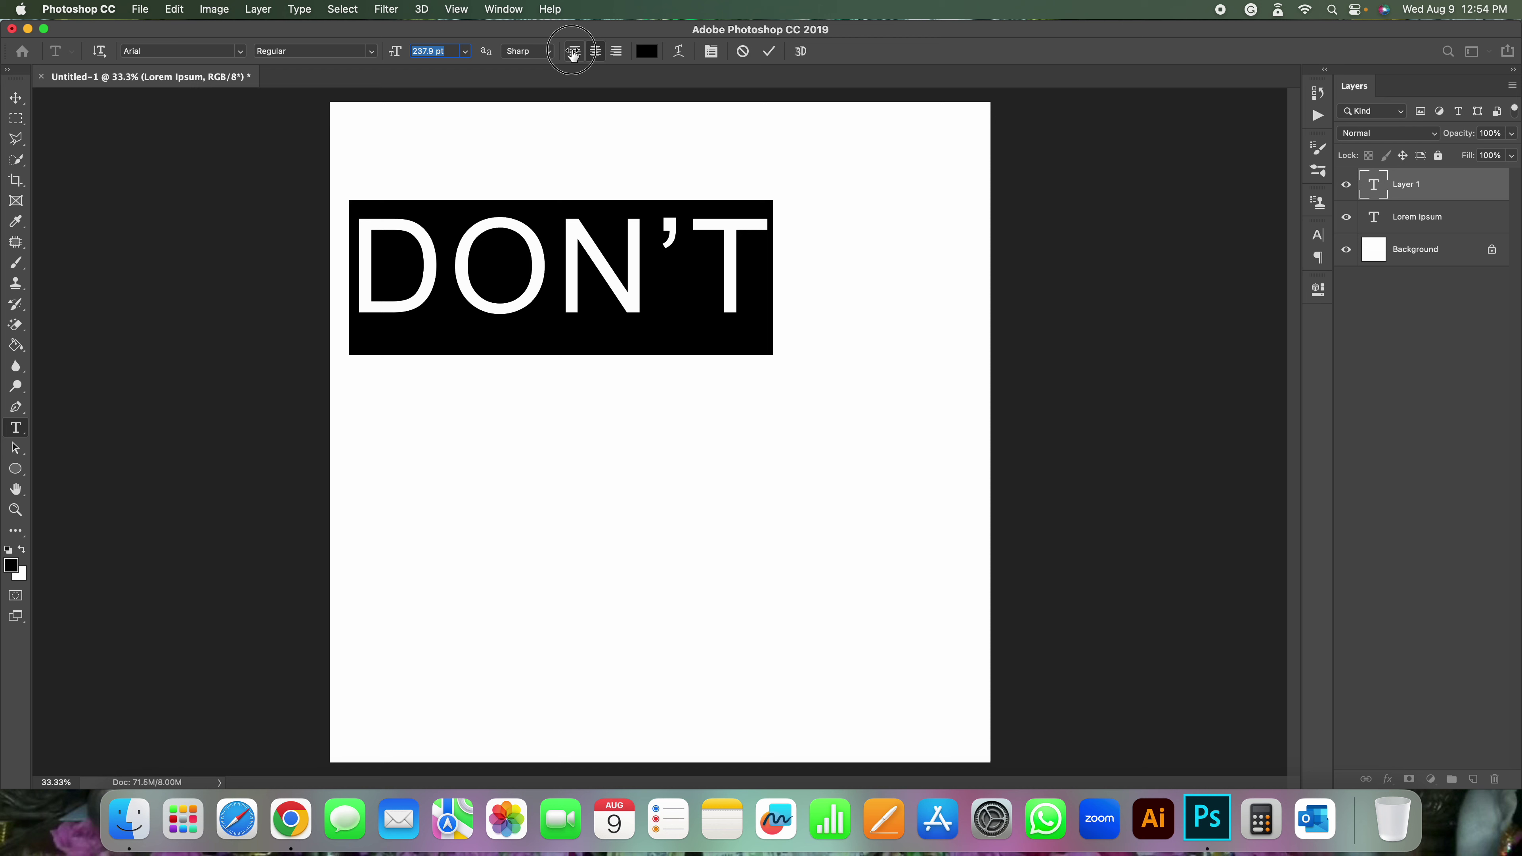
{"action": "left_click_drag", "start_coordinate": [539, 169], "coordinate": [649, 265]}
{"action": "left_click", "coordinate": [660, 360]}
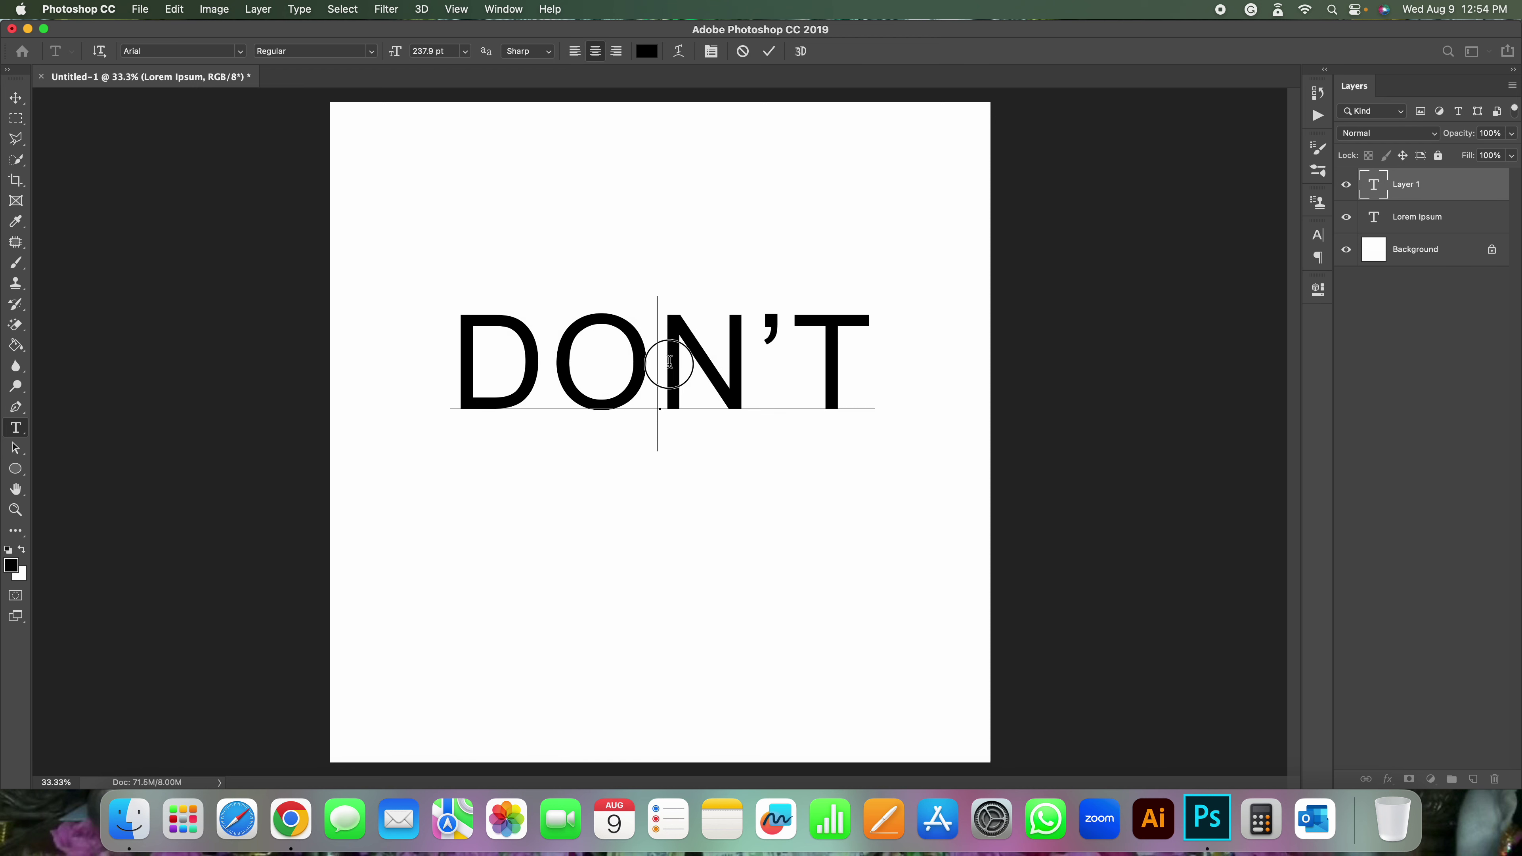
{"action": "left_click", "coordinate": [770, 51]}
{"action": "key", "text": "super+Tab"}
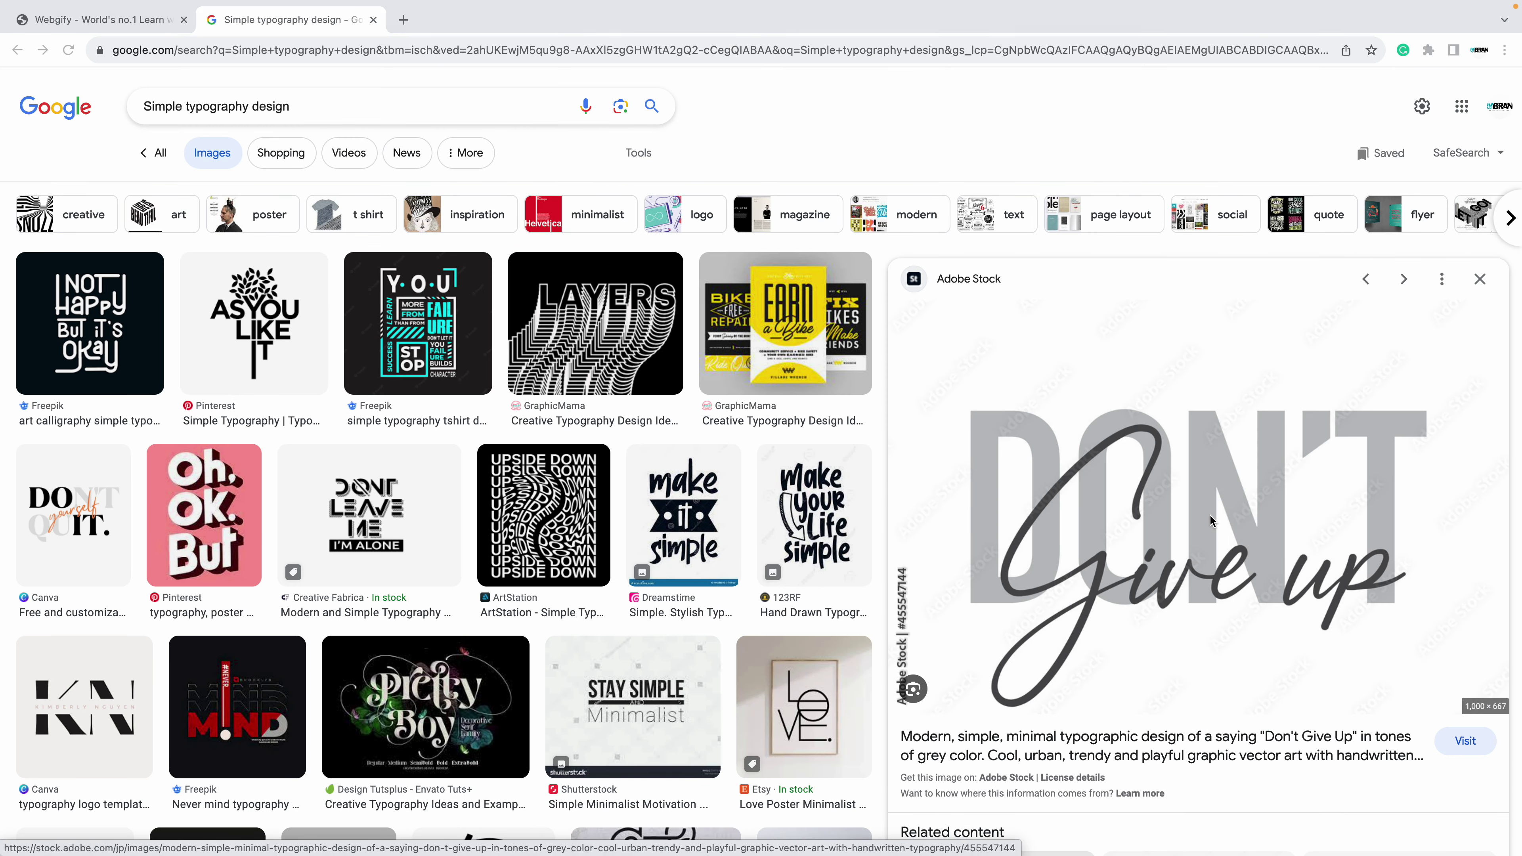
{"action": "key", "text": "super+Tab"}
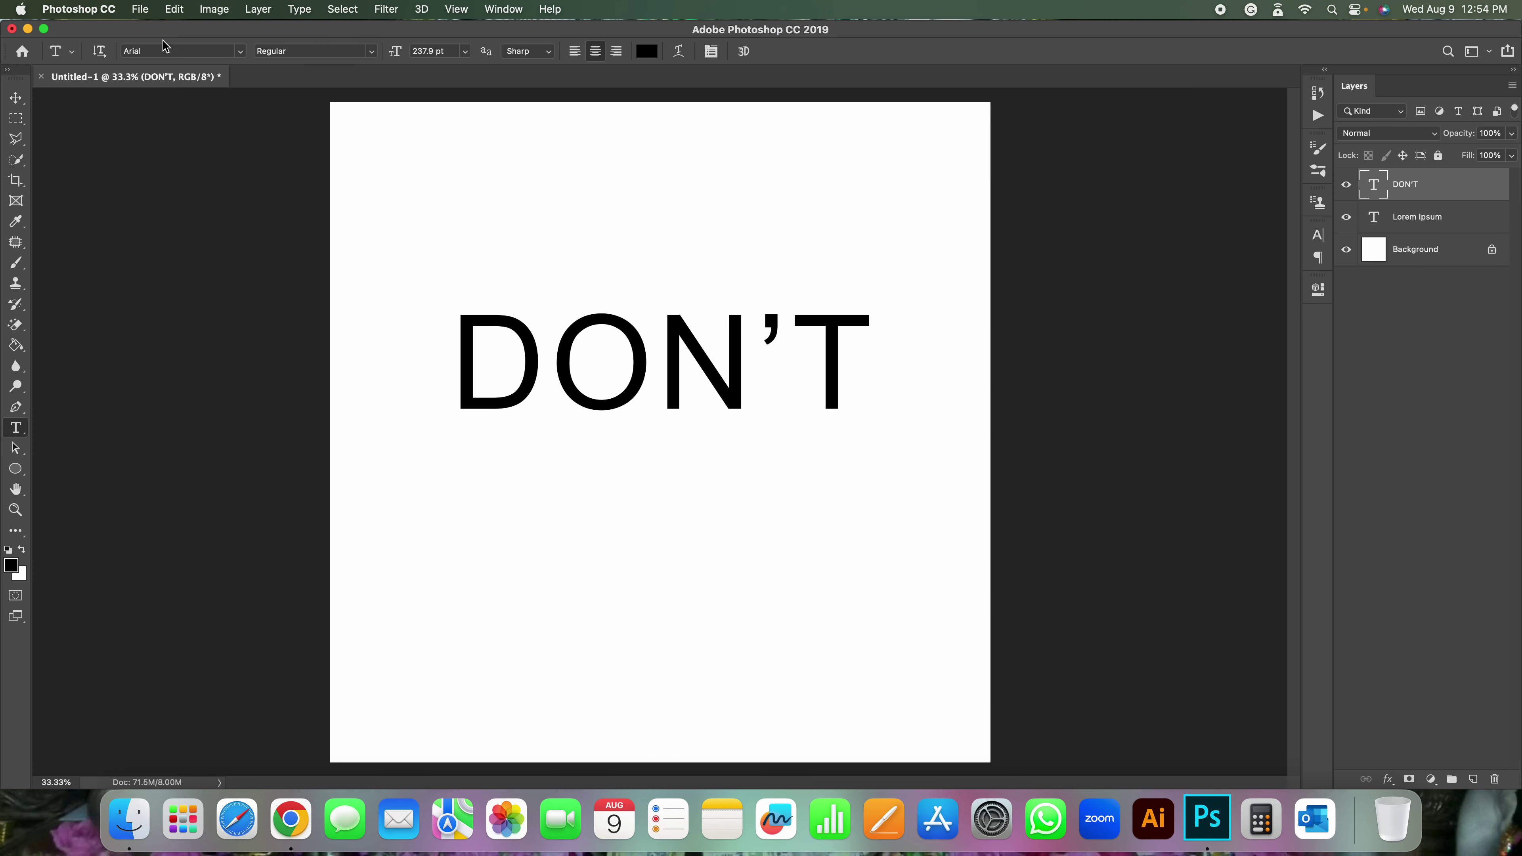
- Set DON'T in the D Day Stencil font after briefly trying Arial Black
{"action": "left_click", "coordinate": [241, 51]}
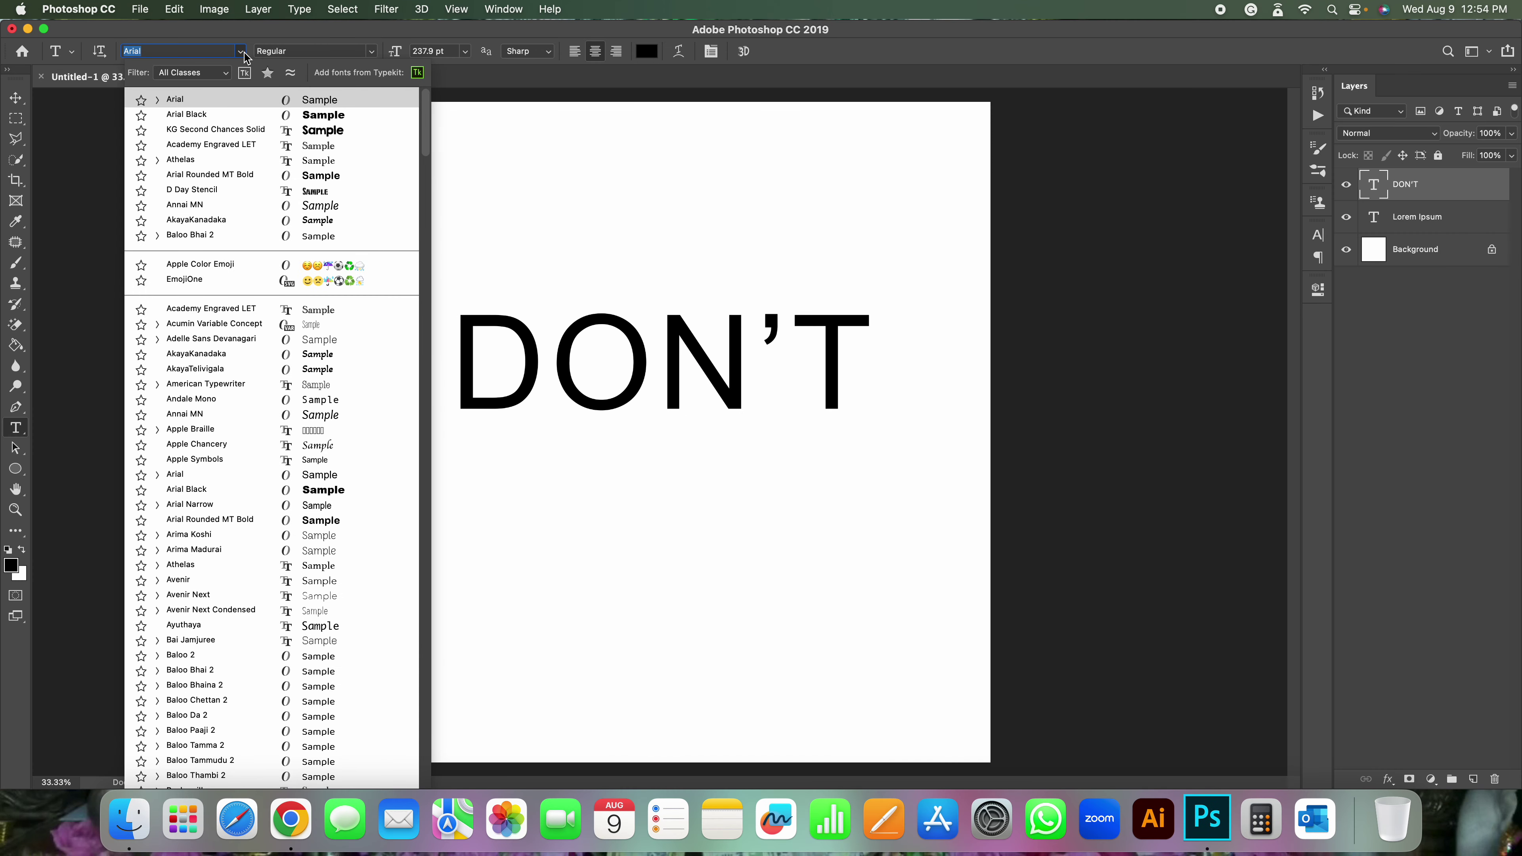
{"action": "left_click", "coordinate": [261, 112]}
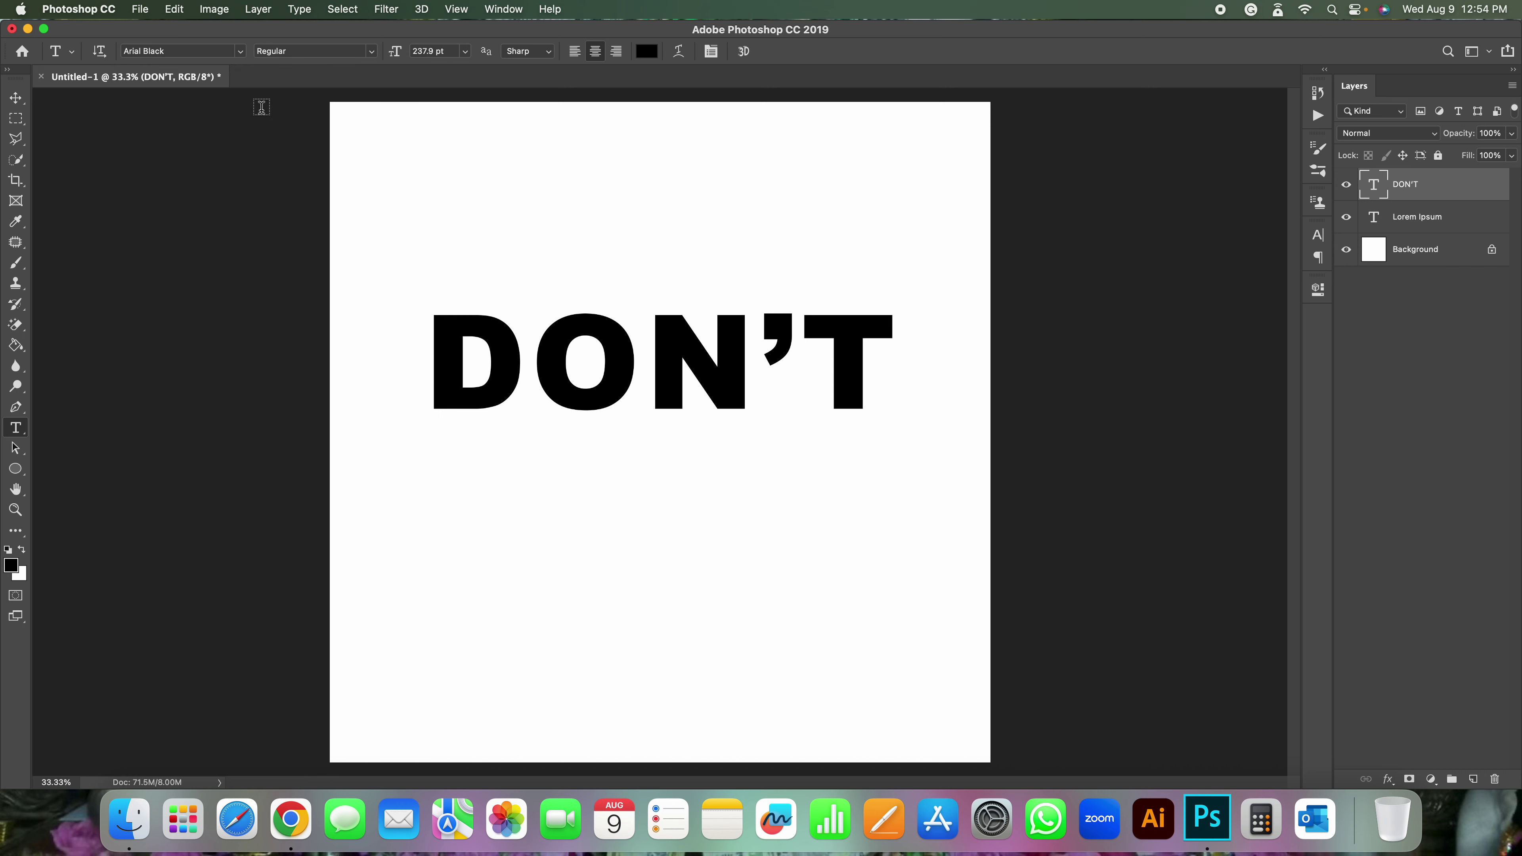
{"action": "left_click", "coordinate": [241, 52]}
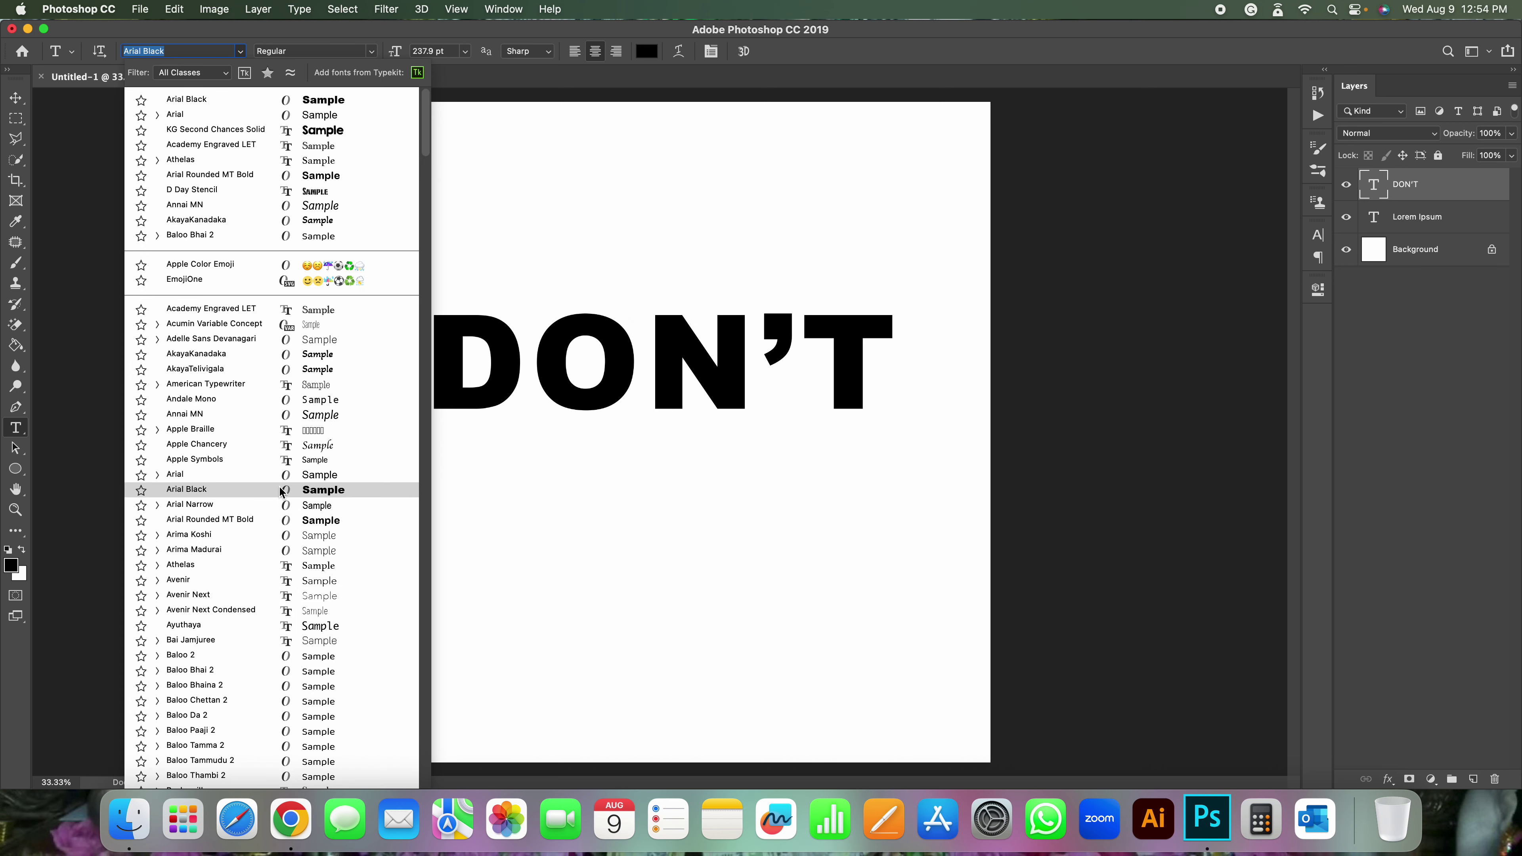
{"action": "scroll", "coordinate": [290, 531], "scroll_direction": "down", "scroll_amount": 5}
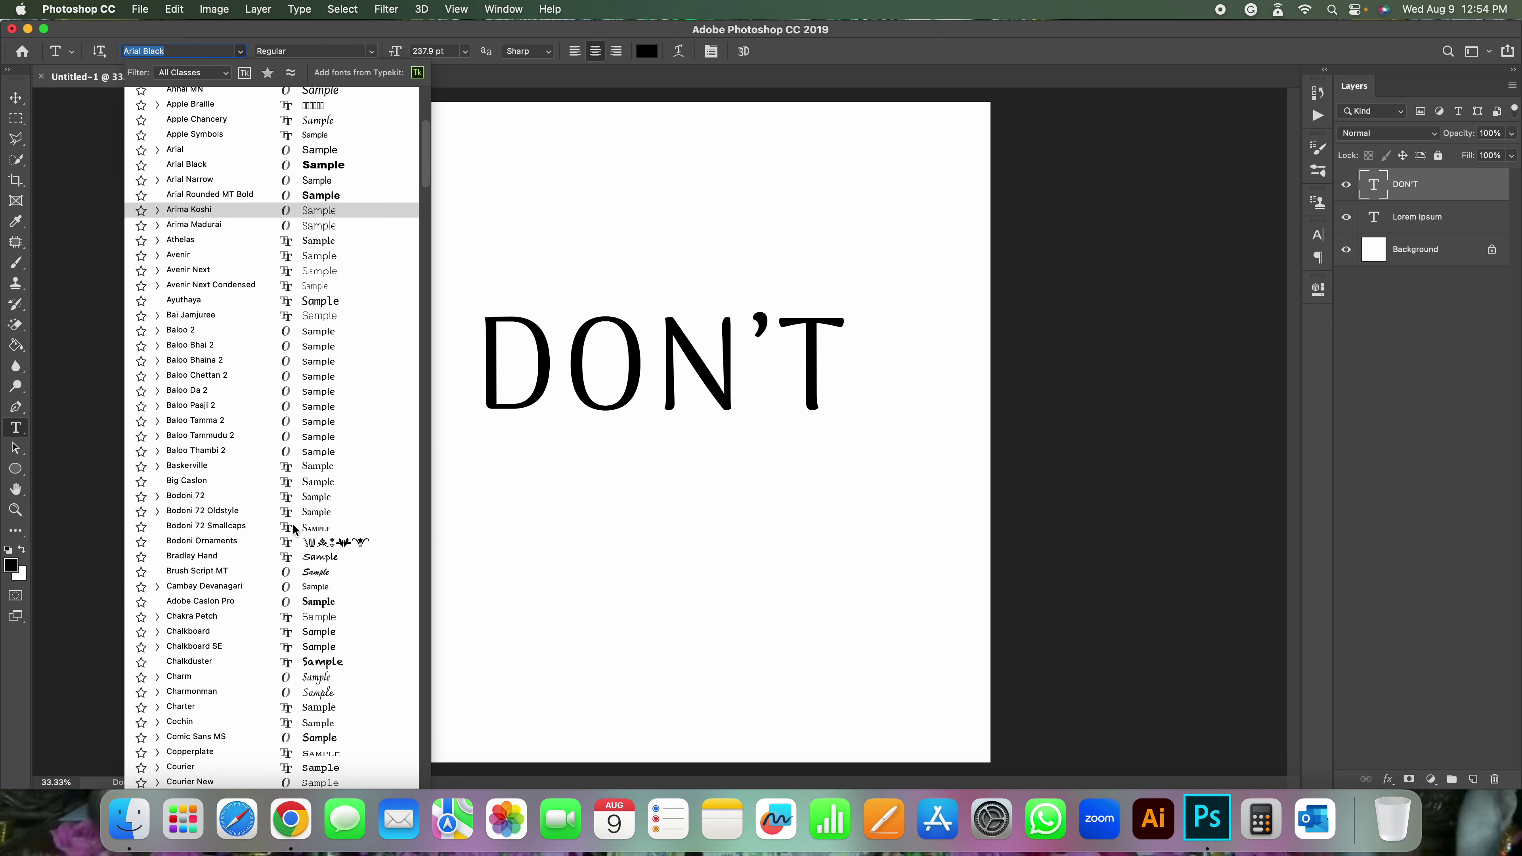
{"action": "scroll", "coordinate": [292, 524], "scroll_direction": "down", "scroll_amount": 5}
{"action": "scroll", "coordinate": [291, 522], "scroll_direction": "down", "scroll_amount": 1}
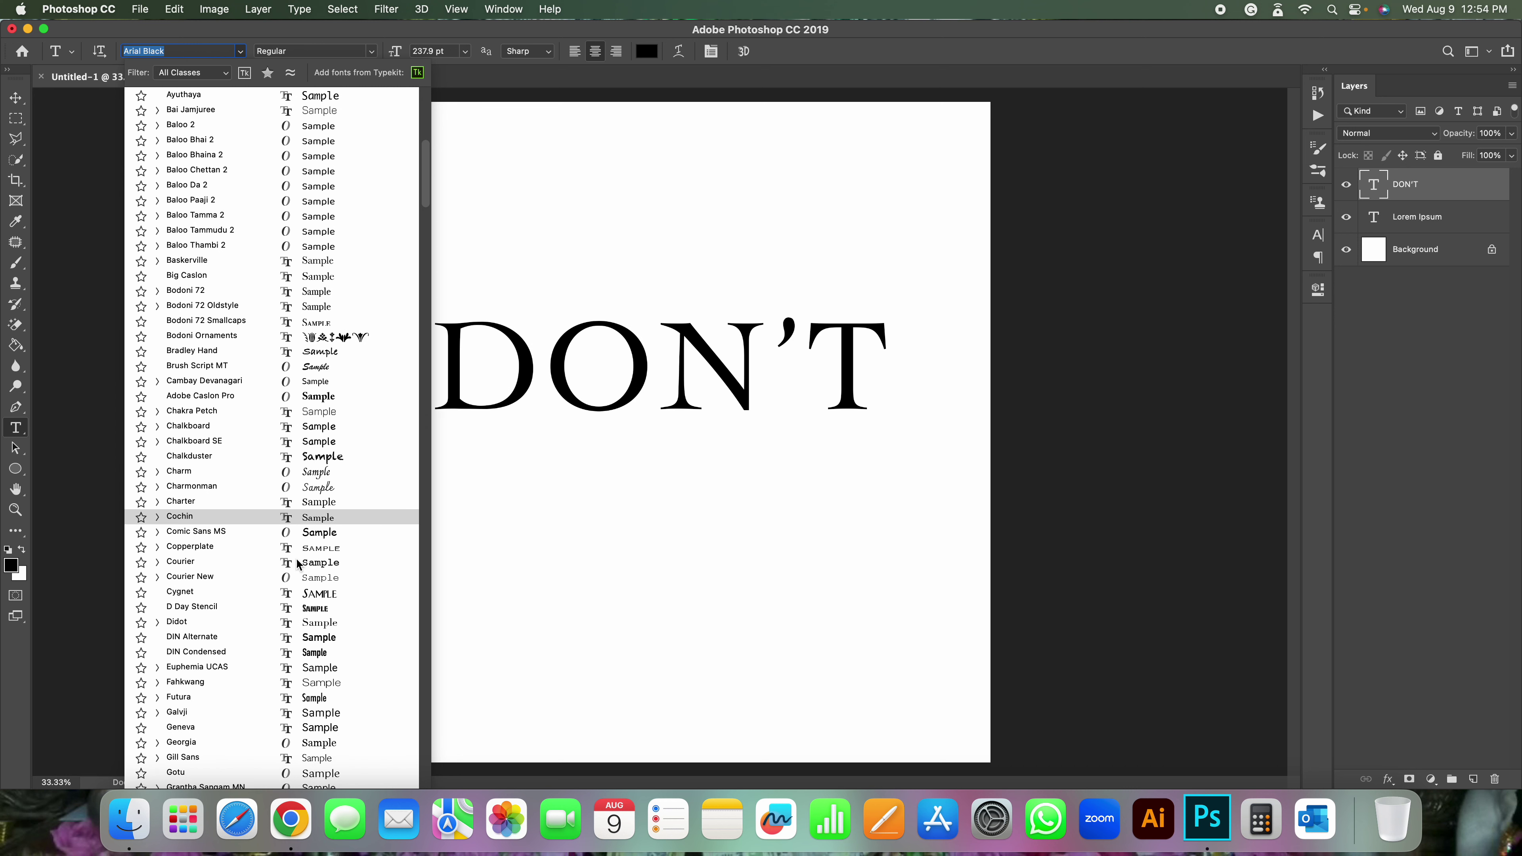
{"action": "left_click", "coordinate": [309, 608]}
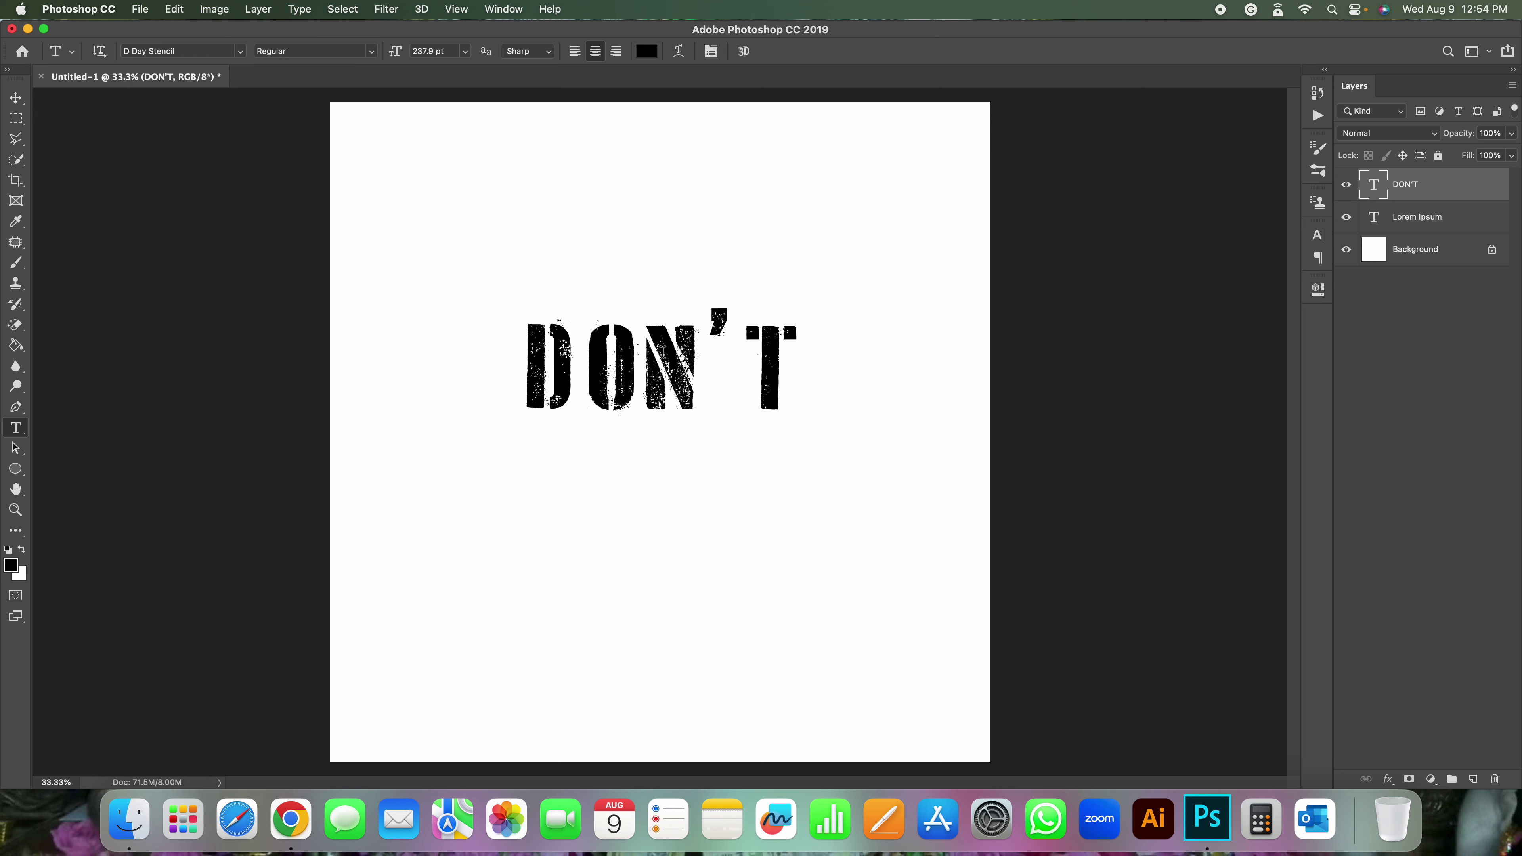
{"action": "left_click", "coordinate": [16, 98]}
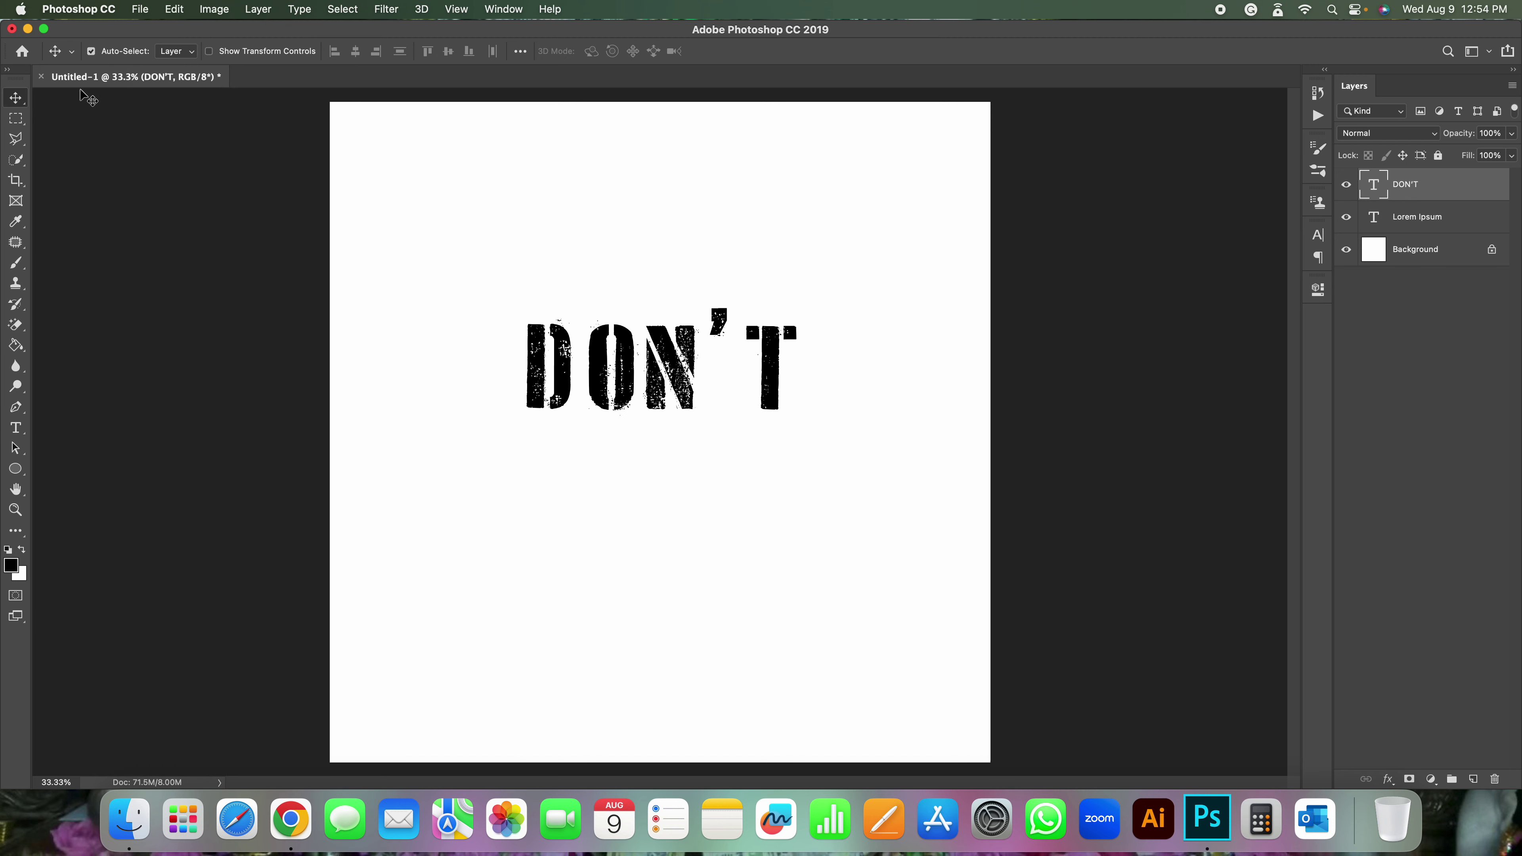
- Free-transform DON'T to about 179% and shift it up and left
{"action": "key", "text": "super+t"}
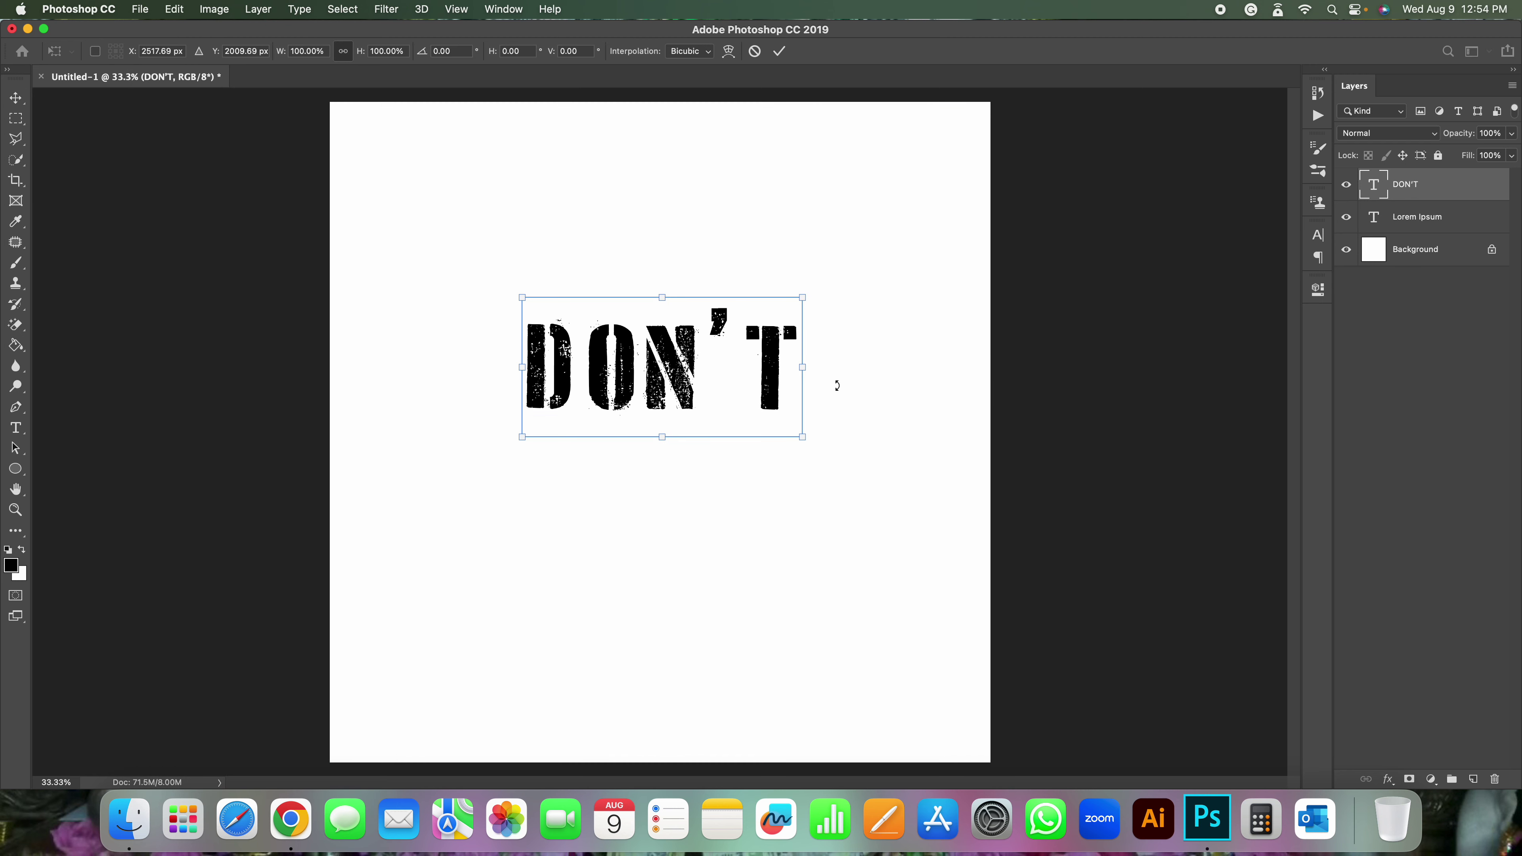
{"action": "left_click_drag", "start_coordinate": [803, 440], "coordinate": [1018, 555]}
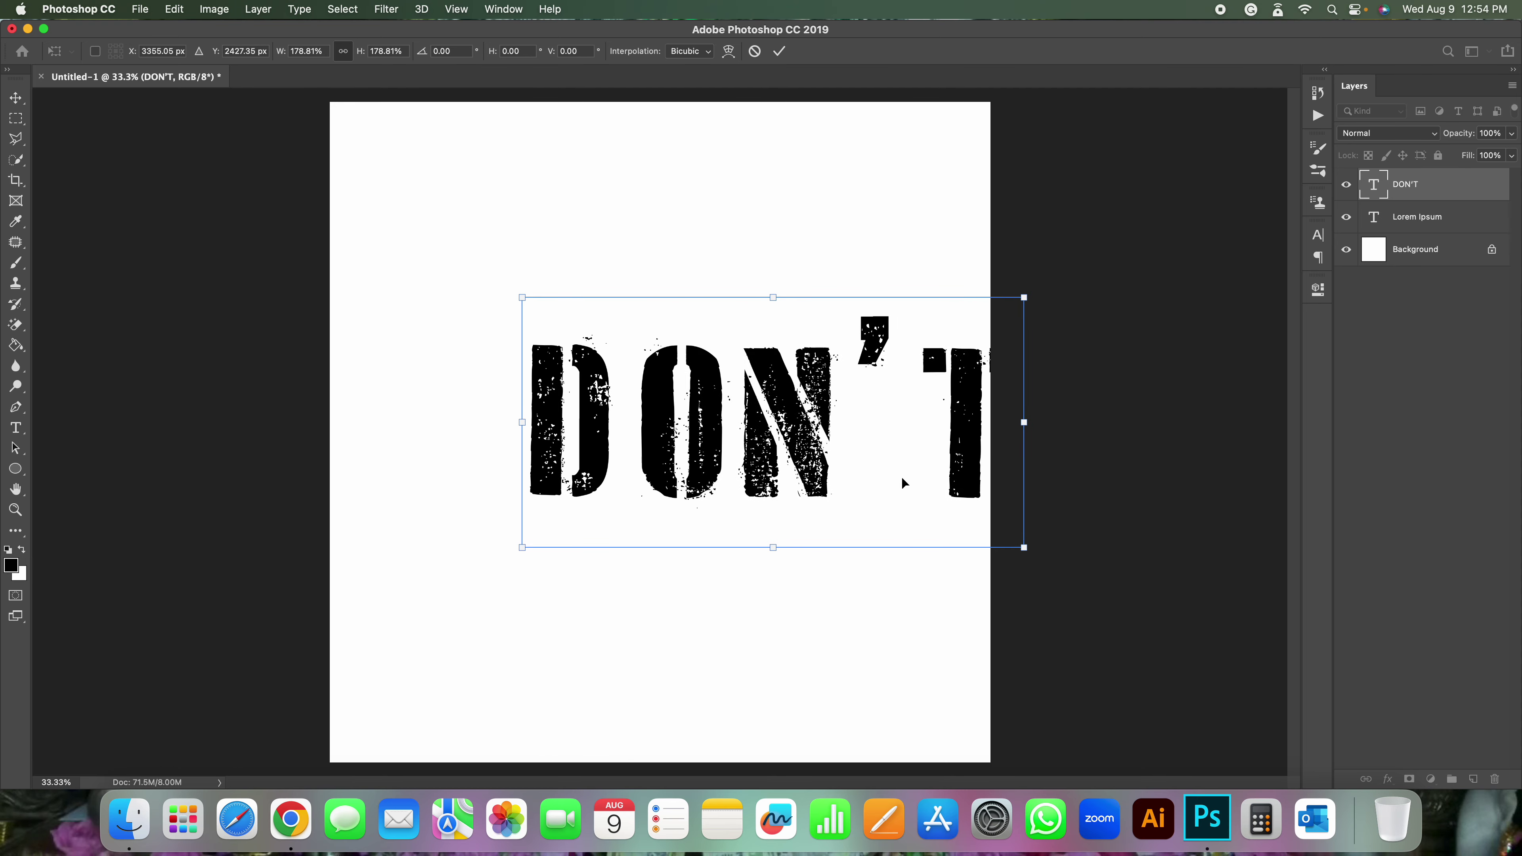
{"action": "mouse_move", "coordinate": [748, 448]}
{"action": "left_mouse_down"}
{"action": "mouse_move", "coordinate": [730, 425]}
{"action": "mouse_move", "coordinate": [787, 429]}
{"action": "left_mouse_up"}
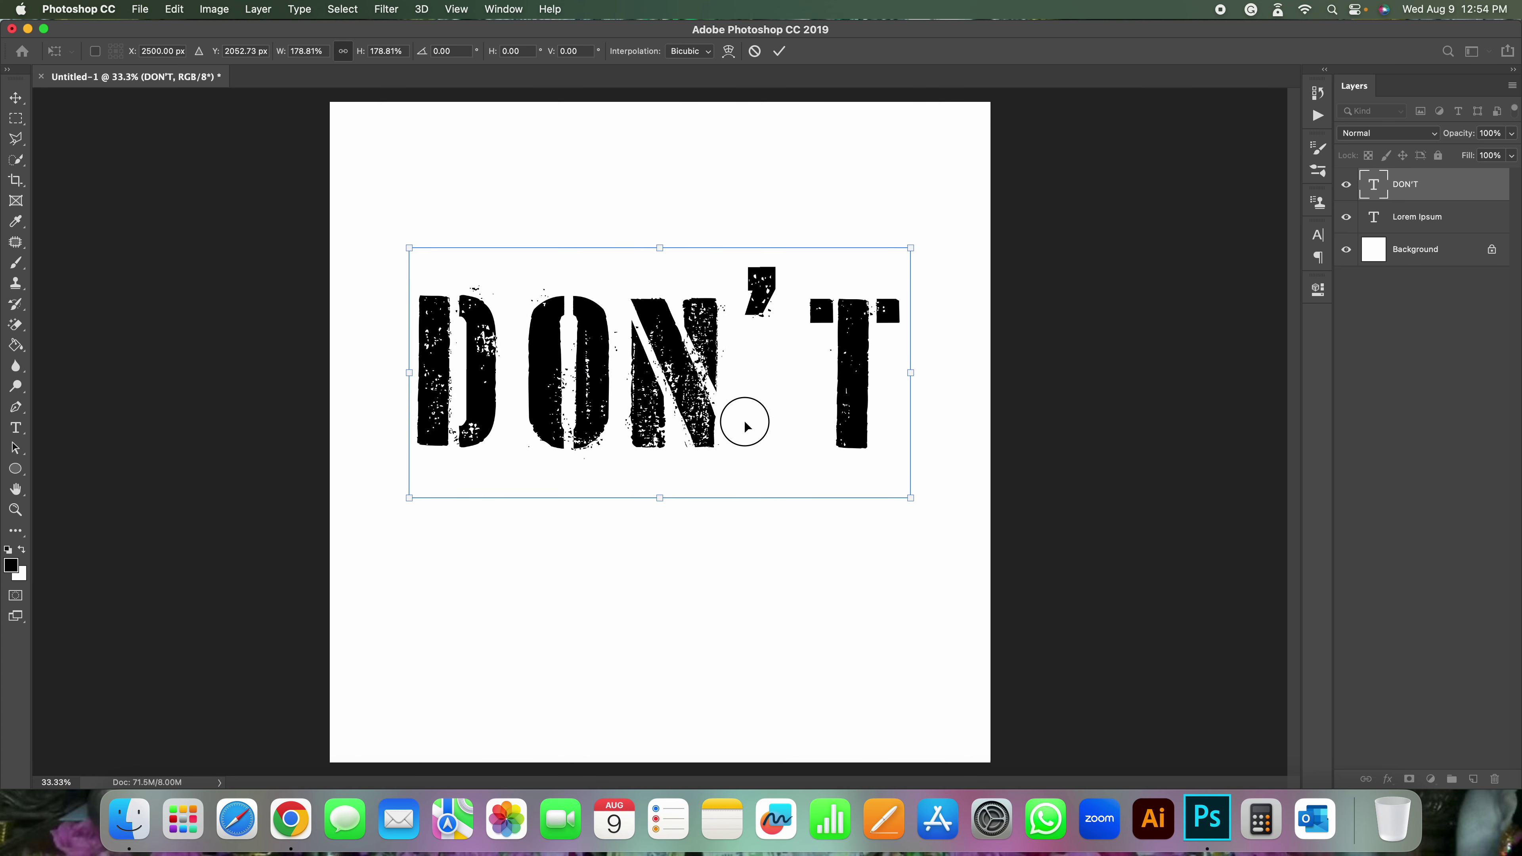
{"action": "key", "text": "Return"}
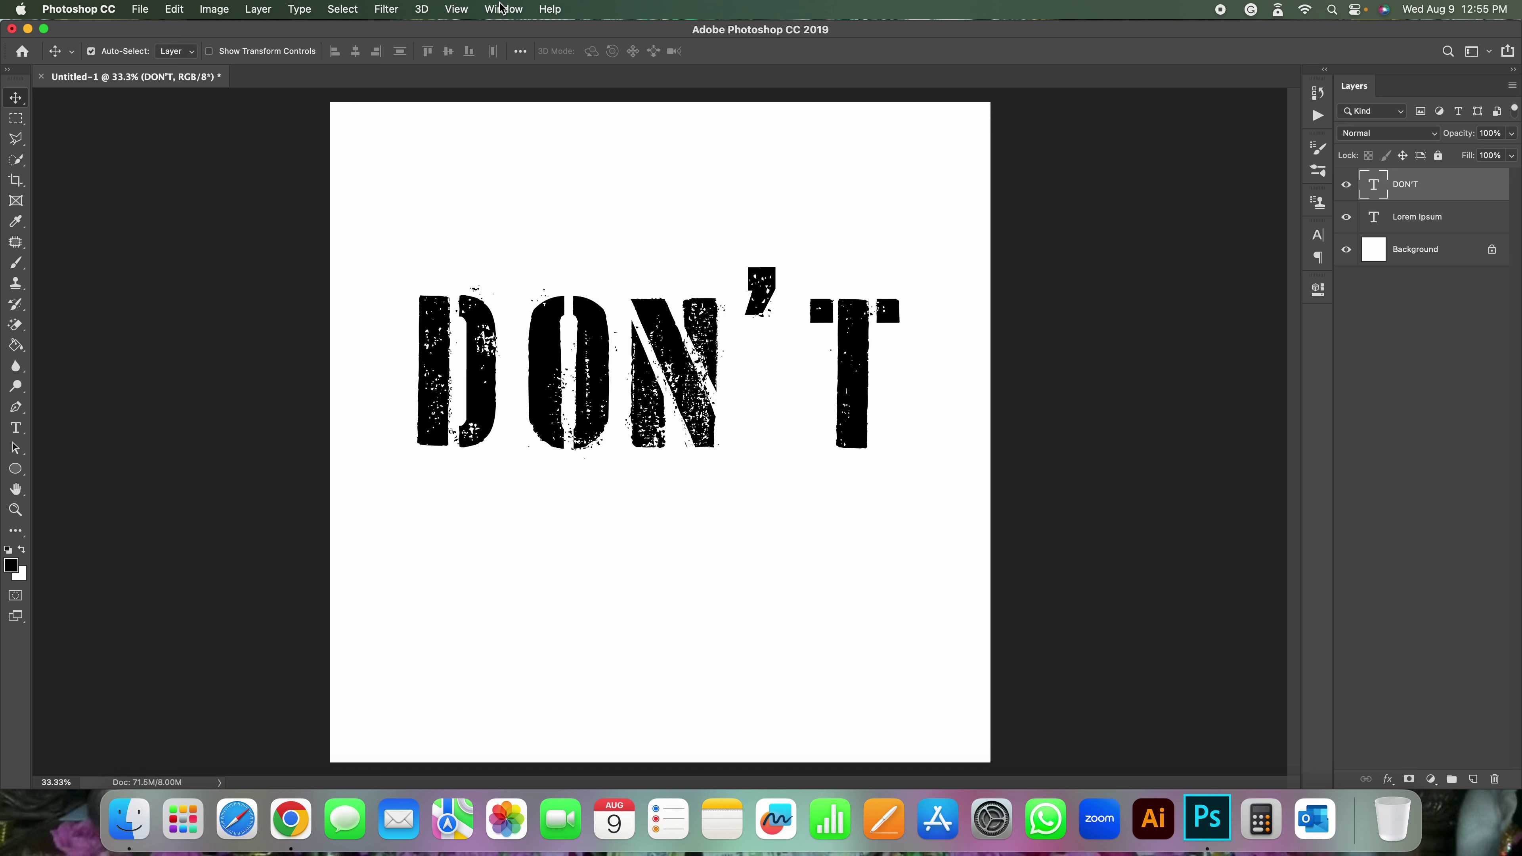
- Recolour the DON'T text grey (999999)
{"action": "left_click", "coordinate": [14, 429]}
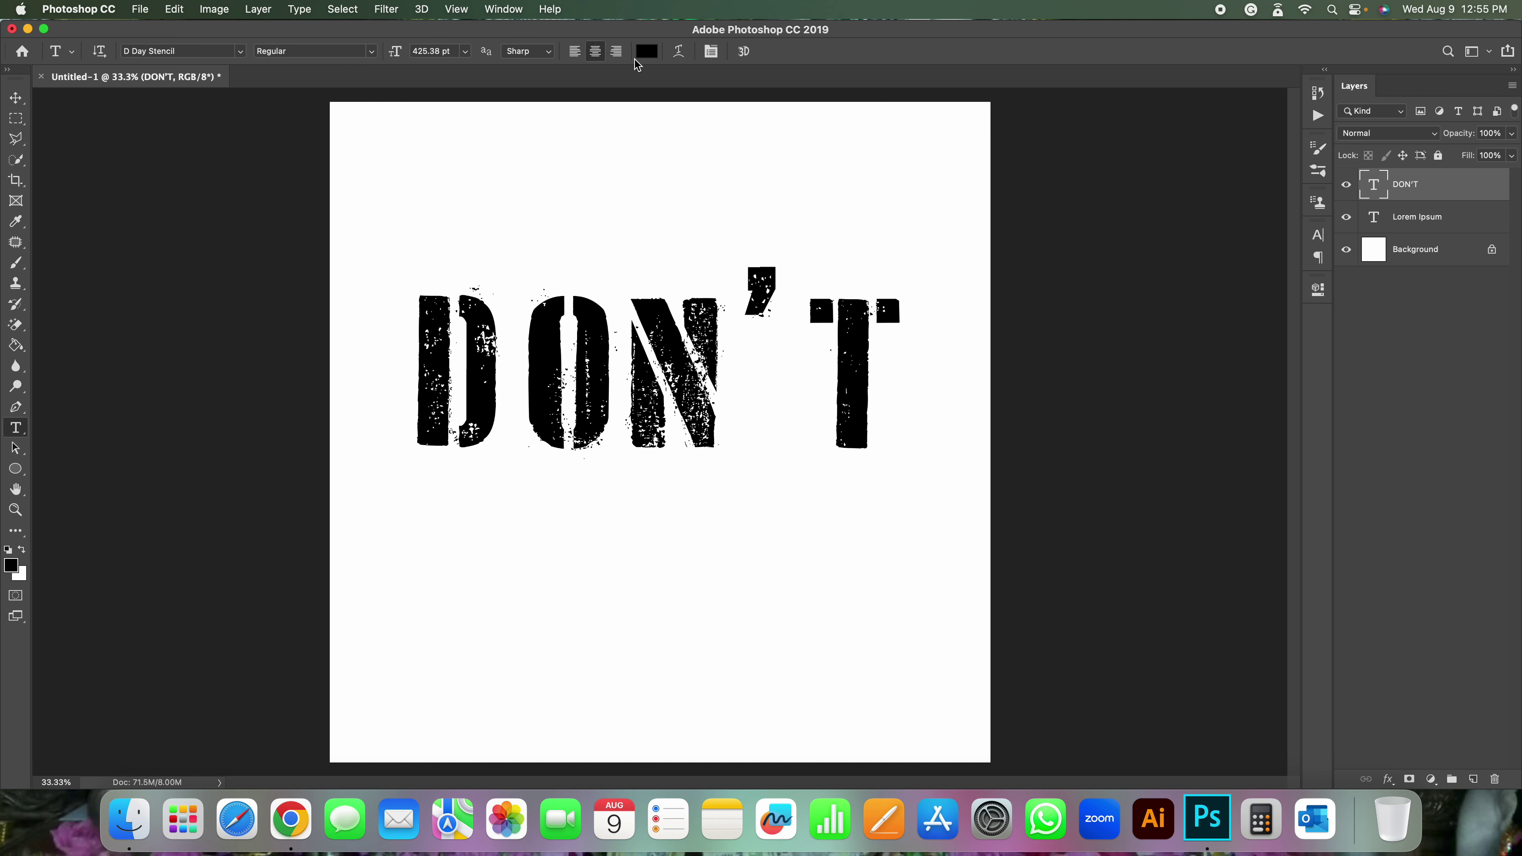
{"action": "left_click", "coordinate": [647, 51]}
{"action": "left_click_drag", "start_coordinate": [1028, 556], "coordinate": [1030, 517]}
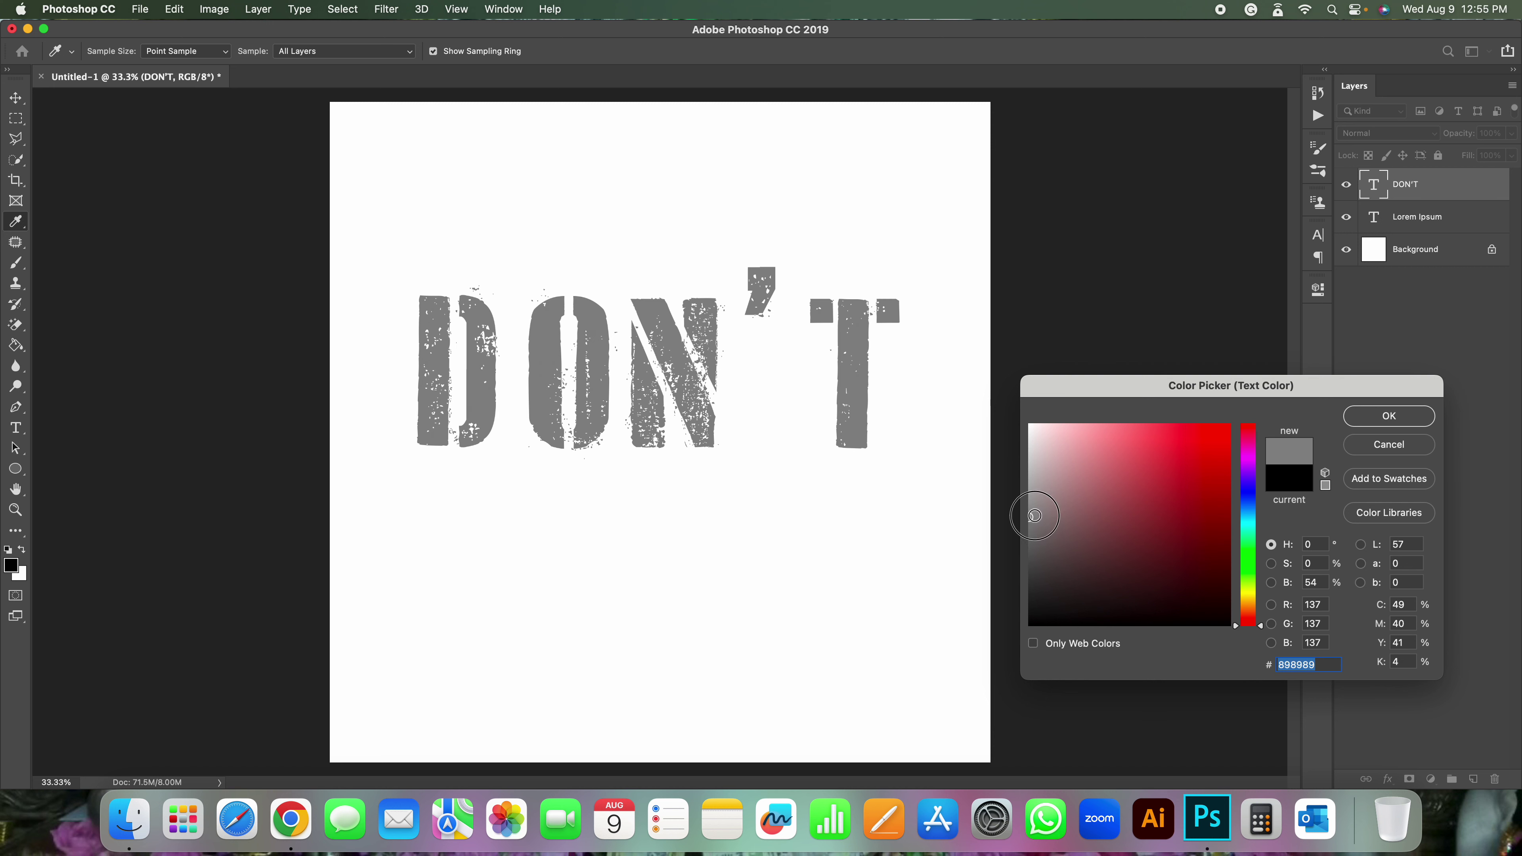
{"action": "left_click_drag", "start_coordinate": [1030, 516], "coordinate": [1018, 504]}
{"action": "left_click", "coordinate": [1368, 416]}
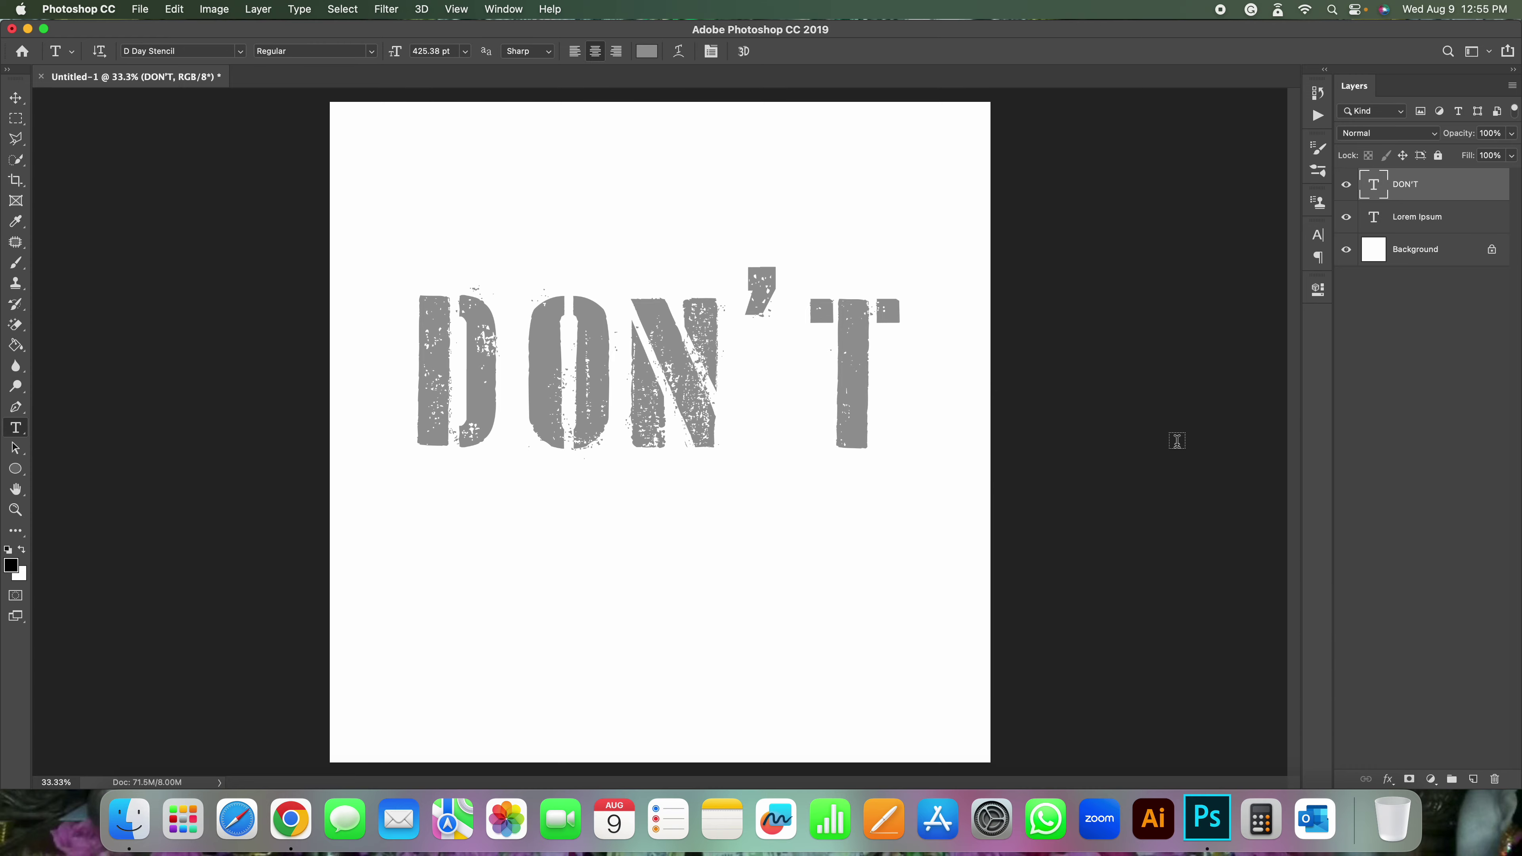
{"action": "key", "text": "ctrl+Right"}
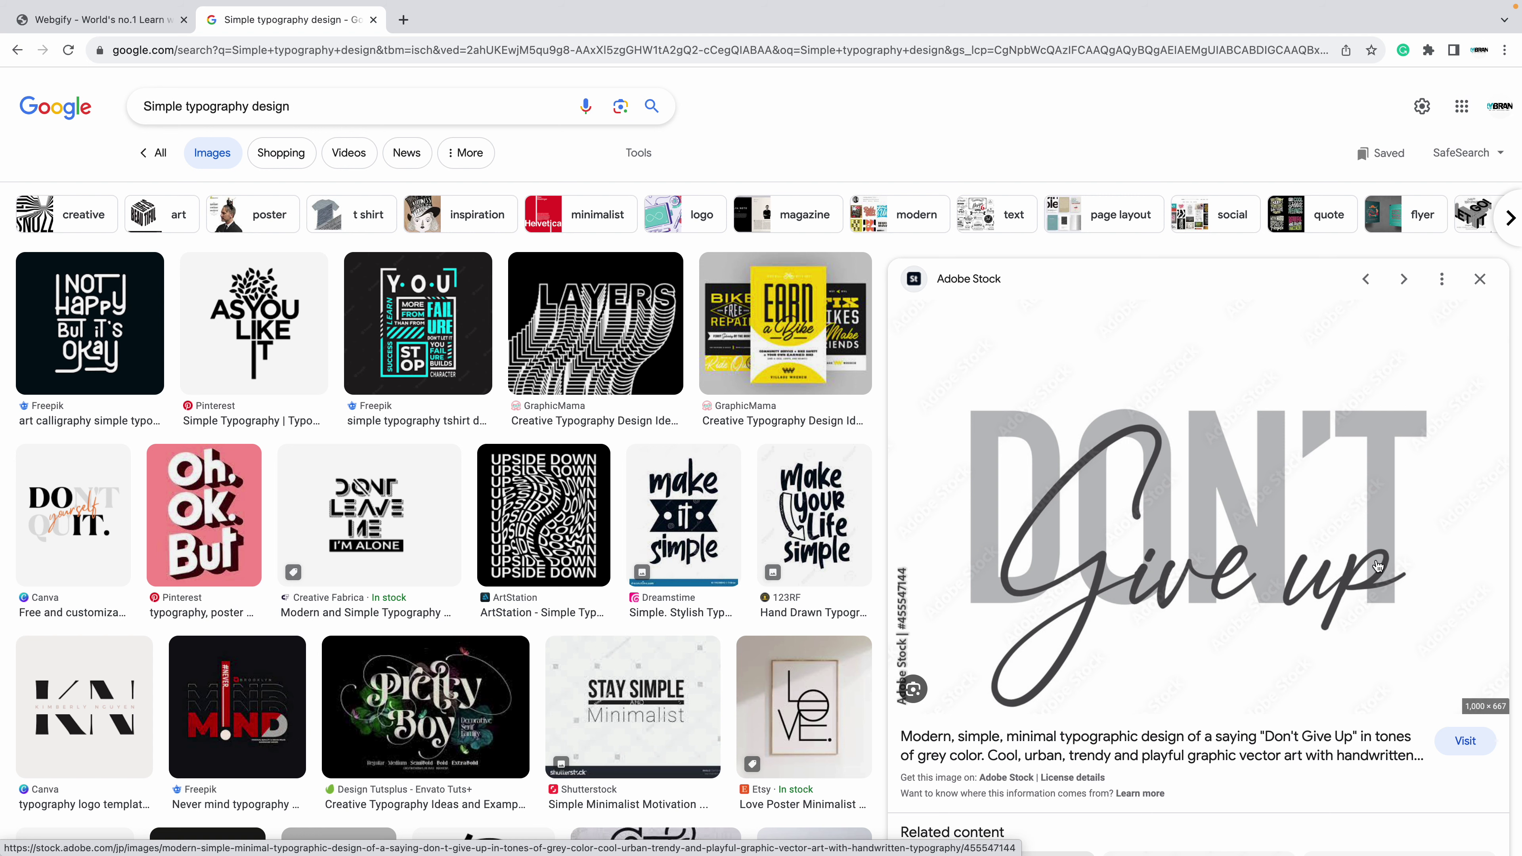
{"action": "key", "text": "ctrl+Left"}
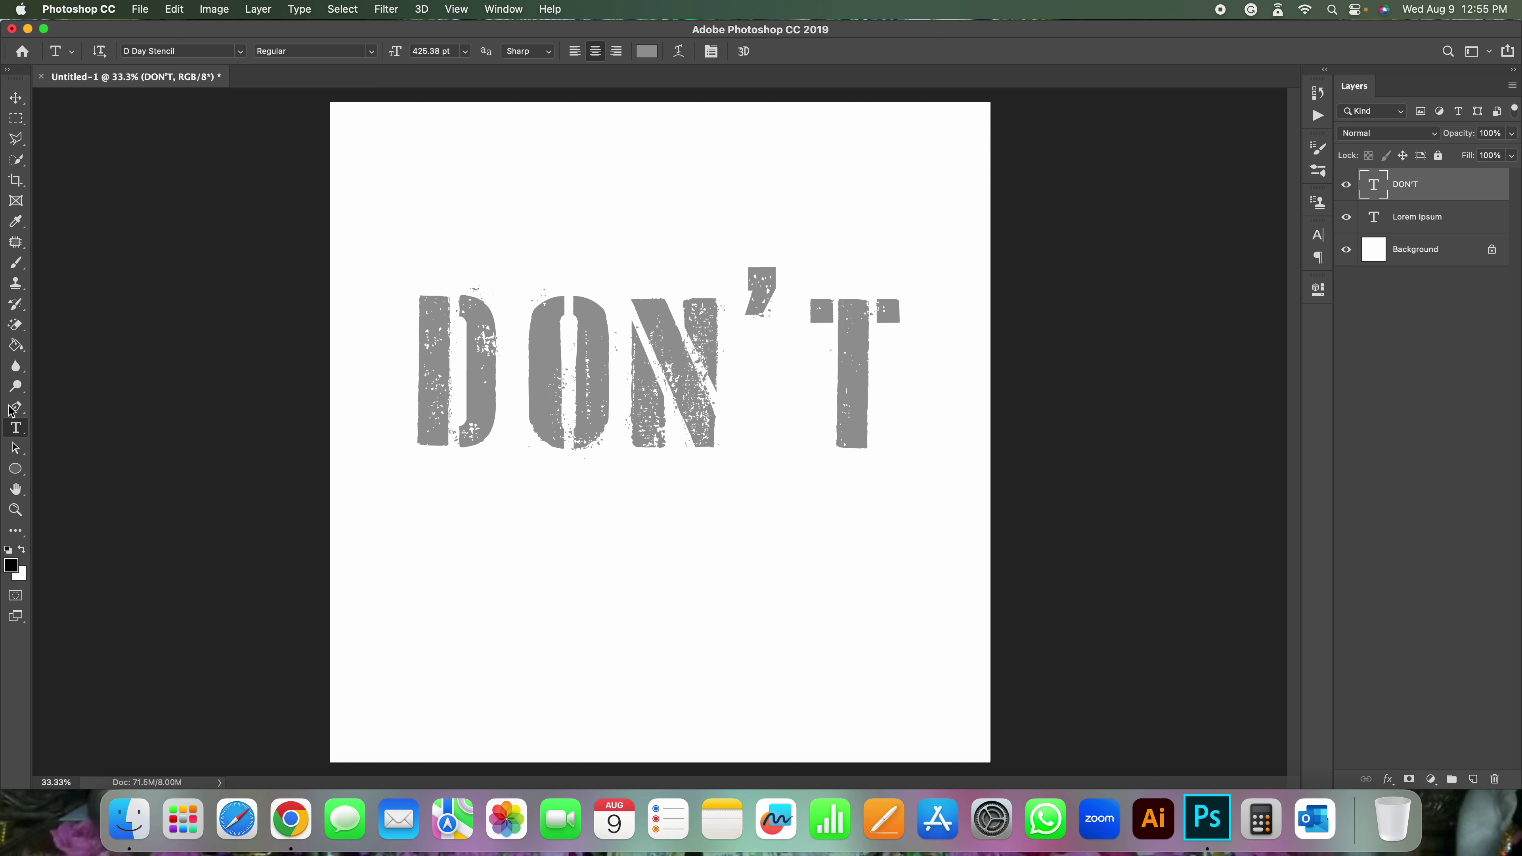
- Delete the Lorem Ipsum layer and add an empty layer above DON'T
{"action": "left_click", "coordinate": [1414, 219]}
{"action": "key", "text": "BackSpace"}
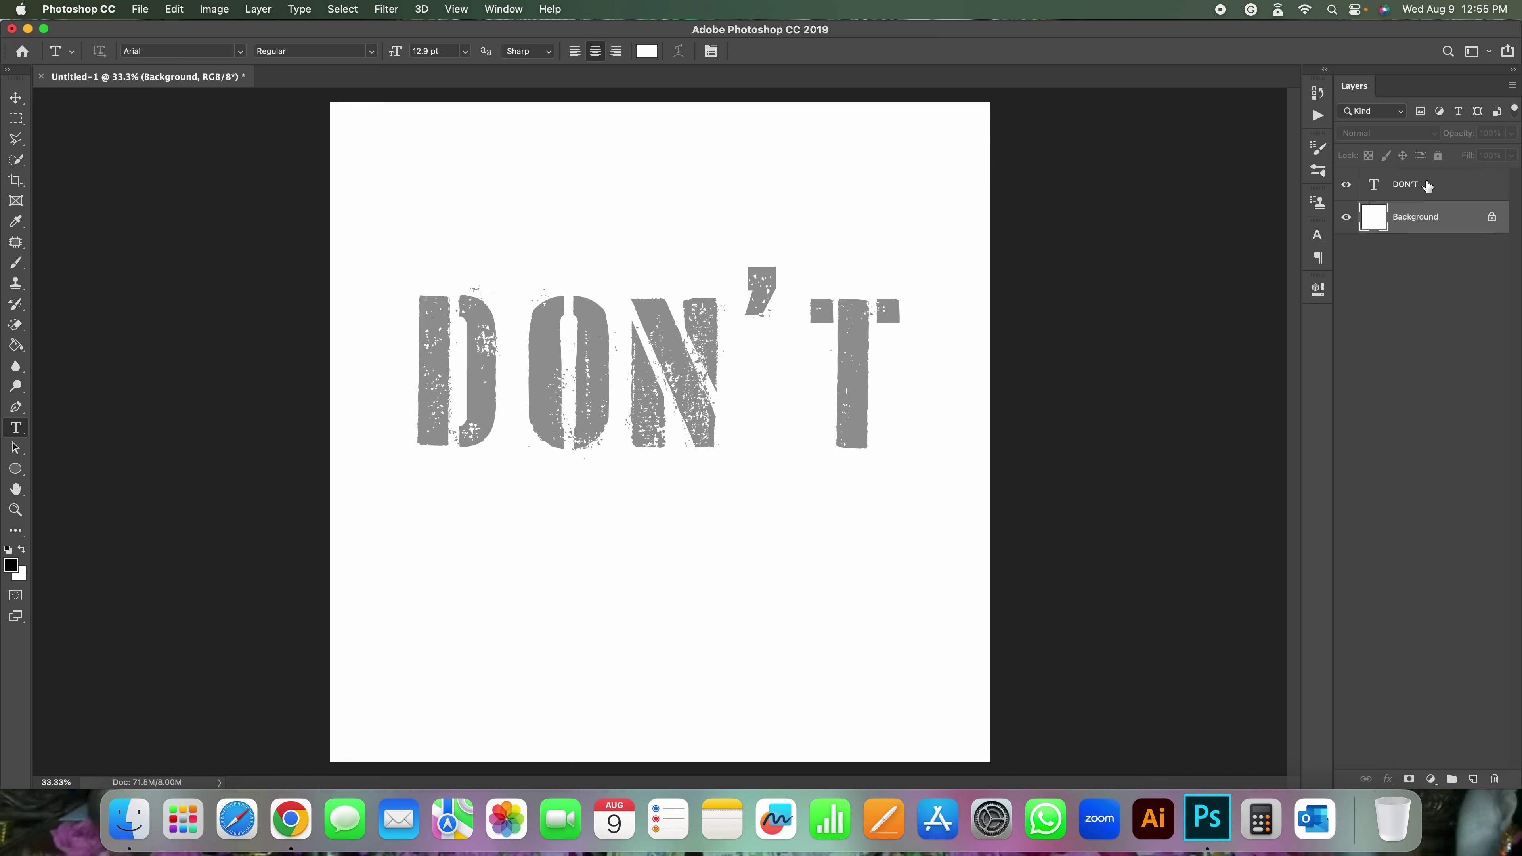
{"action": "left_click", "coordinate": [1425, 189]}
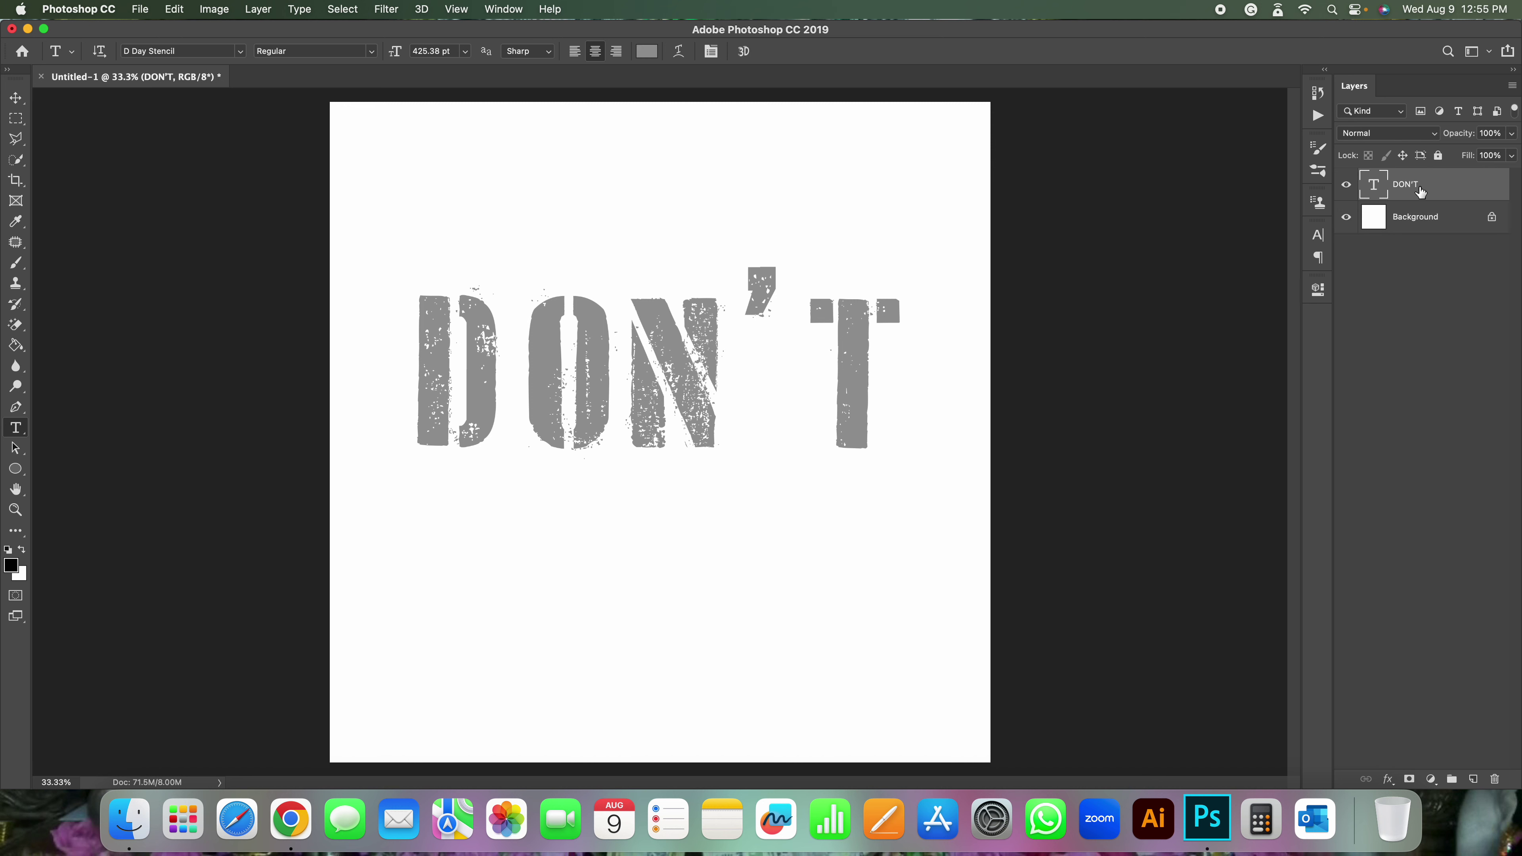
{"action": "left_click", "coordinate": [1473, 779]}
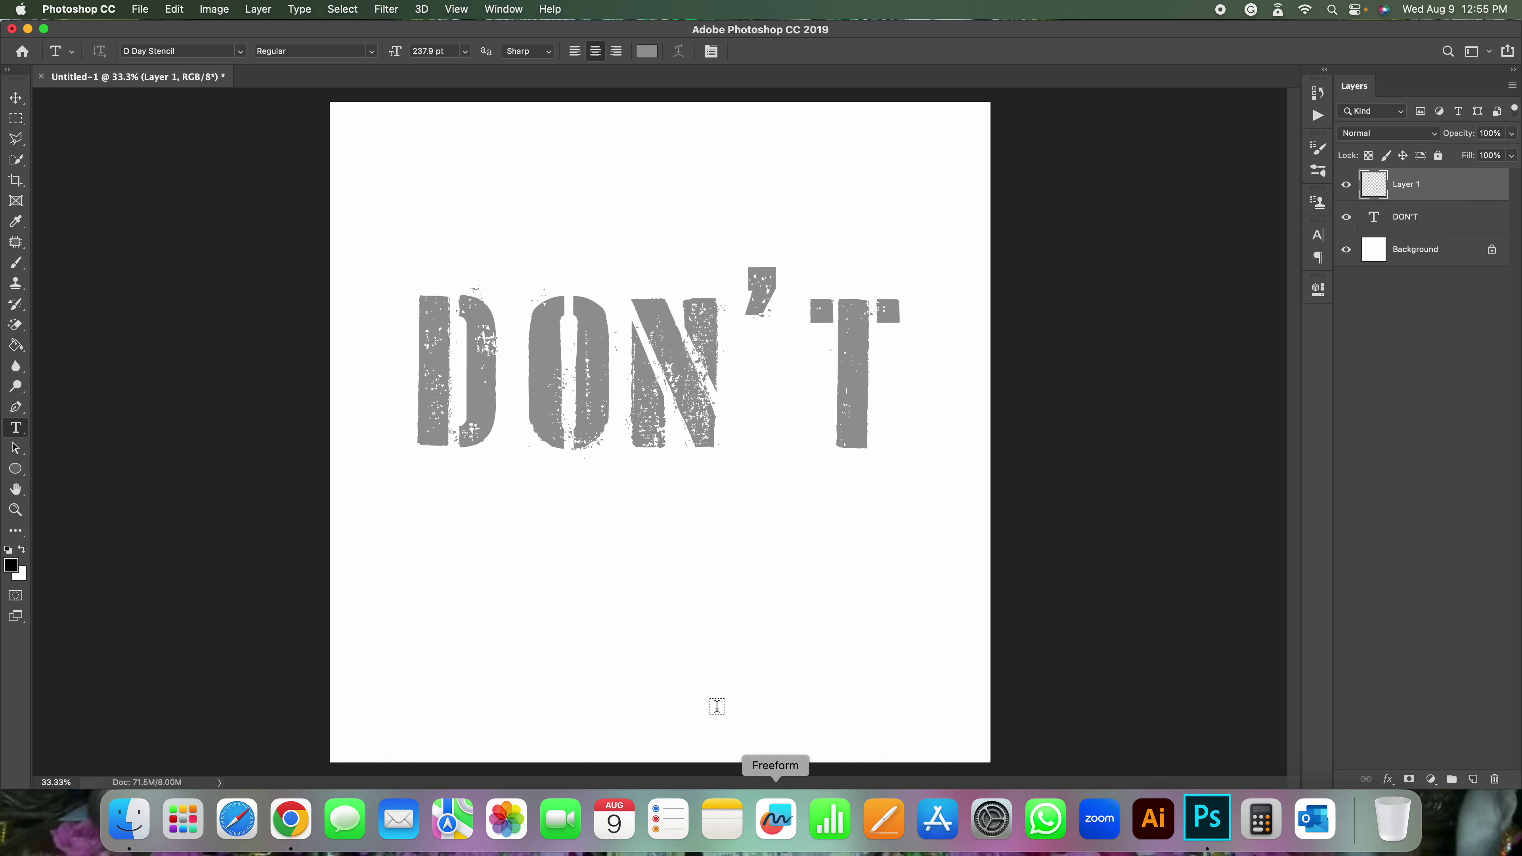
- Type GIVE UP and centre it beneath DON'T
{"action": "left_click", "coordinate": [456, 624]}
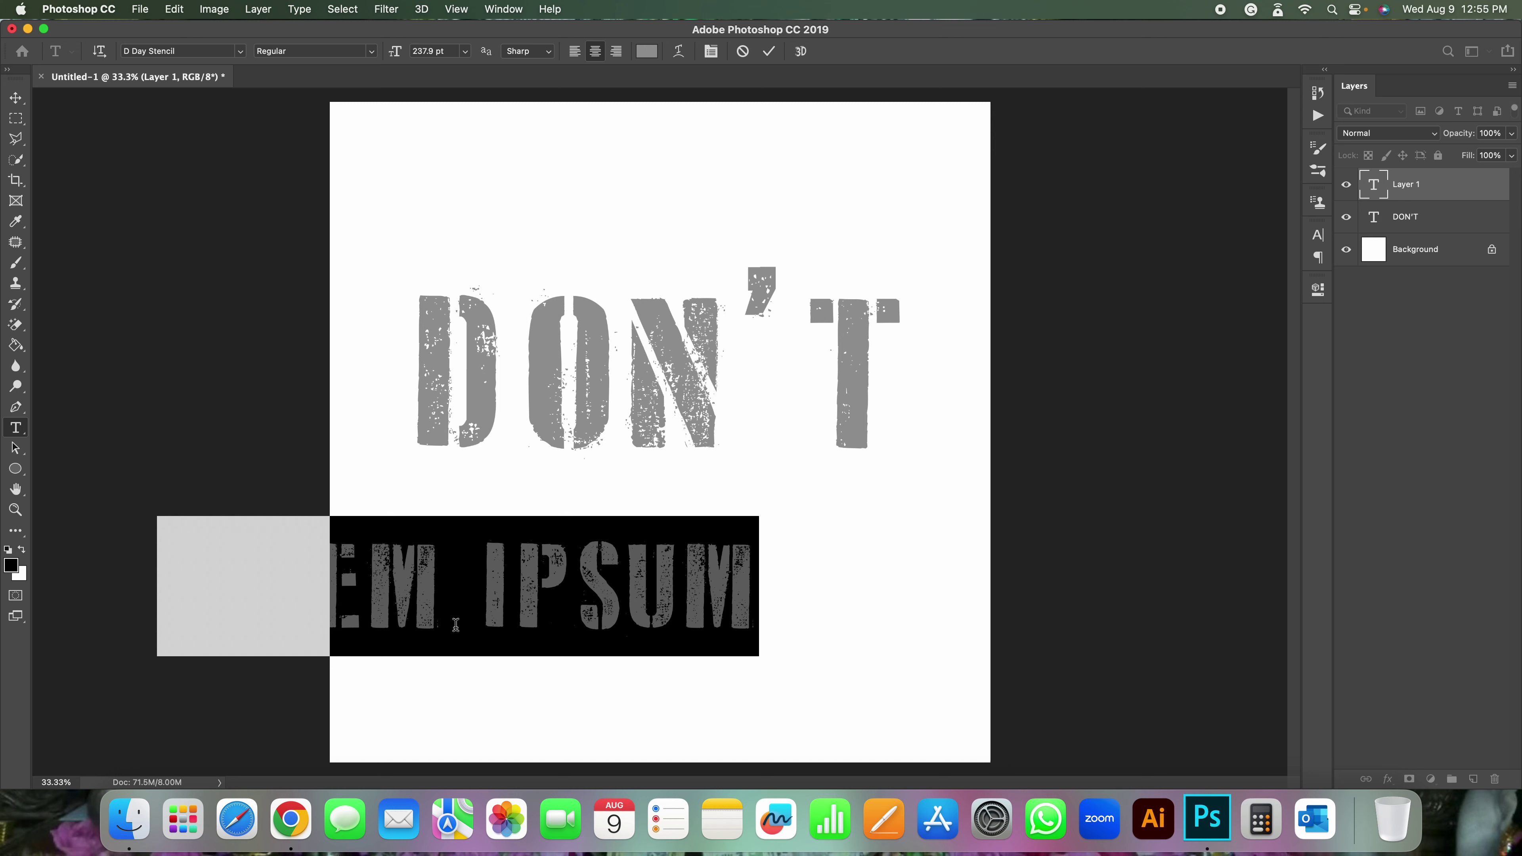
{"action": "type", "text": "GIVE"}
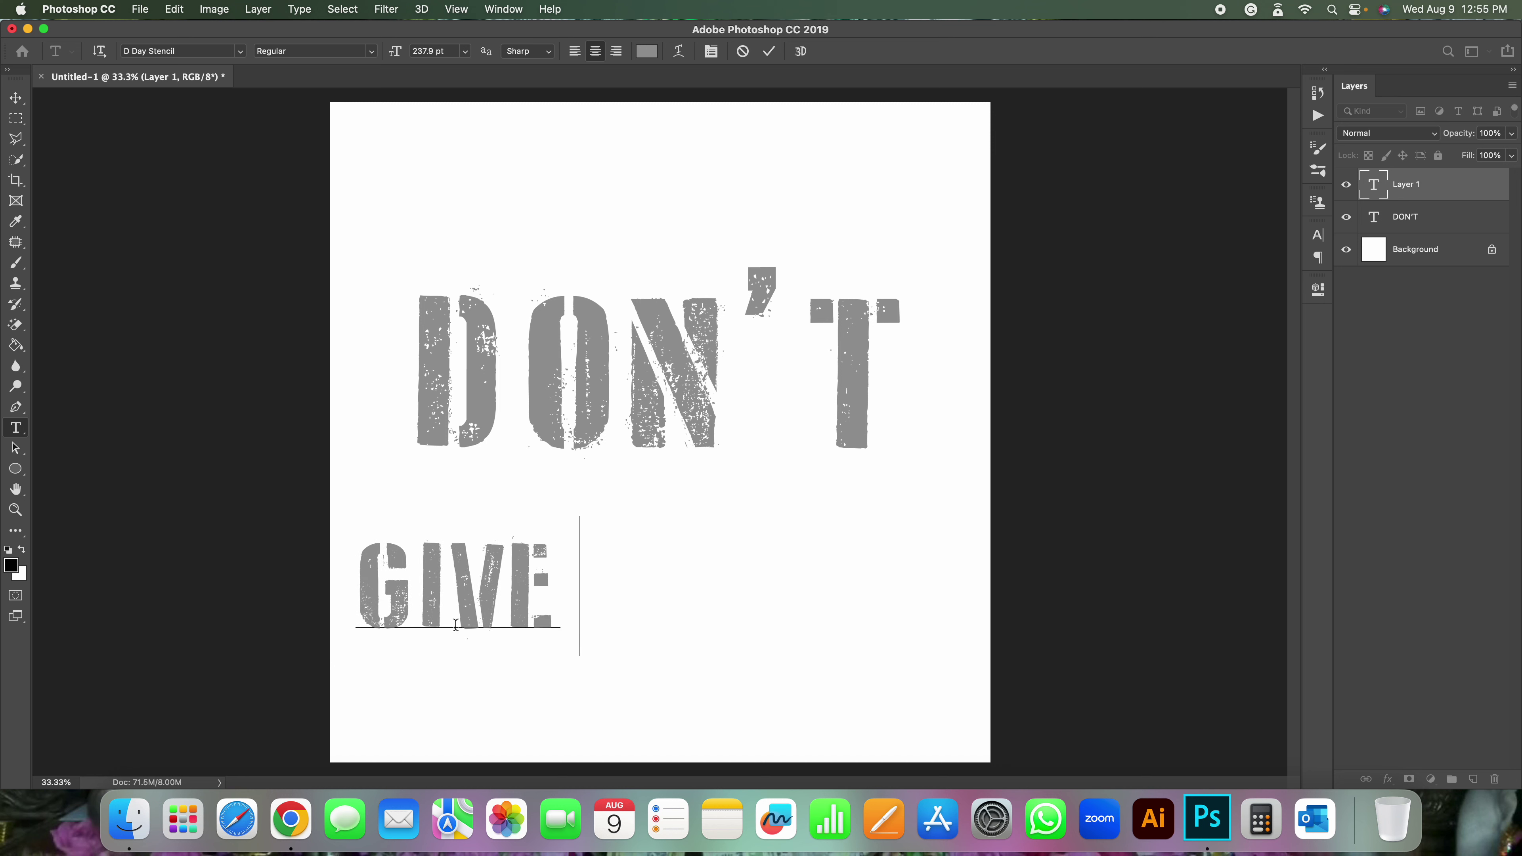
{"action": "type", "text": " UP"}
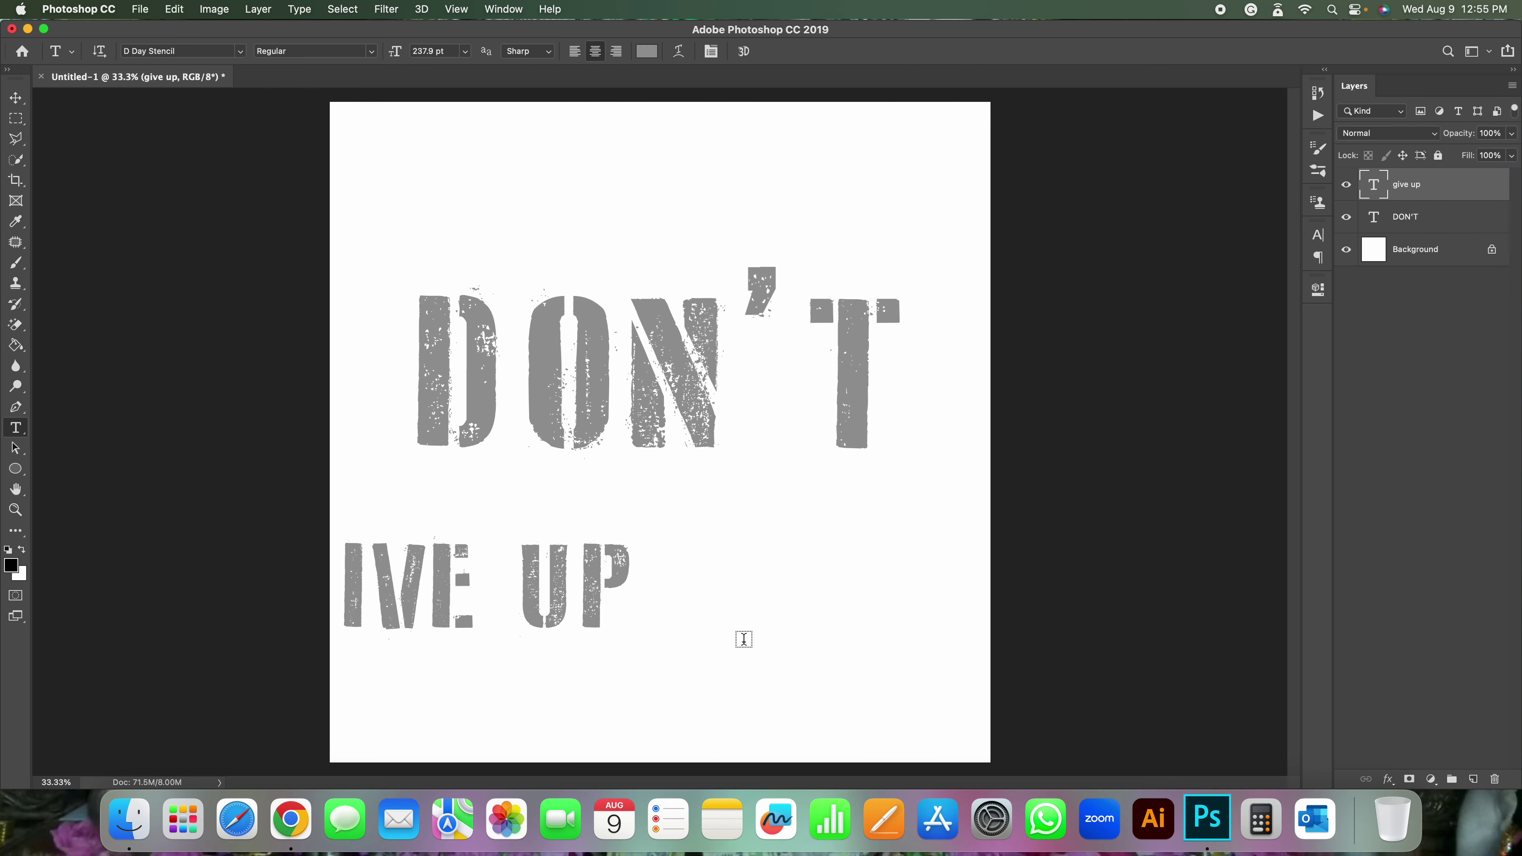
{"action": "key", "text": "ctrl+t"}
{"action": "left_click_drag", "start_coordinate": [573, 591], "coordinate": [768, 562]}
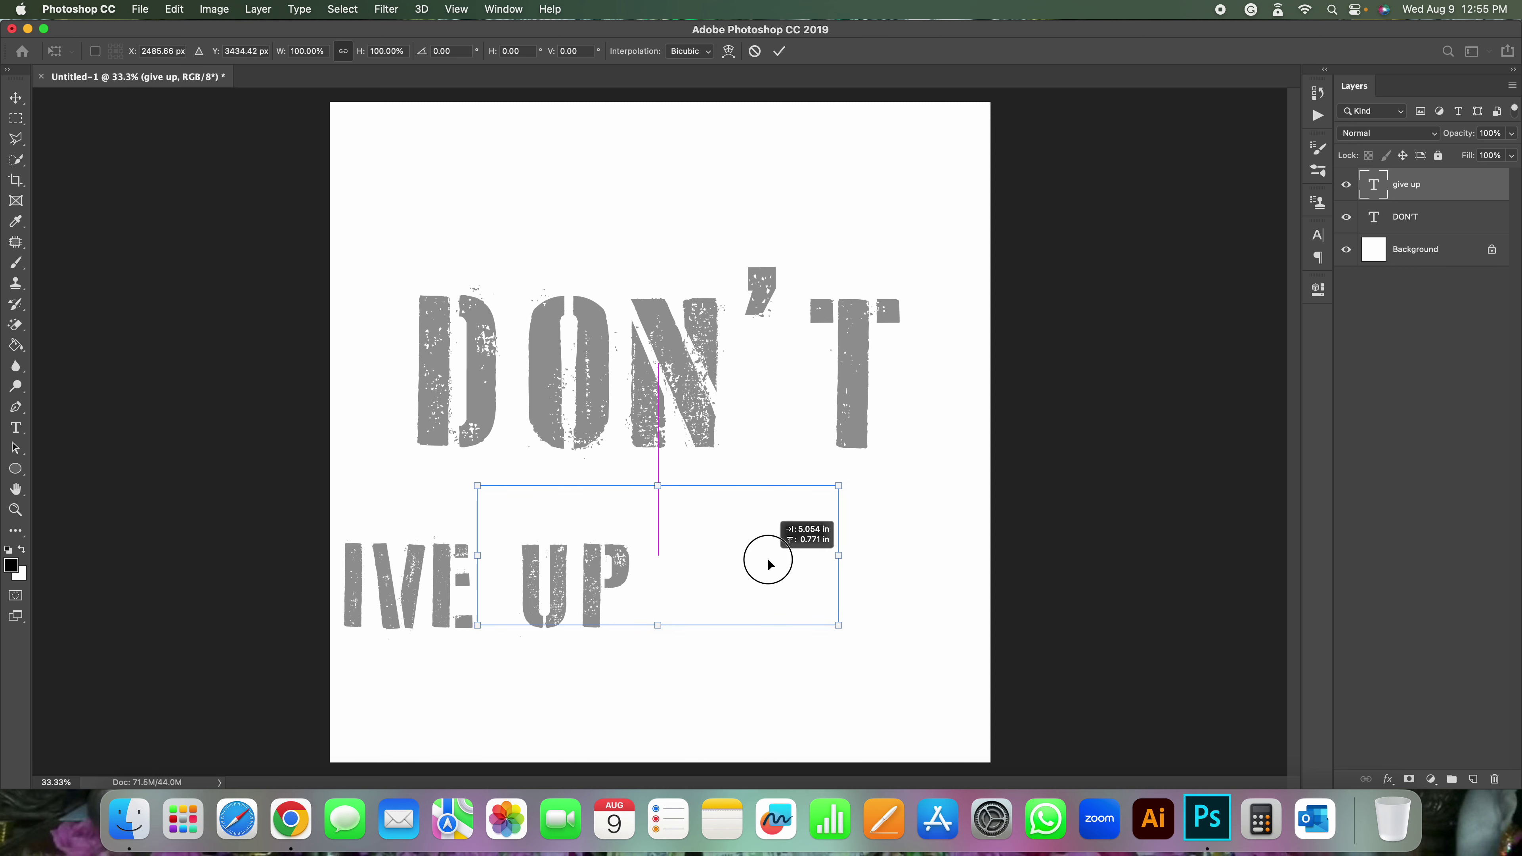
{"action": "left_click_drag", "start_coordinate": [768, 562], "coordinate": [770, 563]}
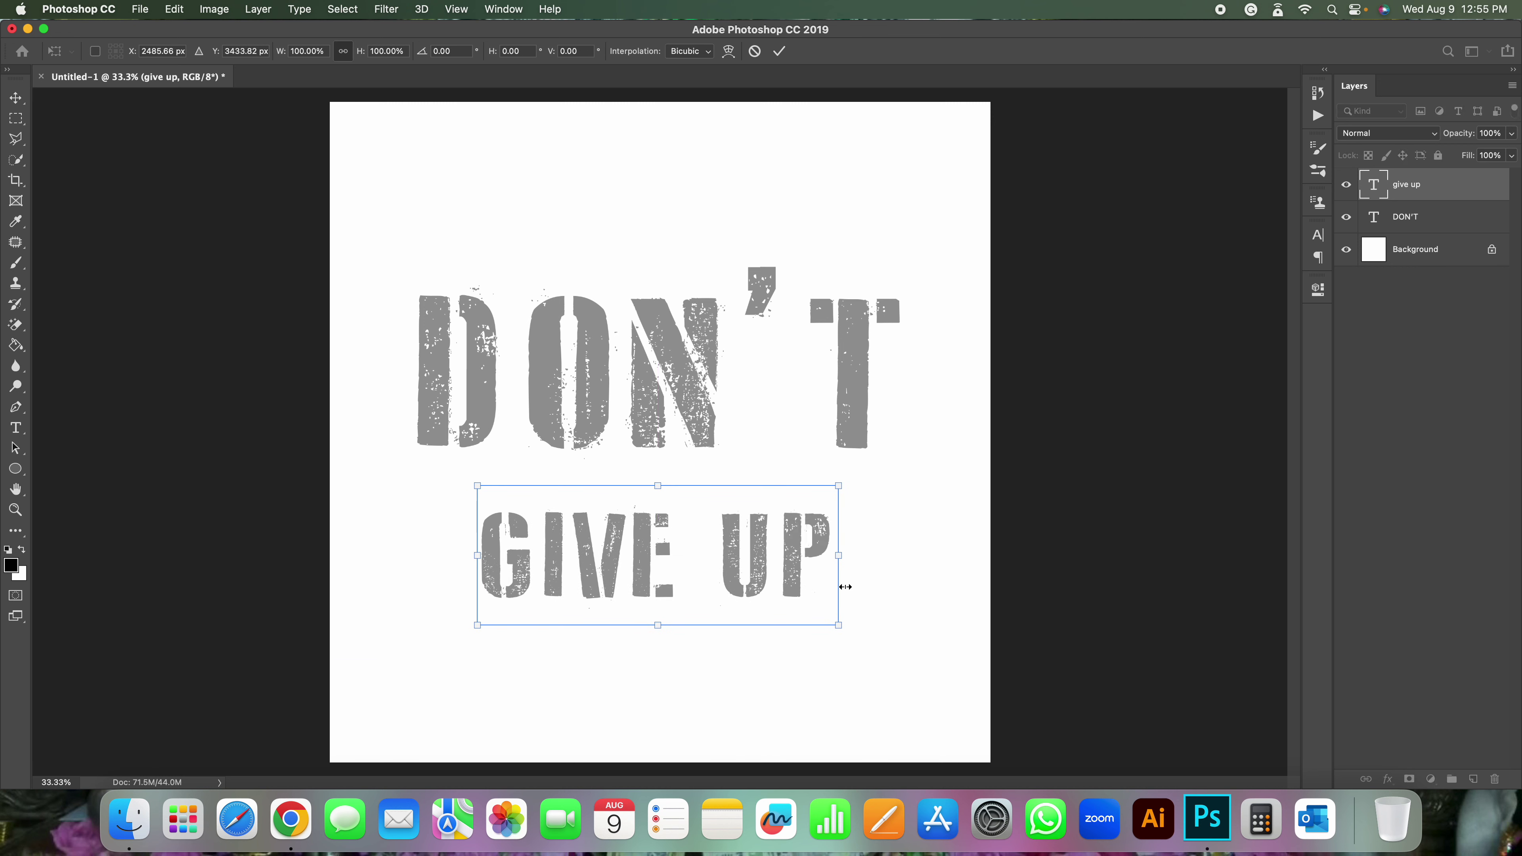
{"action": "left_click", "coordinate": [780, 51]}
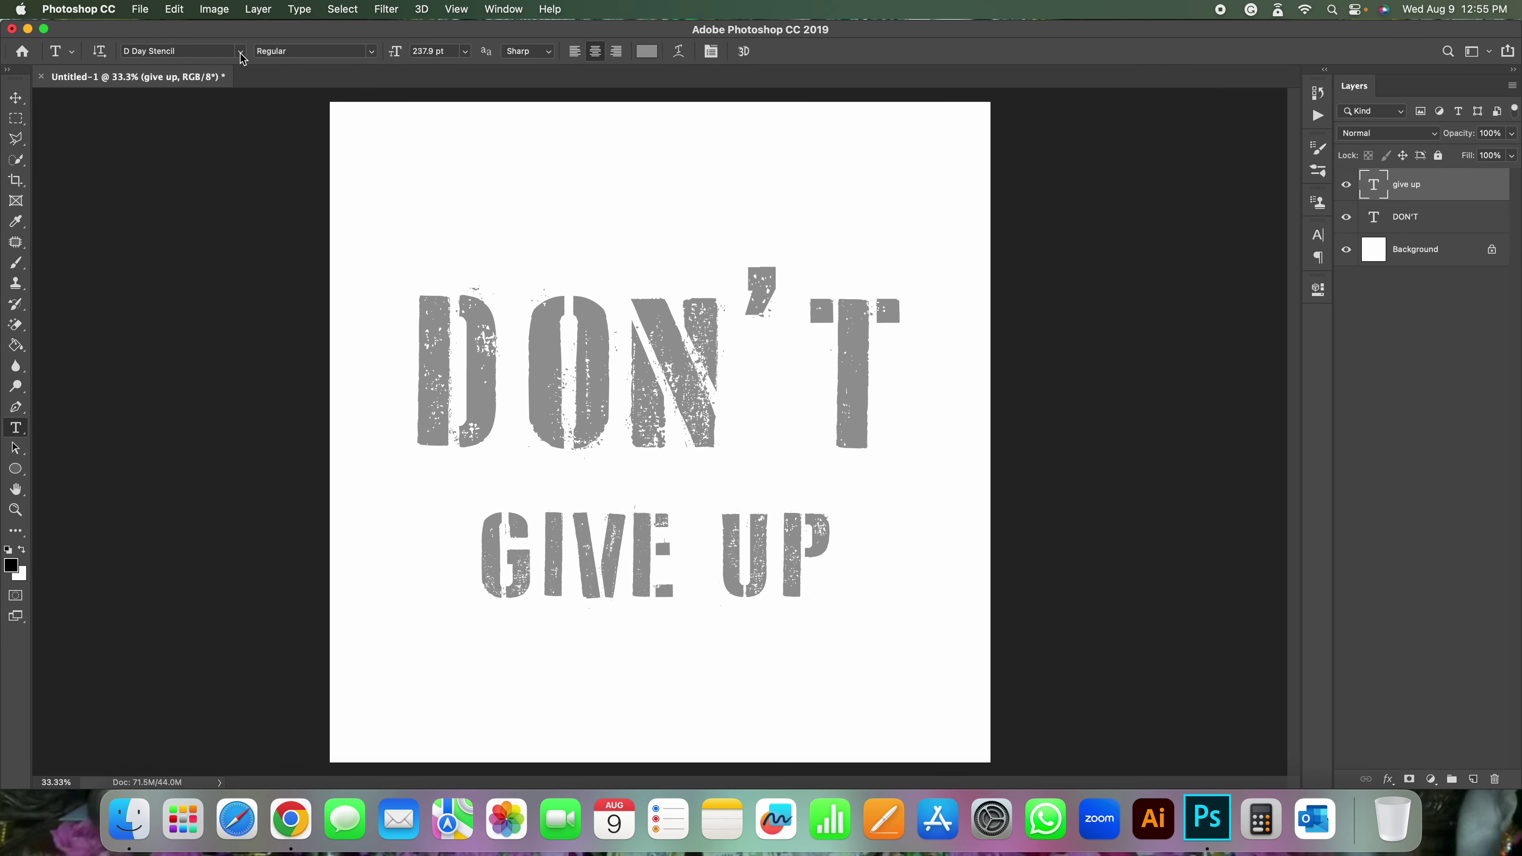
- Try the Brush Script MT font on GIVE UP
{"action": "left_click", "coordinate": [241, 54]}
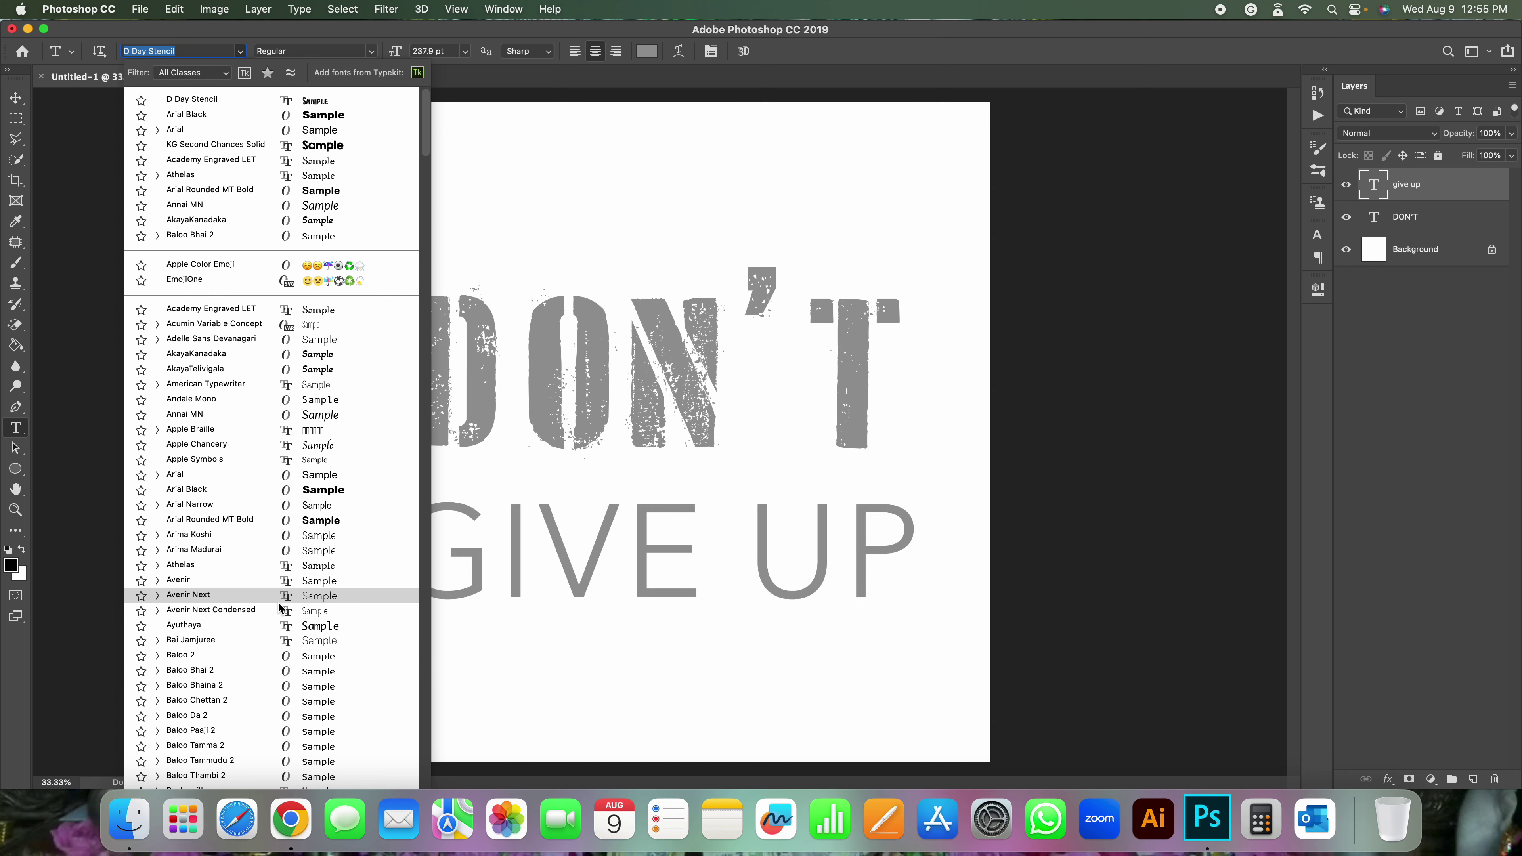
{"action": "scroll", "coordinate": [279, 607], "scroll_direction": "down", "scroll_amount": 5}
{"action": "scroll", "coordinate": [280, 593], "scroll_direction": "down", "scroll_amount": 3}
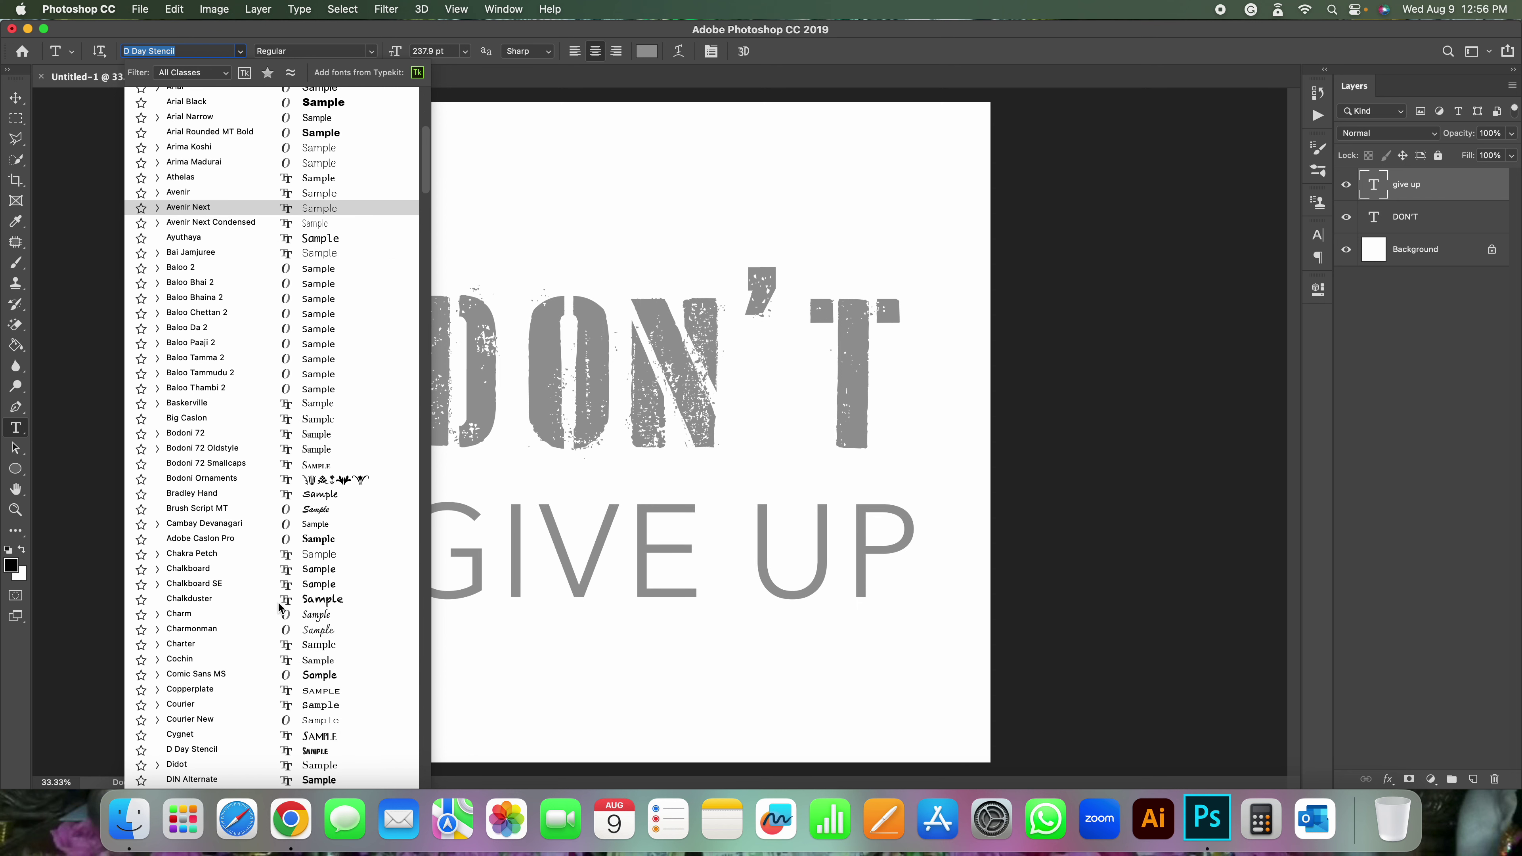
{"action": "left_click", "coordinate": [285, 510]}
- Switch GIVE UP to the Papyrus font
{"action": "left_click", "coordinate": [242, 55]}
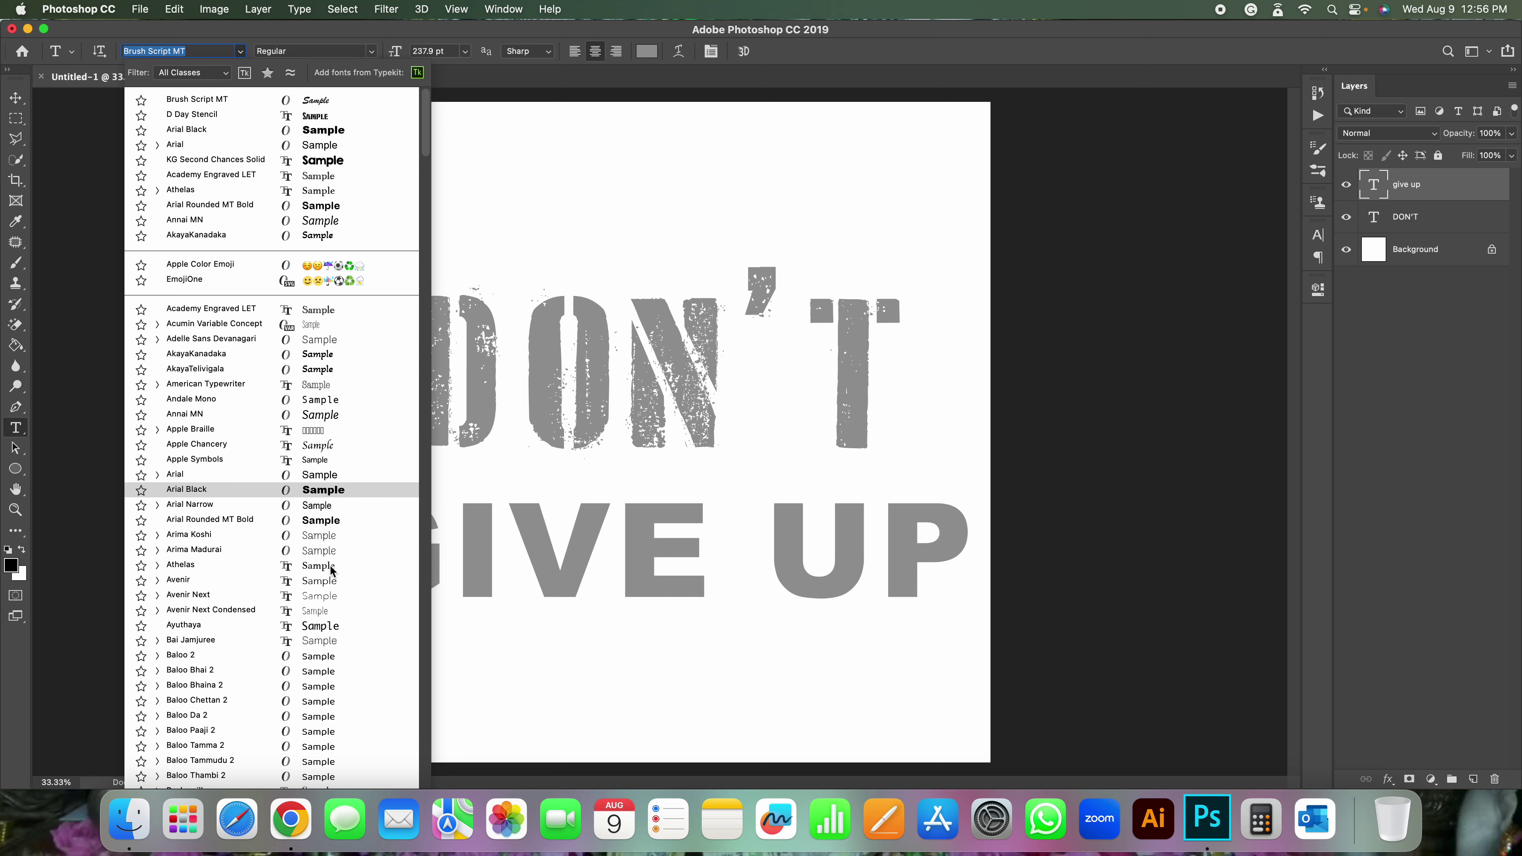
{"action": "scroll", "coordinate": [321, 605], "scroll_direction": "down", "scroll_amount": 8}
{"action": "scroll", "coordinate": [321, 599], "scroll_direction": "down", "scroll_amount": 7}
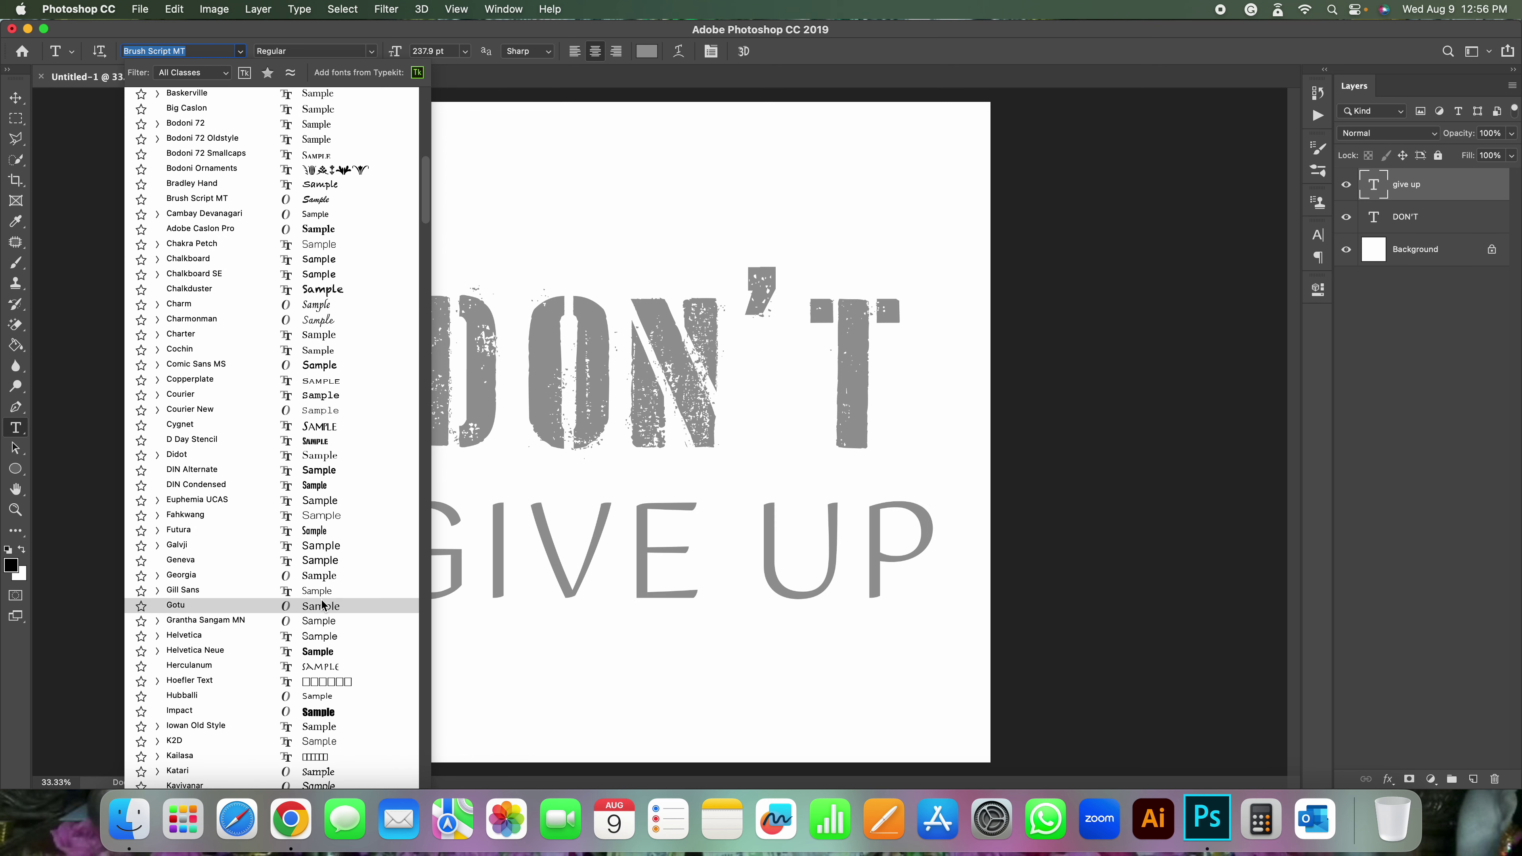
{"action": "scroll", "coordinate": [302, 663], "scroll_direction": "down", "scroll_amount": 4}
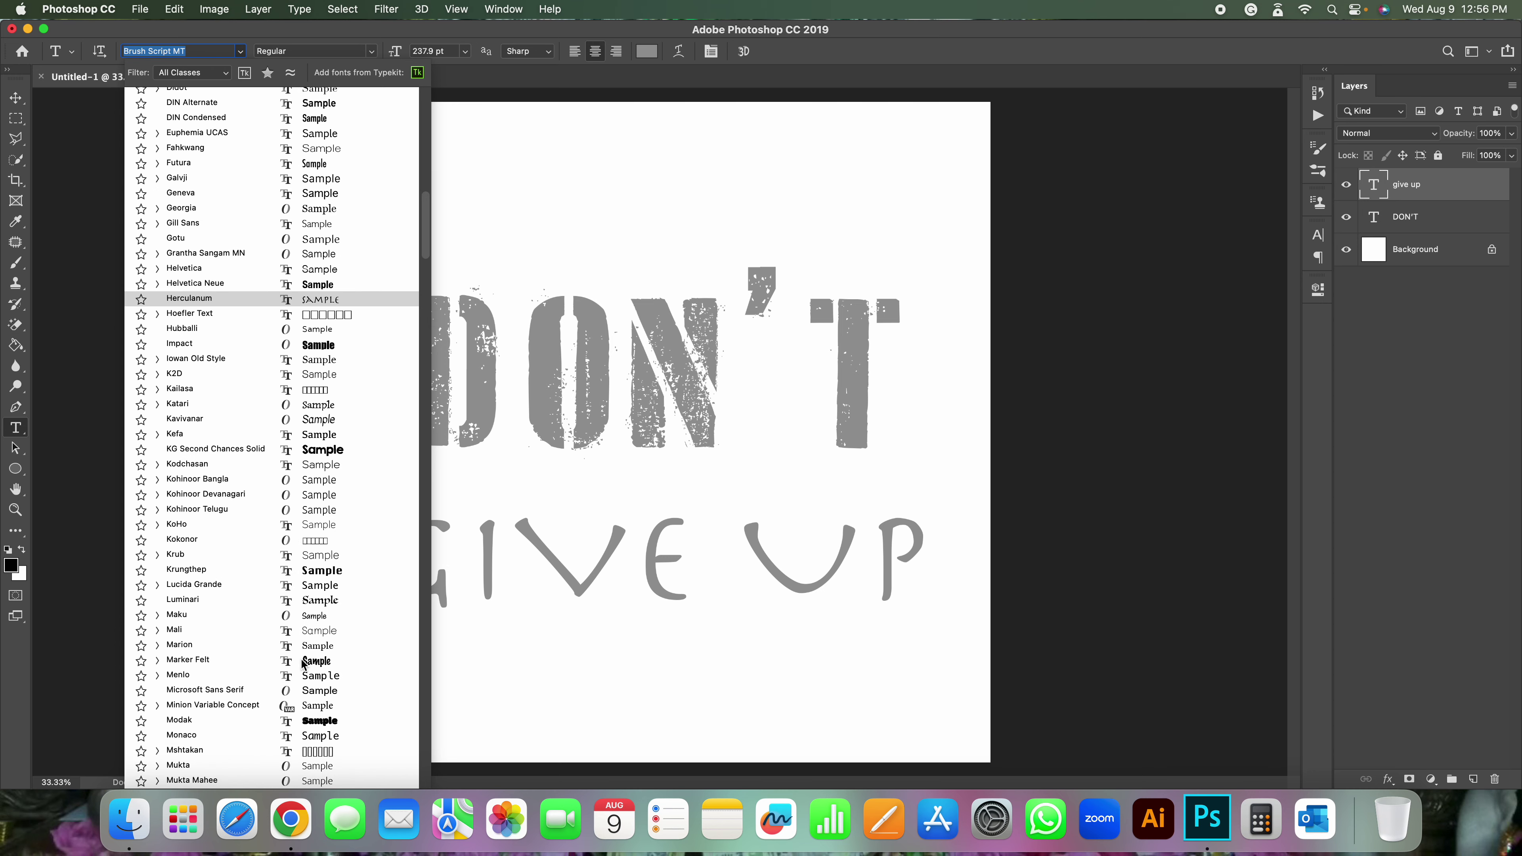
{"action": "scroll", "coordinate": [303, 663], "scroll_direction": "down", "scroll_amount": 4}
{"action": "scroll", "coordinate": [303, 663], "scroll_direction": "down", "scroll_amount": 3}
{"action": "scroll", "coordinate": [302, 663], "scroll_direction": "down", "scroll_amount": 2}
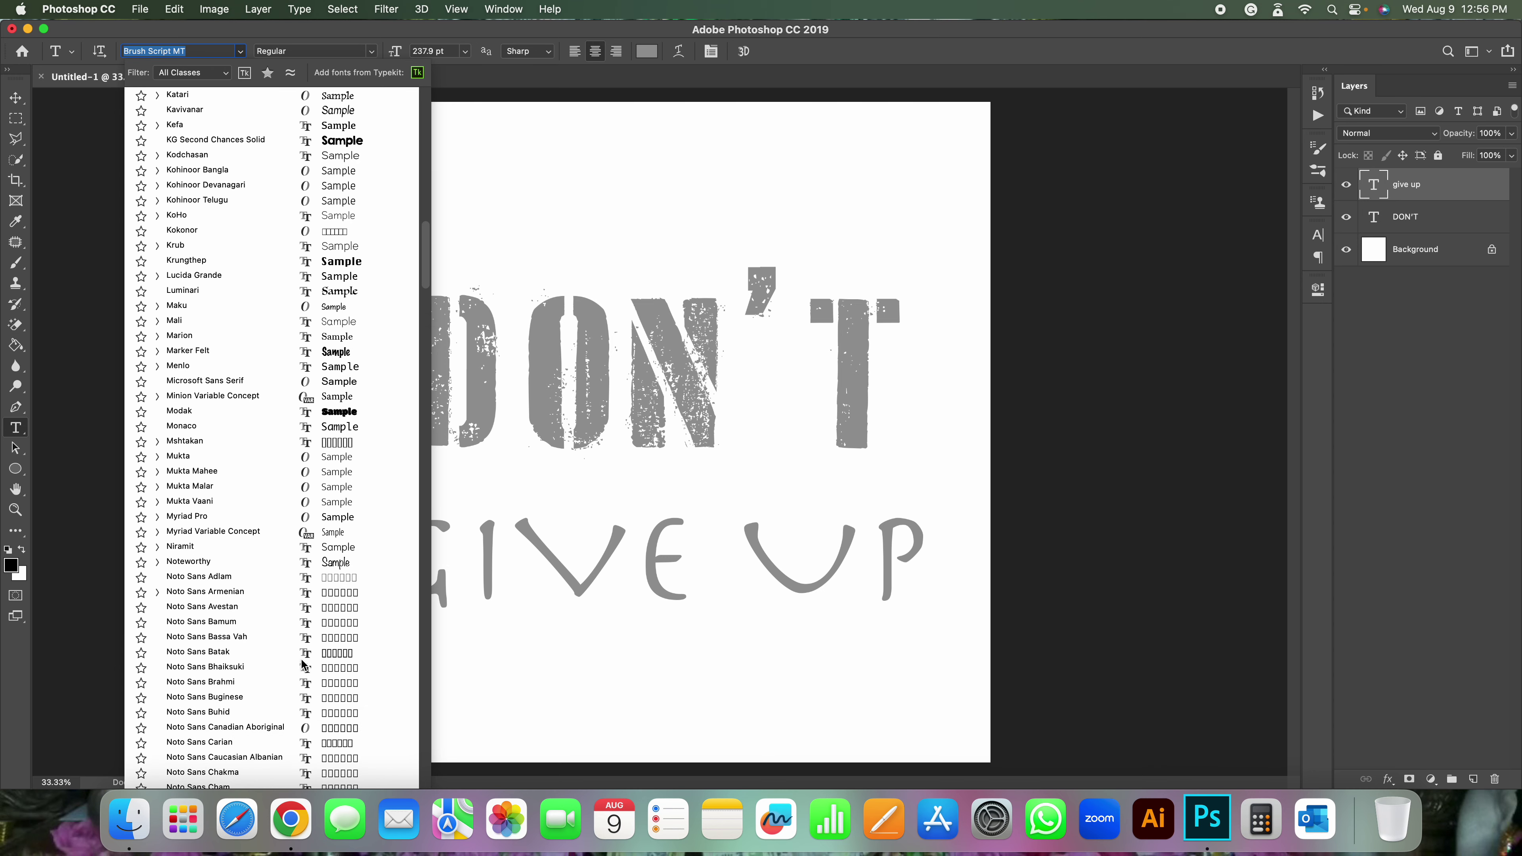
{"action": "scroll", "coordinate": [303, 663], "scroll_direction": "down", "scroll_amount": 2}
{"action": "scroll", "coordinate": [303, 663], "scroll_direction": "down", "scroll_amount": 4}
{"action": "scroll", "coordinate": [302, 663], "scroll_direction": "down", "scroll_amount": 8}
{"action": "scroll", "coordinate": [302, 663], "scroll_direction": "down", "scroll_amount": 8}
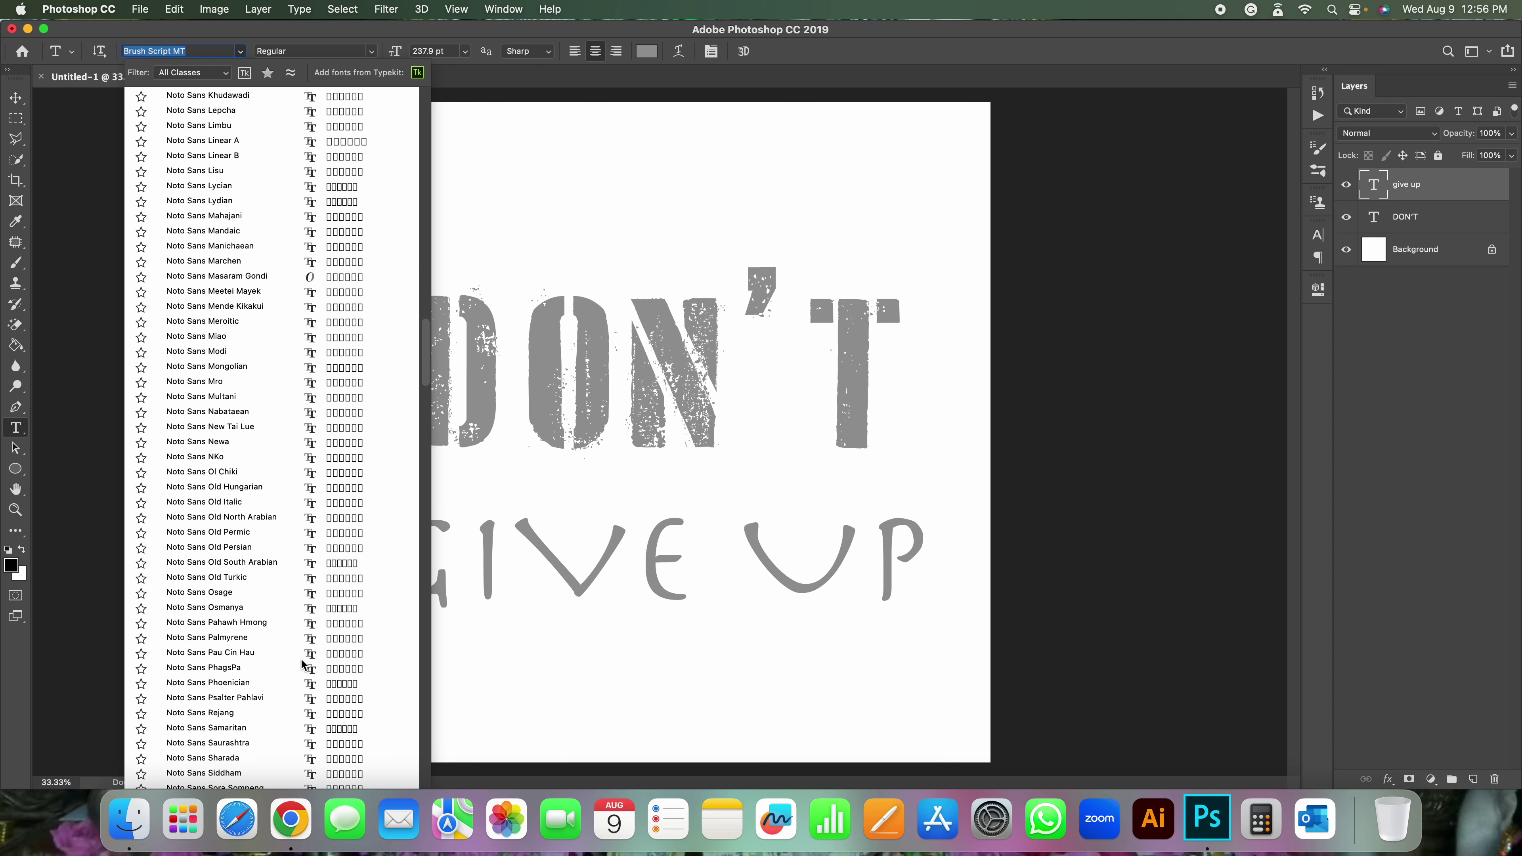
{"action": "scroll", "coordinate": [301, 658], "scroll_direction": "down", "scroll_amount": 8}
{"action": "scroll", "coordinate": [301, 658], "scroll_direction": "down", "scroll_amount": 6}
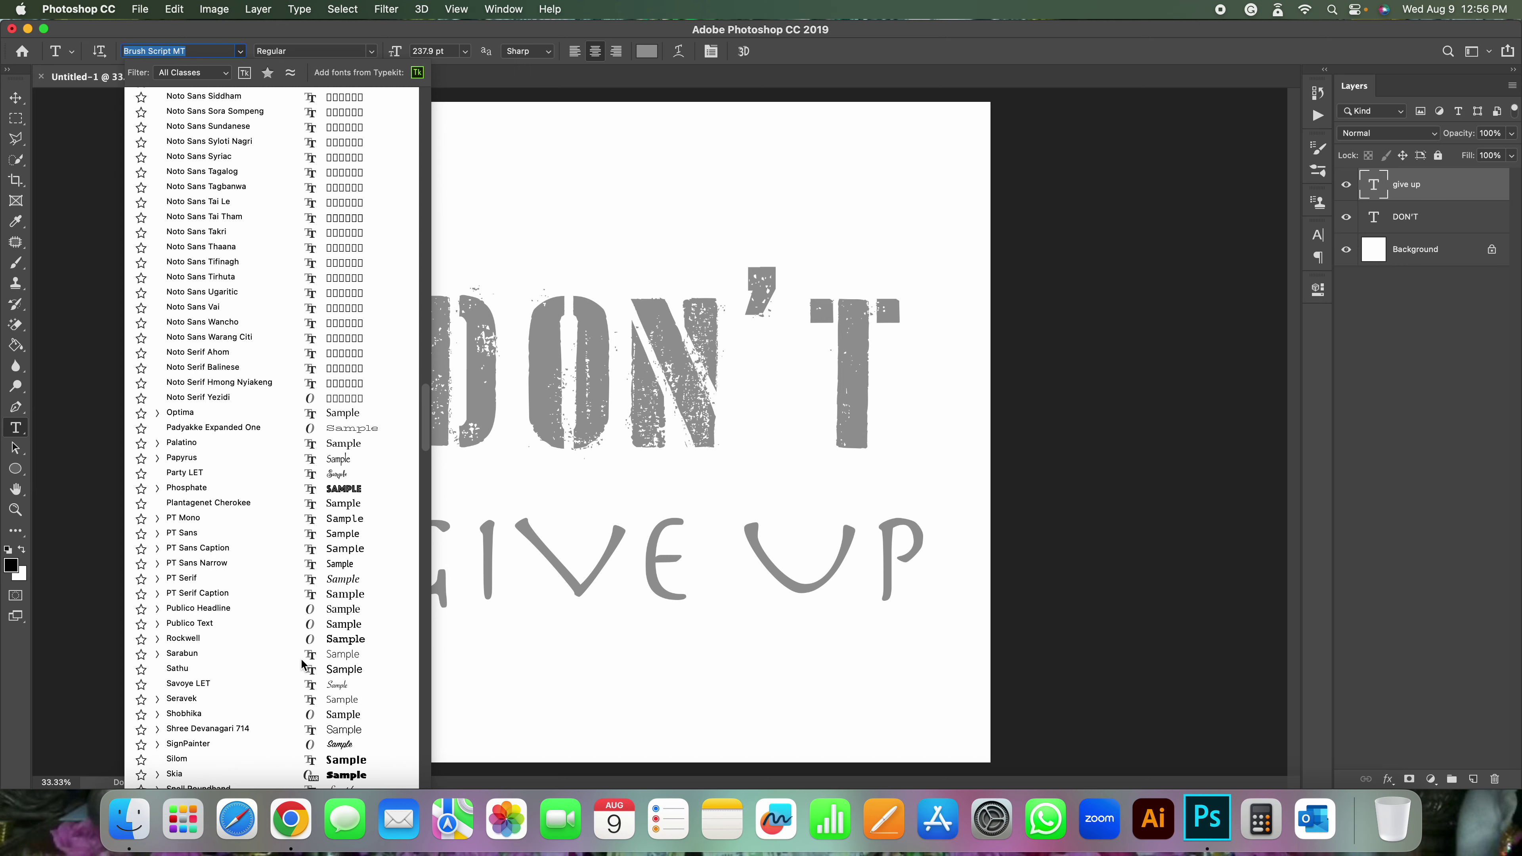
{"action": "left_click", "coordinate": [331, 458]}
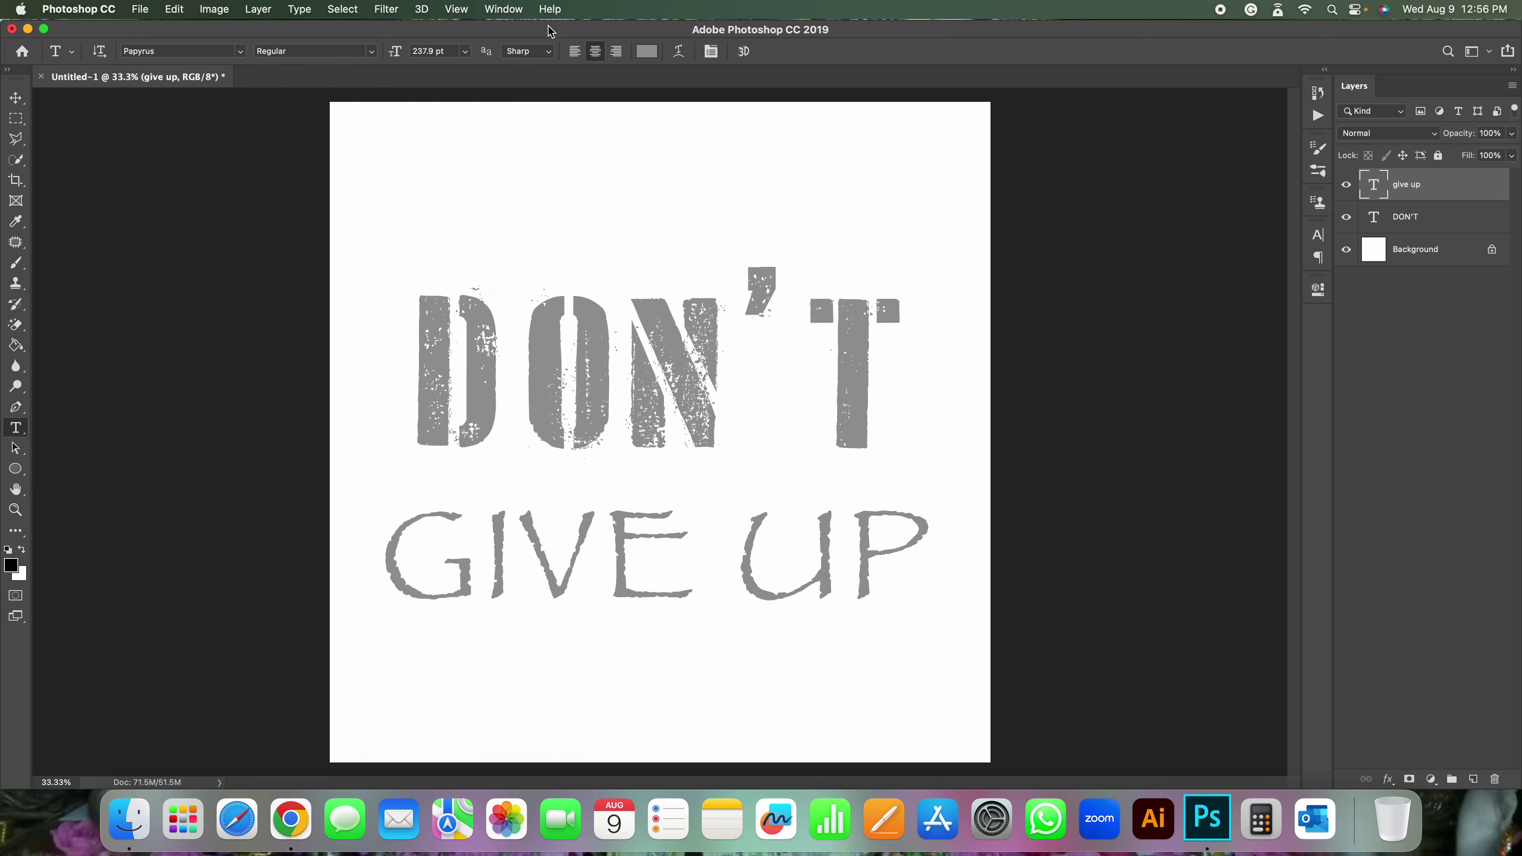
- Retype and commit the GIVE UP text, then open the Window menu
{"action": "triple_click", "coordinate": [583, 584]}
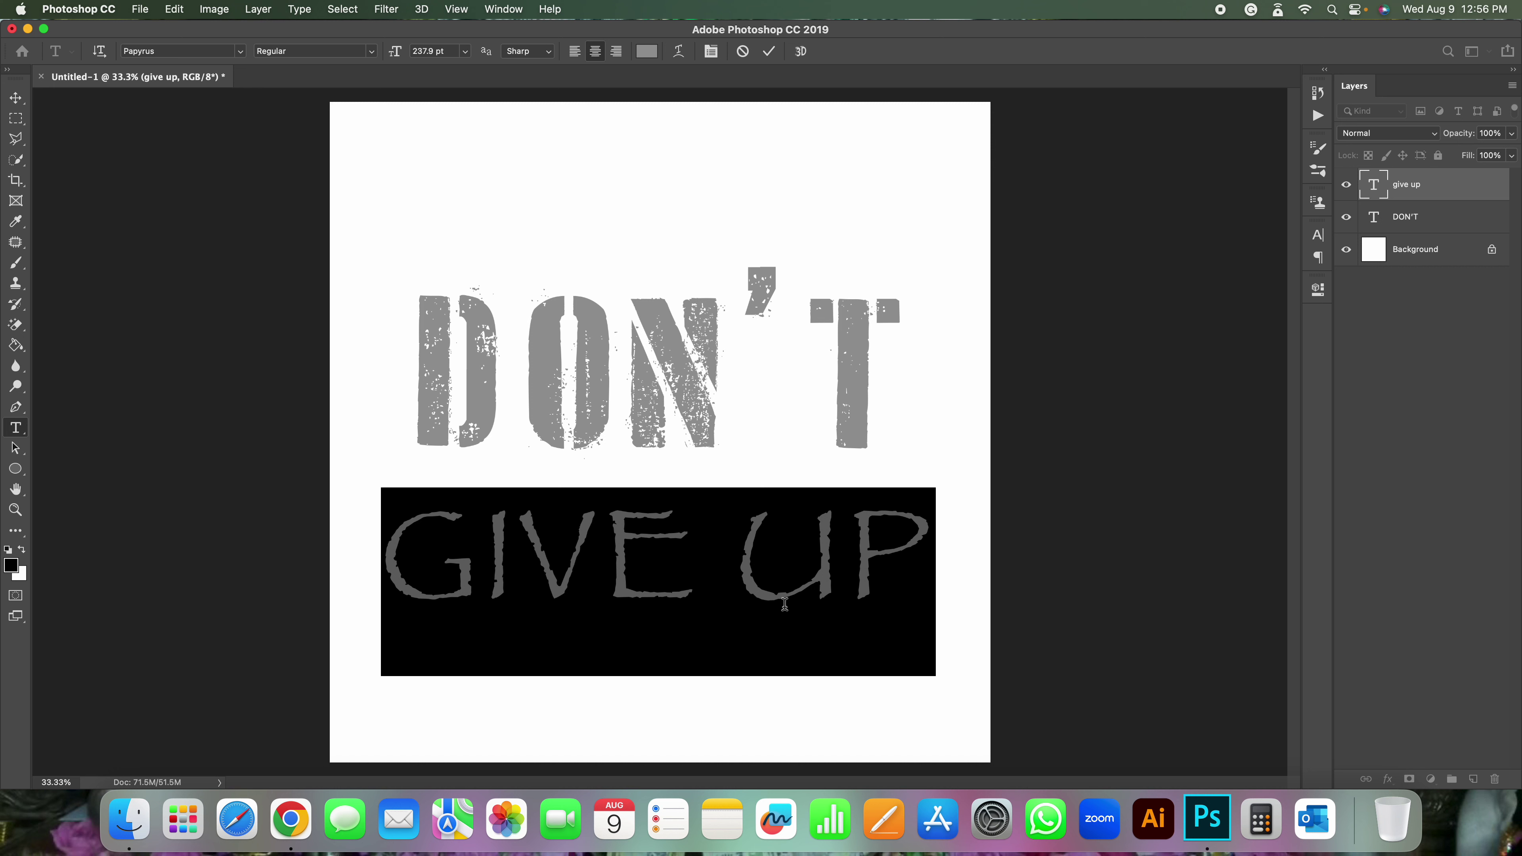
{"action": "type", "text": "GIVE "}
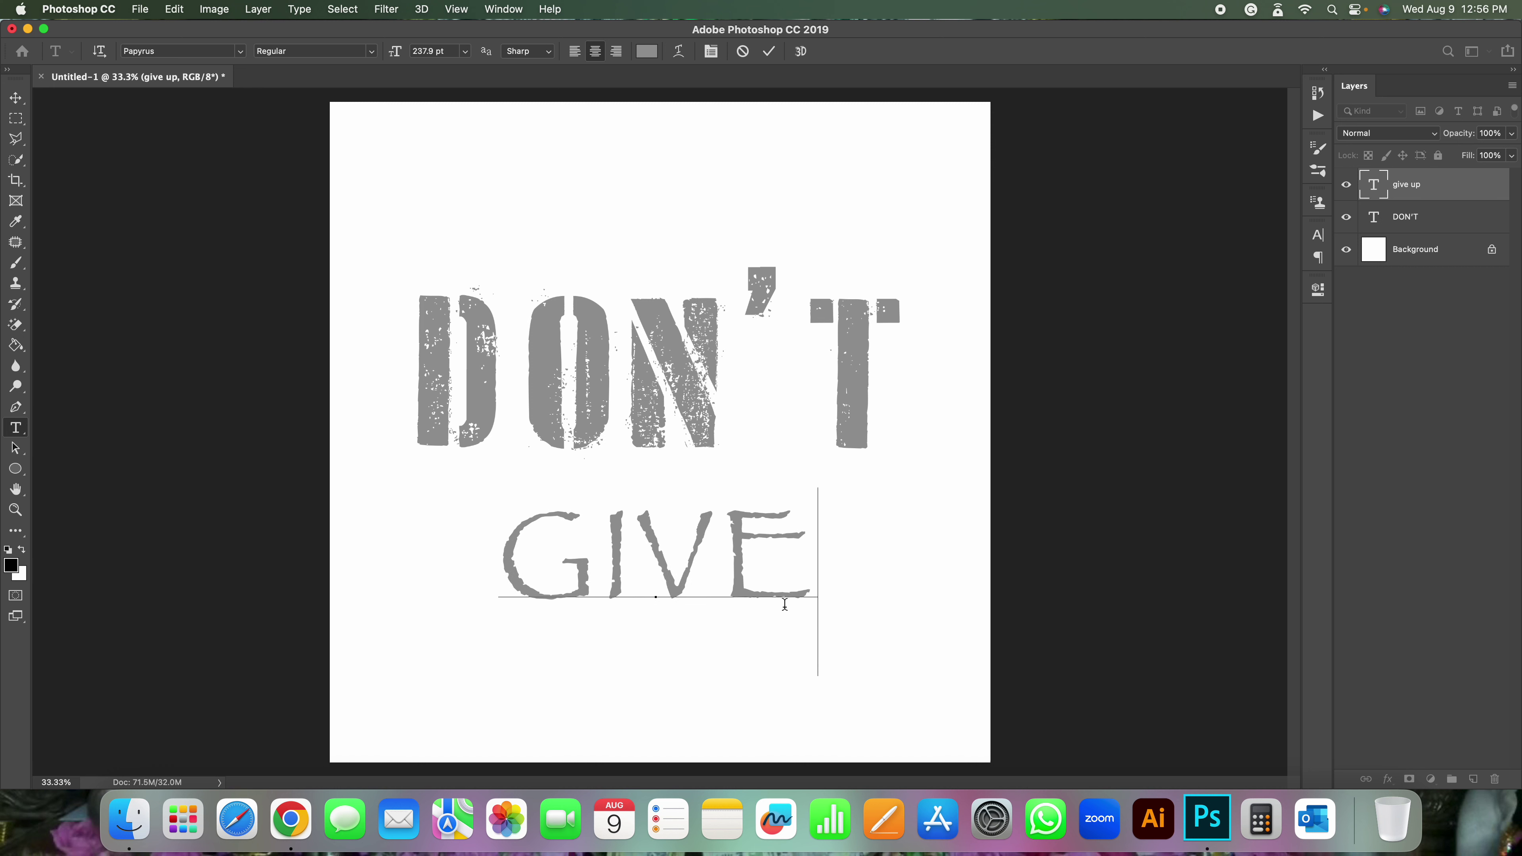
{"action": "type", "text": "UP"}
{"action": "triple_click", "coordinate": [785, 604]}
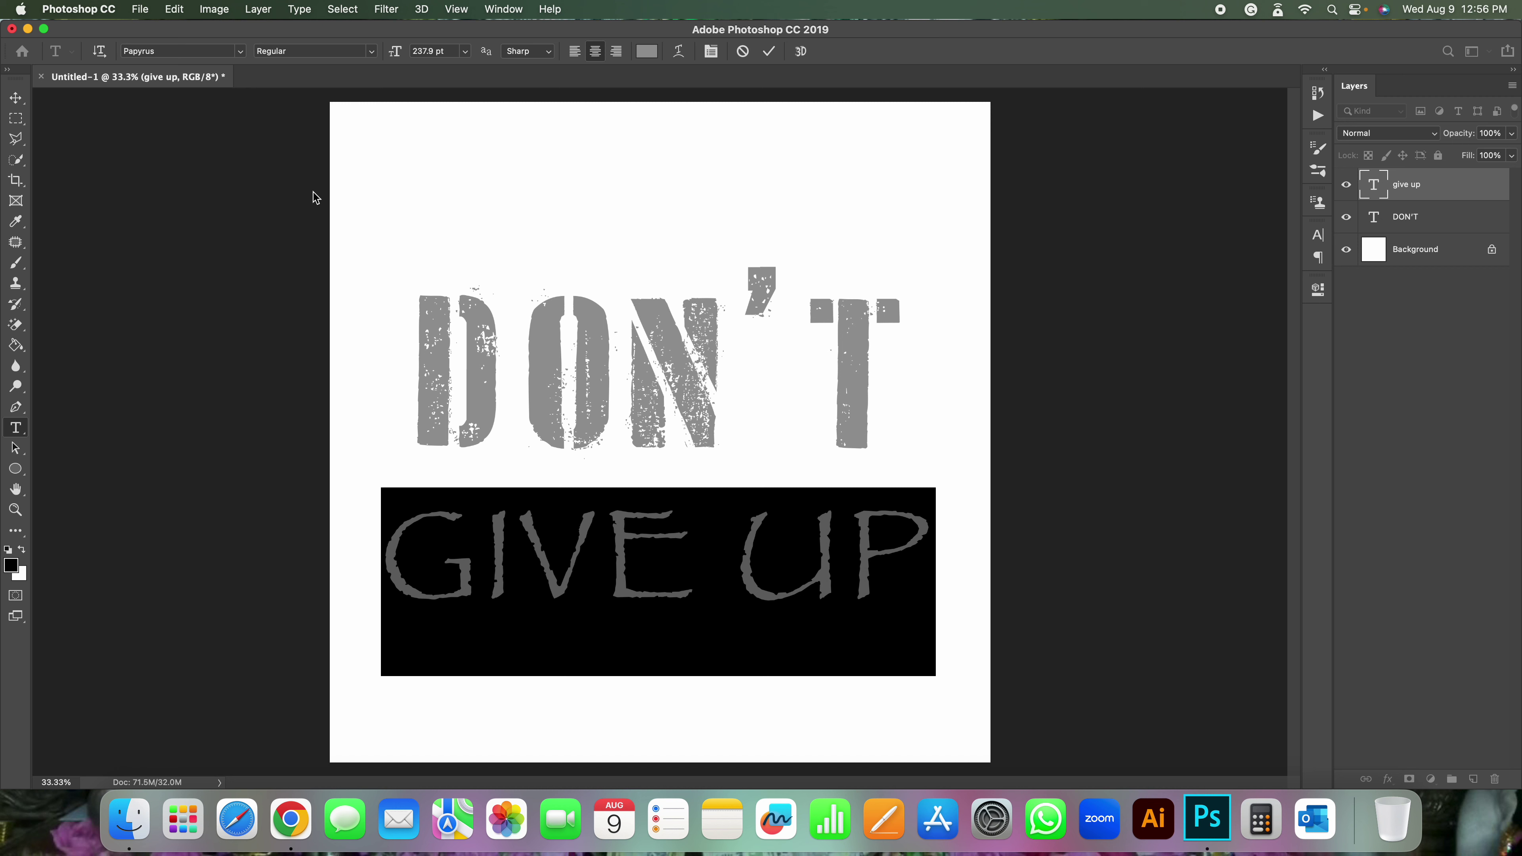
{"action": "left_click", "coordinate": [769, 52]}
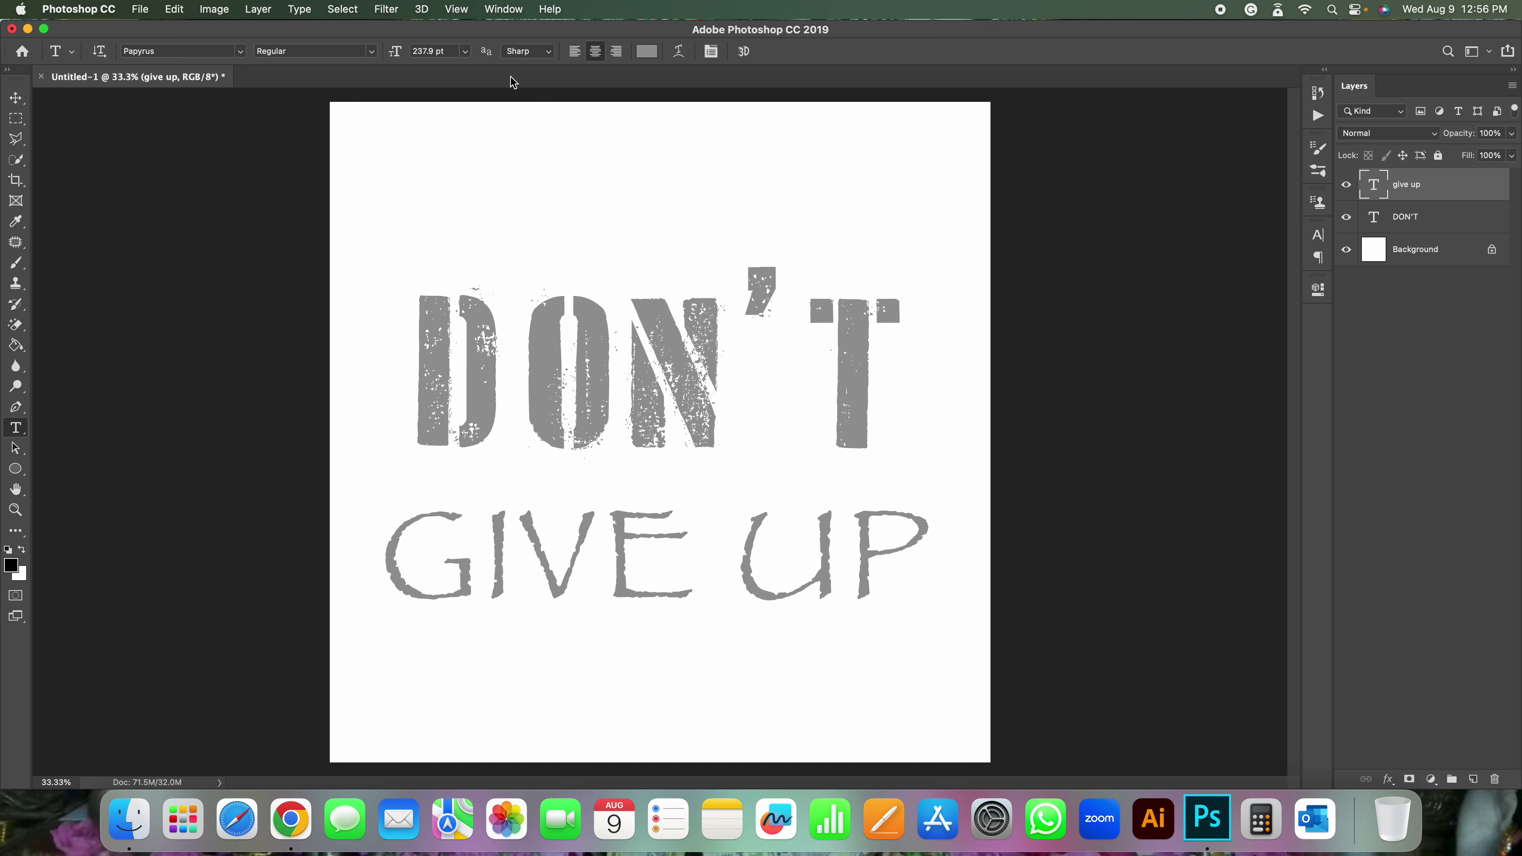
{"action": "left_click", "coordinate": [495, 7]}
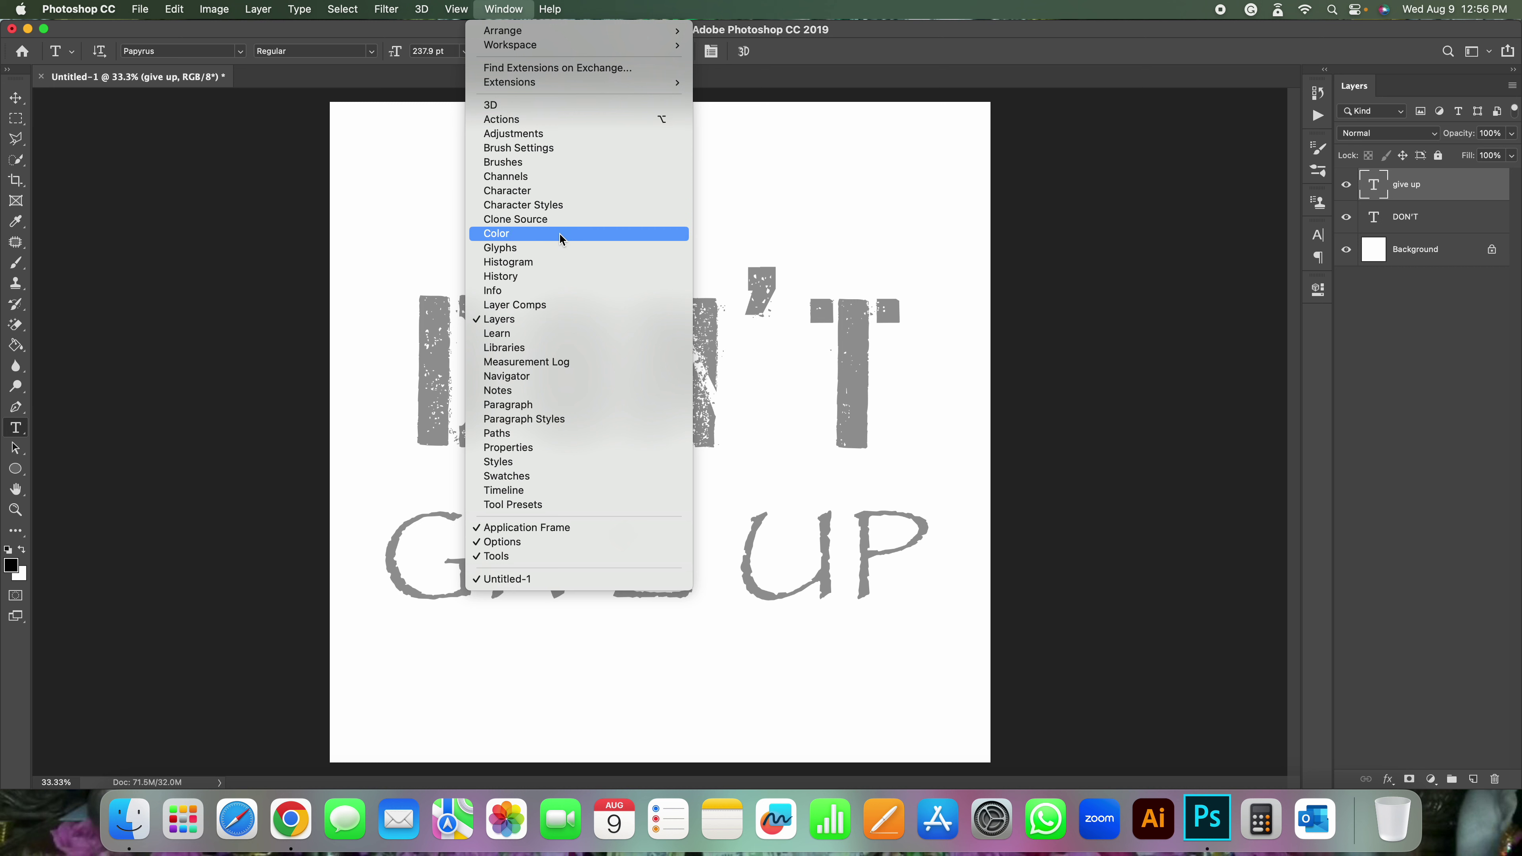
- Switch off All Caps in the Character panel so the Papyrus line reads 'give up'
{"action": "left_click", "coordinate": [532, 192]}
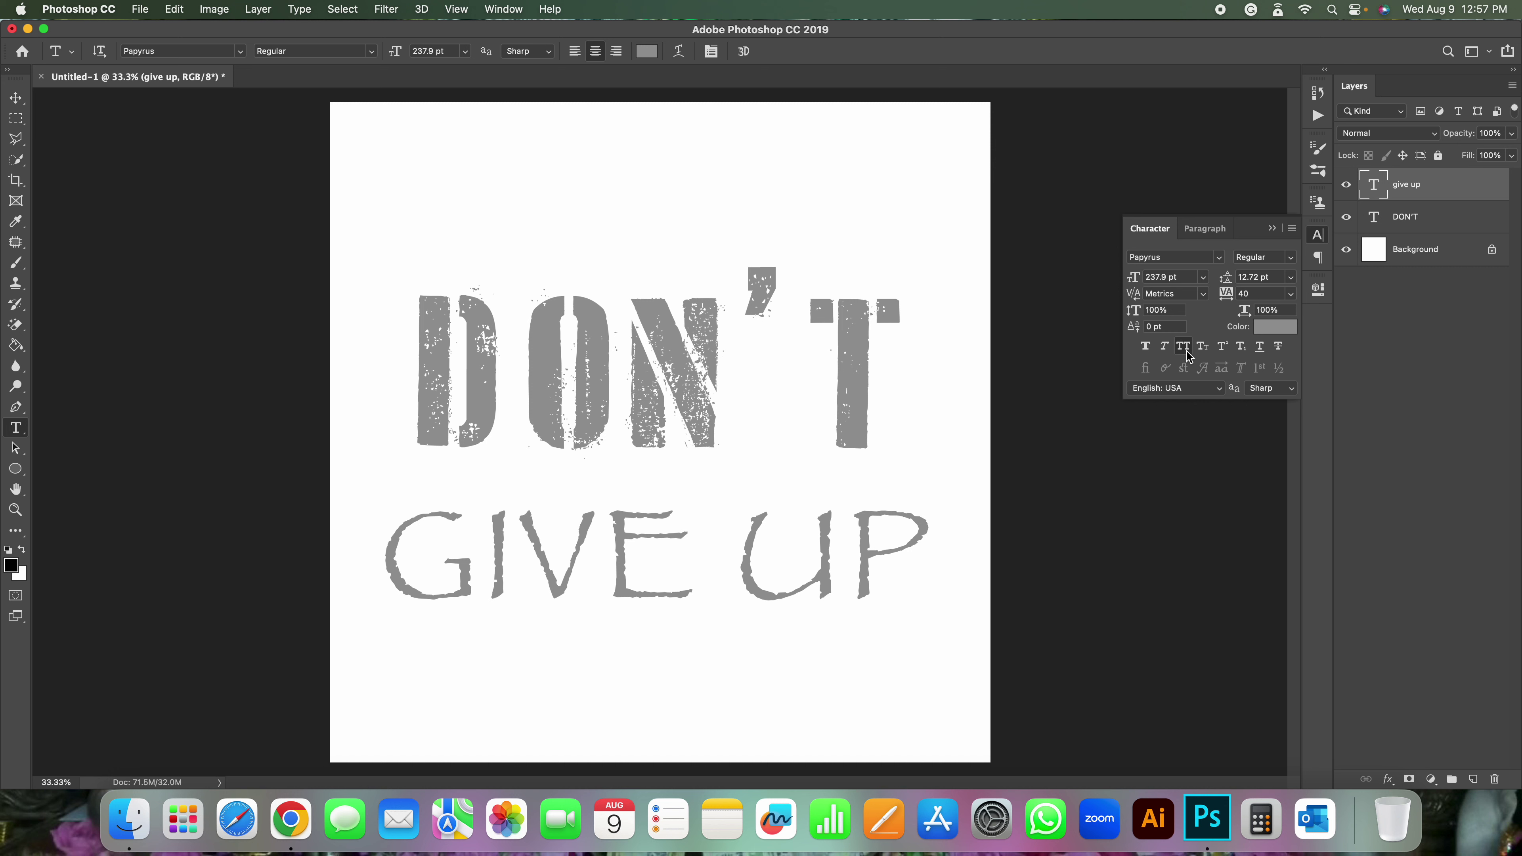
{"action": "left_click", "coordinate": [1183, 346]}
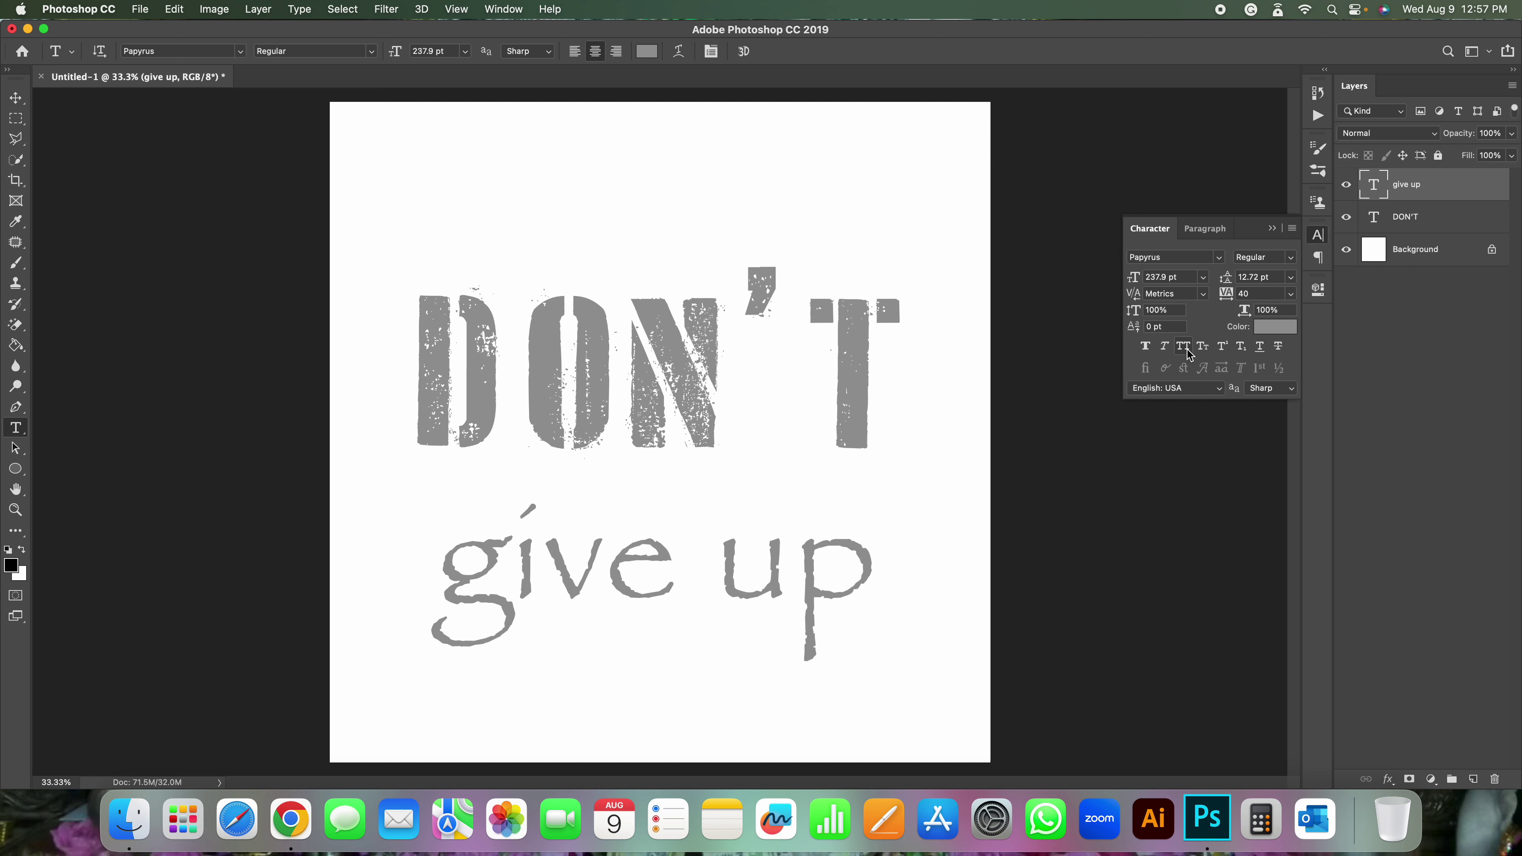
{"action": "left_click", "coordinate": [1185, 349]}
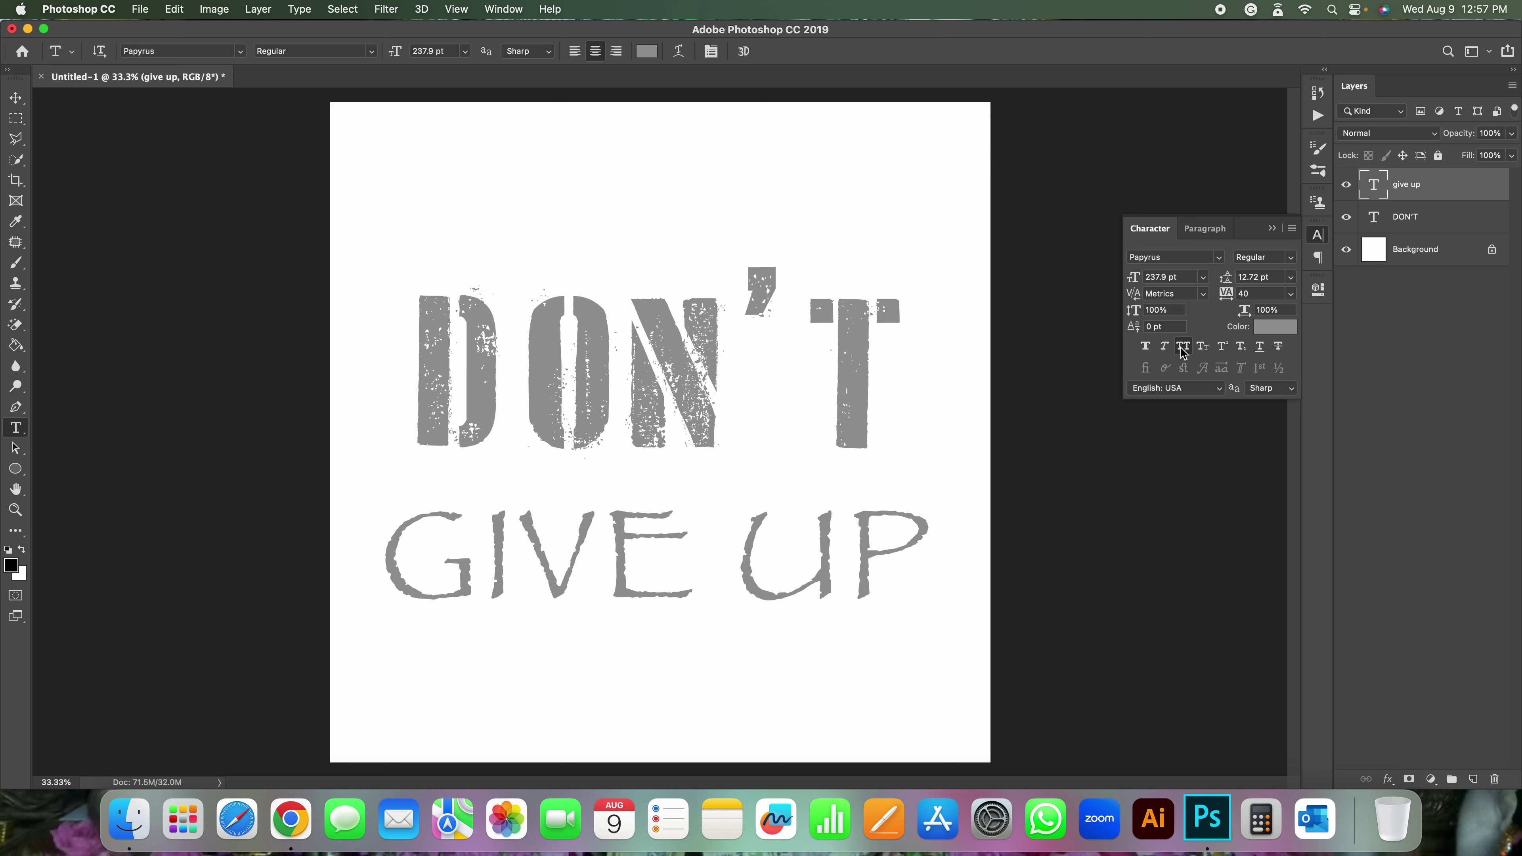
{"action": "left_click", "coordinate": [1183, 346]}
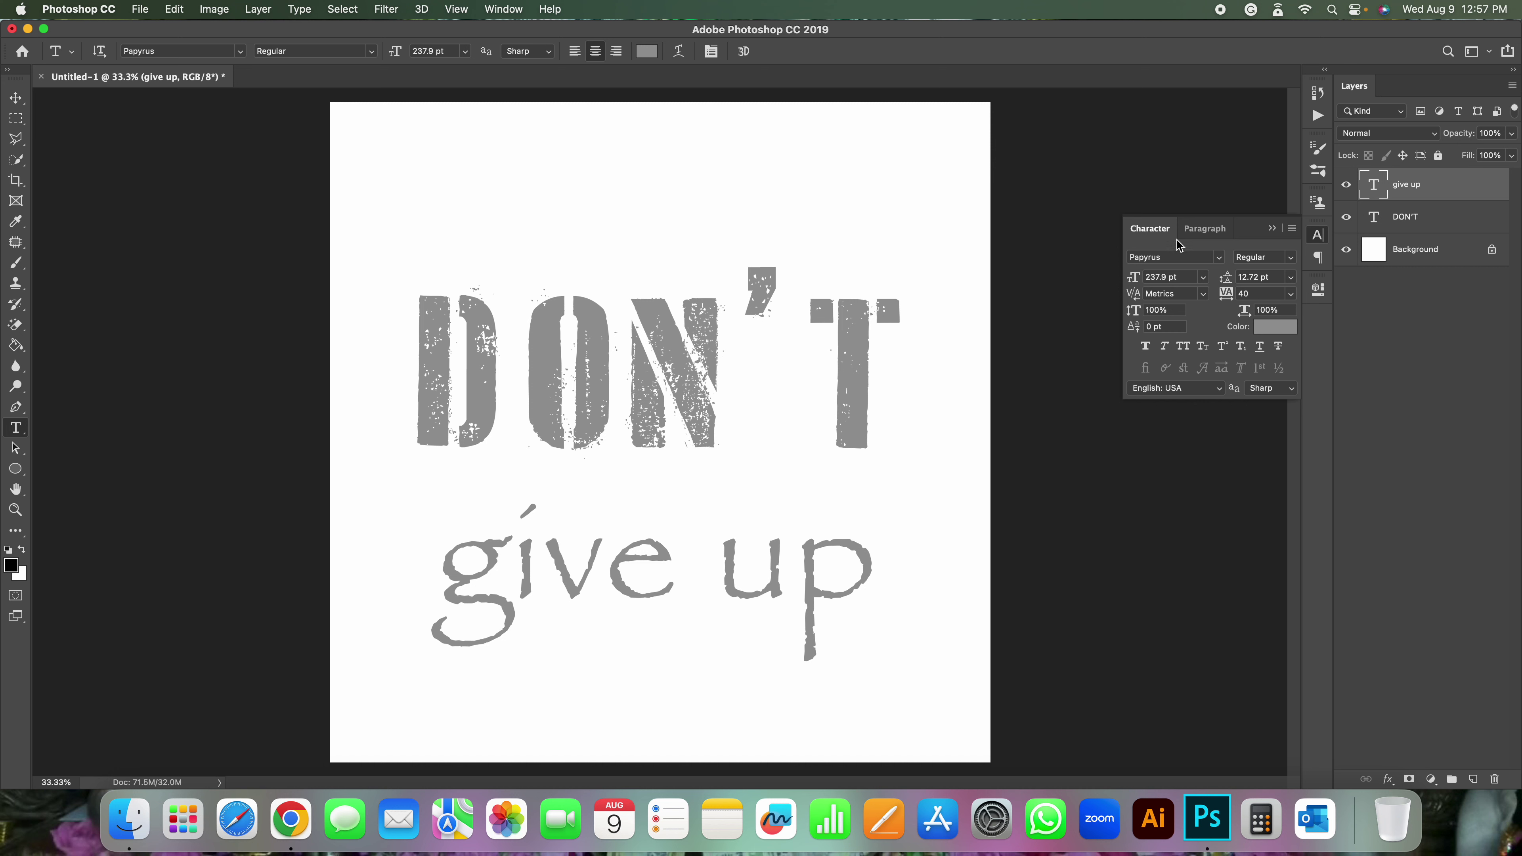
{"action": "left_click", "coordinate": [1272, 229]}
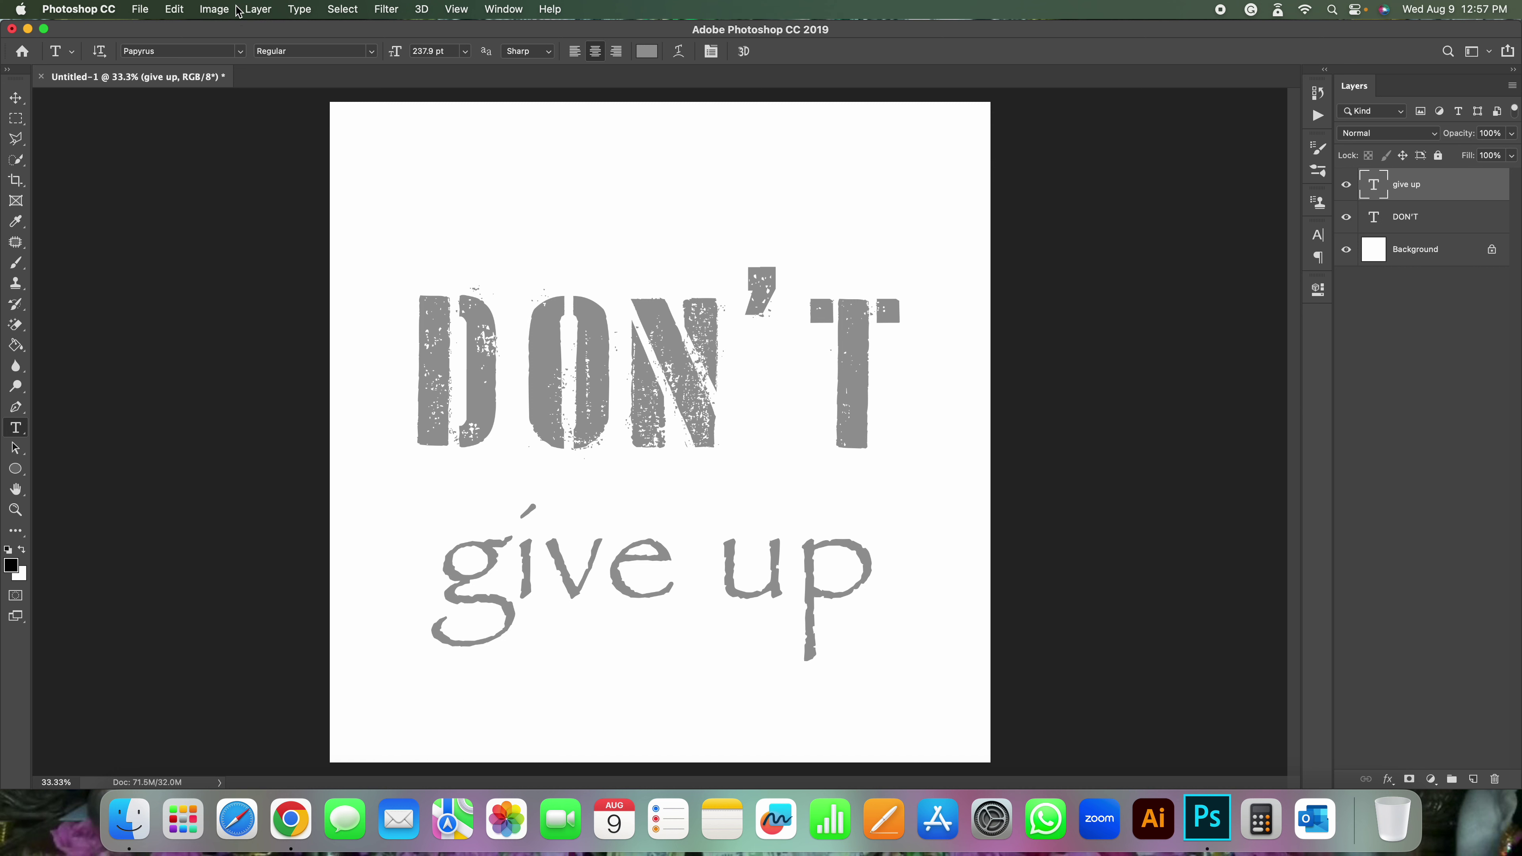
- Try the Maku font on 'give up', then settle on Apple Chancery
{"action": "left_click", "coordinate": [240, 51]}
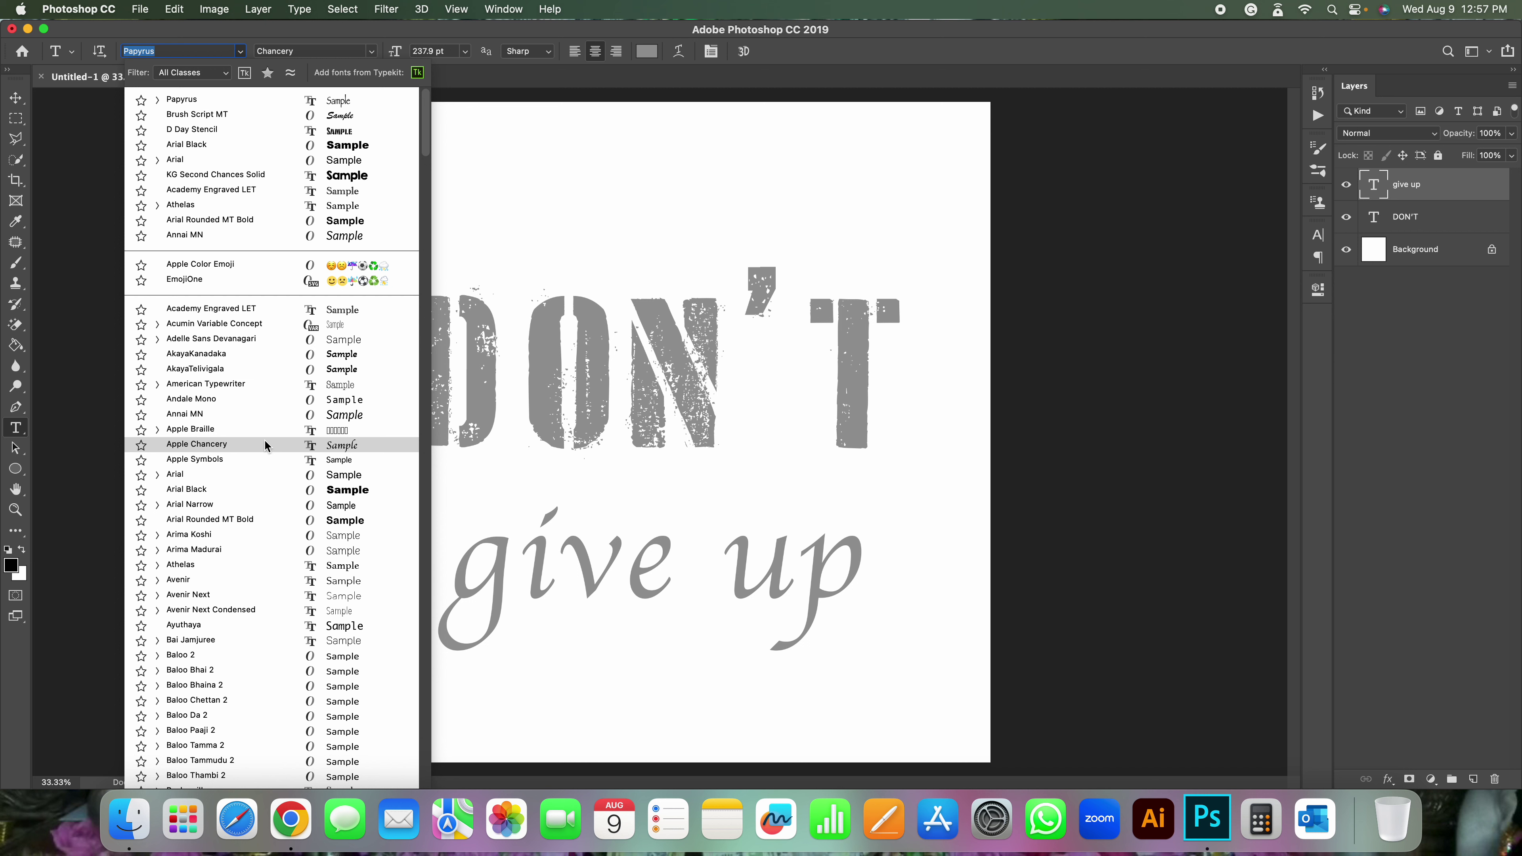
{"action": "scroll", "coordinate": [266, 447], "scroll_direction": "down", "scroll_amount": 10}
{"action": "scroll", "coordinate": [266, 447], "scroll_direction": "down", "scroll_amount": 7}
{"action": "scroll", "coordinate": [266, 447], "scroll_direction": "down", "scroll_amount": 1}
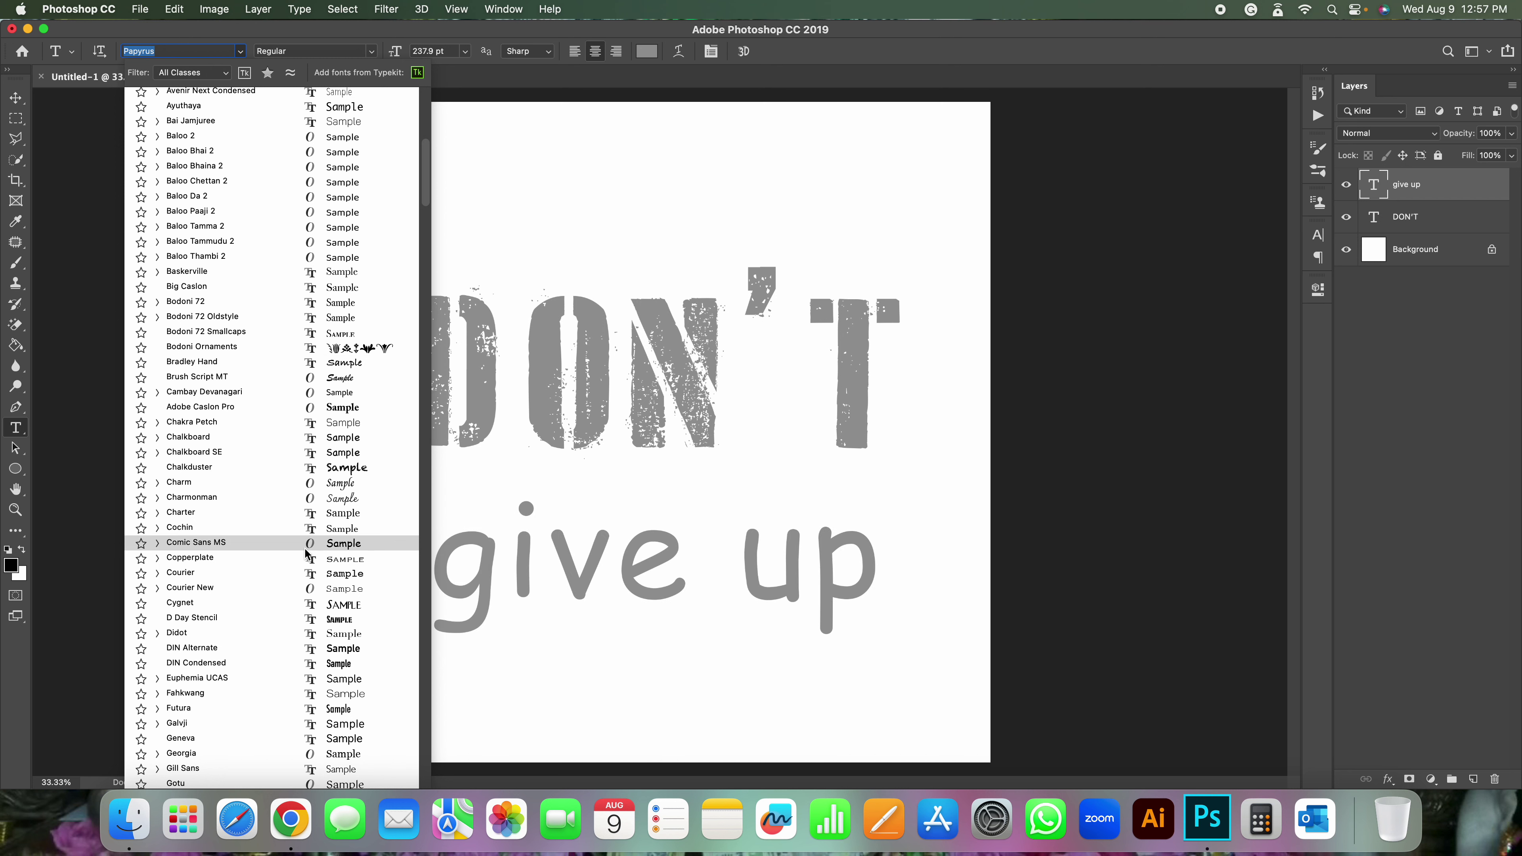
{"action": "scroll", "coordinate": [305, 548], "scroll_direction": "down", "scroll_amount": 5}
{"action": "scroll", "coordinate": [305, 547], "scroll_direction": "down", "scroll_amount": 5}
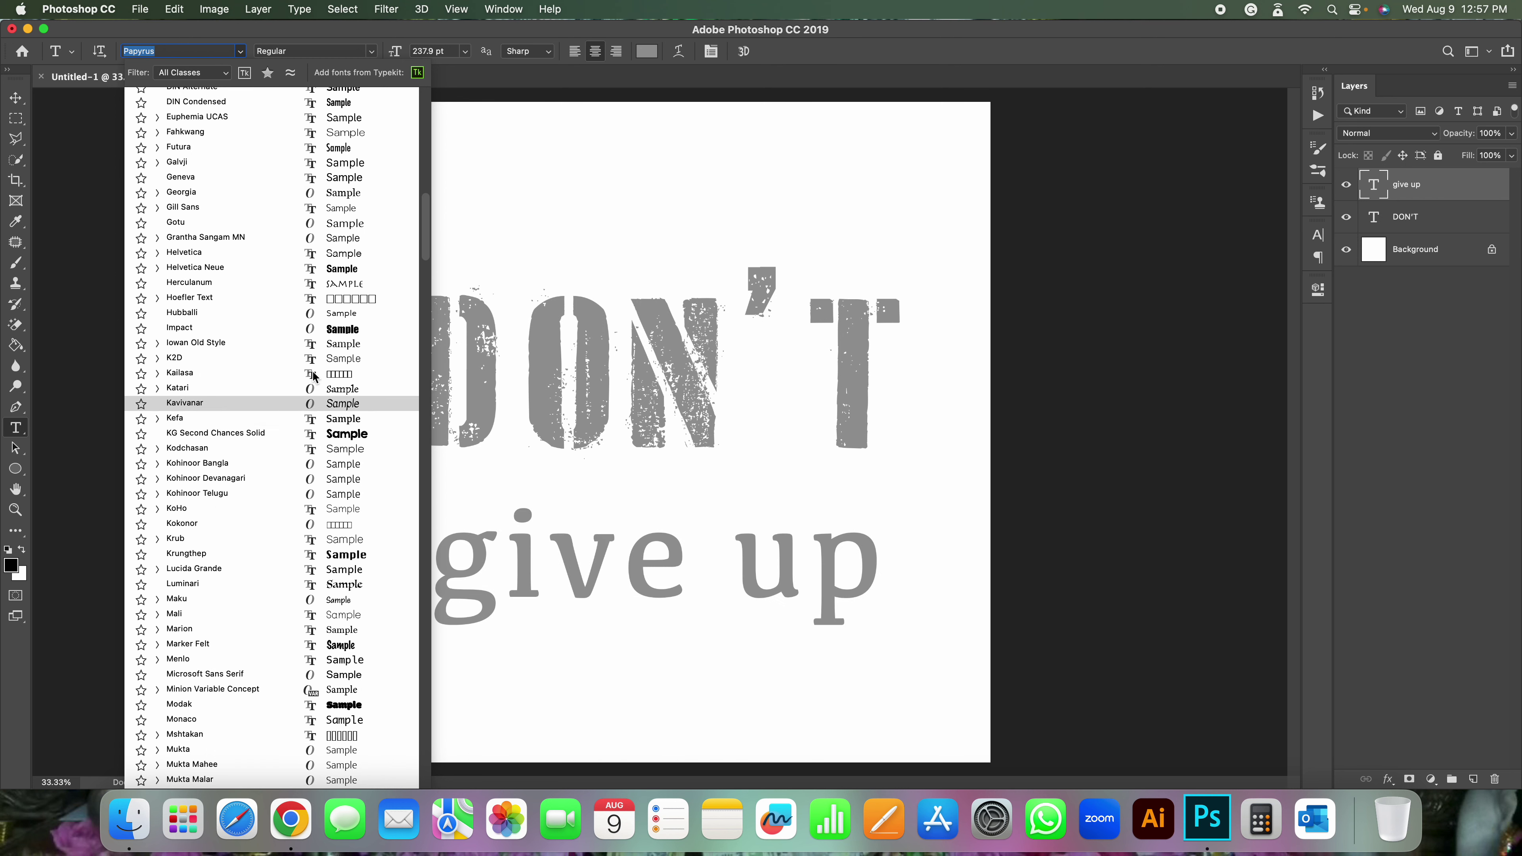
{"action": "scroll", "coordinate": [313, 575], "scroll_direction": "down", "scroll_amount": 1}
{"action": "left_click", "coordinate": [312, 581]}
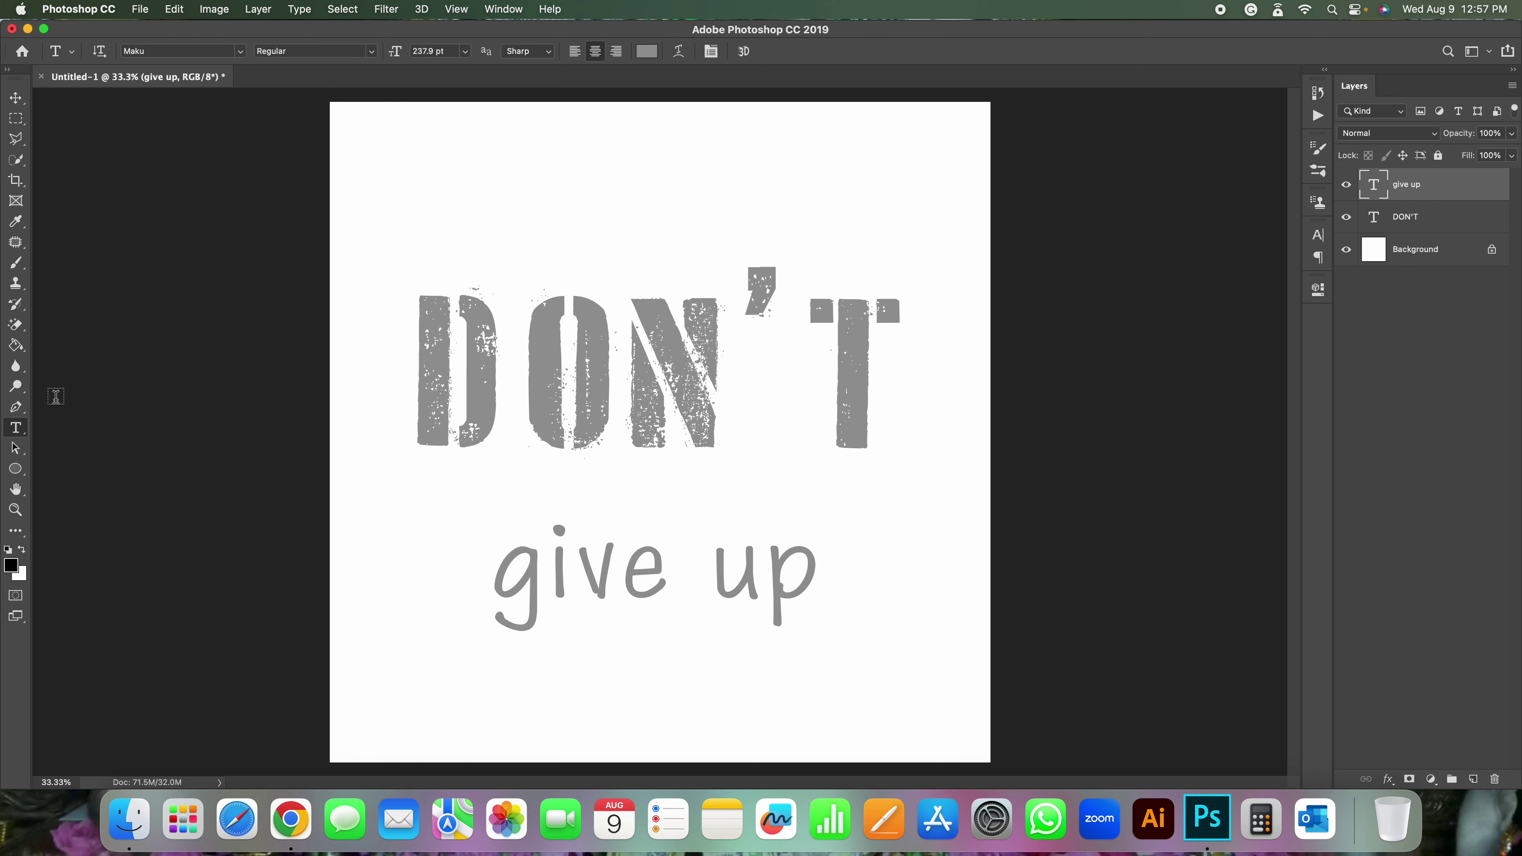
{"action": "left_click", "coordinate": [240, 51]}
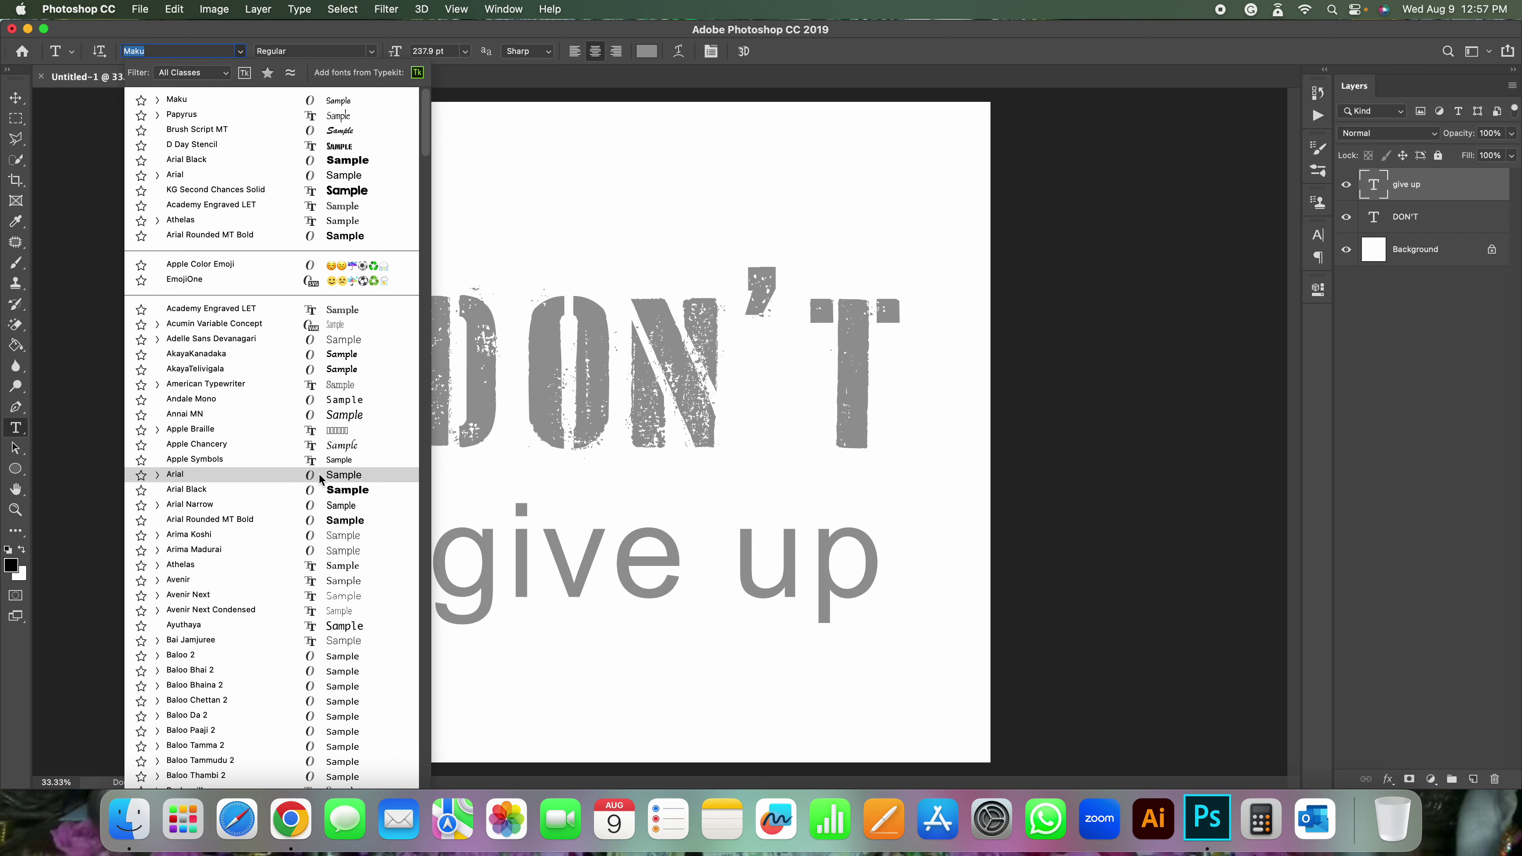
{"action": "scroll", "coordinate": [326, 420], "scroll_direction": "down", "scroll_amount": 2}
{"action": "left_click", "coordinate": [326, 408]}
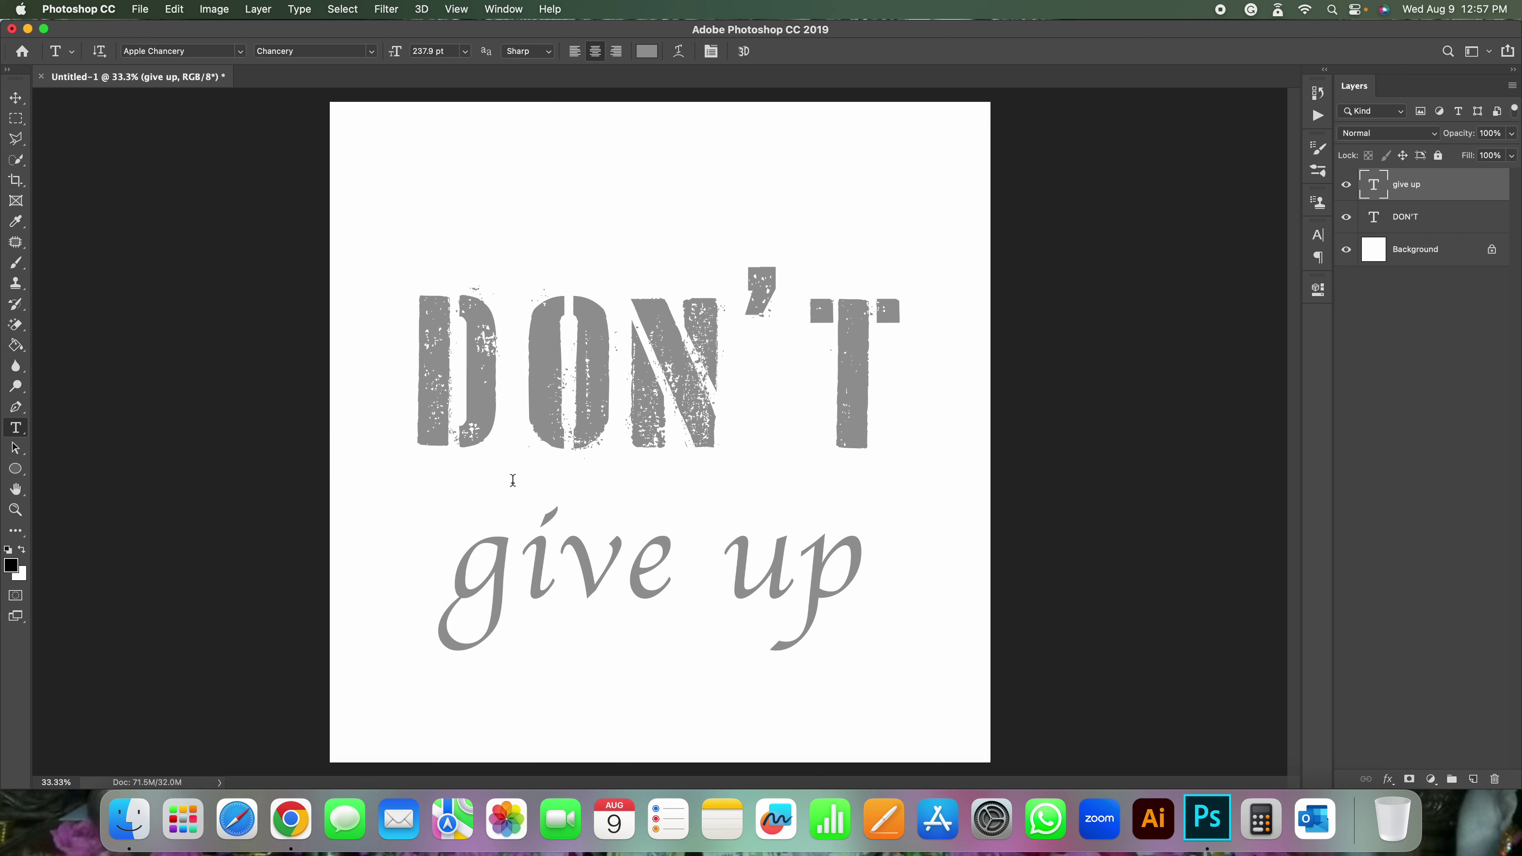
{"action": "key", "text": "super+Tab"}
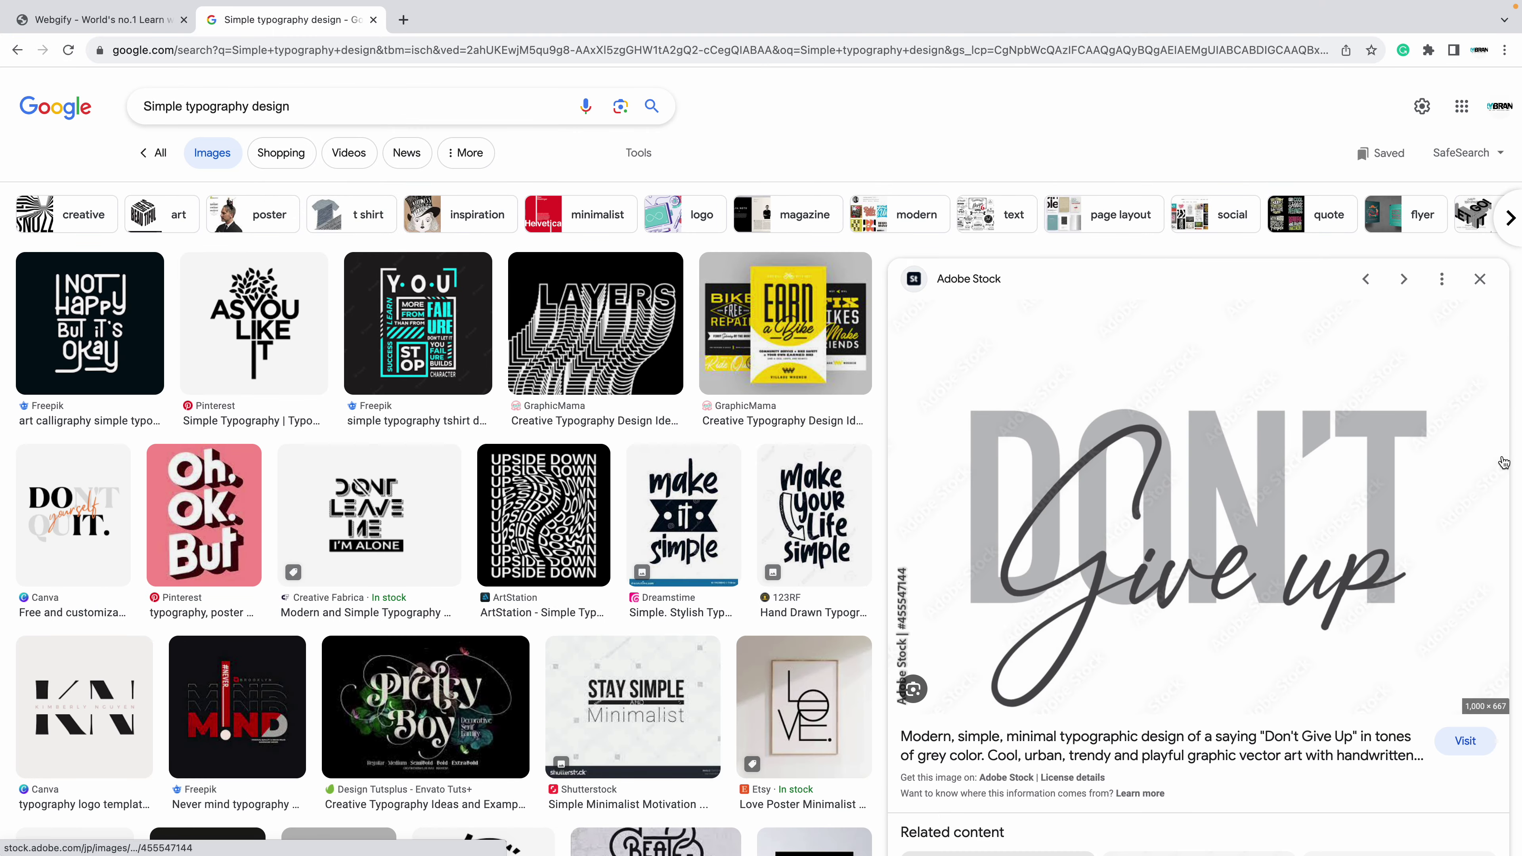
{"action": "key", "text": "super+Tab"}
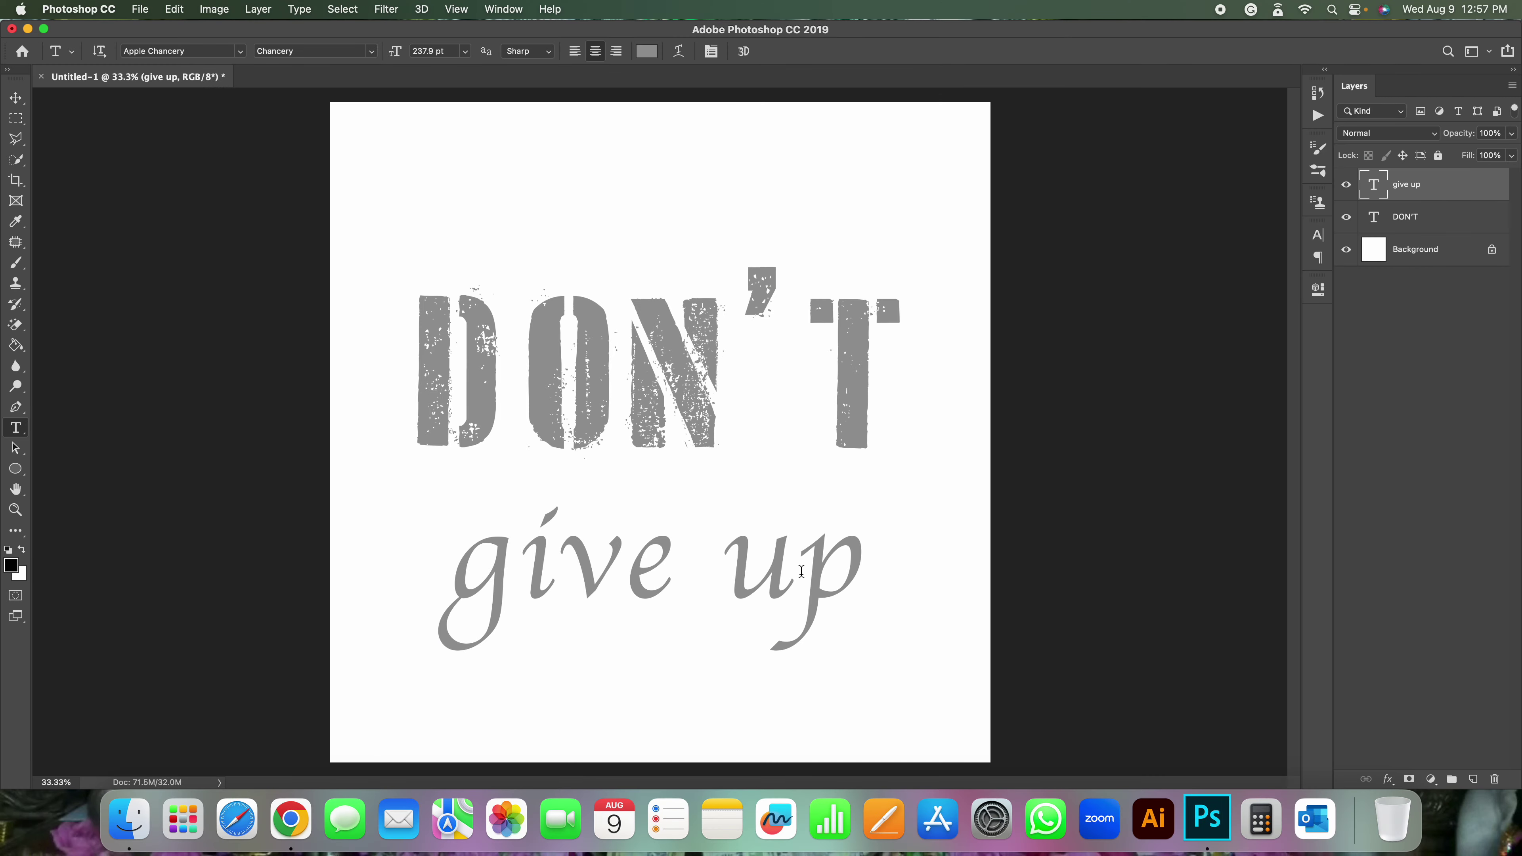
{"action": "key", "text": "super+Tab"}
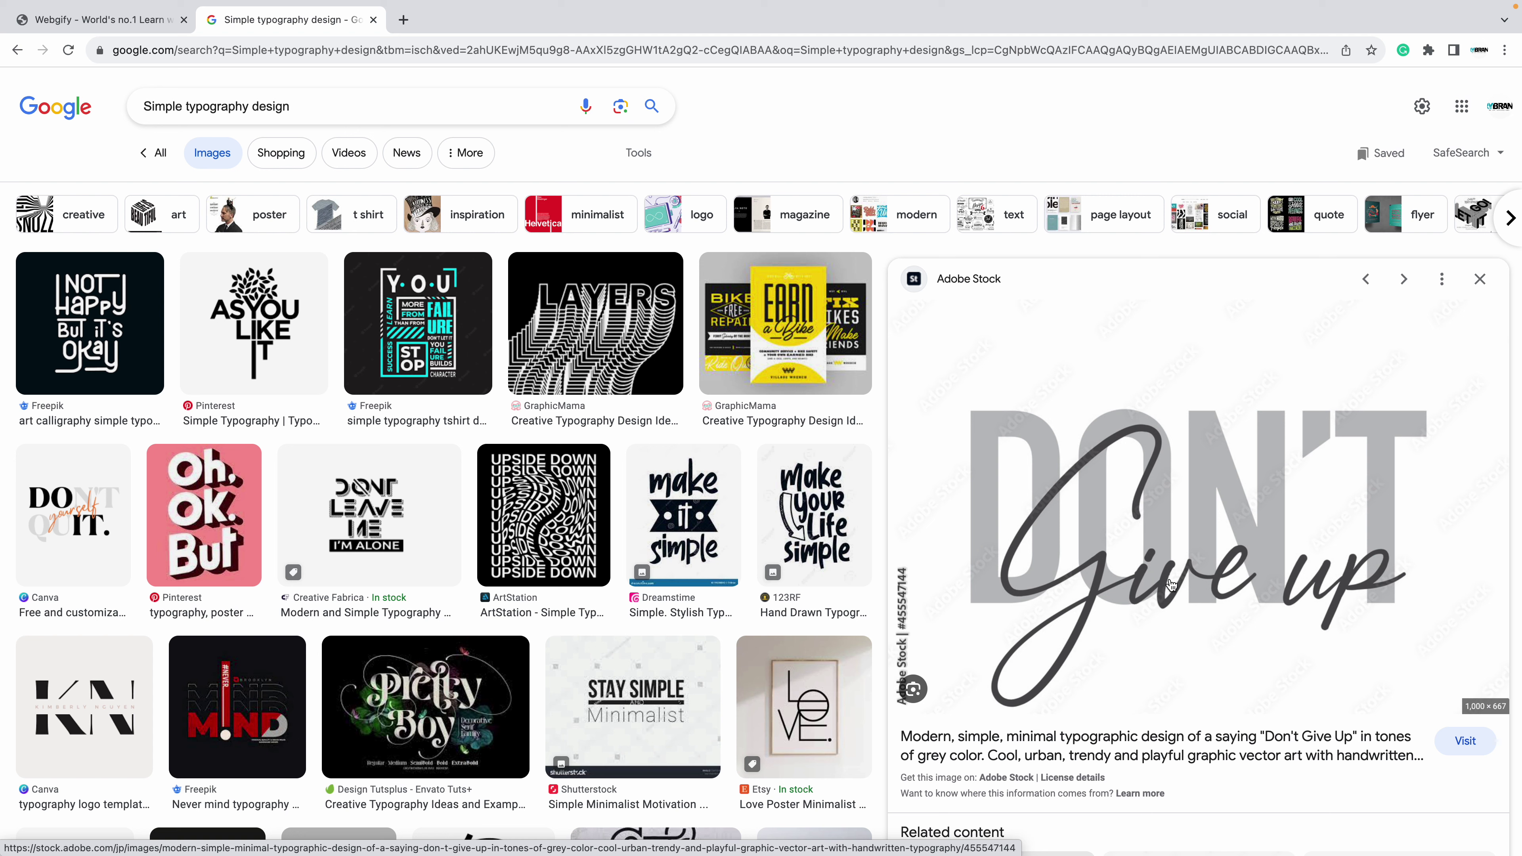
{"action": "key", "text": "ctrl+Left"}
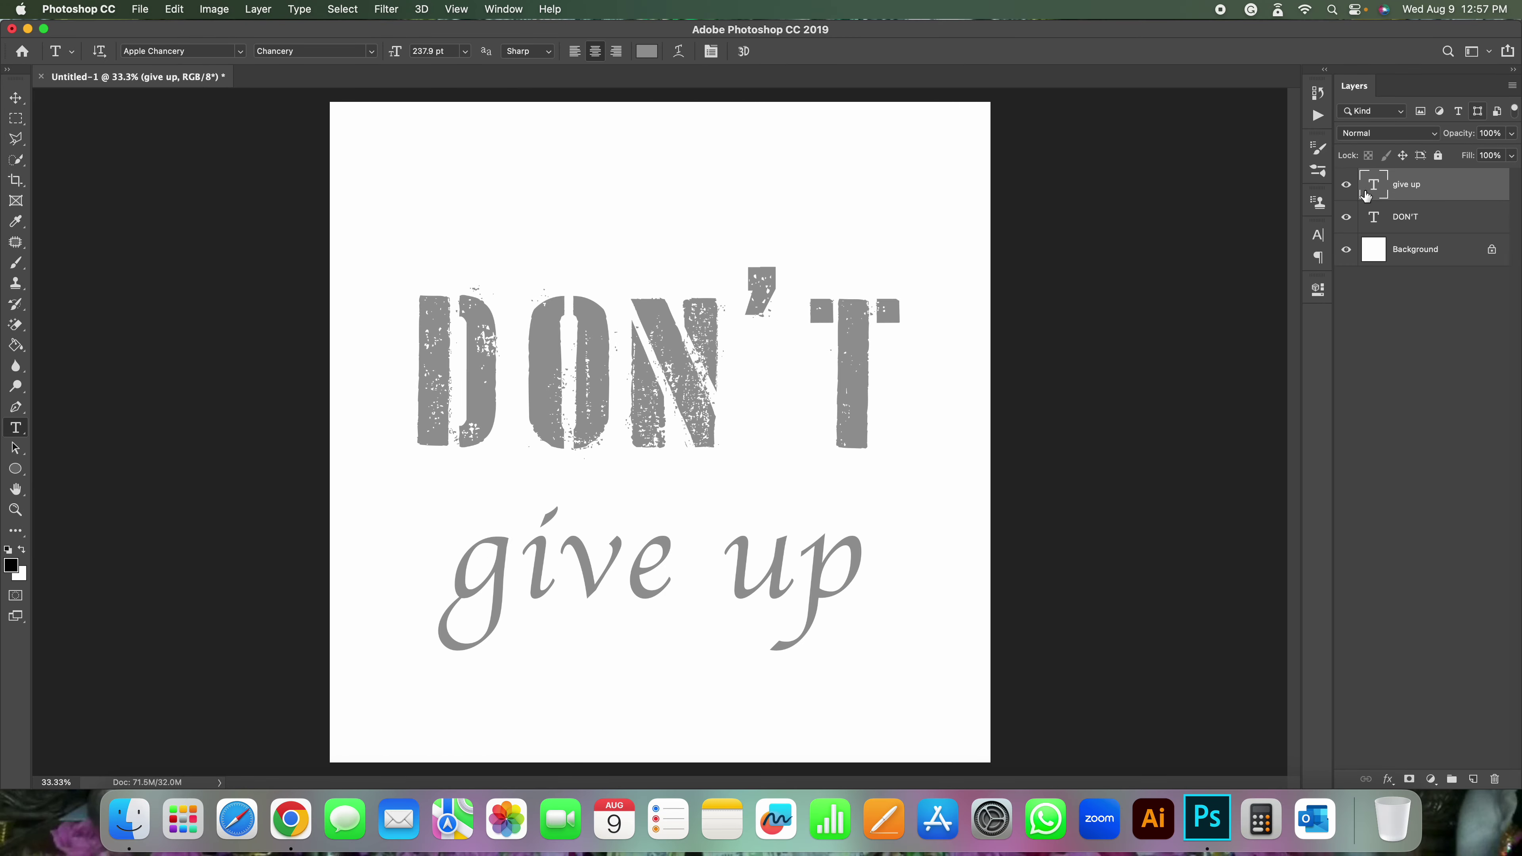
- Select the 'give up' layer and set its text colour to black (000000)
{"action": "left_click", "coordinate": [1398, 216]}
{"action": "left_click", "coordinate": [1410, 189]}
{"action": "left_click", "coordinate": [1426, 220]}
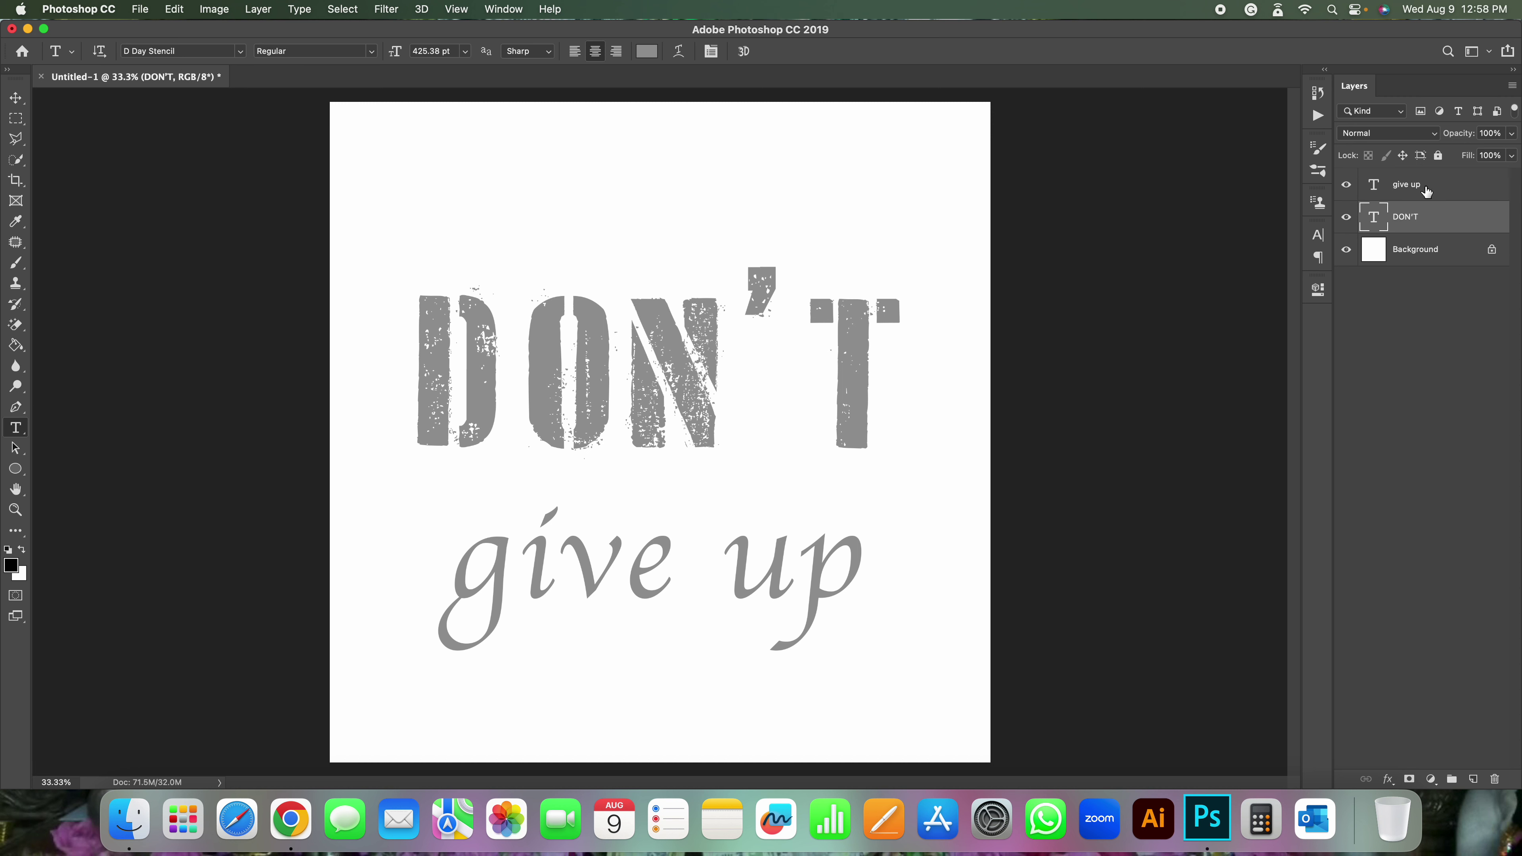
{"action": "left_click", "coordinate": [1427, 190]}
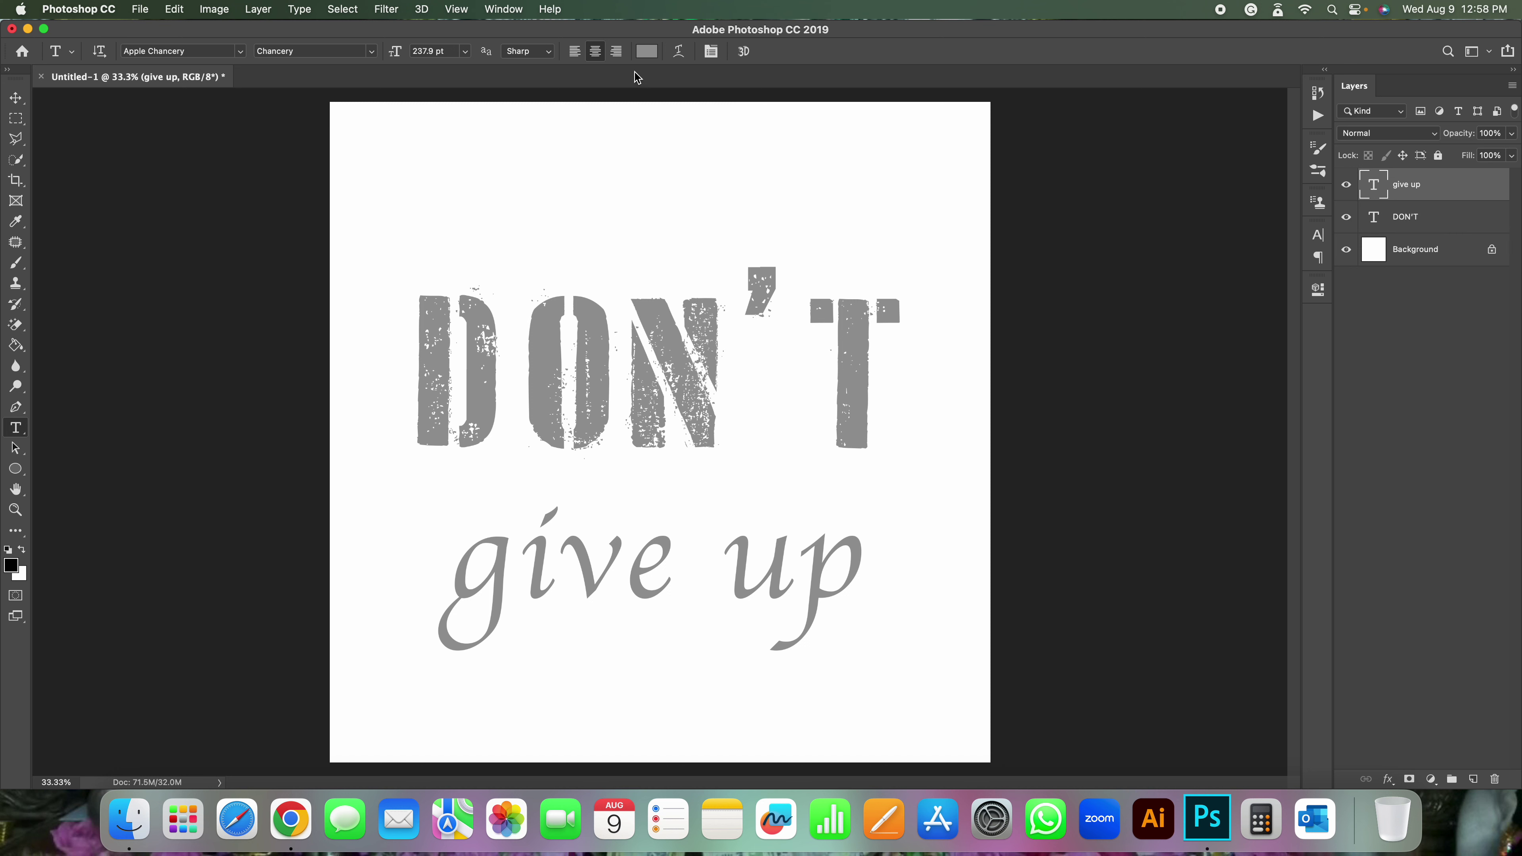
{"action": "left_click", "coordinate": [645, 52]}
{"action": "left_click_drag", "start_coordinate": [1065, 479], "coordinate": [1016, 701]}
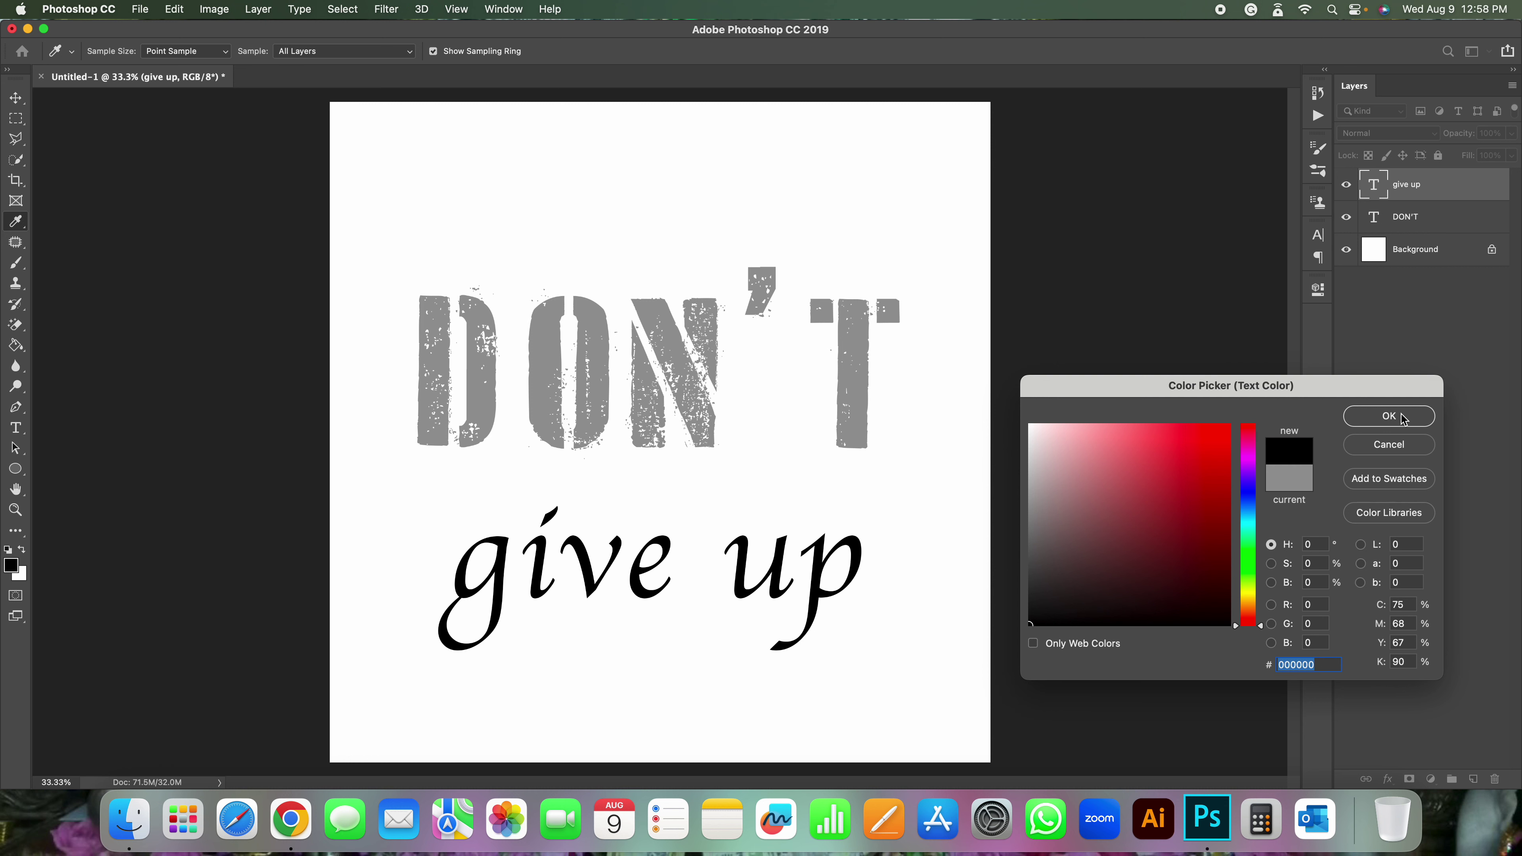
{"action": "left_click", "coordinate": [1388, 416]}
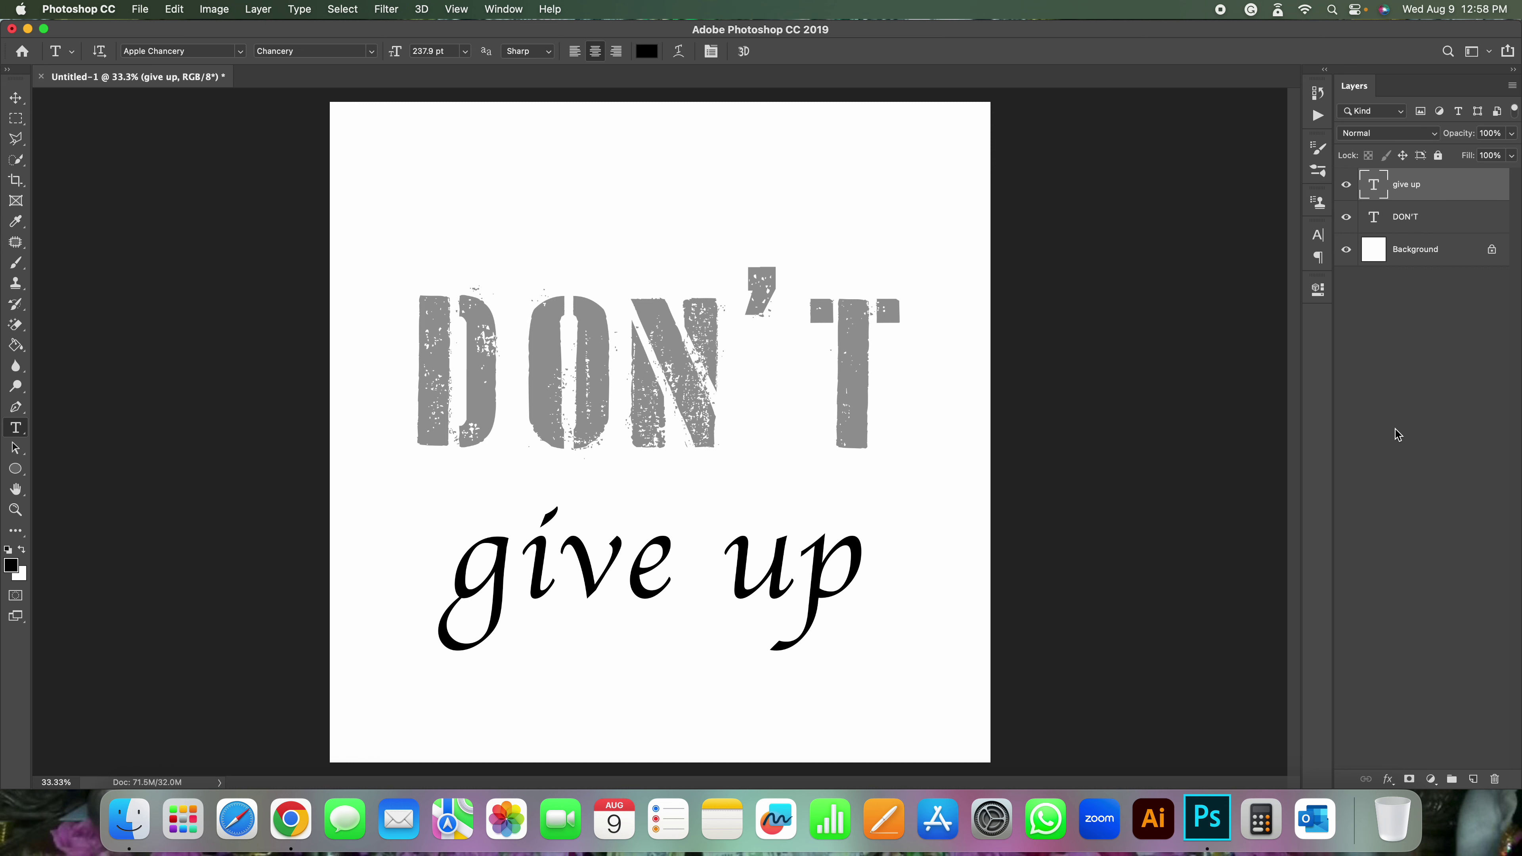
- Scale 'give up' to about 110% and move it up onto DON'T
{"action": "key", "text": "super+Tab"}
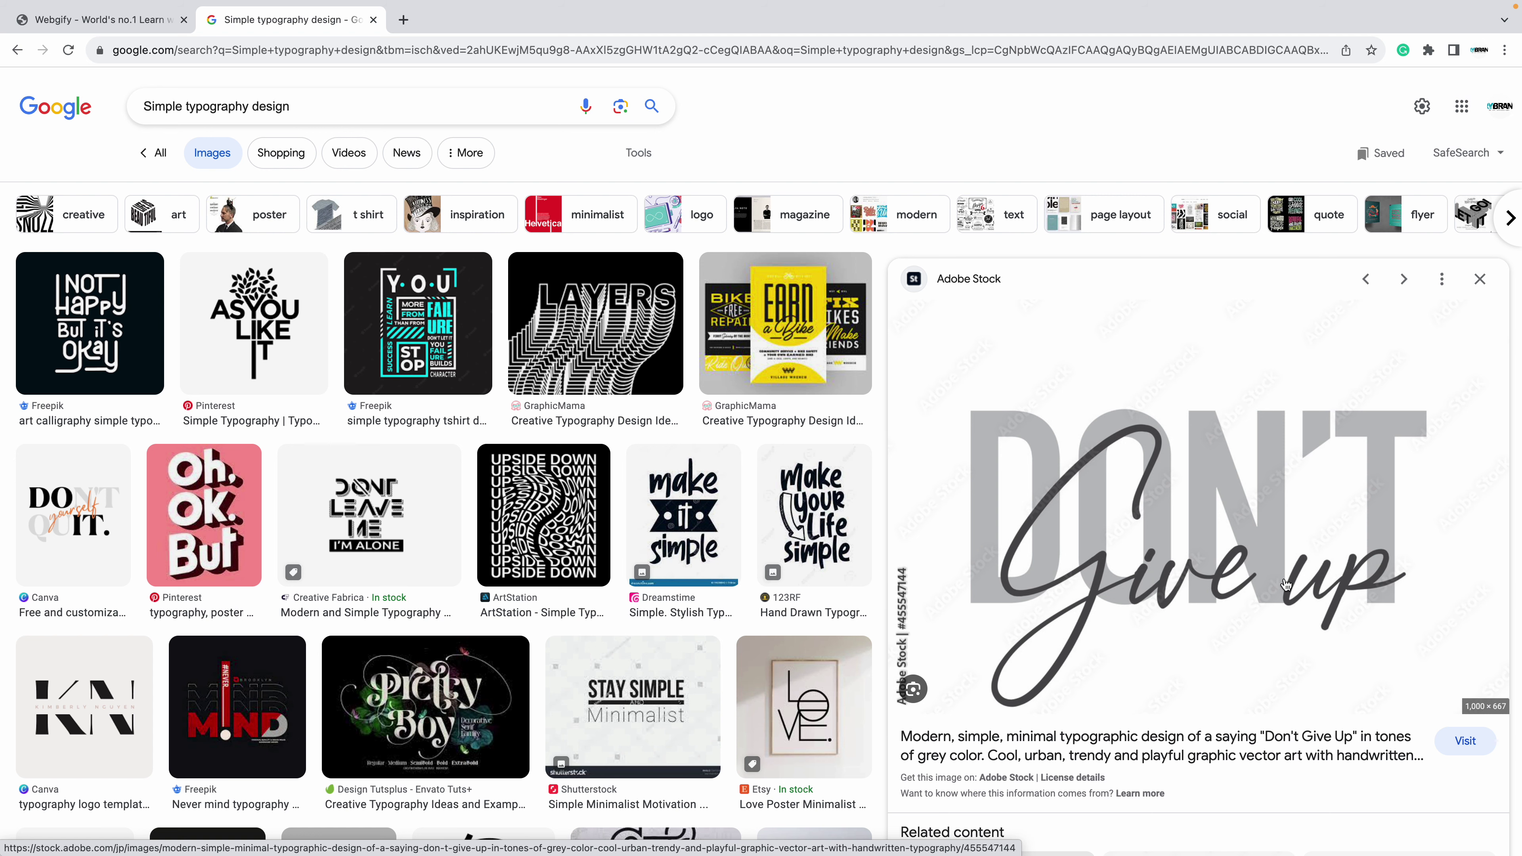
{"action": "key", "text": "super+t"}
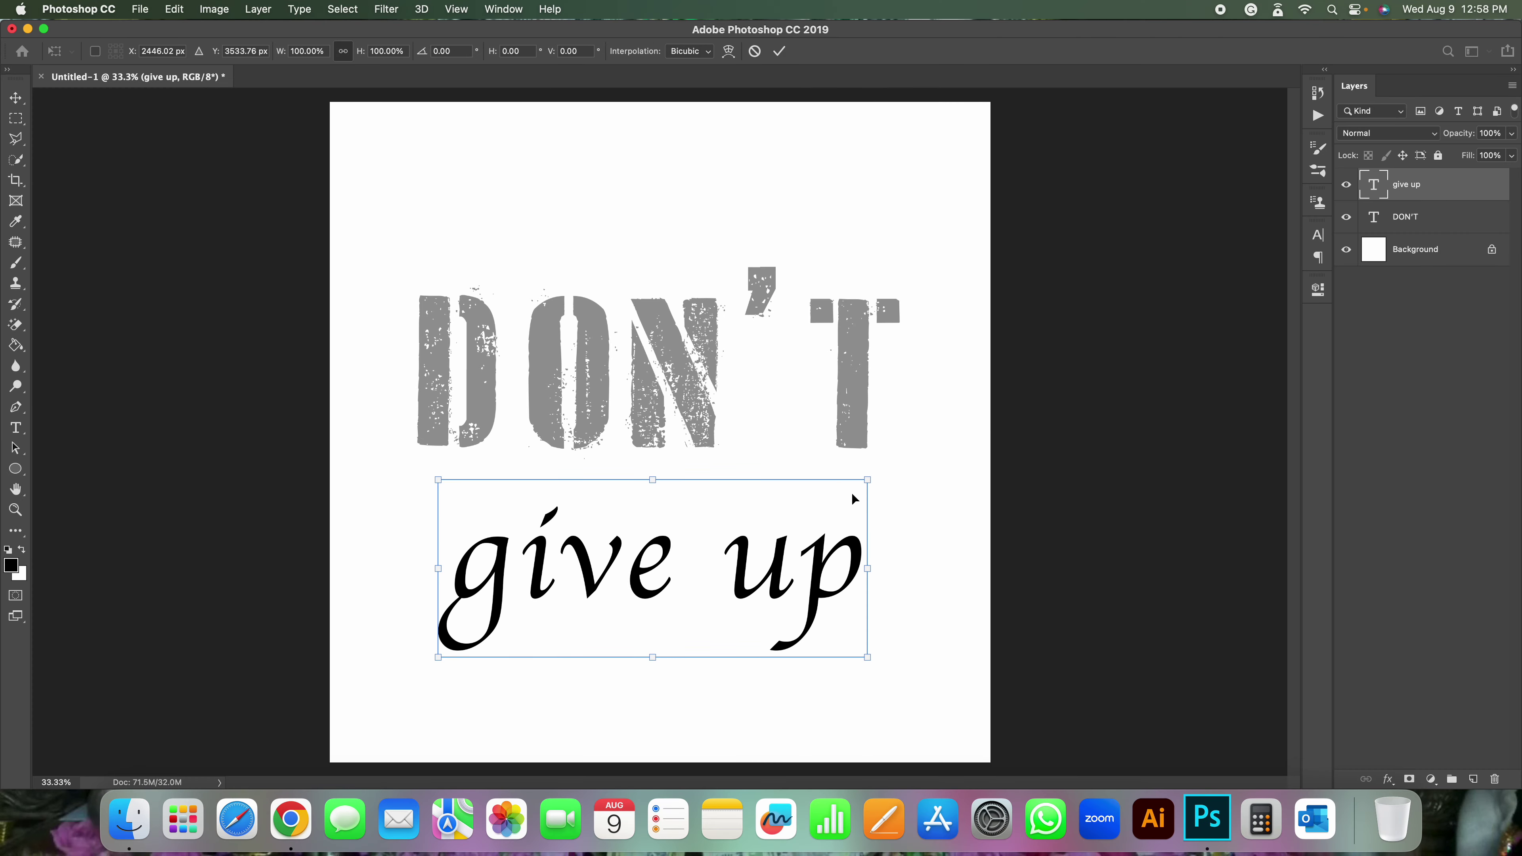
{"action": "left_click_drag", "start_coordinate": [865, 480], "coordinate": [899, 440]}
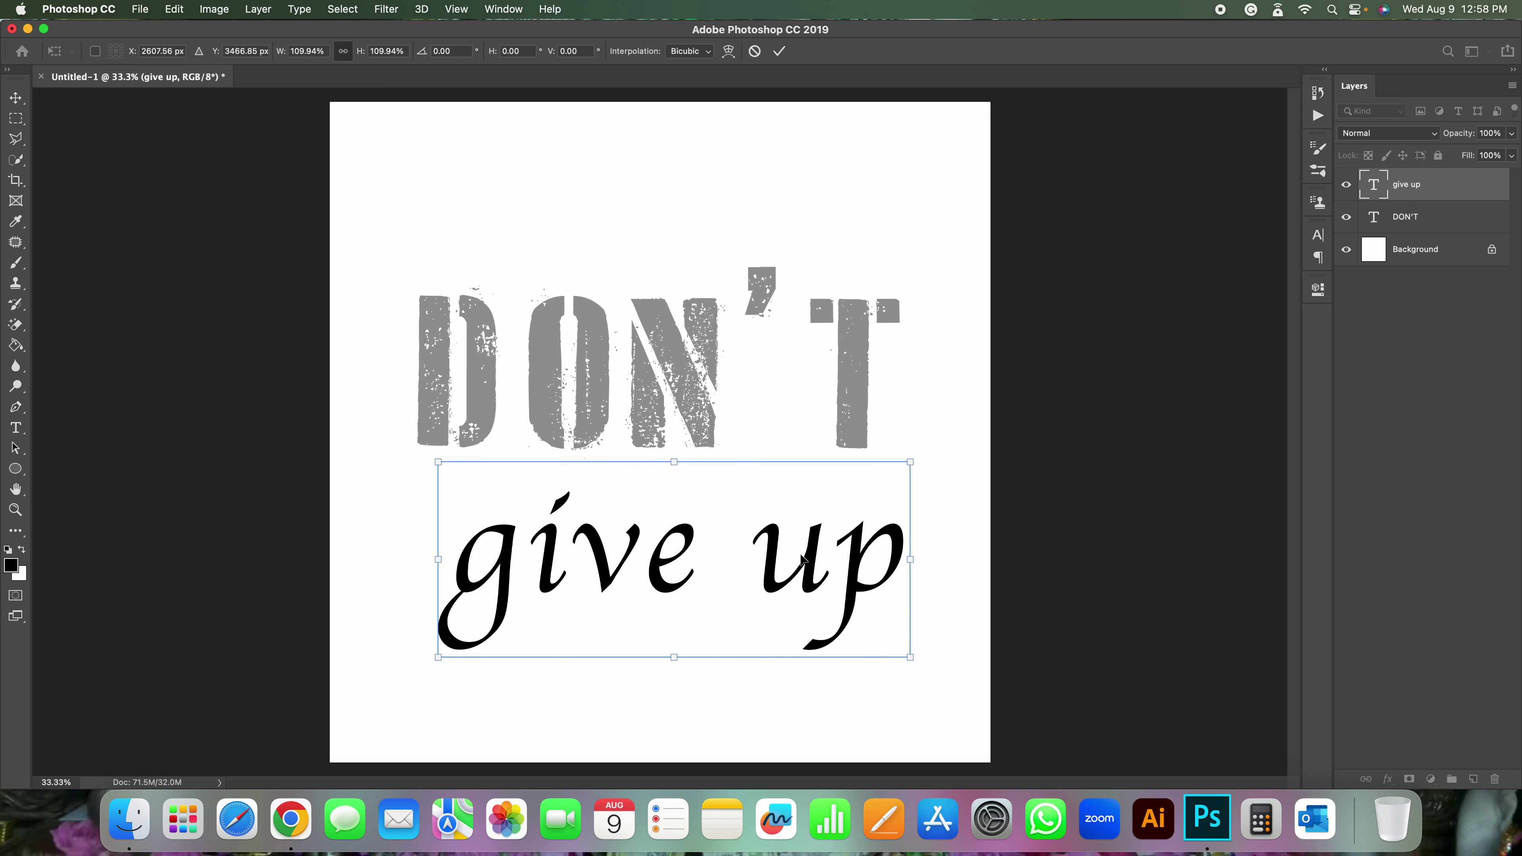
{"action": "mouse_move", "coordinate": [784, 514]}
{"action": "left_mouse_down"}
{"action": "mouse_move", "coordinate": [751, 478]}
{"action": "mouse_move", "coordinate": [767, 407]}
{"action": "left_mouse_up"}
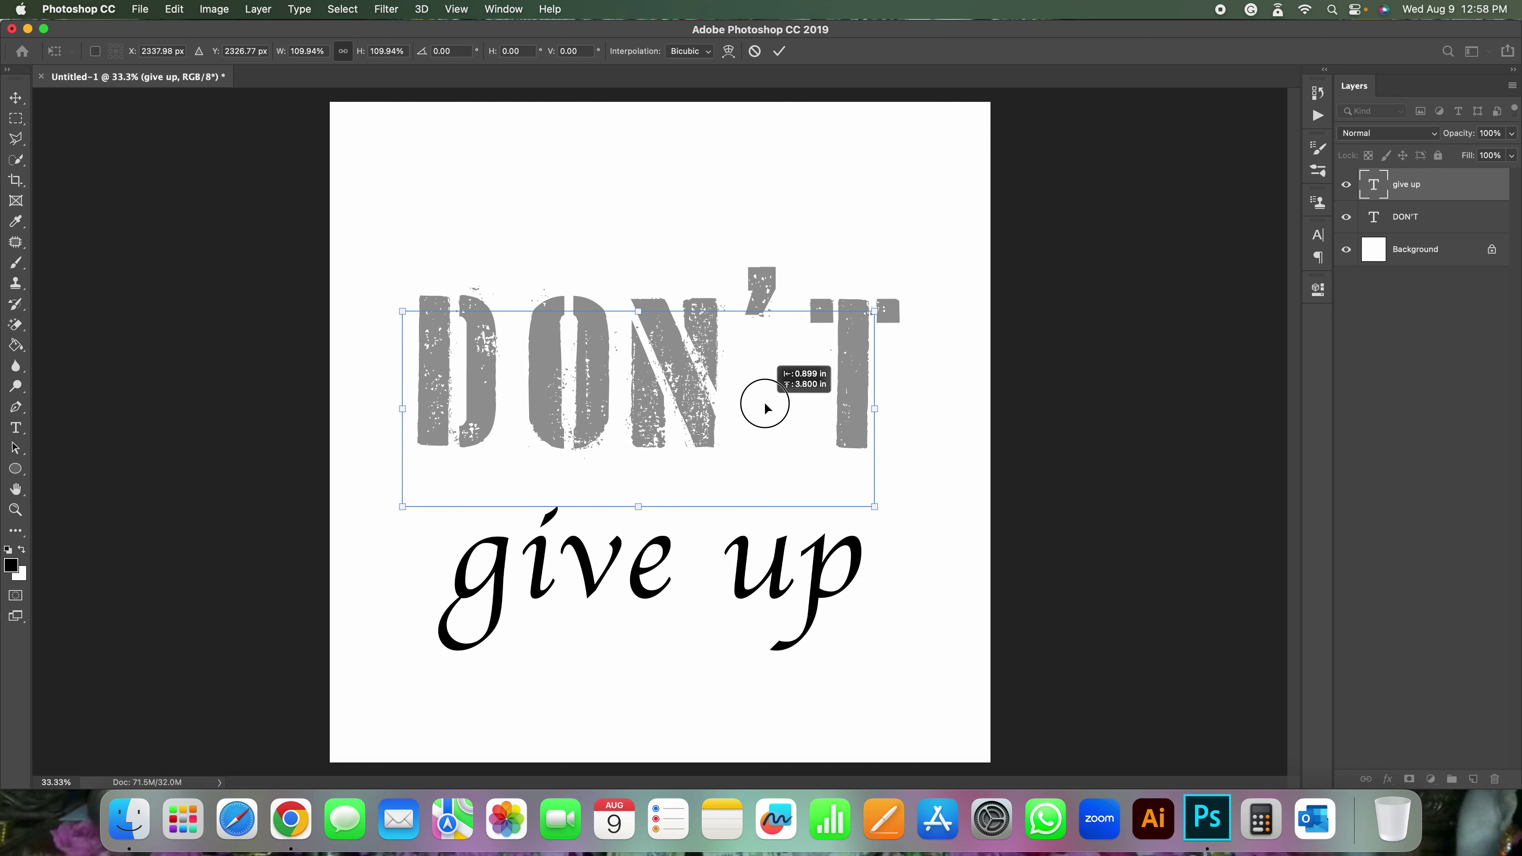
{"action": "key", "text": "ctrl+Right"}
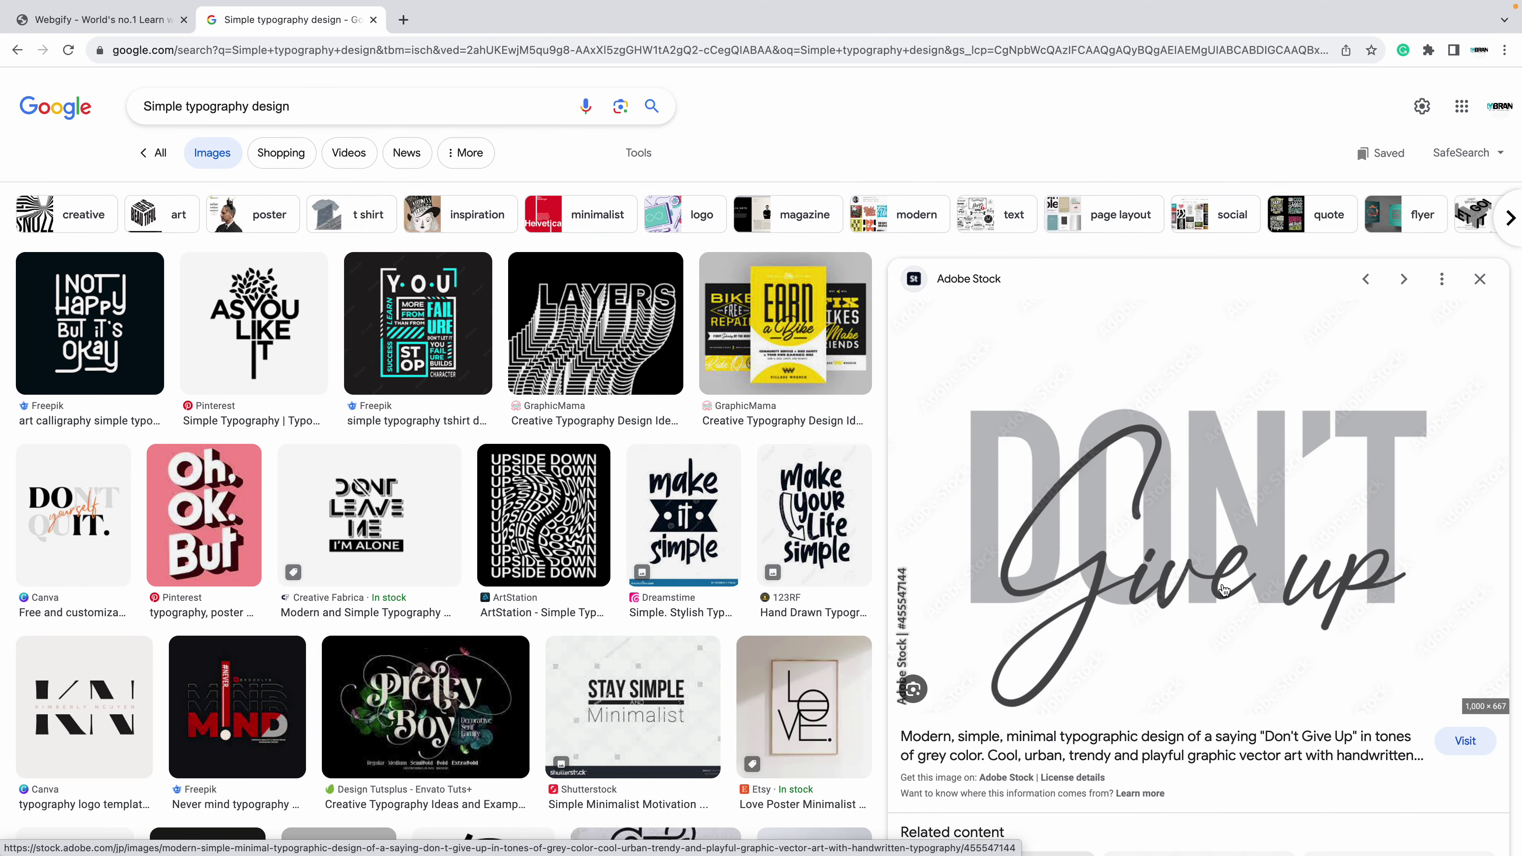
- Back in Photoshop, nudge the 'give up' transform box slightly right and down
{"action": "key", "text": "ctrl+Left"}
{"action": "left_click_drag", "start_coordinate": [771, 442], "coordinate": [768, 458]}
- Commit the resize, stack 'give up' beneath DON'T and move it down below DON'T
{"action": "key", "text": "Return"}
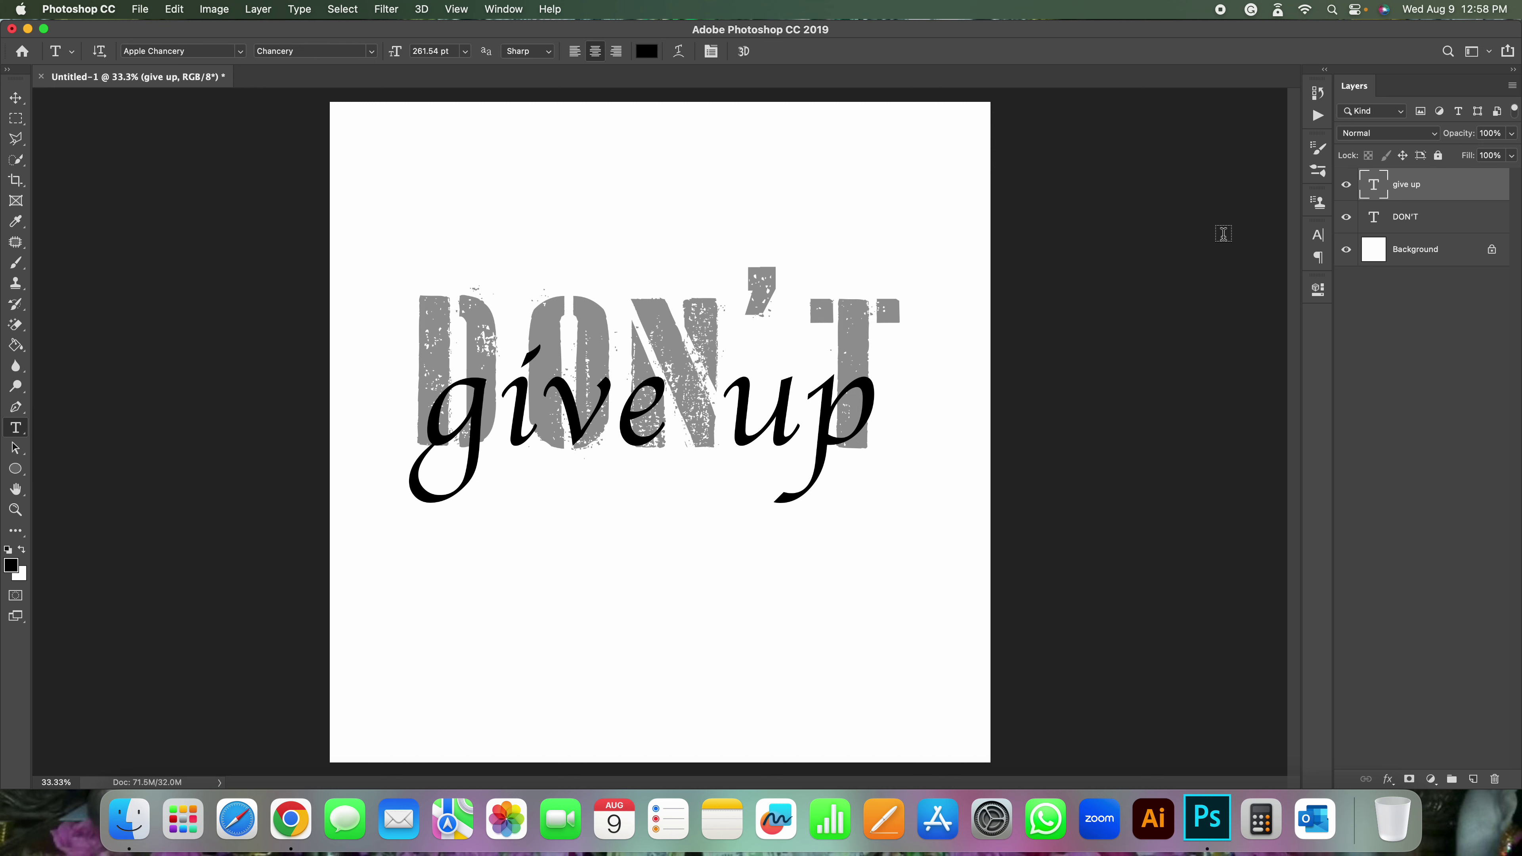
{"action": "left_click_drag", "start_coordinate": [1414, 187], "coordinate": [1413, 228]}
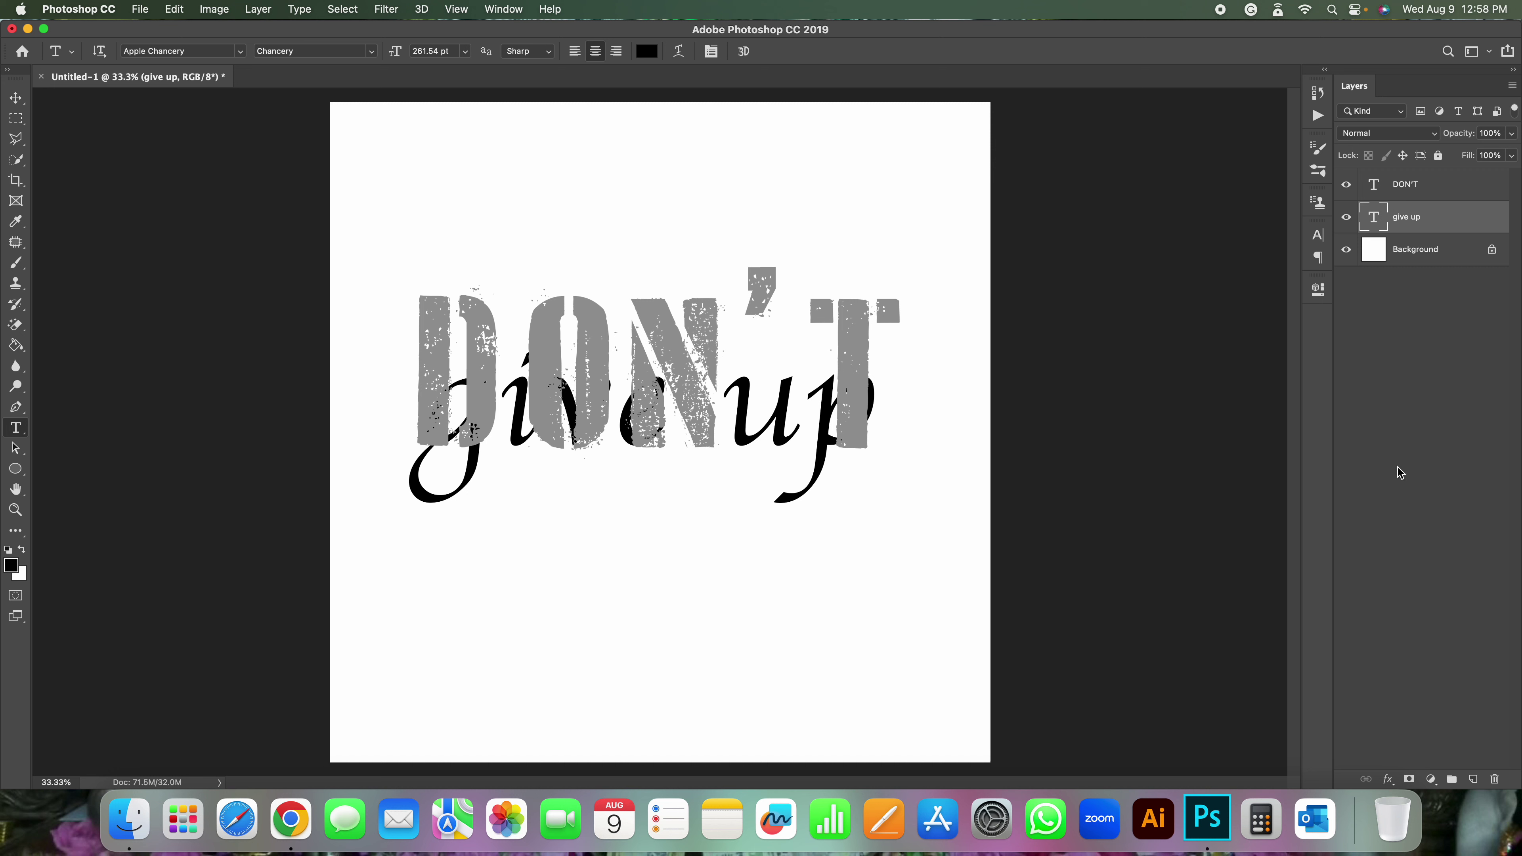
{"action": "key", "text": "super+t"}
{"action": "left_click_drag", "start_coordinate": [762, 472], "coordinate": [775, 580]}
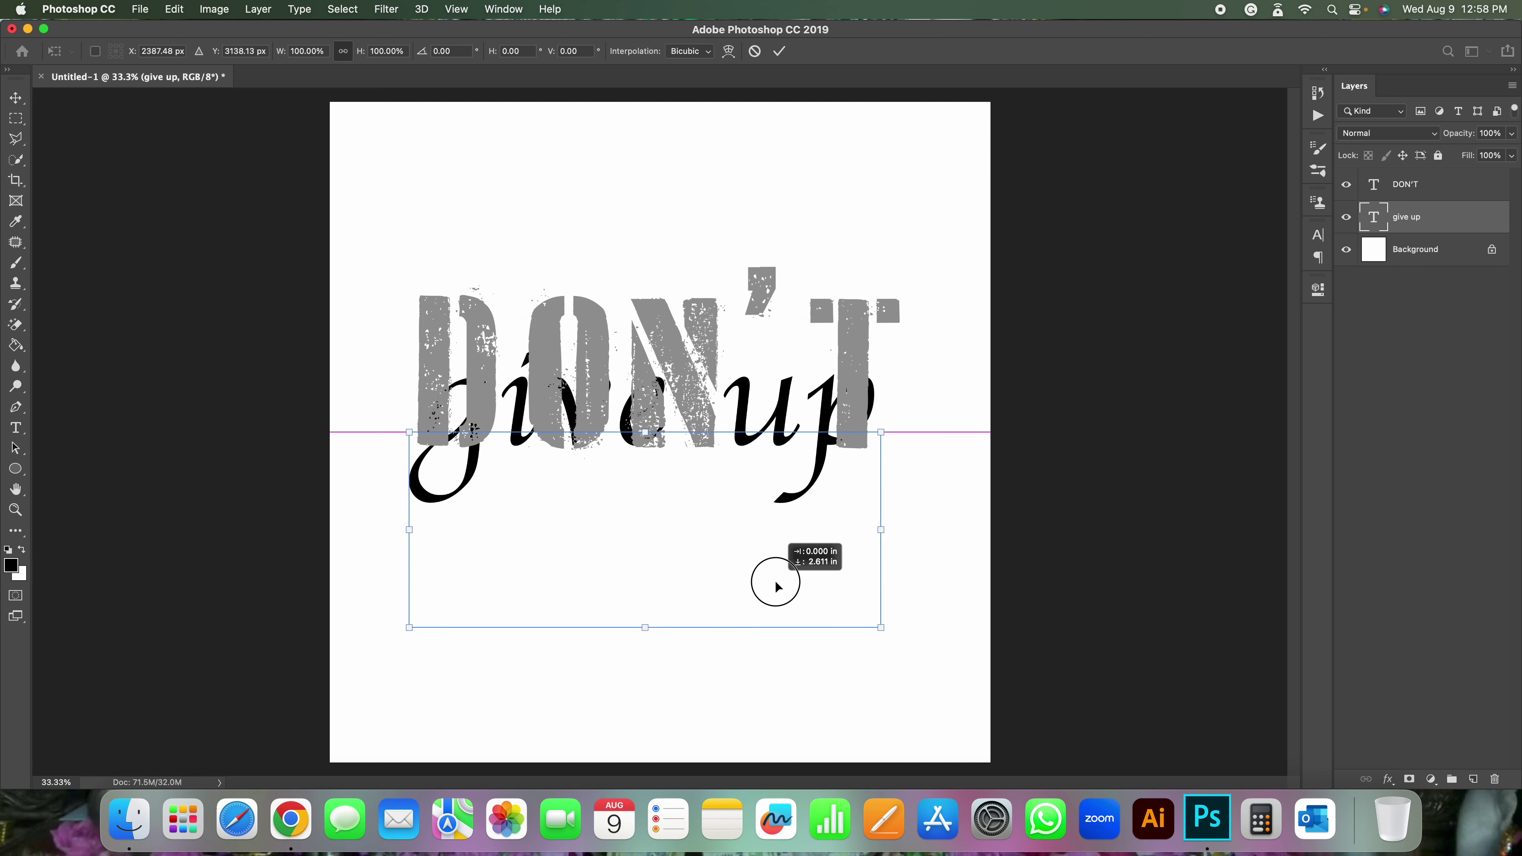
{"action": "key", "text": "Return"}
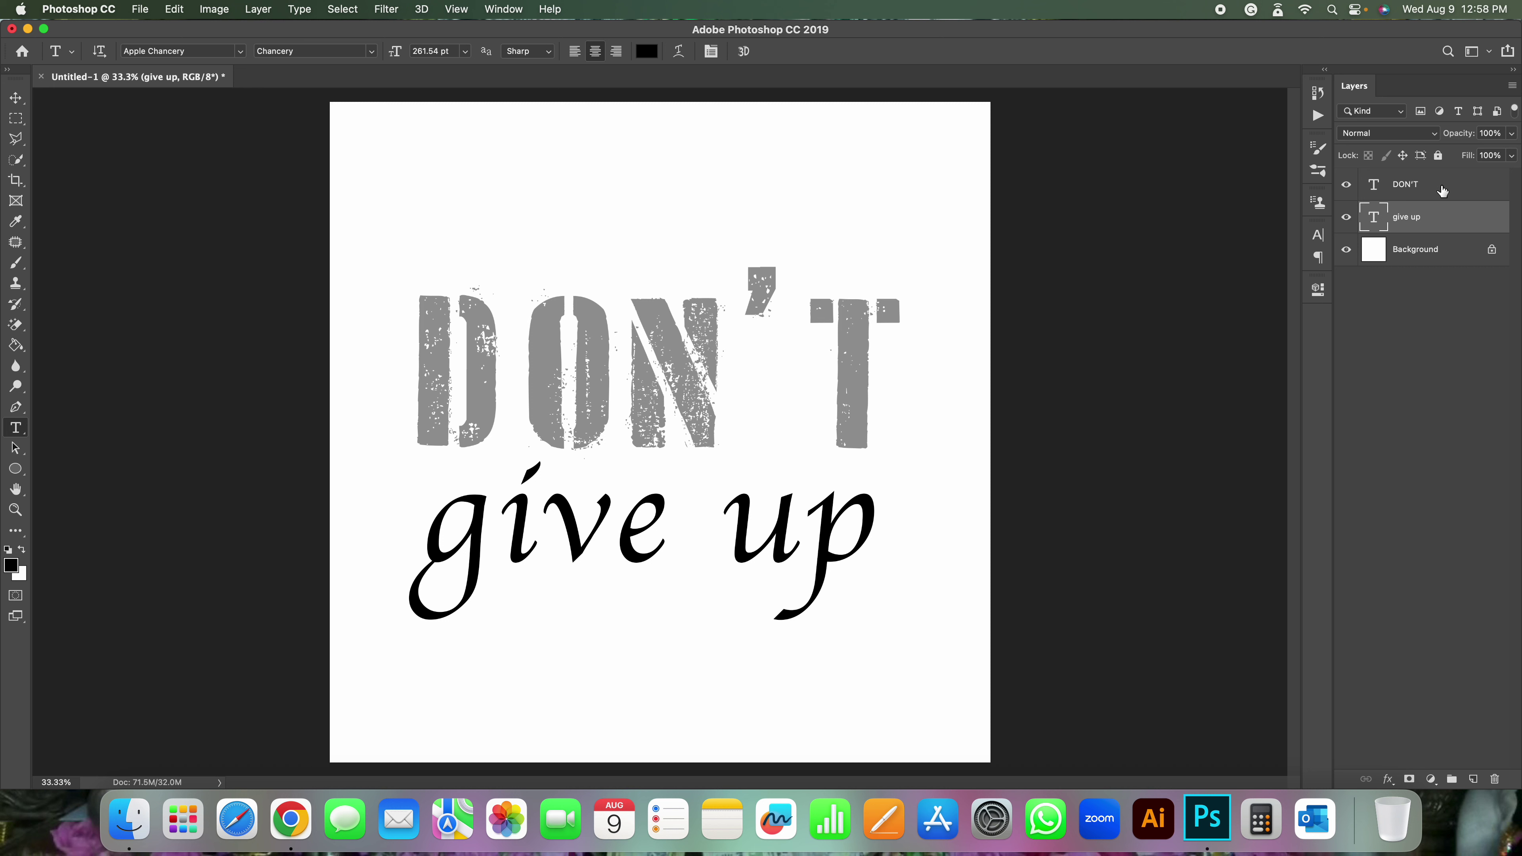
- Move 'give up' up to overlap DON'T and stack its layer above DON'T
{"action": "left_click", "coordinate": [1425, 198]}
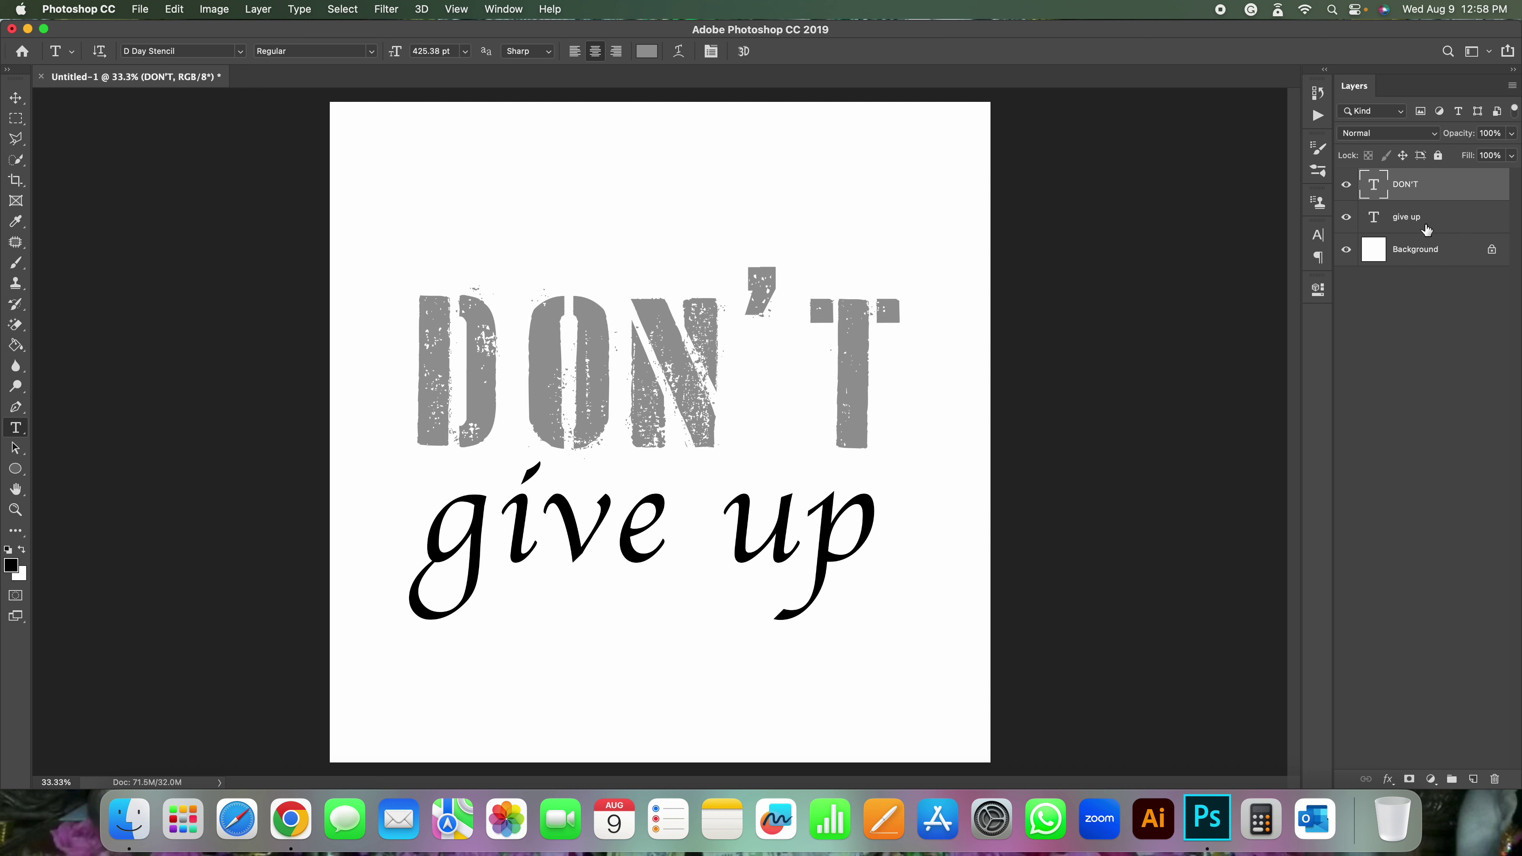
{"action": "left_click_drag", "start_coordinate": [1426, 228], "coordinate": [1428, 191]}
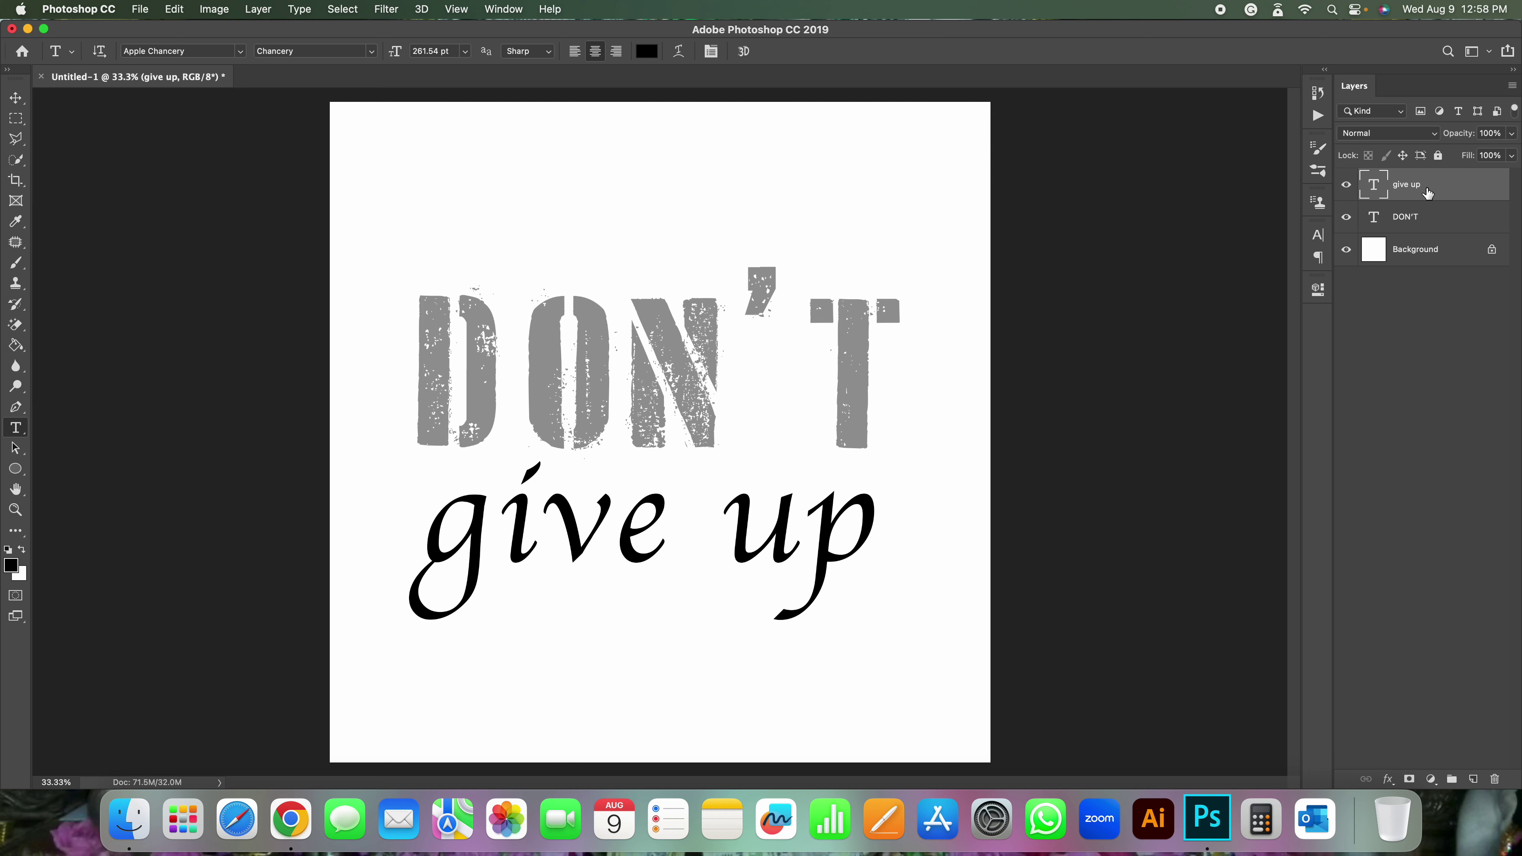
{"action": "left_click_drag", "start_coordinate": [1428, 192], "coordinate": [1437, 235]}
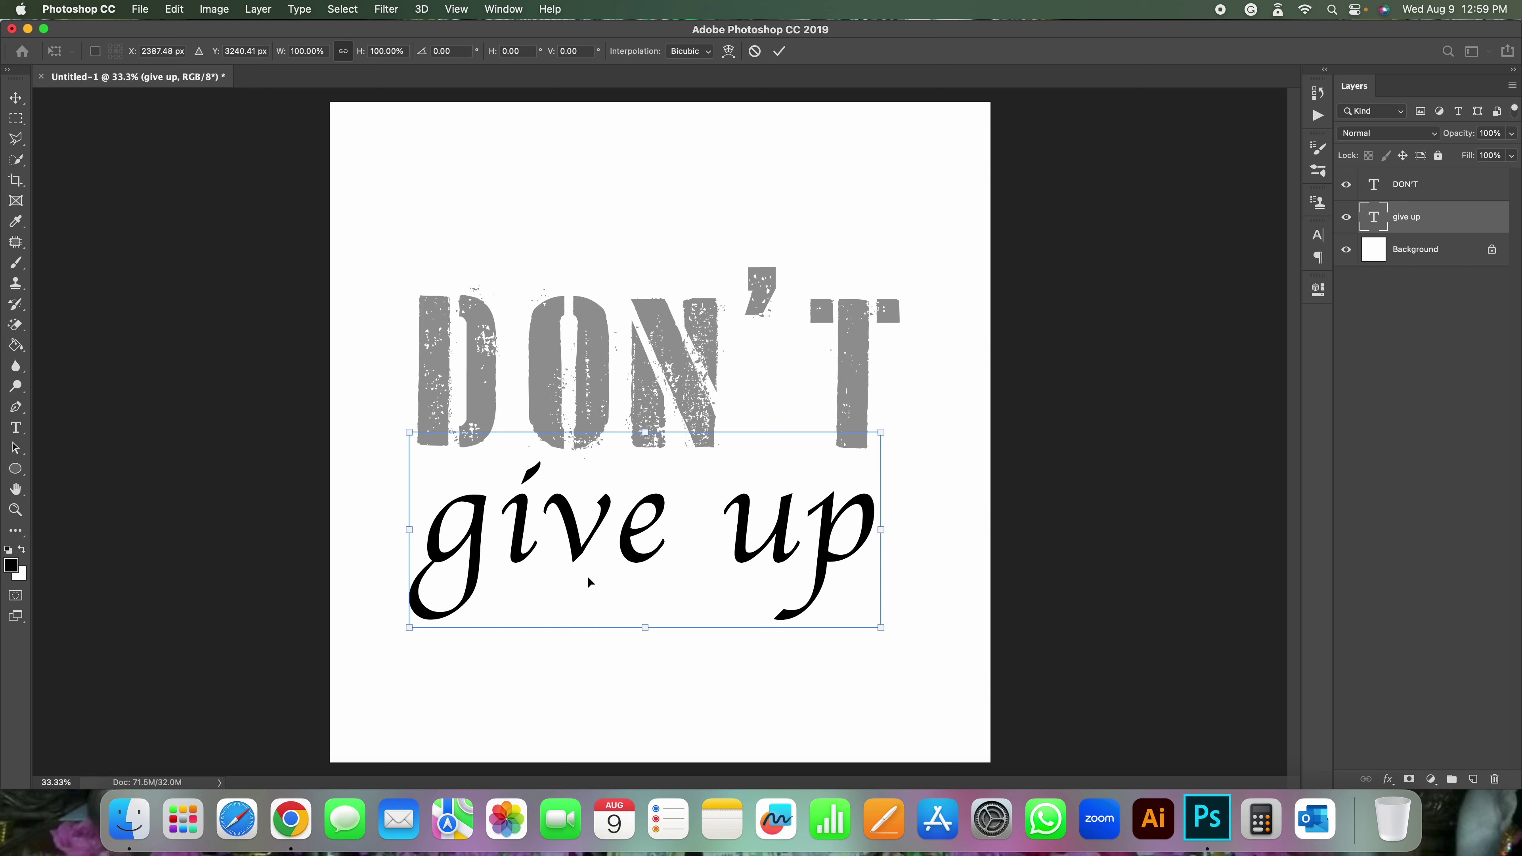
{"action": "left_click_drag", "start_coordinate": [577, 576], "coordinate": [577, 478]}
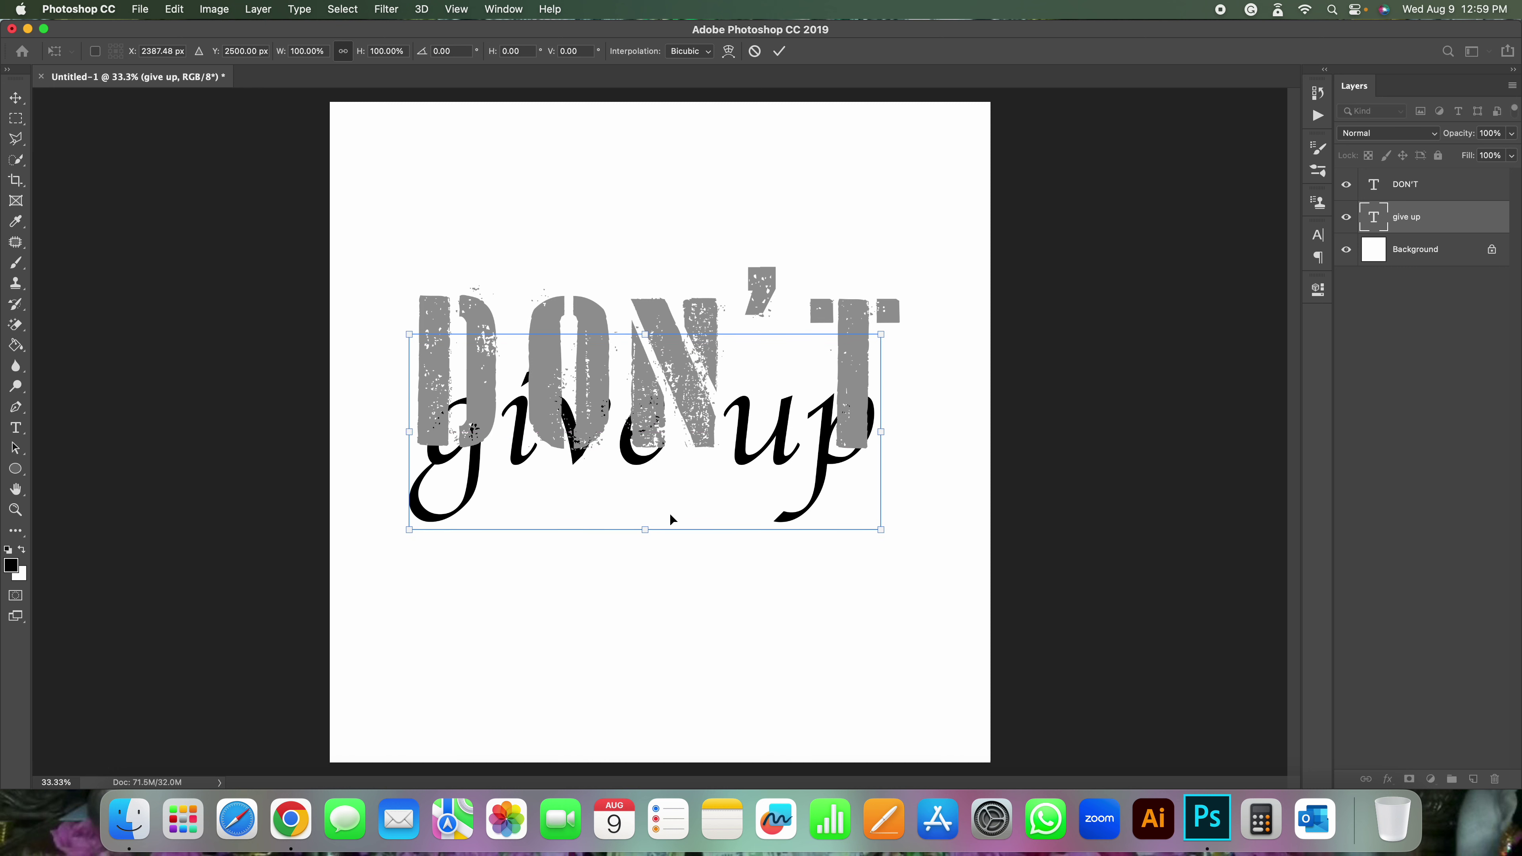
{"action": "key", "text": "Return"}
{"action": "key", "text": "t"}
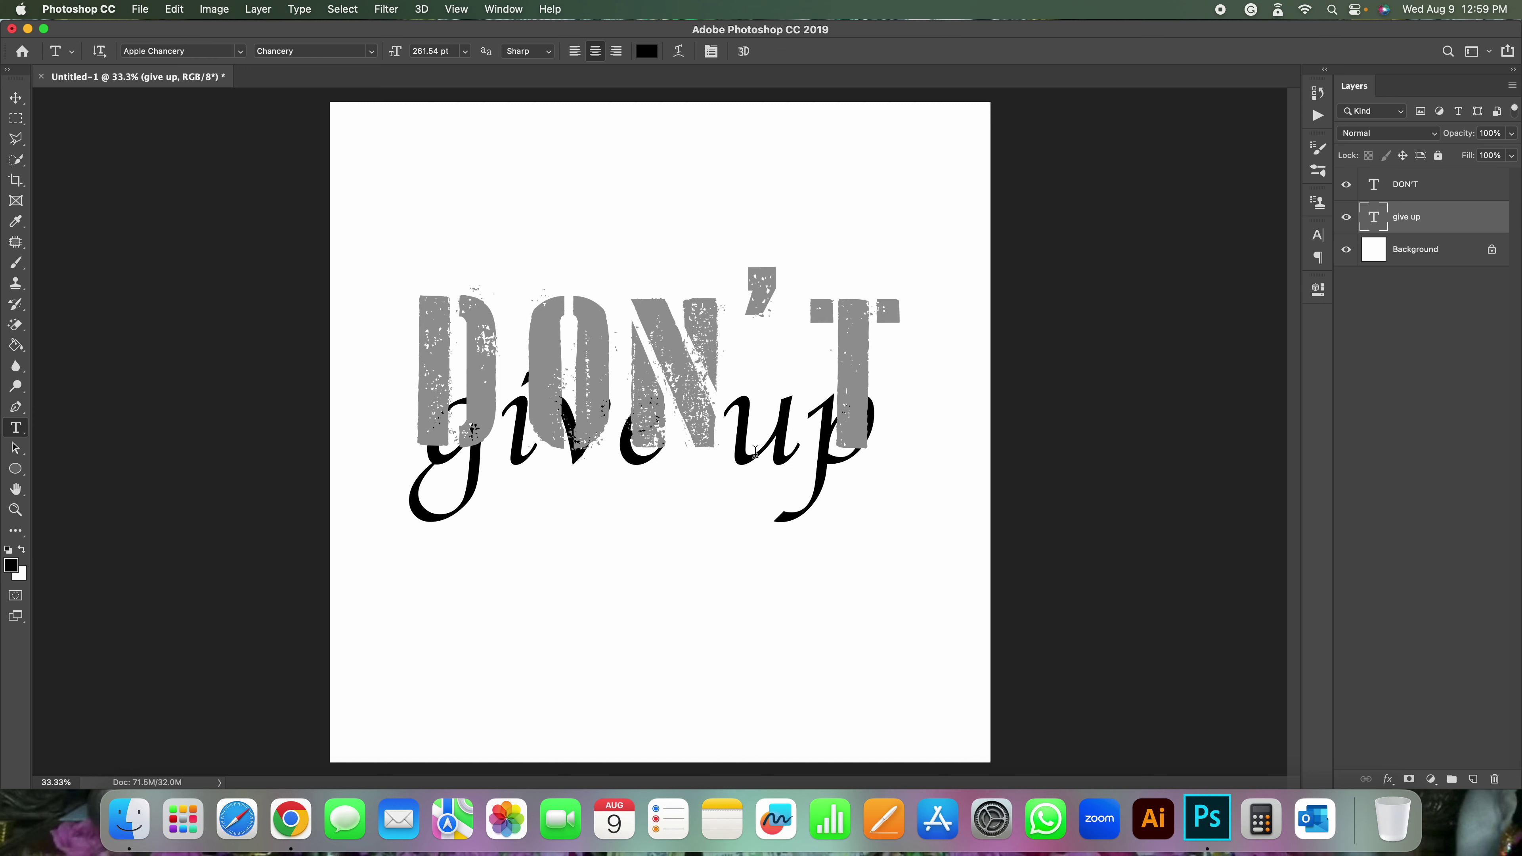
{"action": "left_click_drag", "start_coordinate": [1438, 219], "coordinate": [1432, 174]}
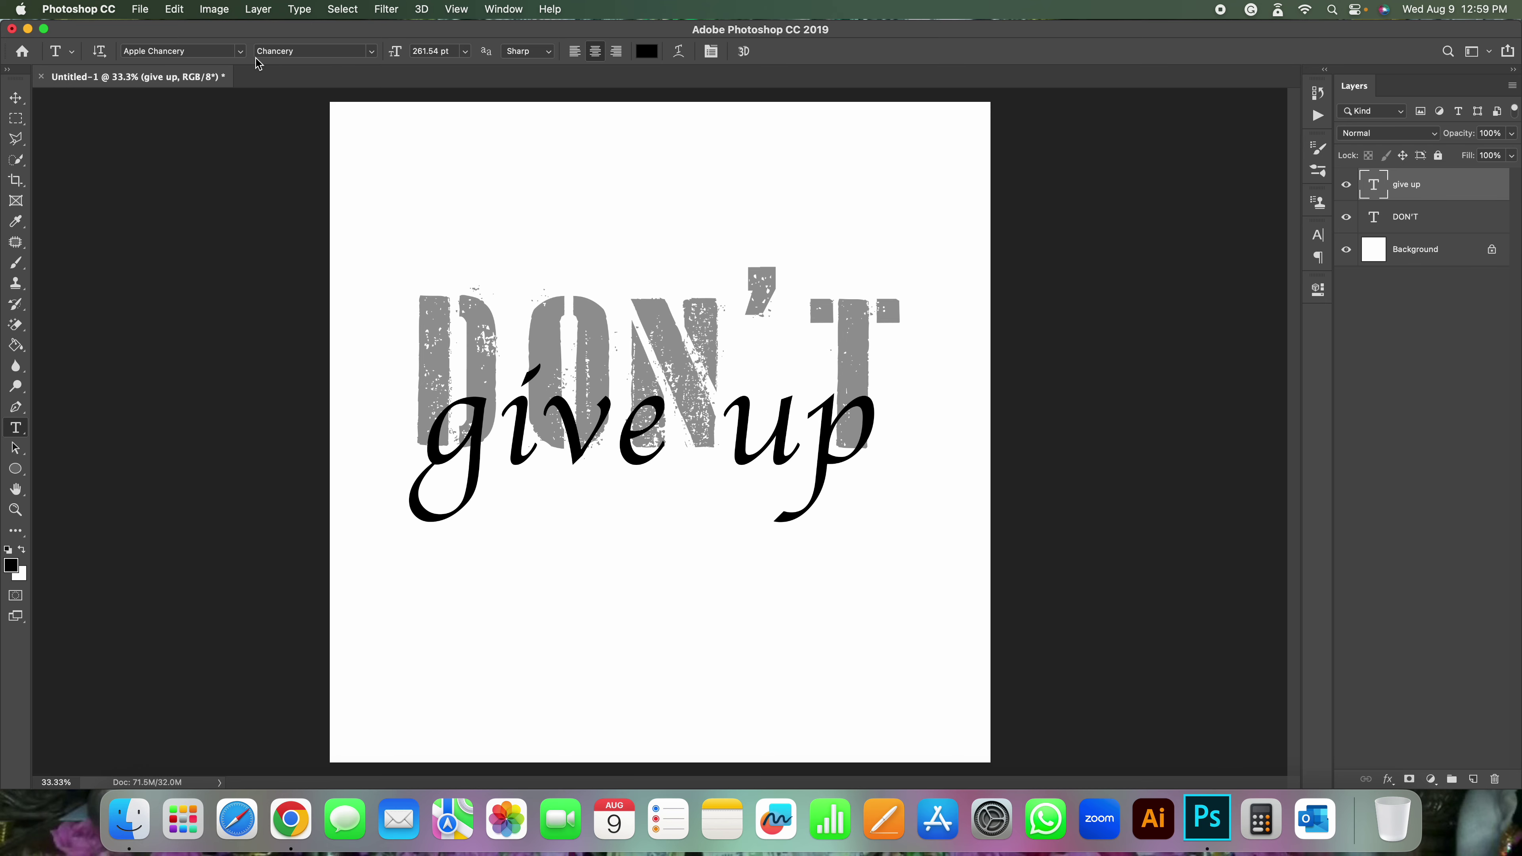
- Browse the font family list and apply Savoye LET to the 'give up' line
{"action": "left_click", "coordinate": [228, 51]}
{"action": "scroll", "coordinate": [227, 474], "scroll_direction": "down", "scroll_amount": 3}
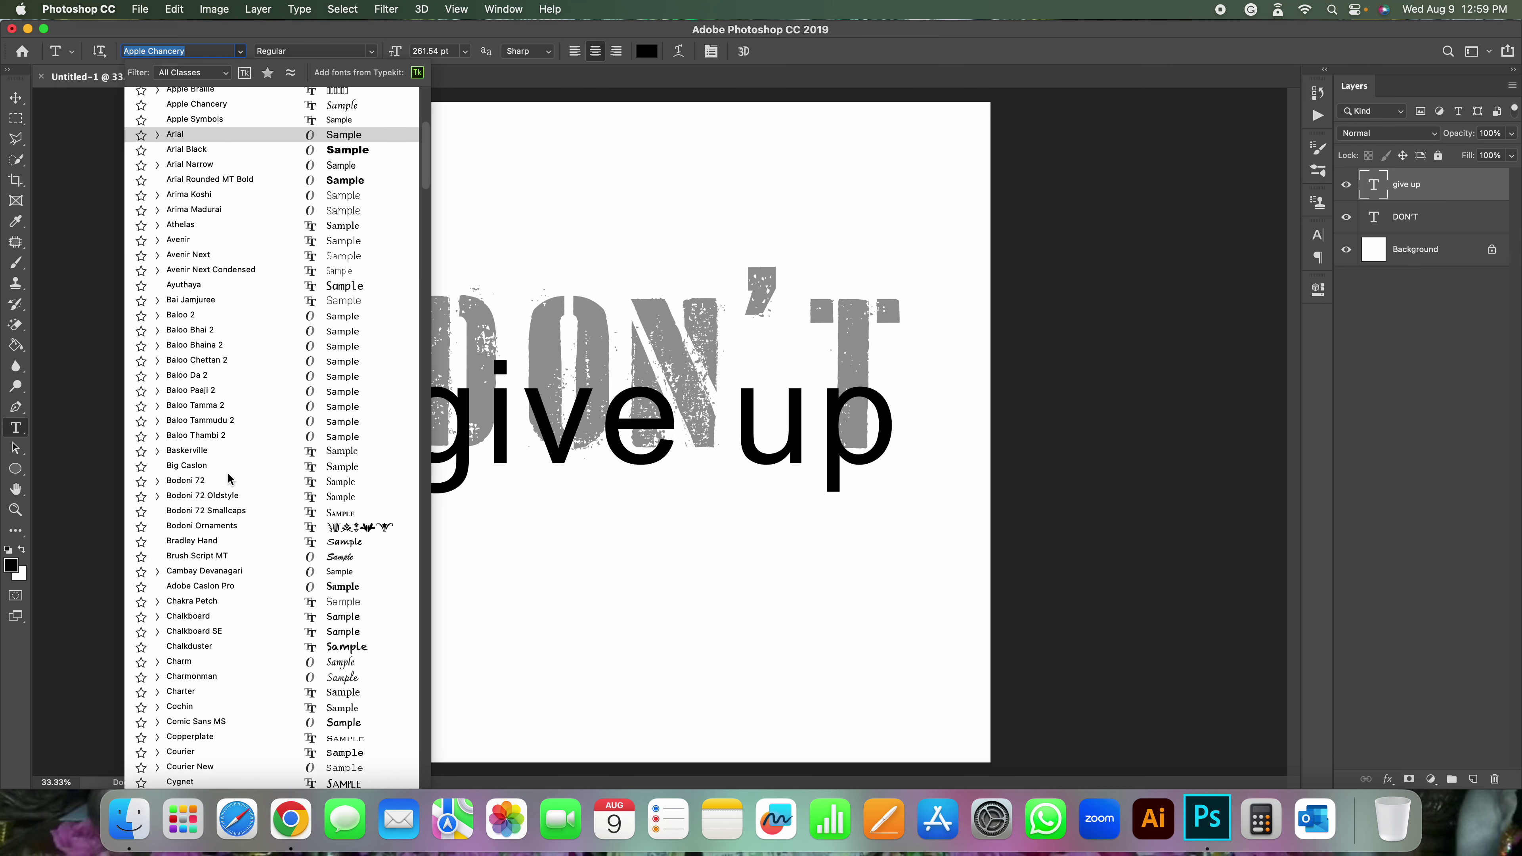
{"action": "scroll", "coordinate": [227, 477], "scroll_direction": "down", "scroll_amount": 5}
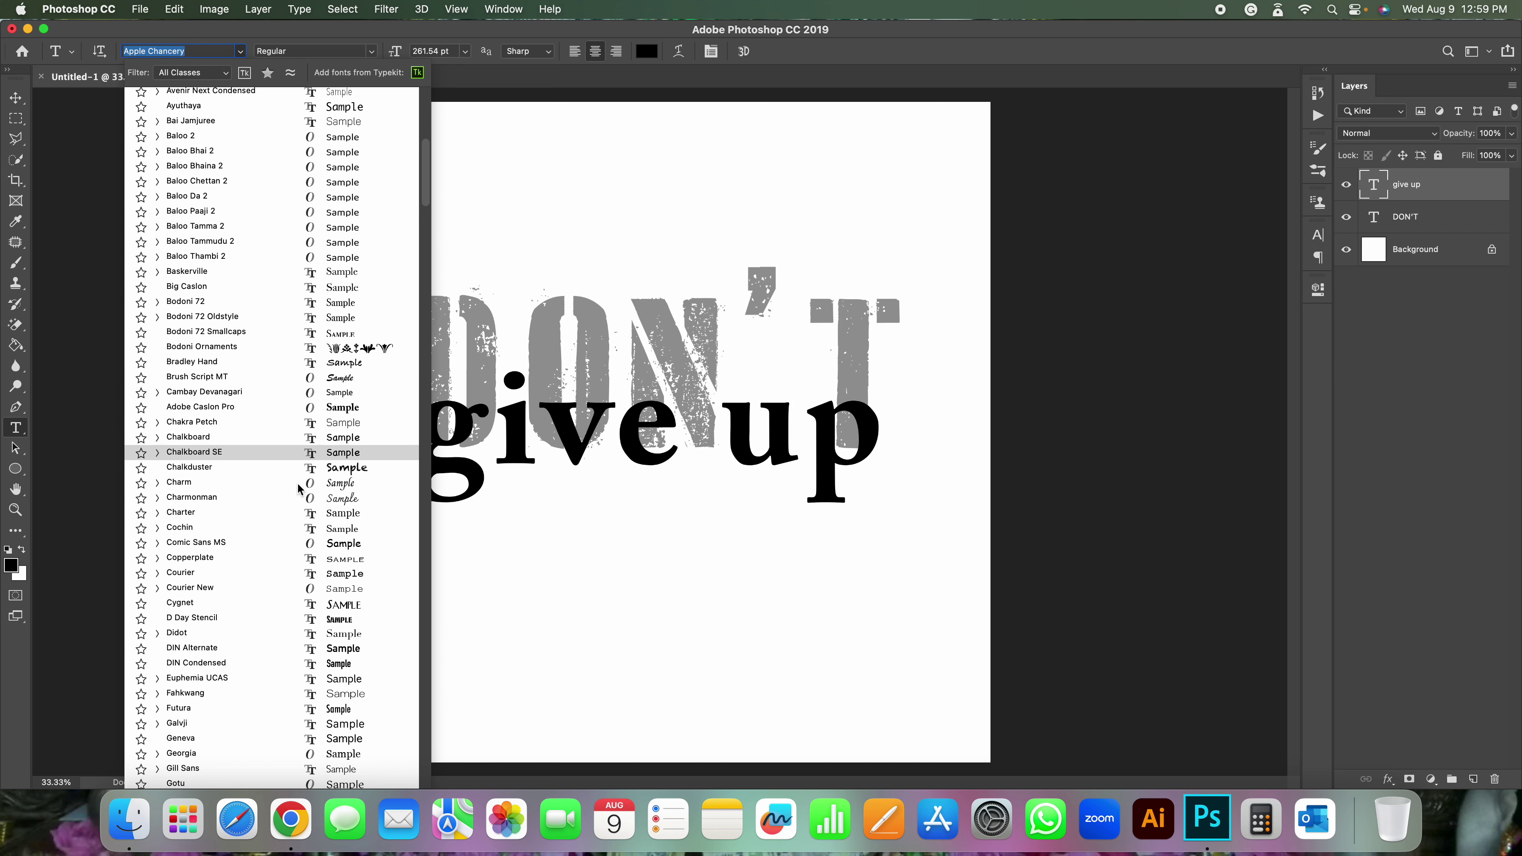
{"action": "scroll", "coordinate": [311, 472], "scroll_direction": "down", "scroll_amount": 5}
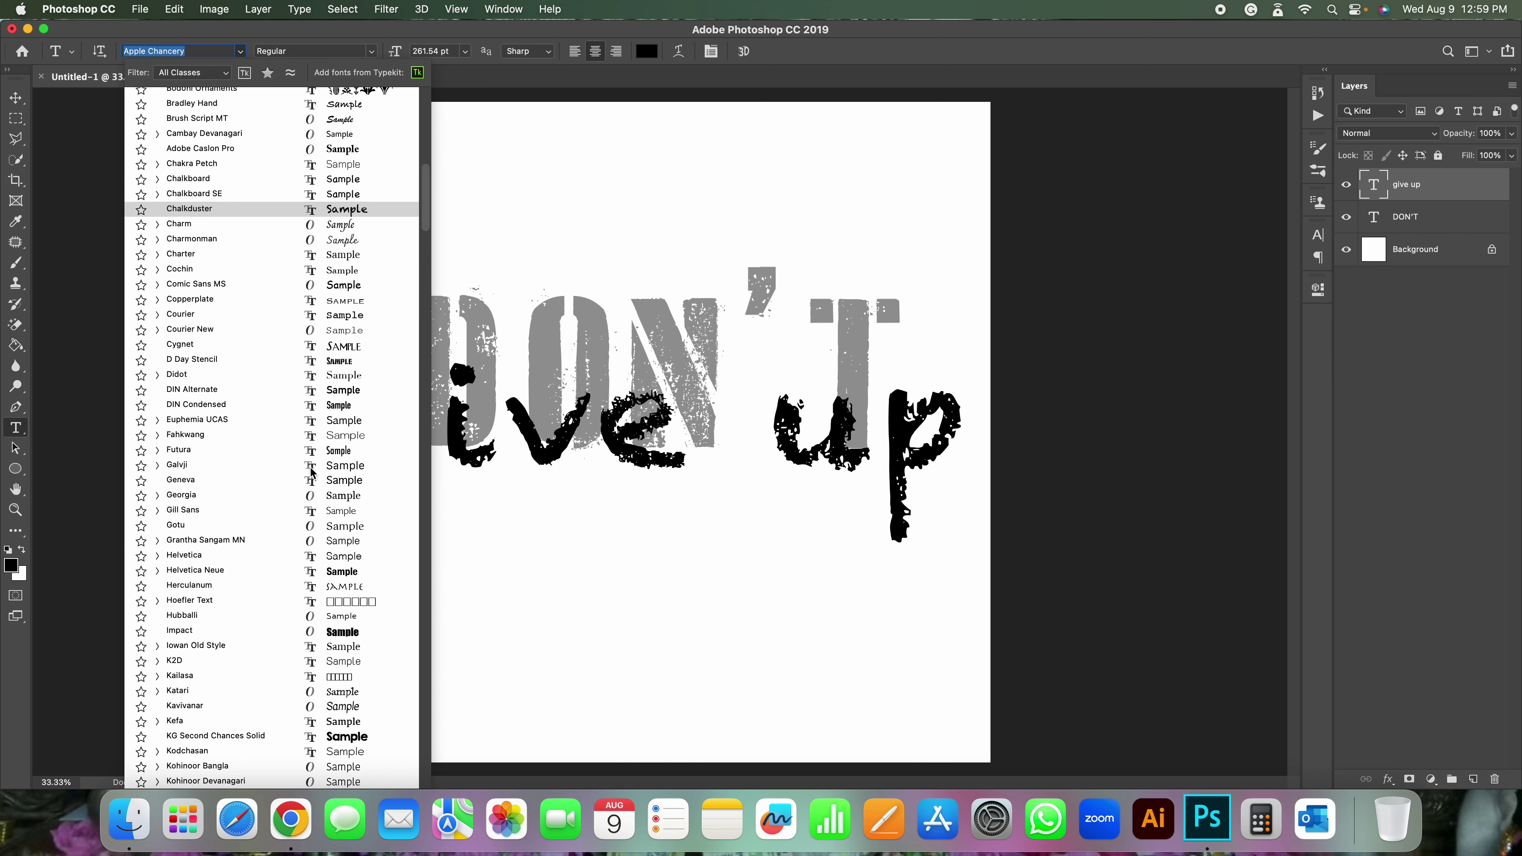
{"action": "scroll", "coordinate": [311, 471], "scroll_direction": "down", "scroll_amount": 2}
{"action": "scroll", "coordinate": [311, 471], "scroll_direction": "down", "scroll_amount": 2}
{"action": "scroll", "coordinate": [311, 472], "scroll_direction": "down", "scroll_amount": 1}
{"action": "scroll", "coordinate": [311, 471], "scroll_direction": "down", "scroll_amount": 1}
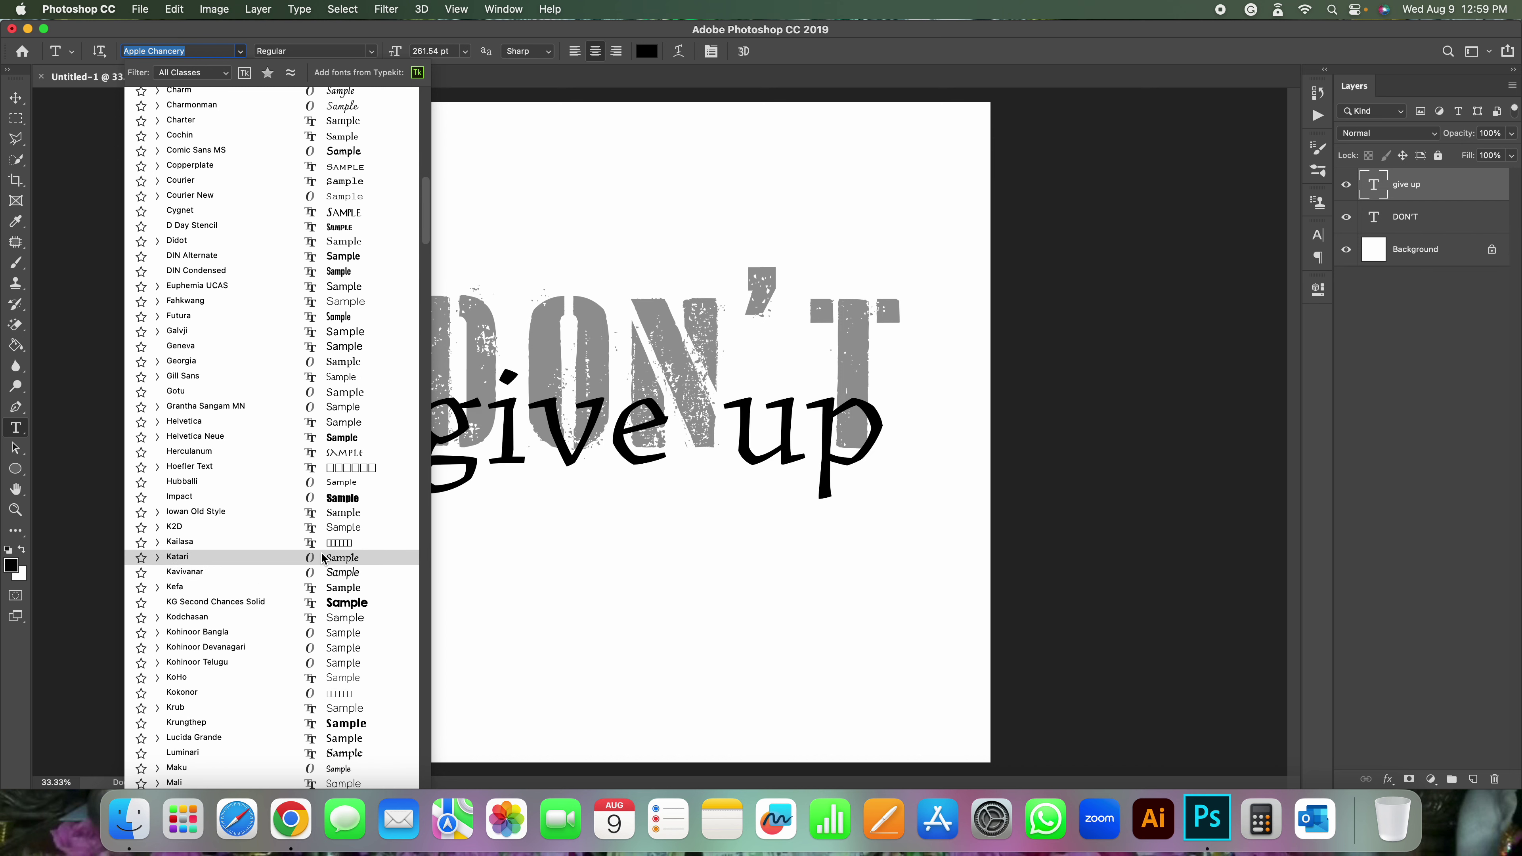
{"action": "scroll", "coordinate": [321, 552], "scroll_direction": "down", "scroll_amount": 3}
{"action": "scroll", "coordinate": [323, 542], "scroll_direction": "down", "scroll_amount": 3}
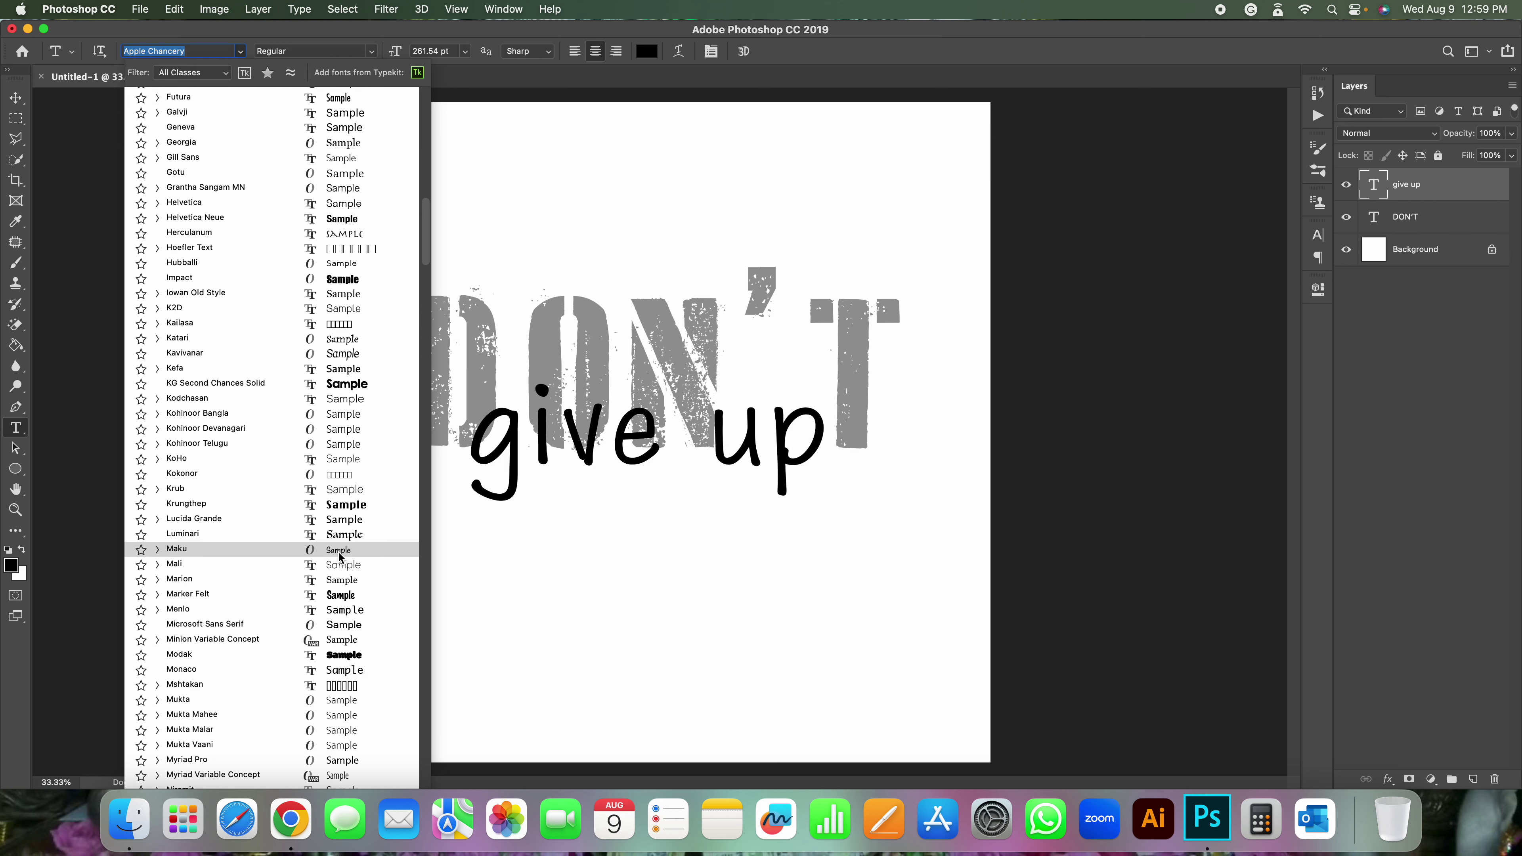
{"action": "scroll", "coordinate": [339, 557], "scroll_direction": "down", "scroll_amount": 4}
{"action": "scroll", "coordinate": [339, 557], "scroll_direction": "down", "scroll_amount": 2}
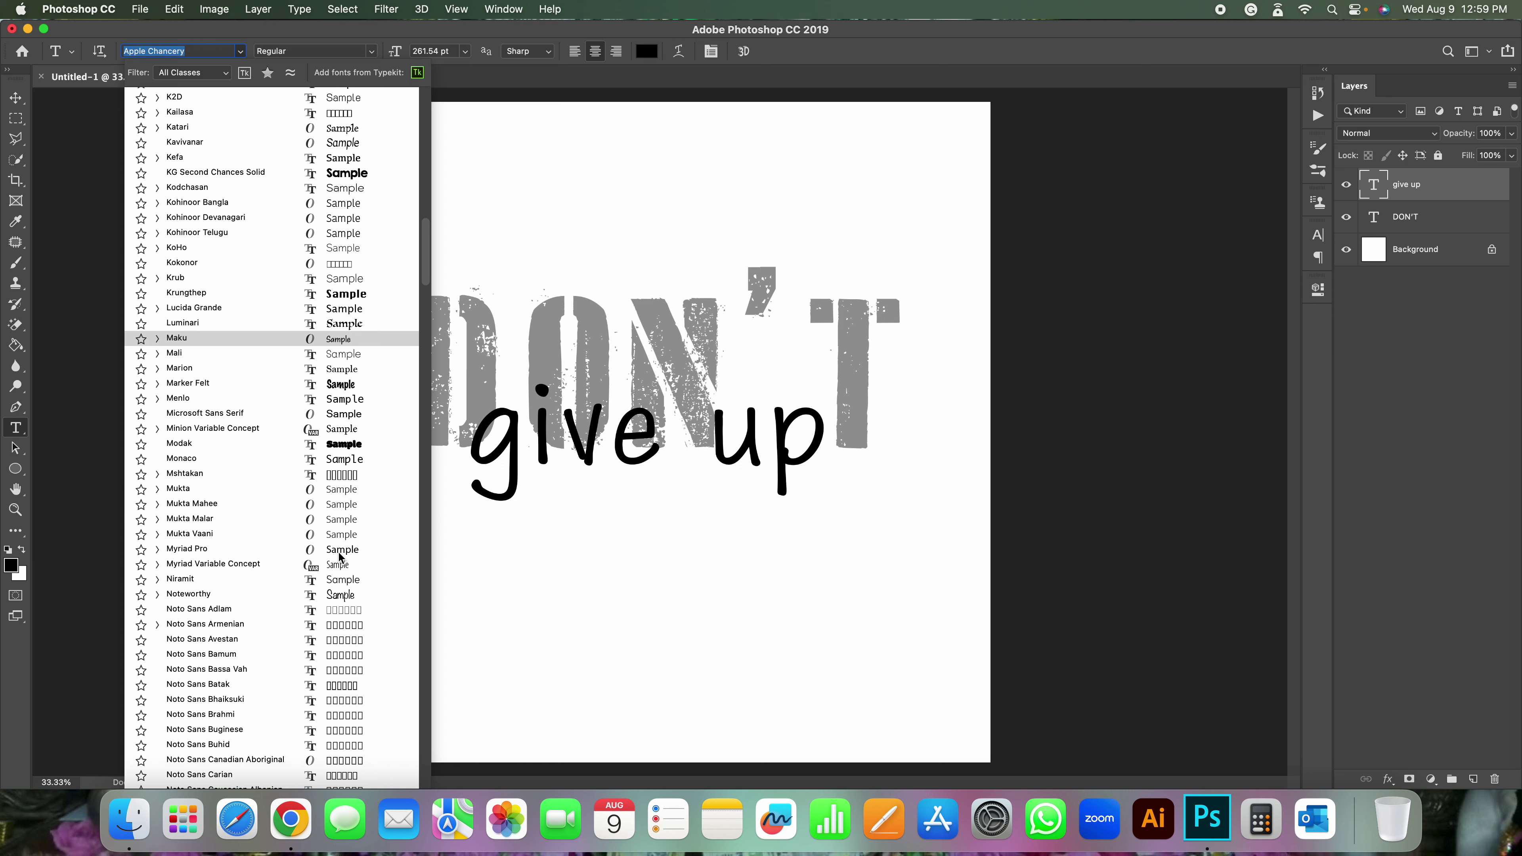
{"action": "scroll", "coordinate": [339, 557], "scroll_direction": "down", "scroll_amount": 2}
{"action": "scroll", "coordinate": [339, 557], "scroll_direction": "down", "scroll_amount": 6}
{"action": "scroll", "coordinate": [339, 556], "scroll_direction": "down", "scroll_amount": 2}
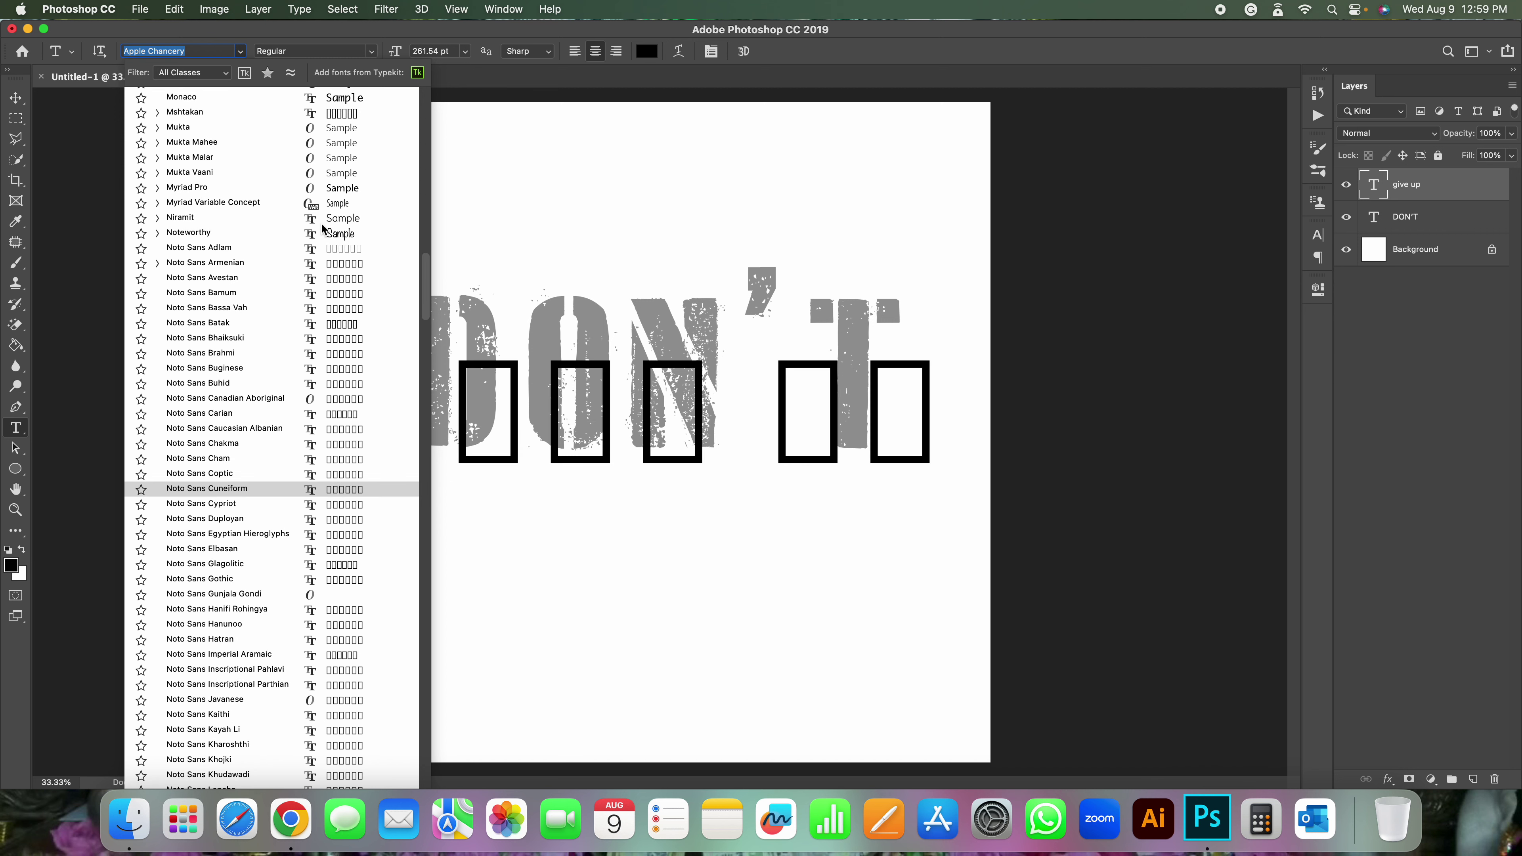
{"action": "scroll", "coordinate": [335, 300], "scroll_direction": "down", "scroll_amount": 2}
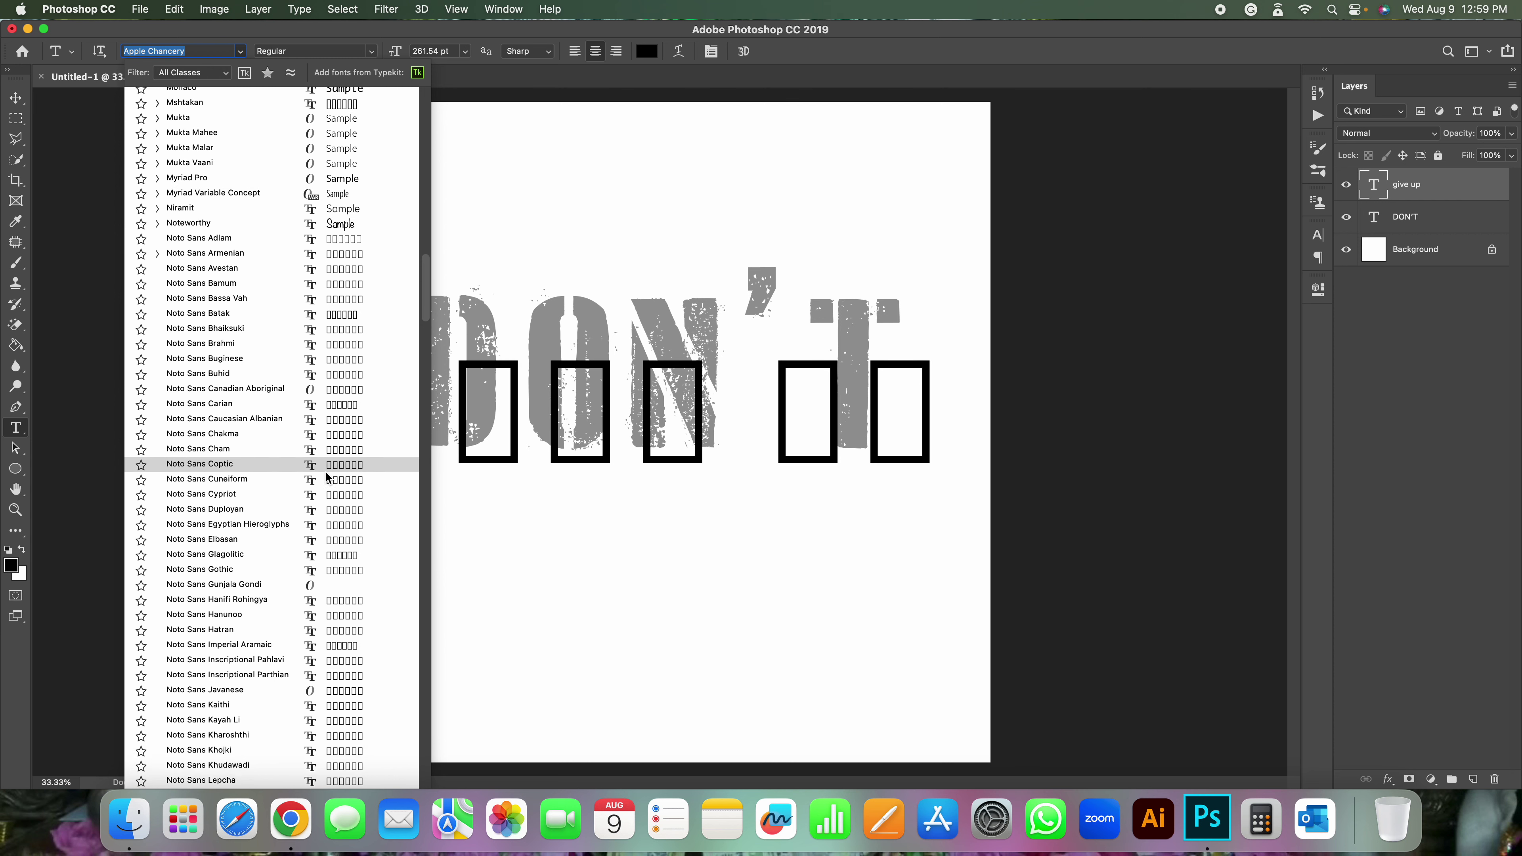
{"action": "scroll", "coordinate": [329, 420], "scroll_direction": "down", "scroll_amount": 9}
{"action": "scroll", "coordinate": [326, 478], "scroll_direction": "down", "scroll_amount": 9}
{"action": "scroll", "coordinate": [327, 478], "scroll_direction": "down", "scroll_amount": 8}
{"action": "scroll", "coordinate": [323, 491], "scroll_direction": "down", "scroll_amount": 8}
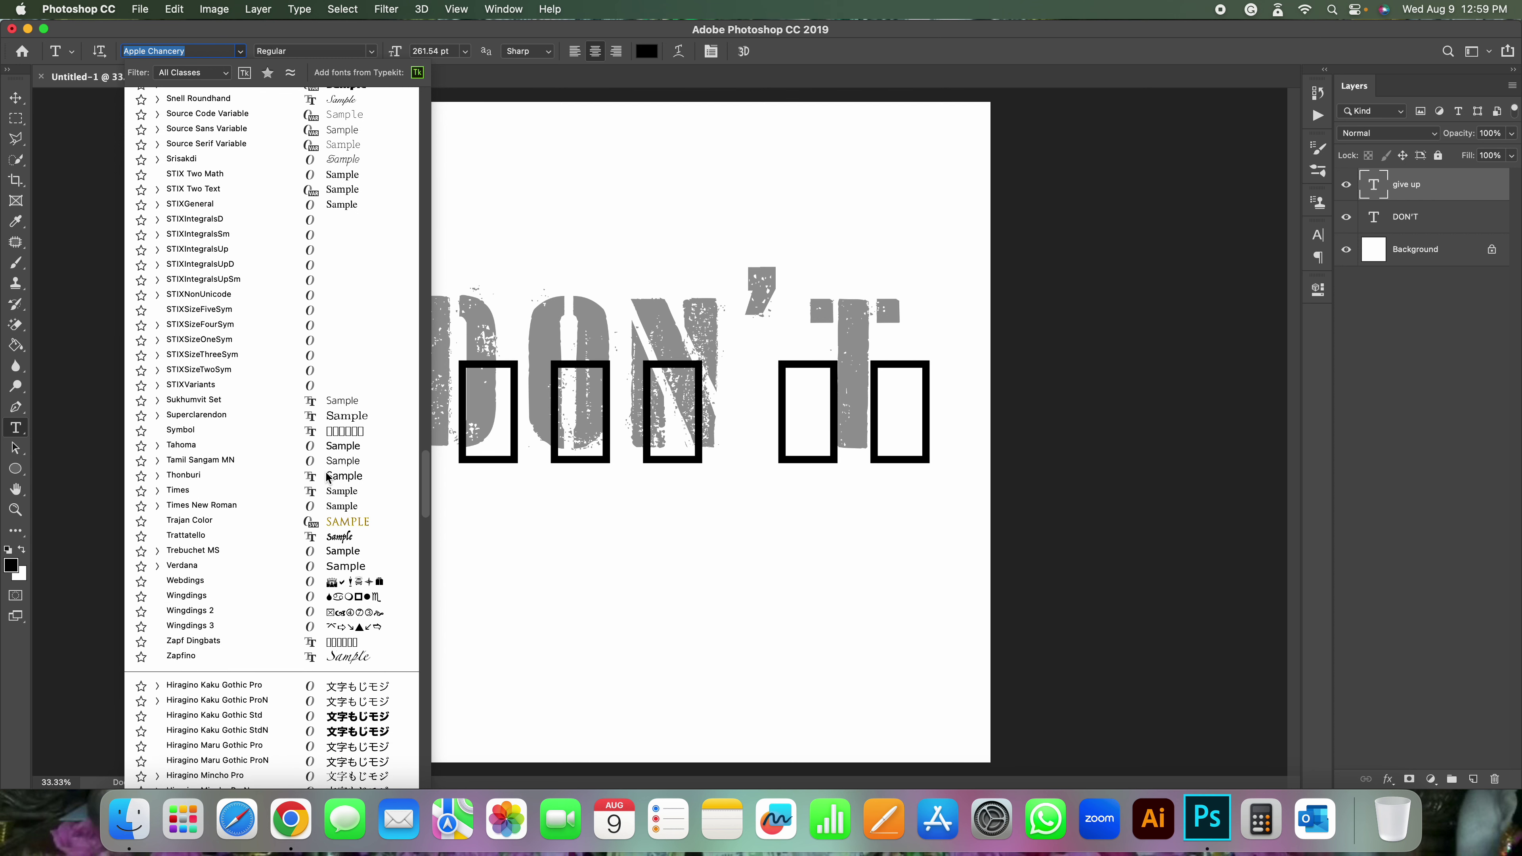
{"action": "scroll", "coordinate": [321, 502], "scroll_direction": "down", "scroll_amount": 5}
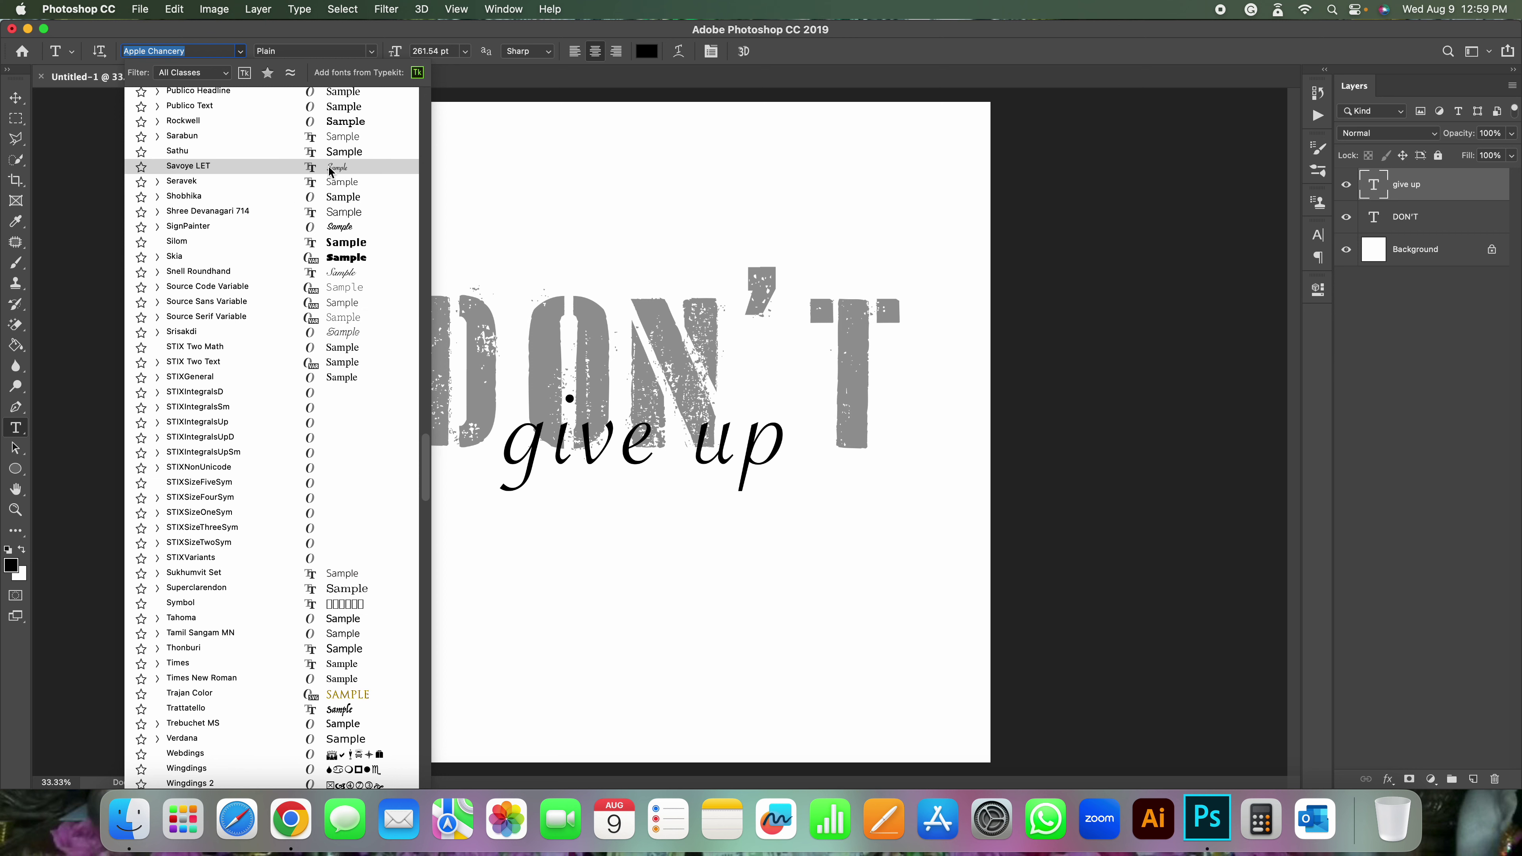
{"action": "left_click", "coordinate": [240, 166]}
- Replace the lowercase g with a capital G and commit the text edit
{"action": "left_click", "coordinate": [550, 454]}
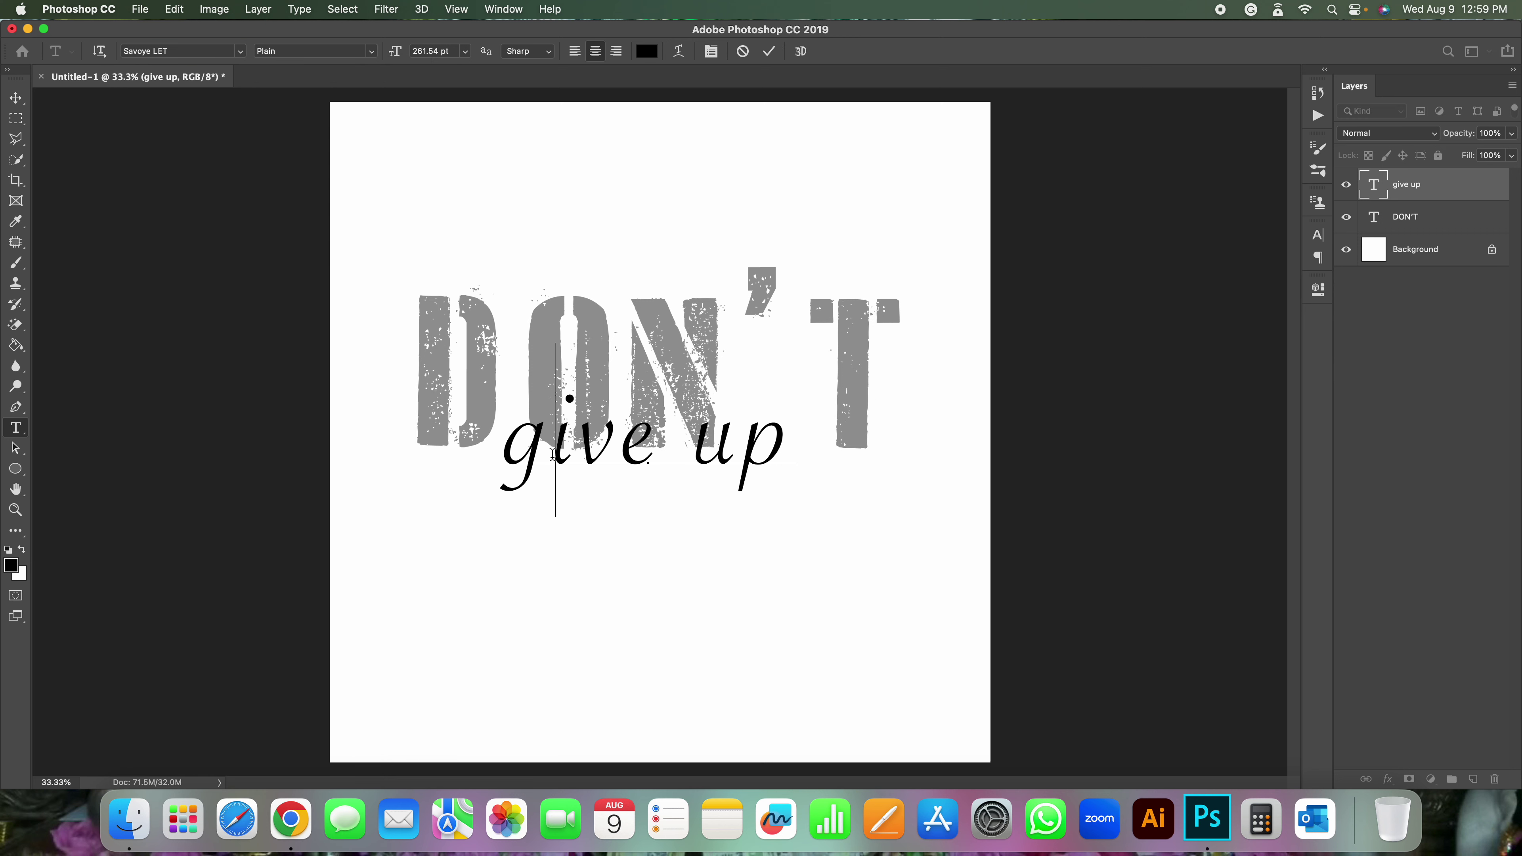
{"action": "left_click_drag", "start_coordinate": [552, 454], "coordinate": [502, 472]}
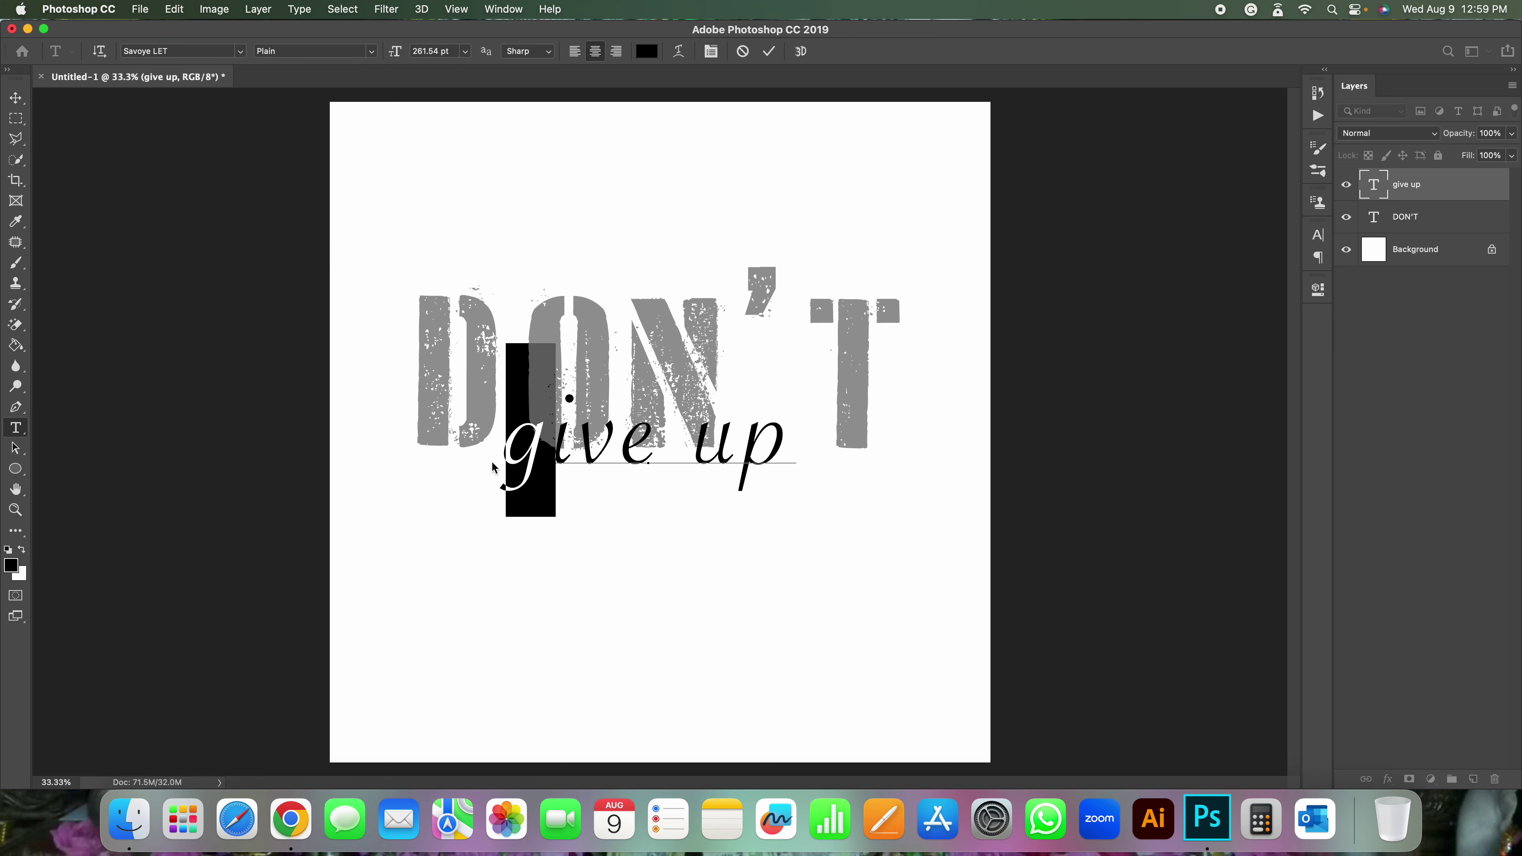
{"action": "type", "text": "G"}
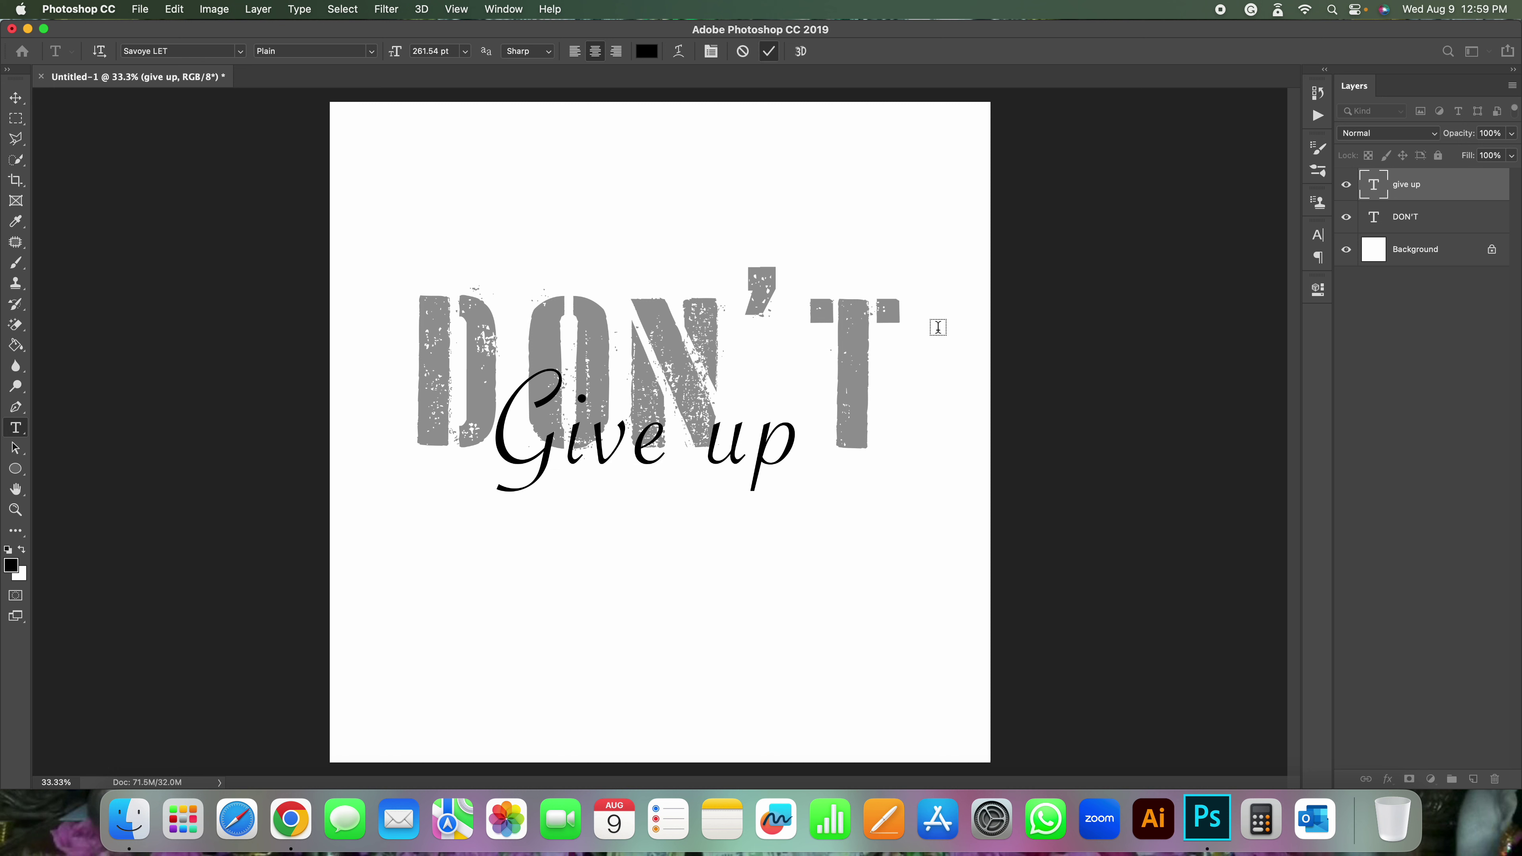
{"action": "left_click", "coordinate": [947, 340]}
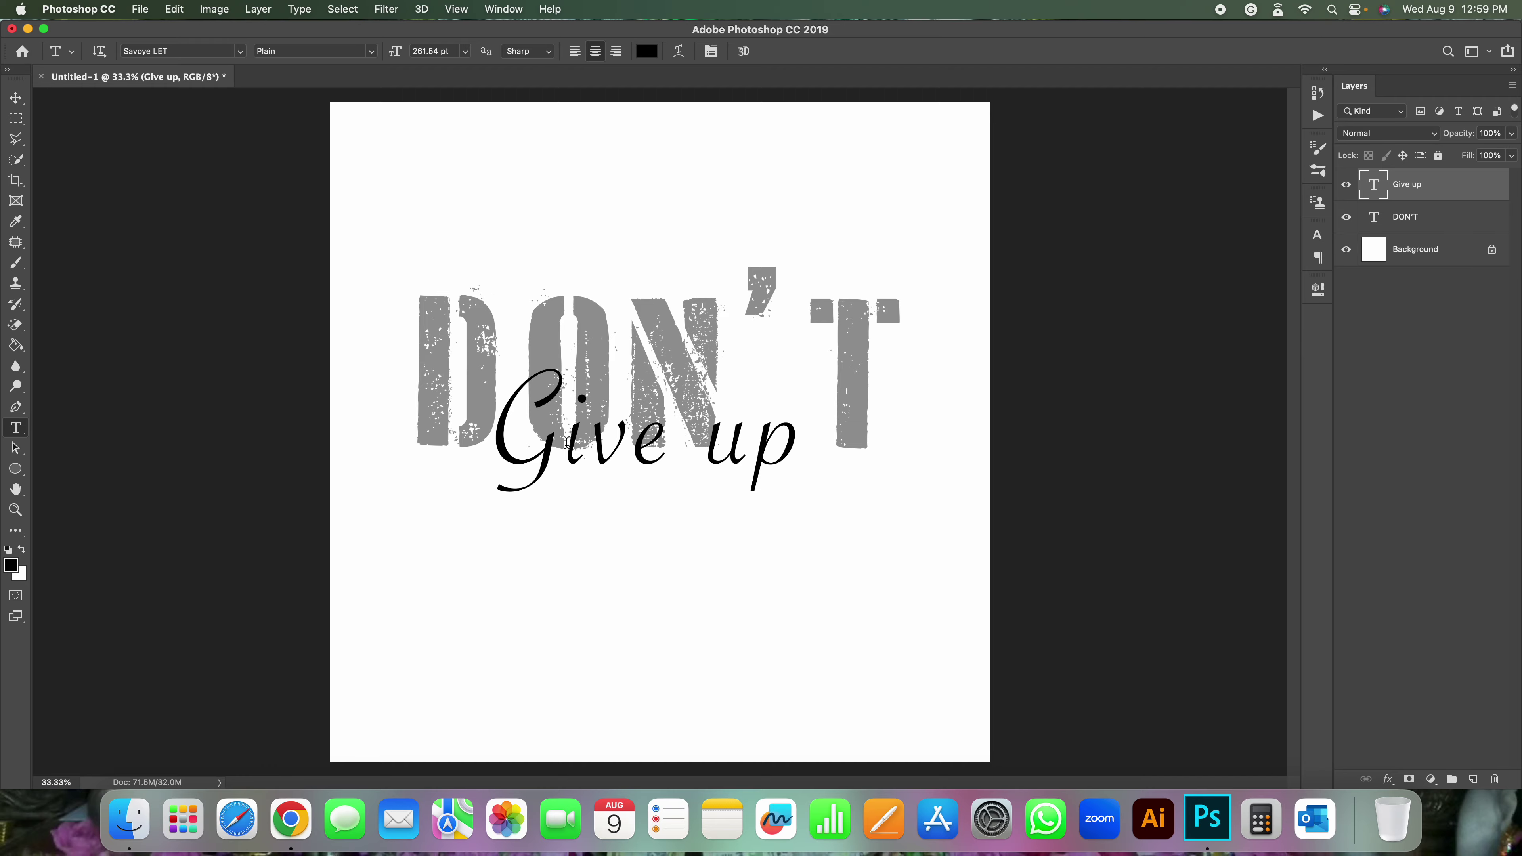
{"action": "key", "text": "super+Tab"}
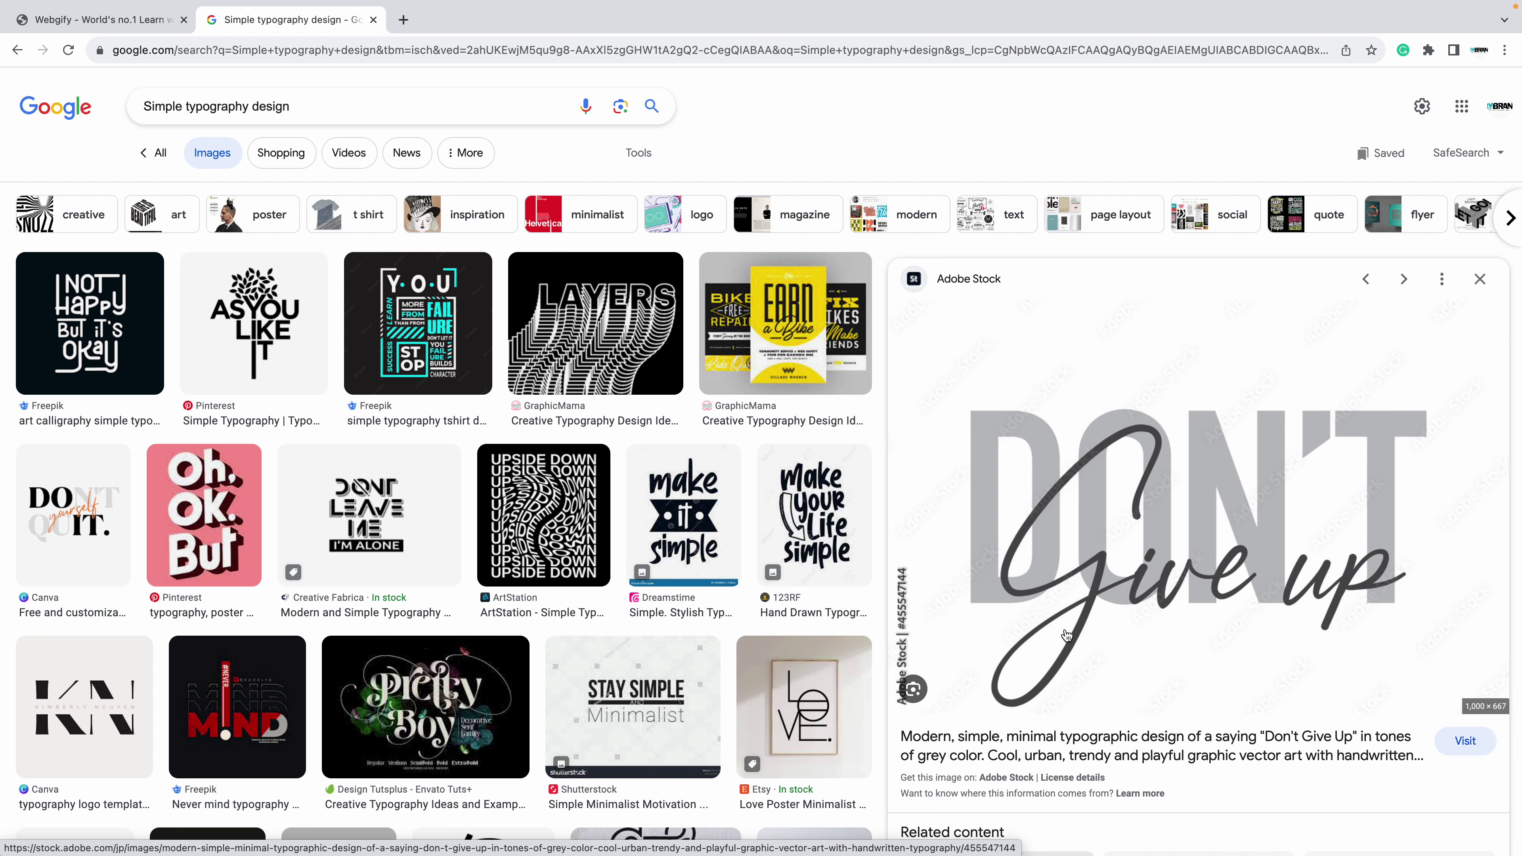
{"action": "key", "text": "super+Tab"}
- Scale 'Give up' to about 154% and position it across the full width of DON'T
{"action": "key", "text": "super+t"}
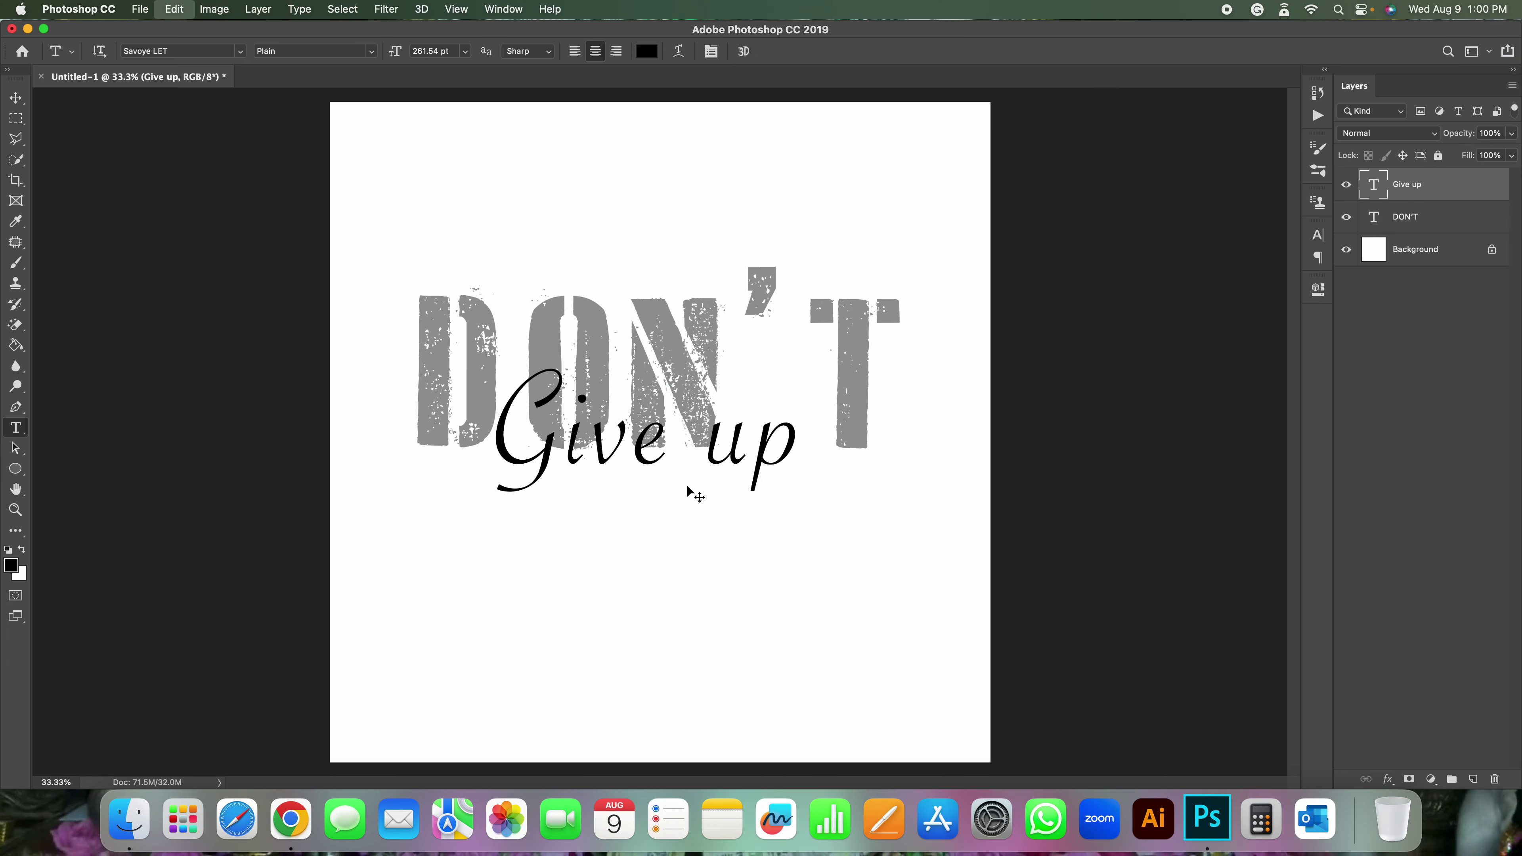
{"action": "left_click_drag", "start_coordinate": [719, 355], "coordinate": [643, 345]}
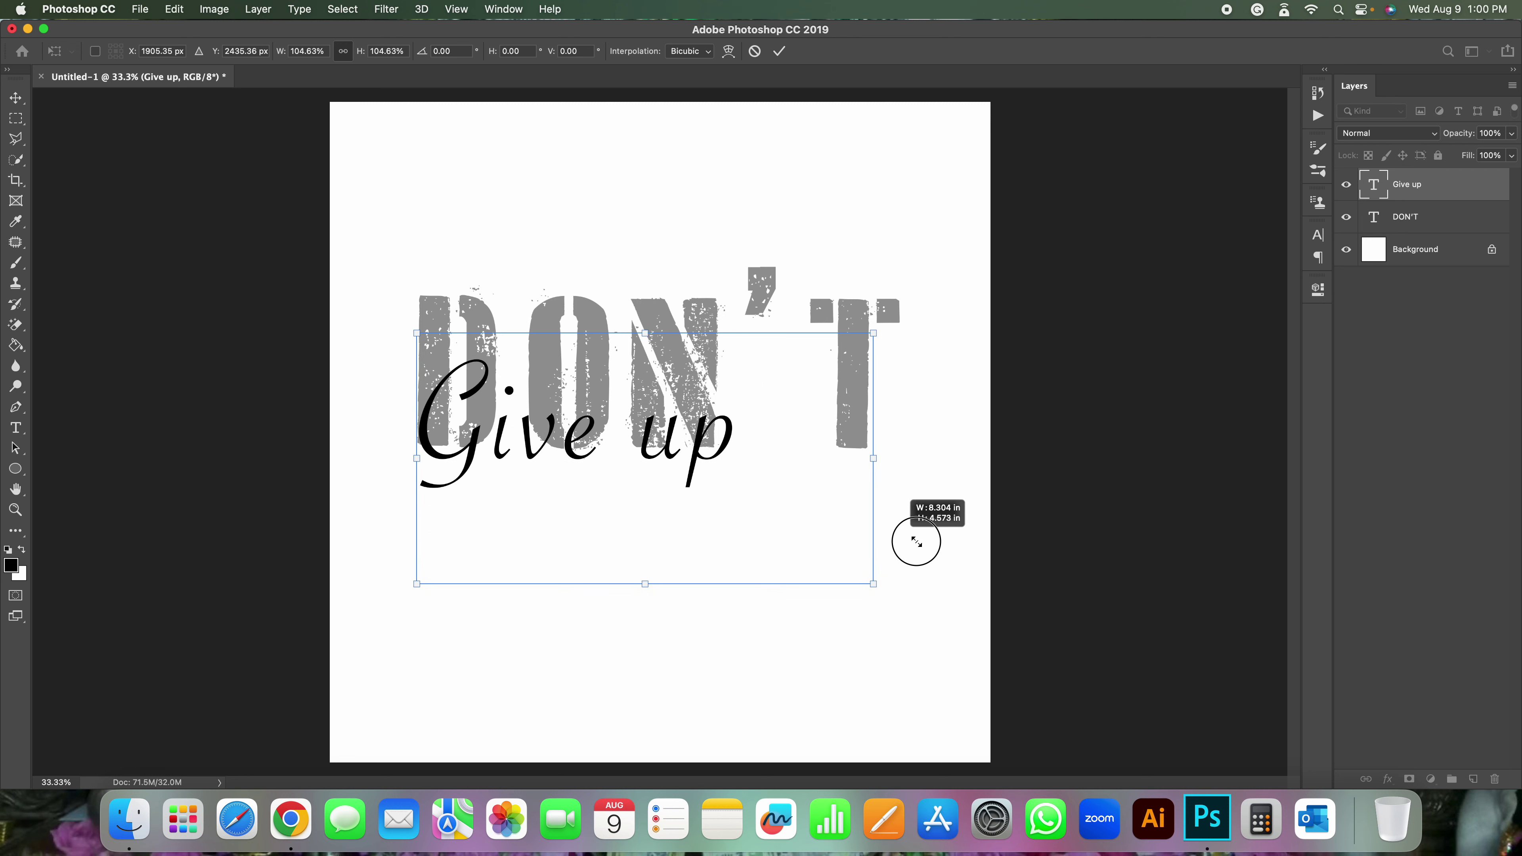
{"action": "left_click_drag", "start_coordinate": [736, 508], "coordinate": [935, 543]}
{"action": "left_click_drag", "start_coordinate": [758, 509], "coordinate": [756, 487]}
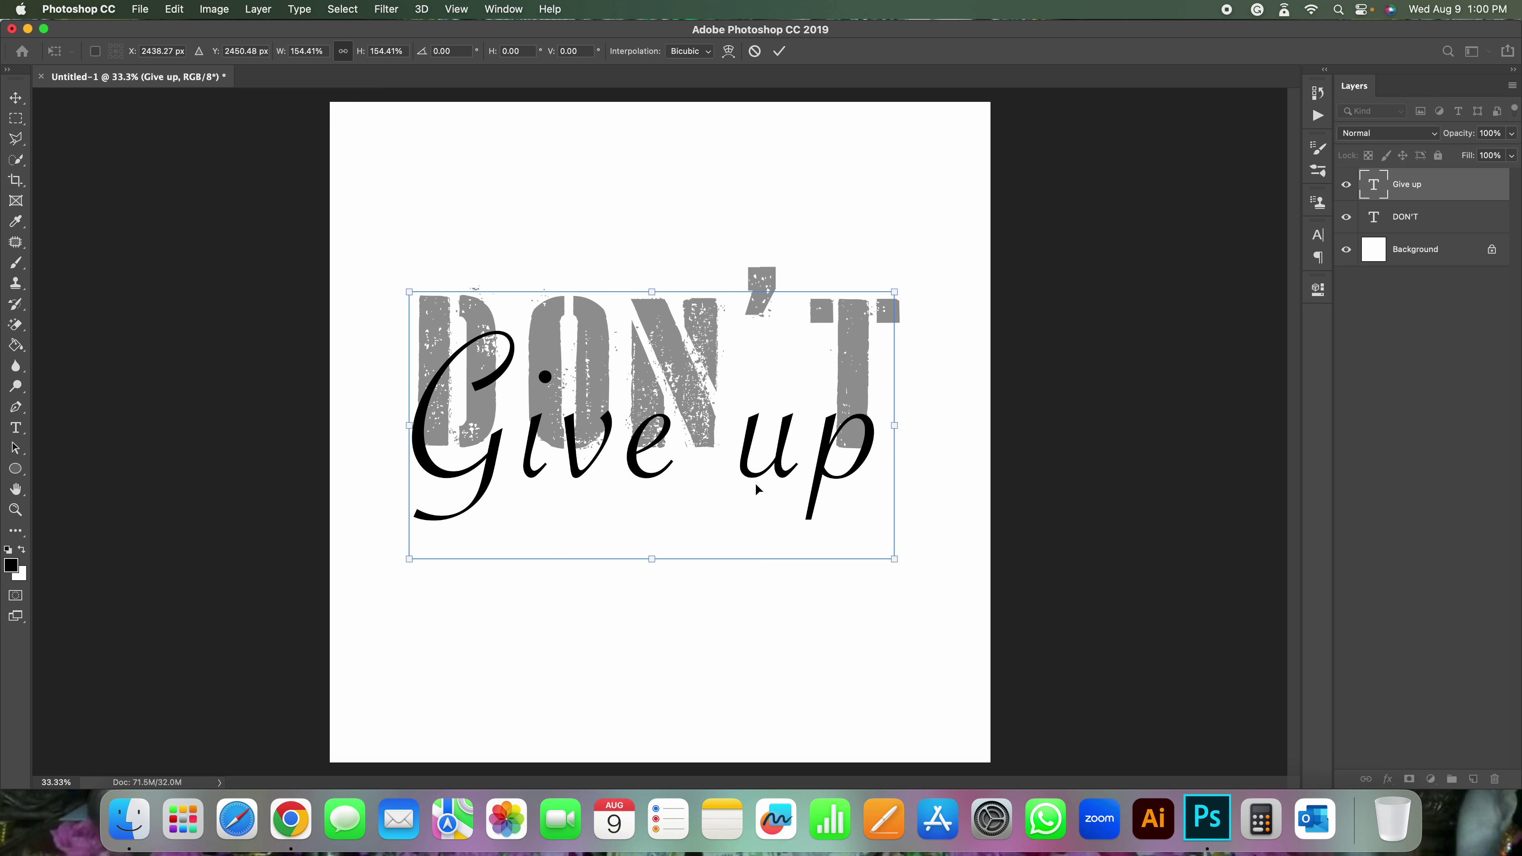
{"action": "key", "text": "Return"}
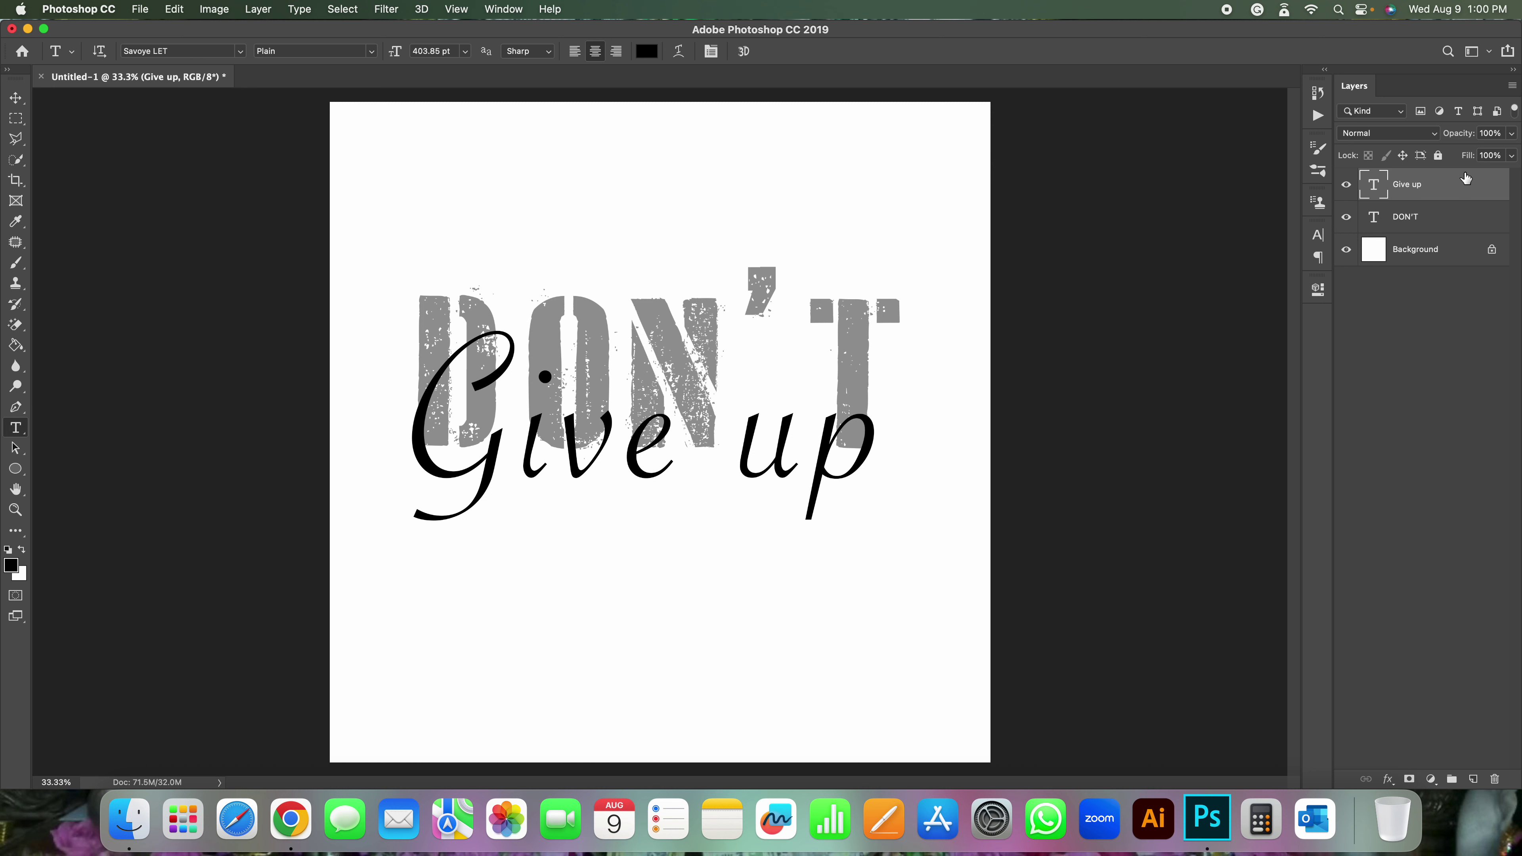
- Check the Give up layer options and keep the font style at Plain
{"action": "right_click", "coordinate": [1455, 190]}
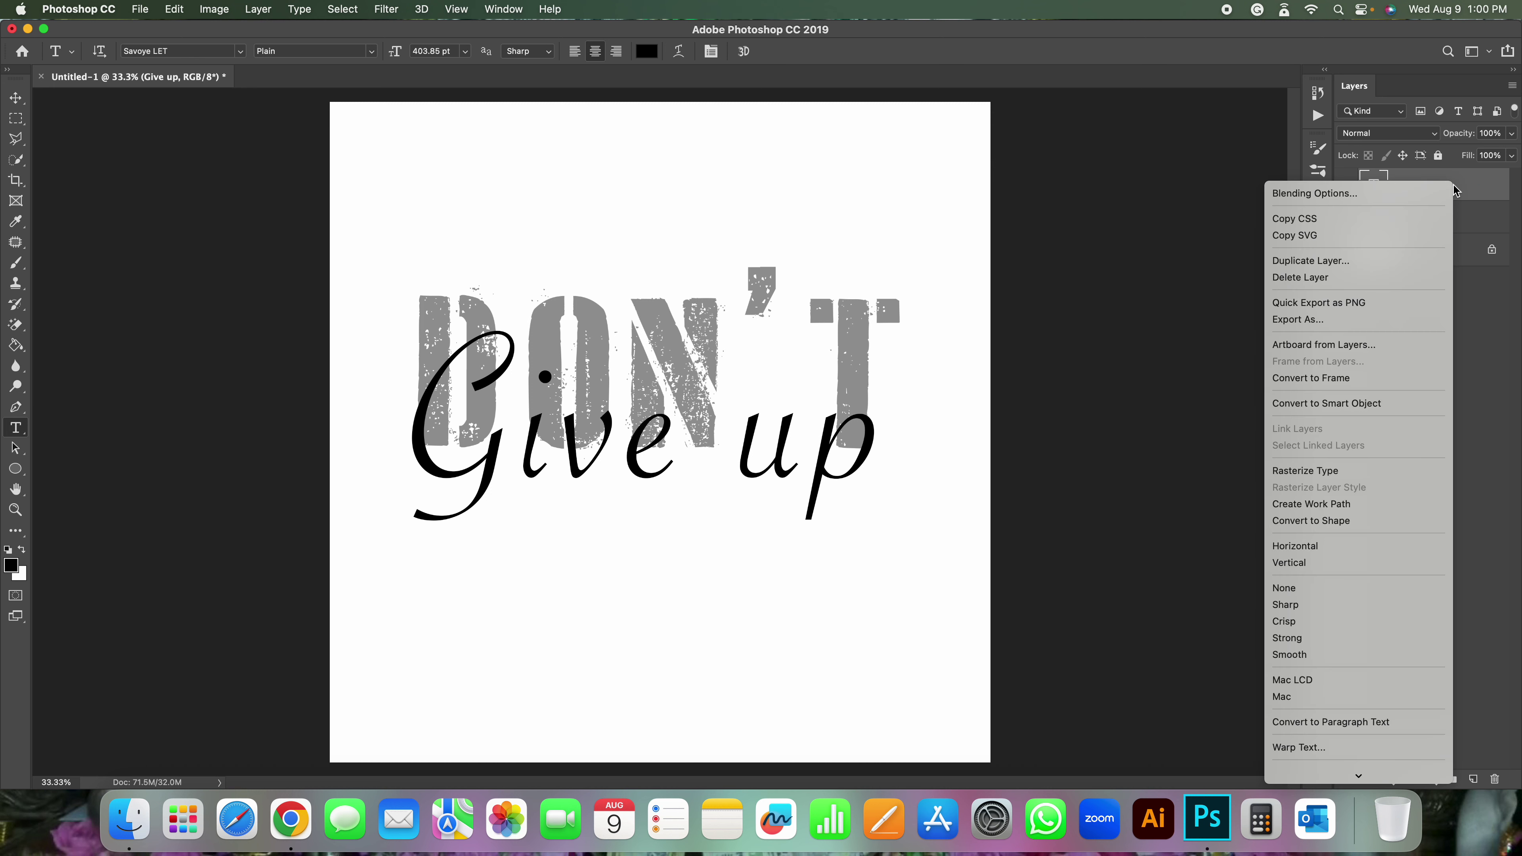
{"action": "left_click", "coordinate": [1456, 213]}
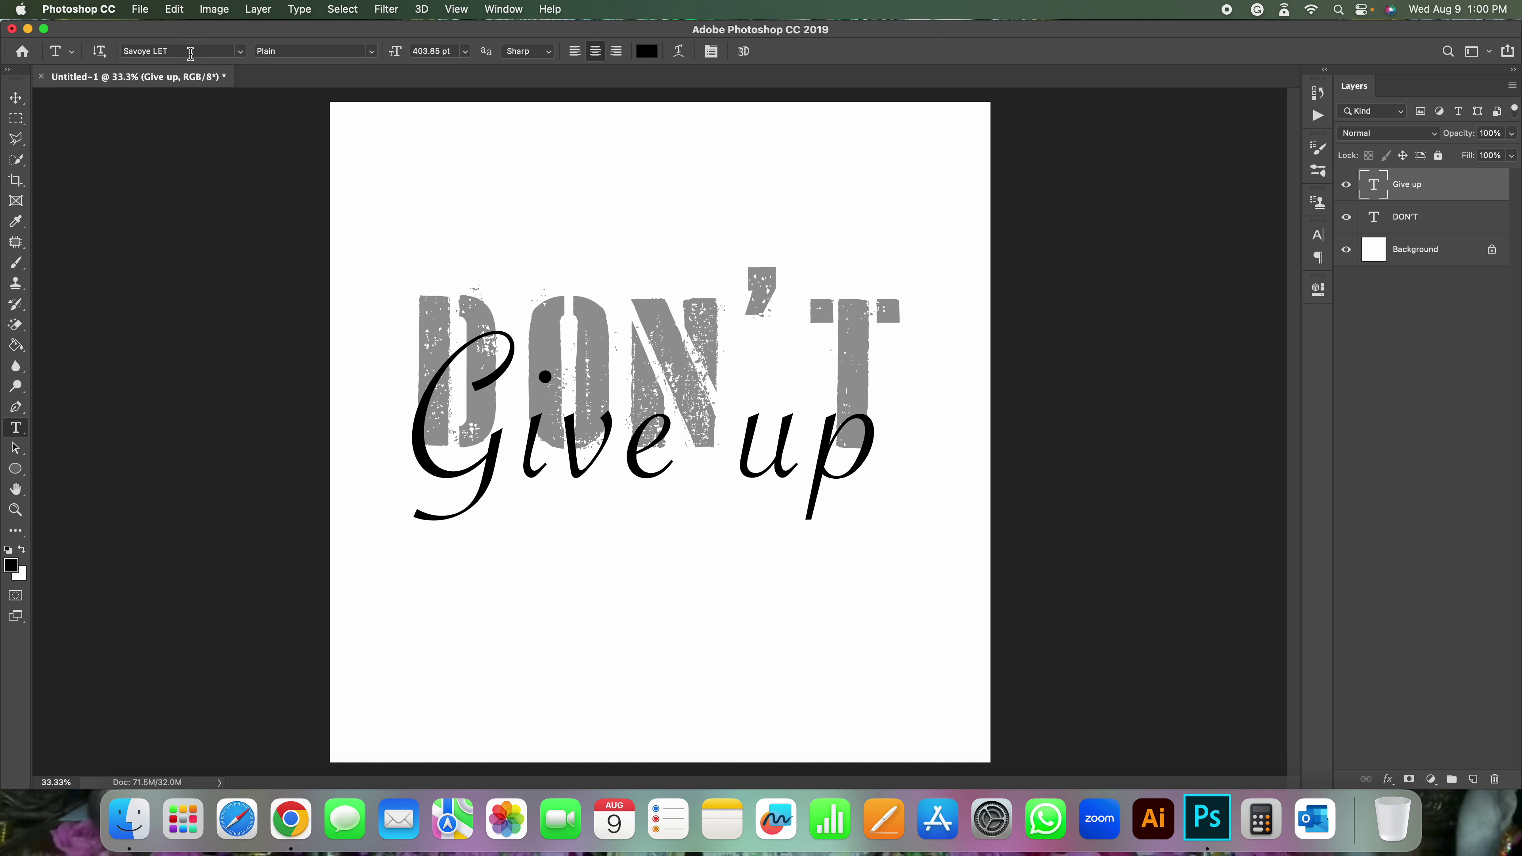
{"action": "left_click", "coordinate": [374, 55]}
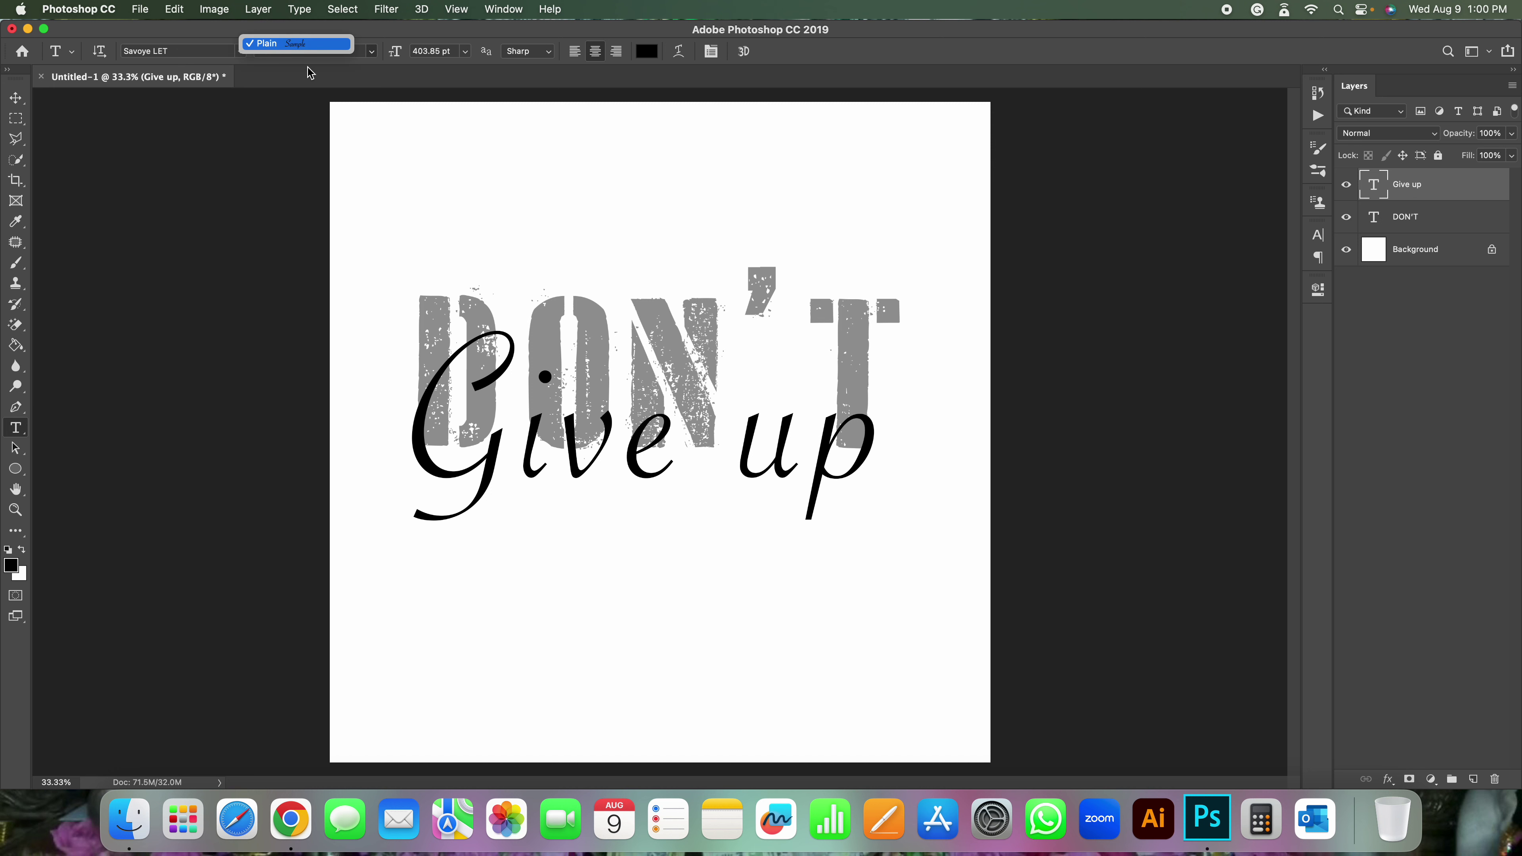
{"action": "left_click", "coordinate": [280, 47]}
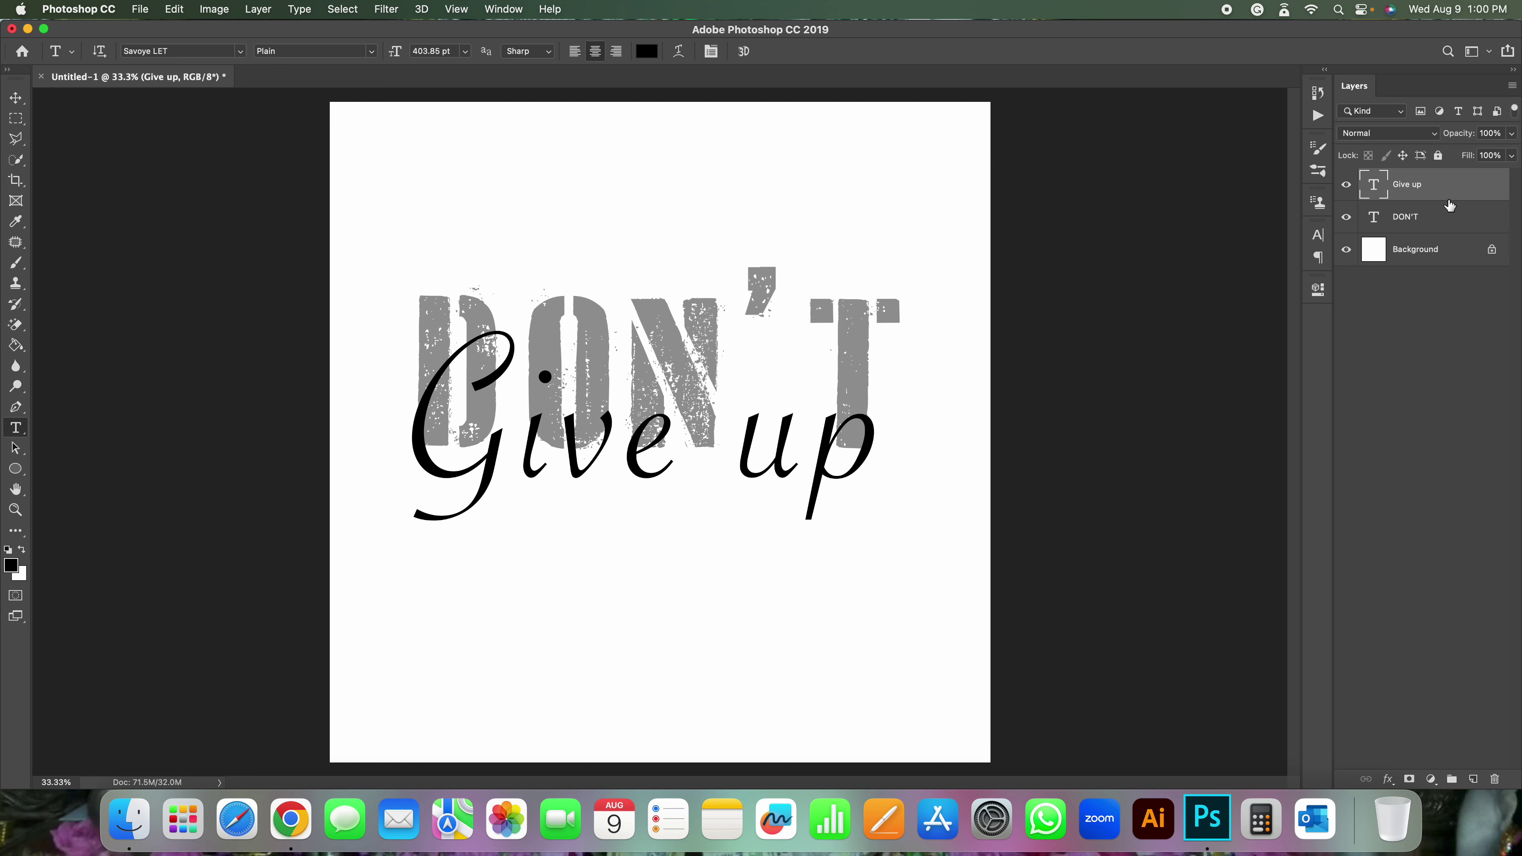
- Add a black Stroke effect to the 'Give up' layer in Blending Options
{"action": "right_click", "coordinate": [1437, 188]}
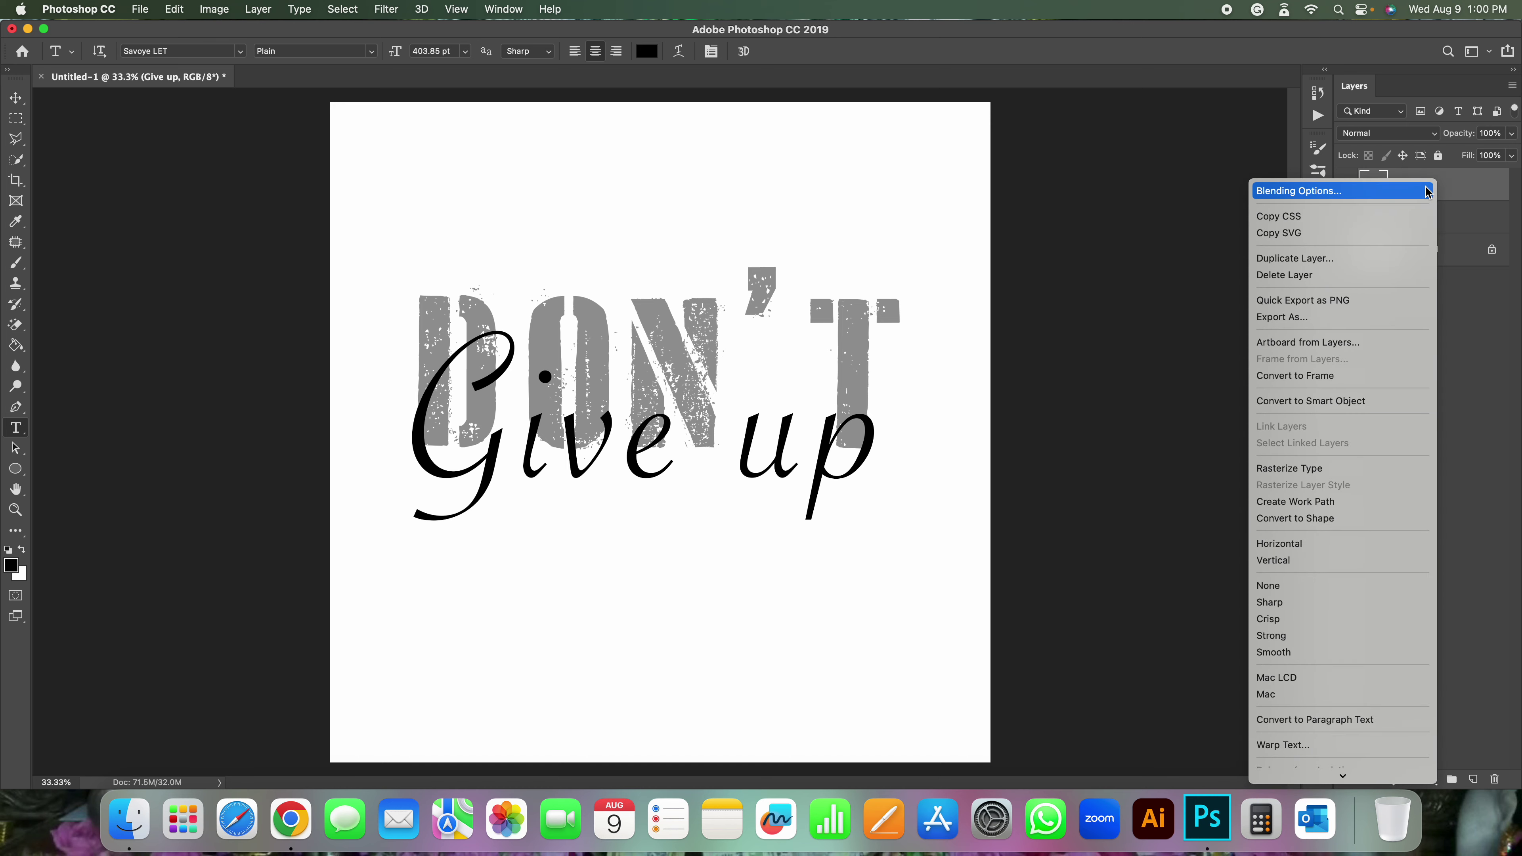
{"action": "left_click", "coordinate": [1404, 192]}
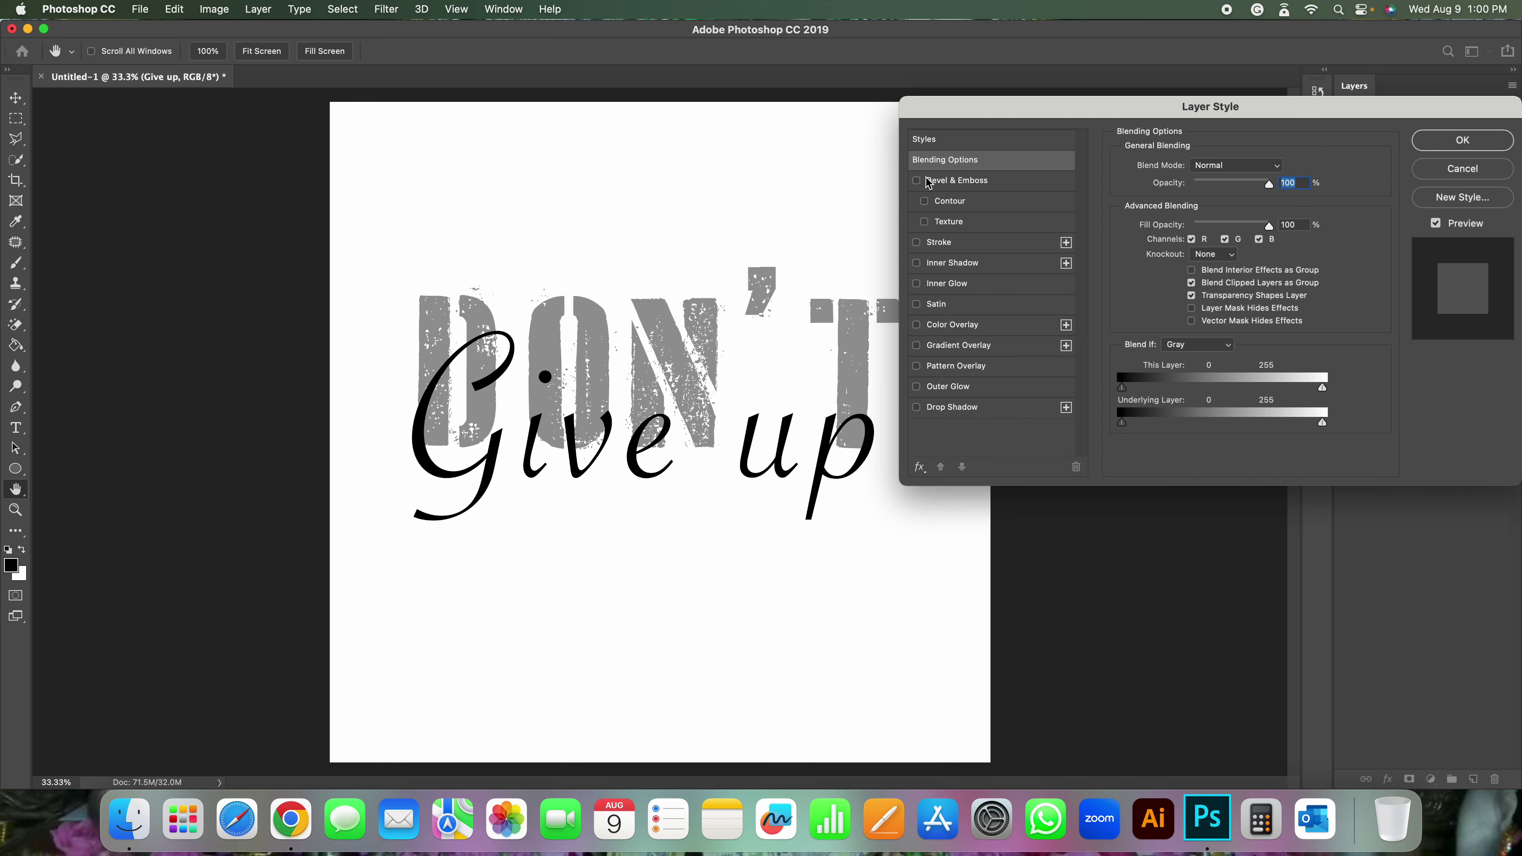
{"action": "left_click", "coordinate": [944, 246]}
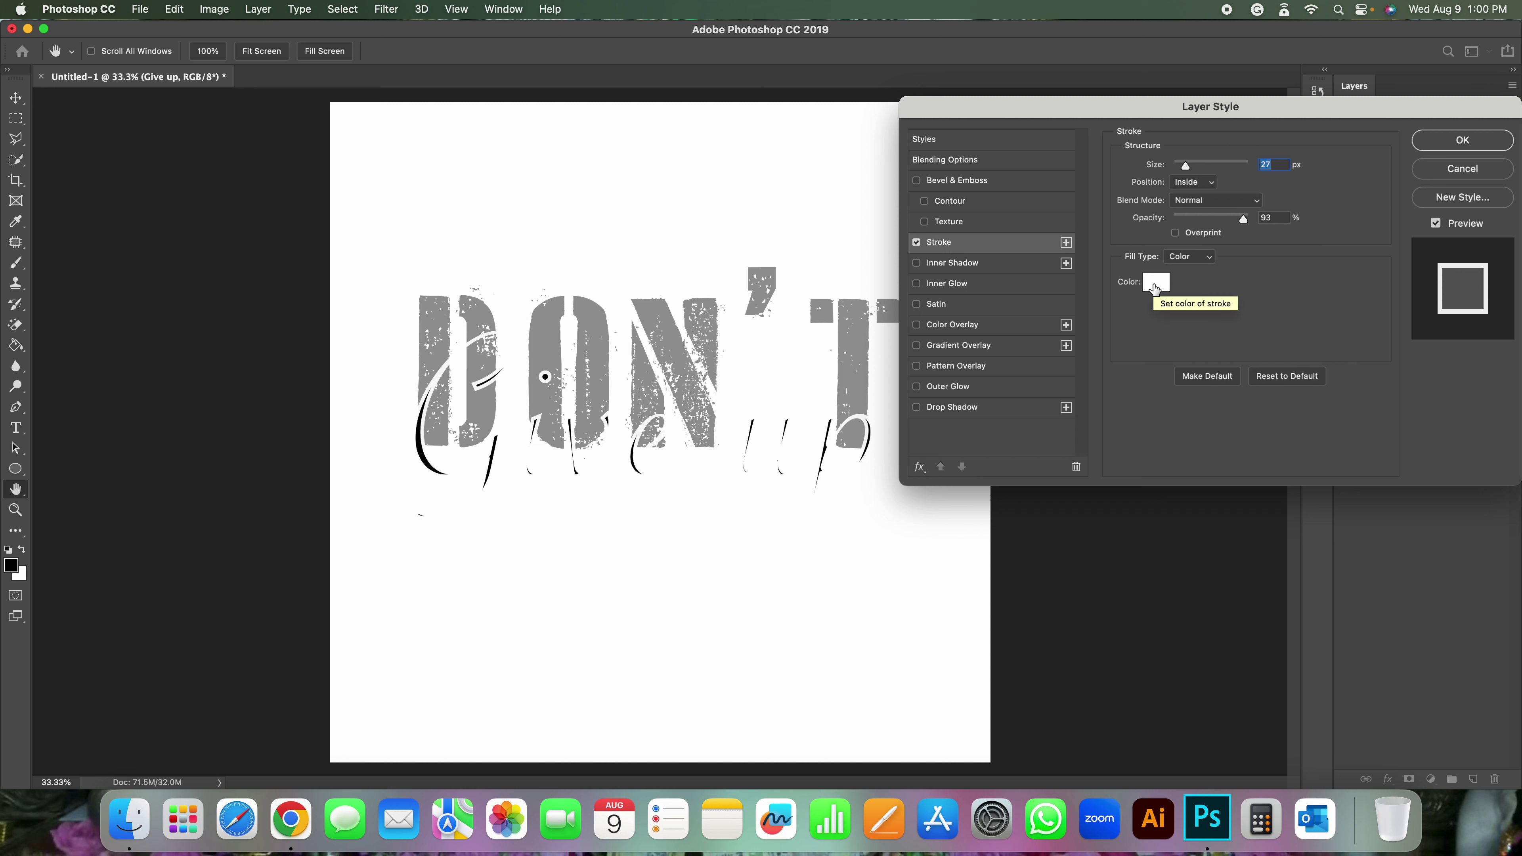
{"action": "left_click", "coordinate": [1155, 281]}
{"action": "left_click_drag", "start_coordinate": [1157, 487], "coordinate": [1007, 653]}
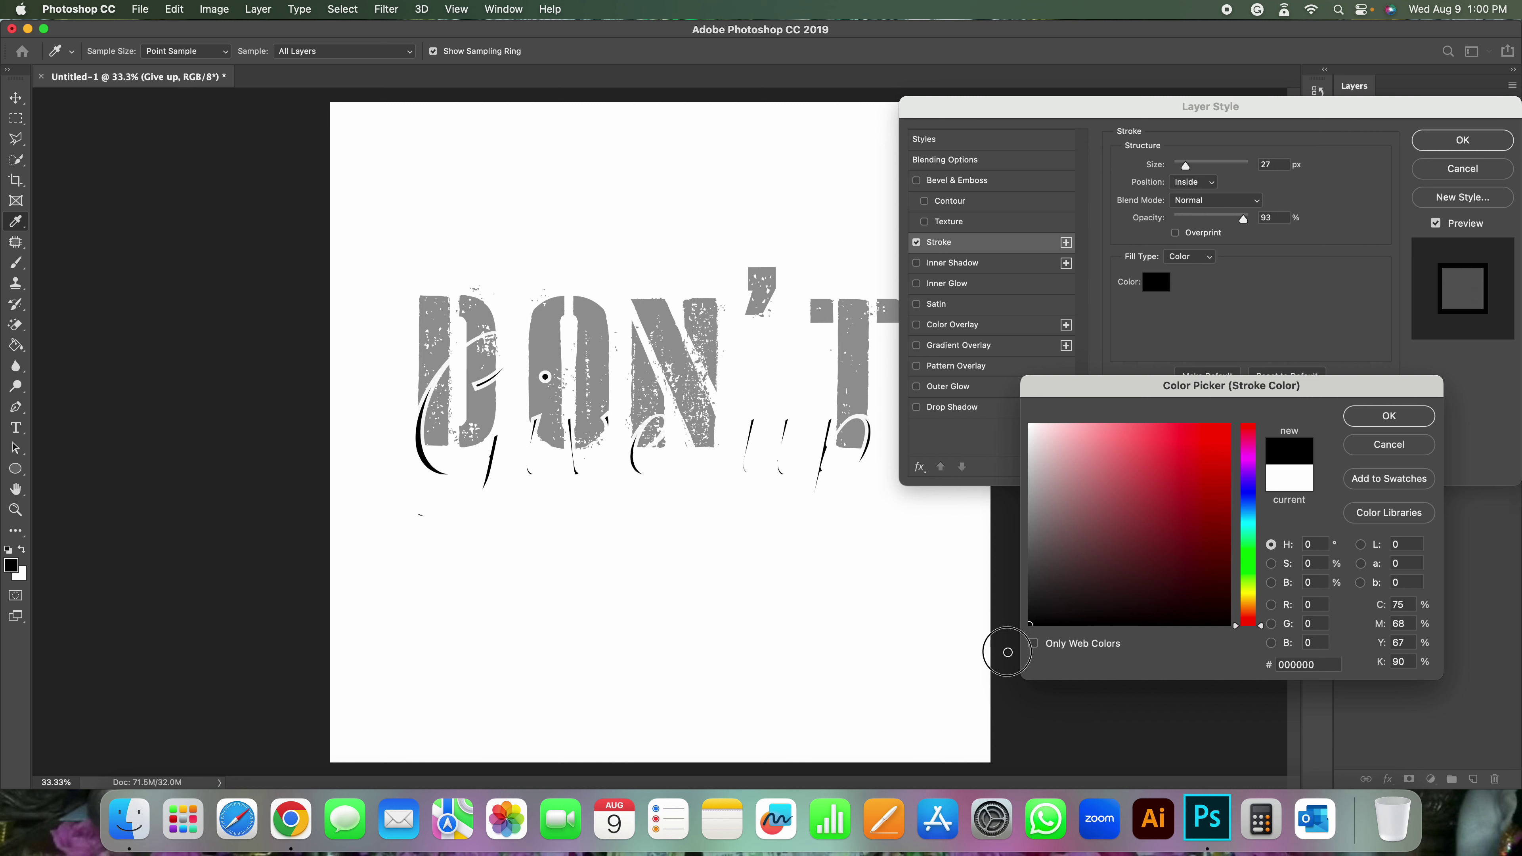
{"action": "left_click", "coordinate": [1388, 416]}
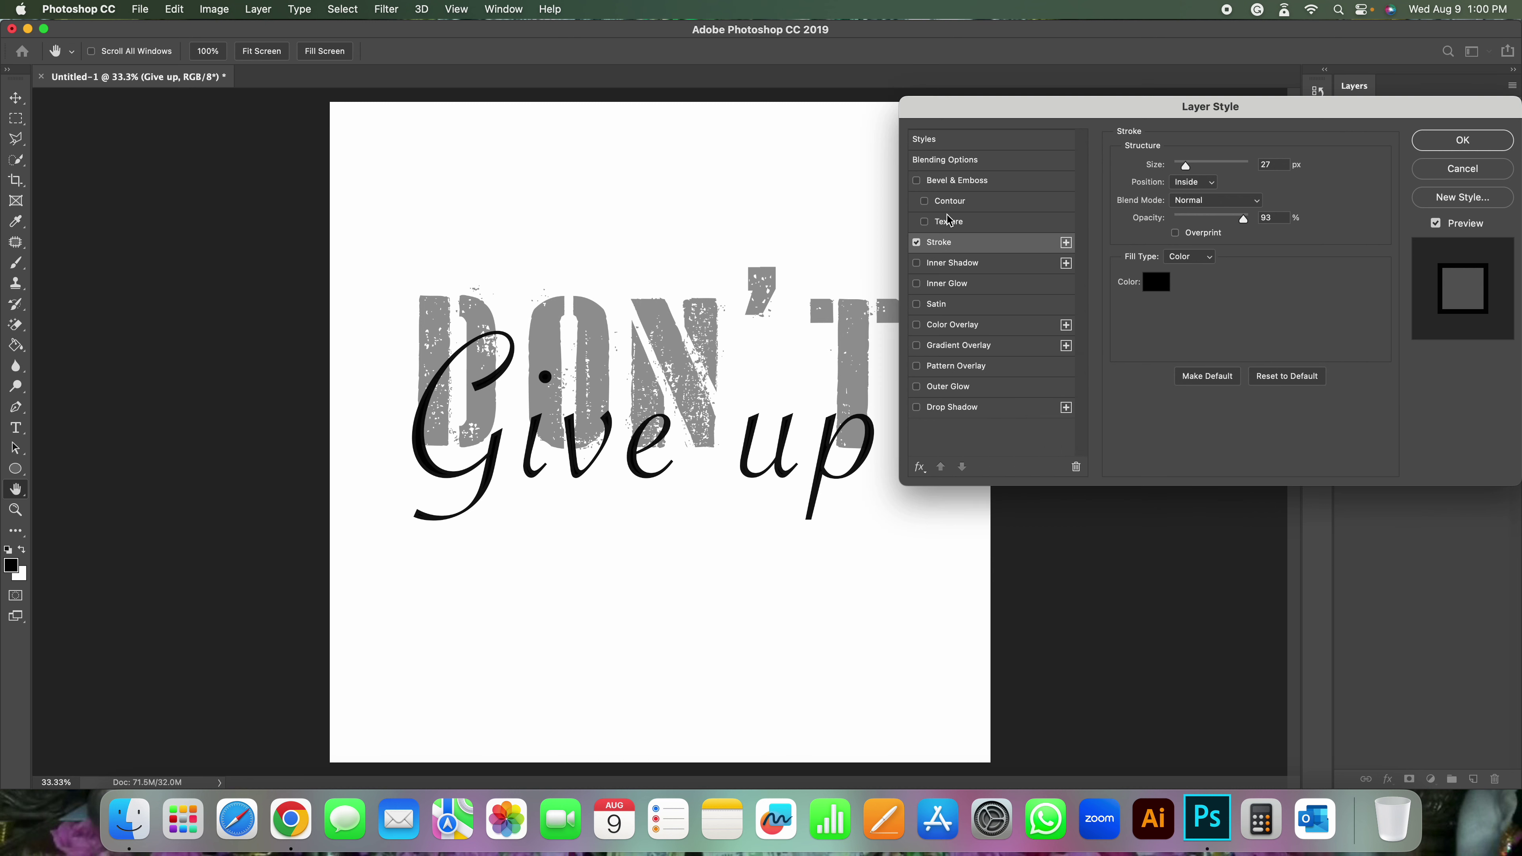
{"action": "left_click", "coordinate": [916, 242]}
{"action": "left_click", "coordinate": [935, 246]}
- Set the stroke position to Outside and size to 27 px, then apply it
{"action": "left_click", "coordinate": [983, 248]}
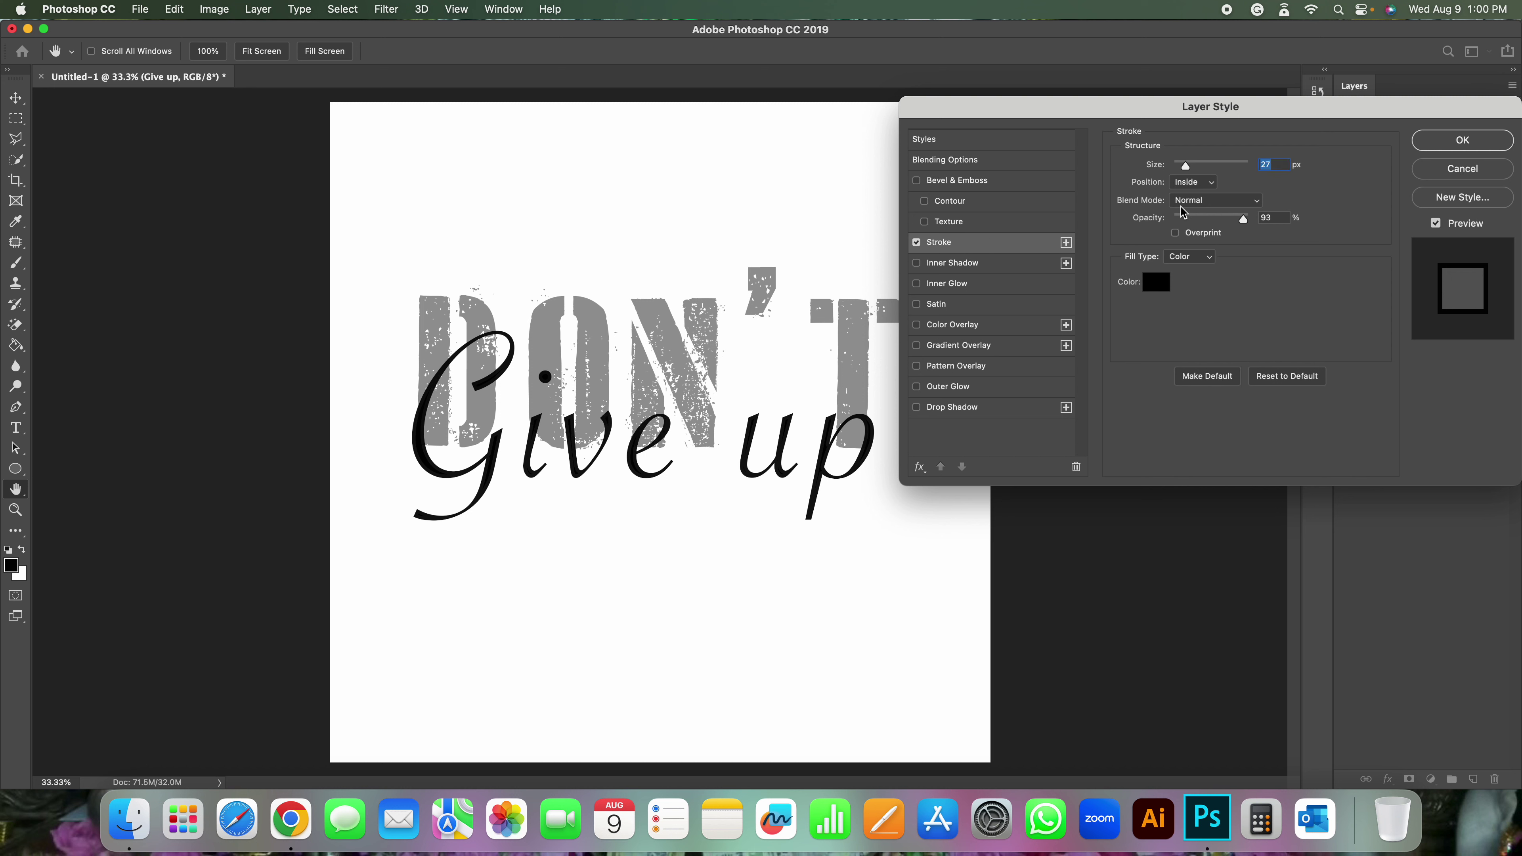
{"action": "left_click", "coordinate": [1200, 189]}
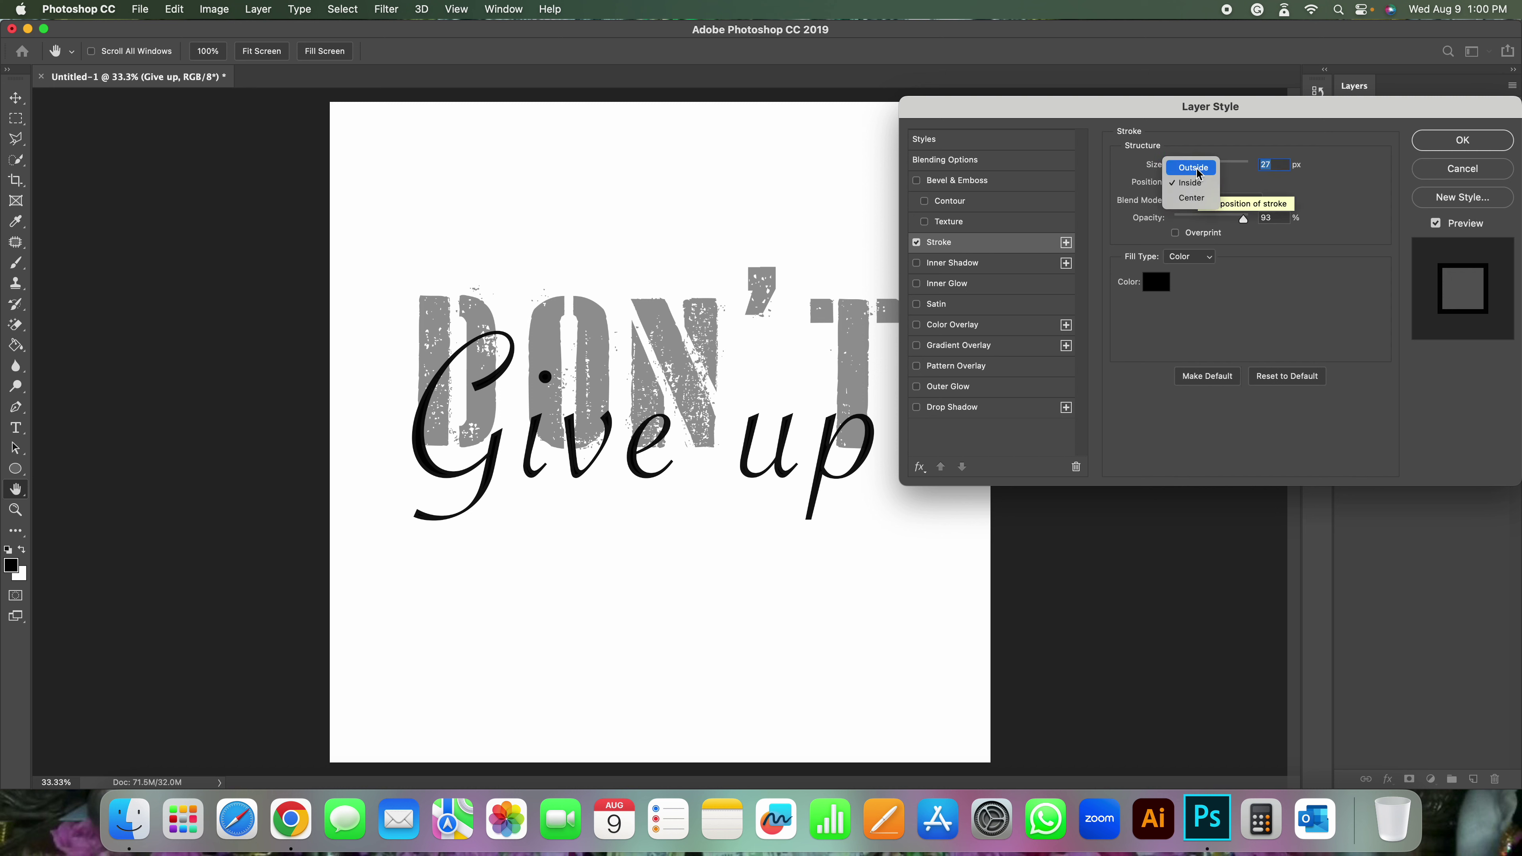
{"action": "left_click", "coordinate": [1200, 174]}
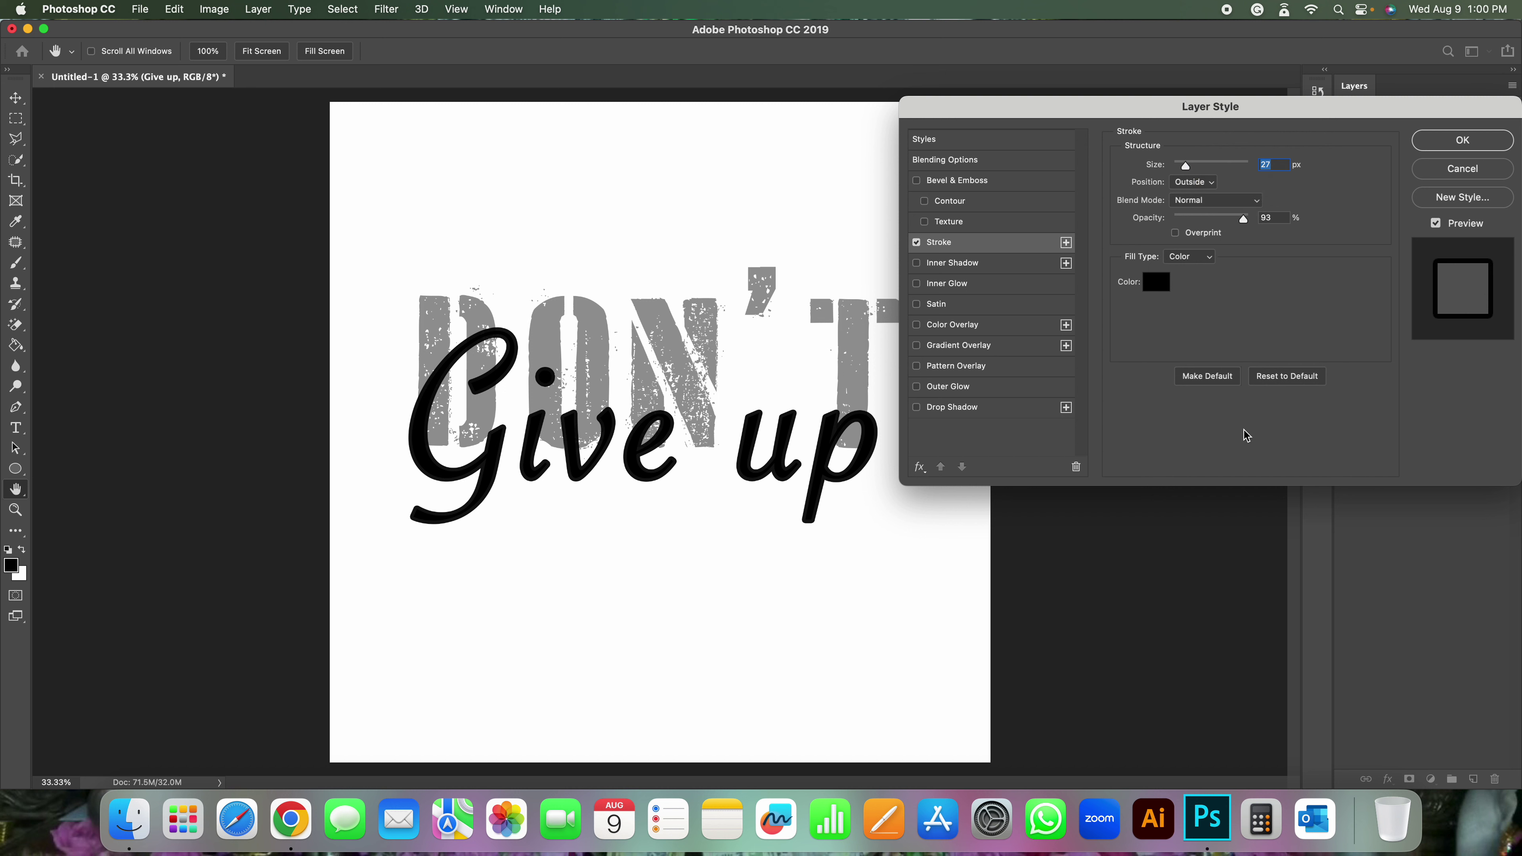
{"action": "left_click", "coordinate": [1280, 167]}
{"action": "key", "text": "Left"}
{"action": "mouse_move", "coordinate": [1187, 172]}
{"action": "left_mouse_down"}
{"action": "mouse_move", "coordinate": [1222, 170]}
{"action": "mouse_move", "coordinate": [1184, 173]}
{"action": "left_mouse_up"}
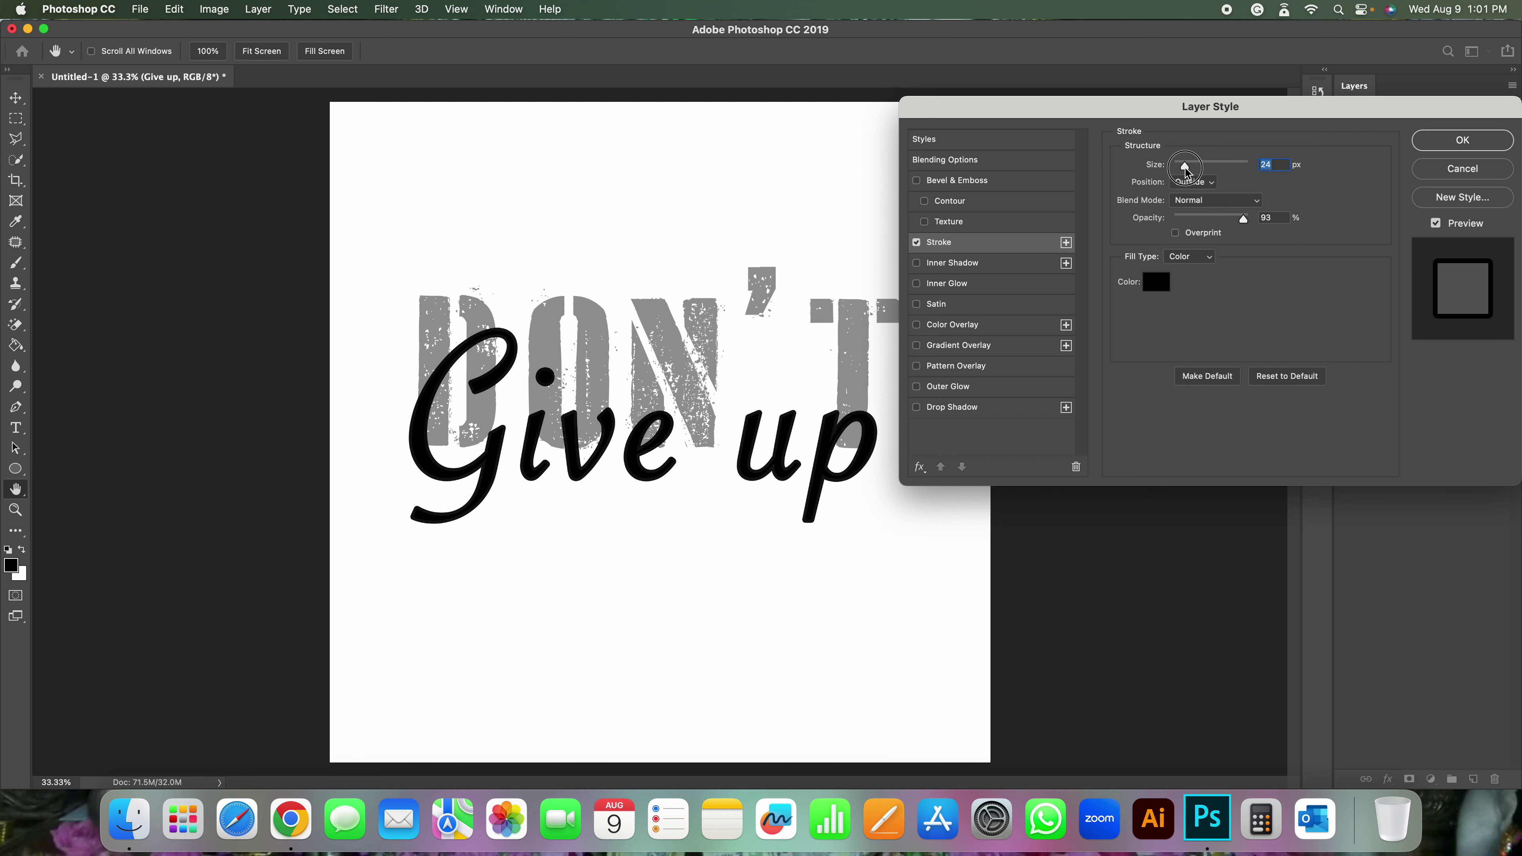
{"action": "left_click_drag", "start_coordinate": [1183, 173], "coordinate": [1185, 172]}
{"action": "left_click", "coordinate": [917, 243]}
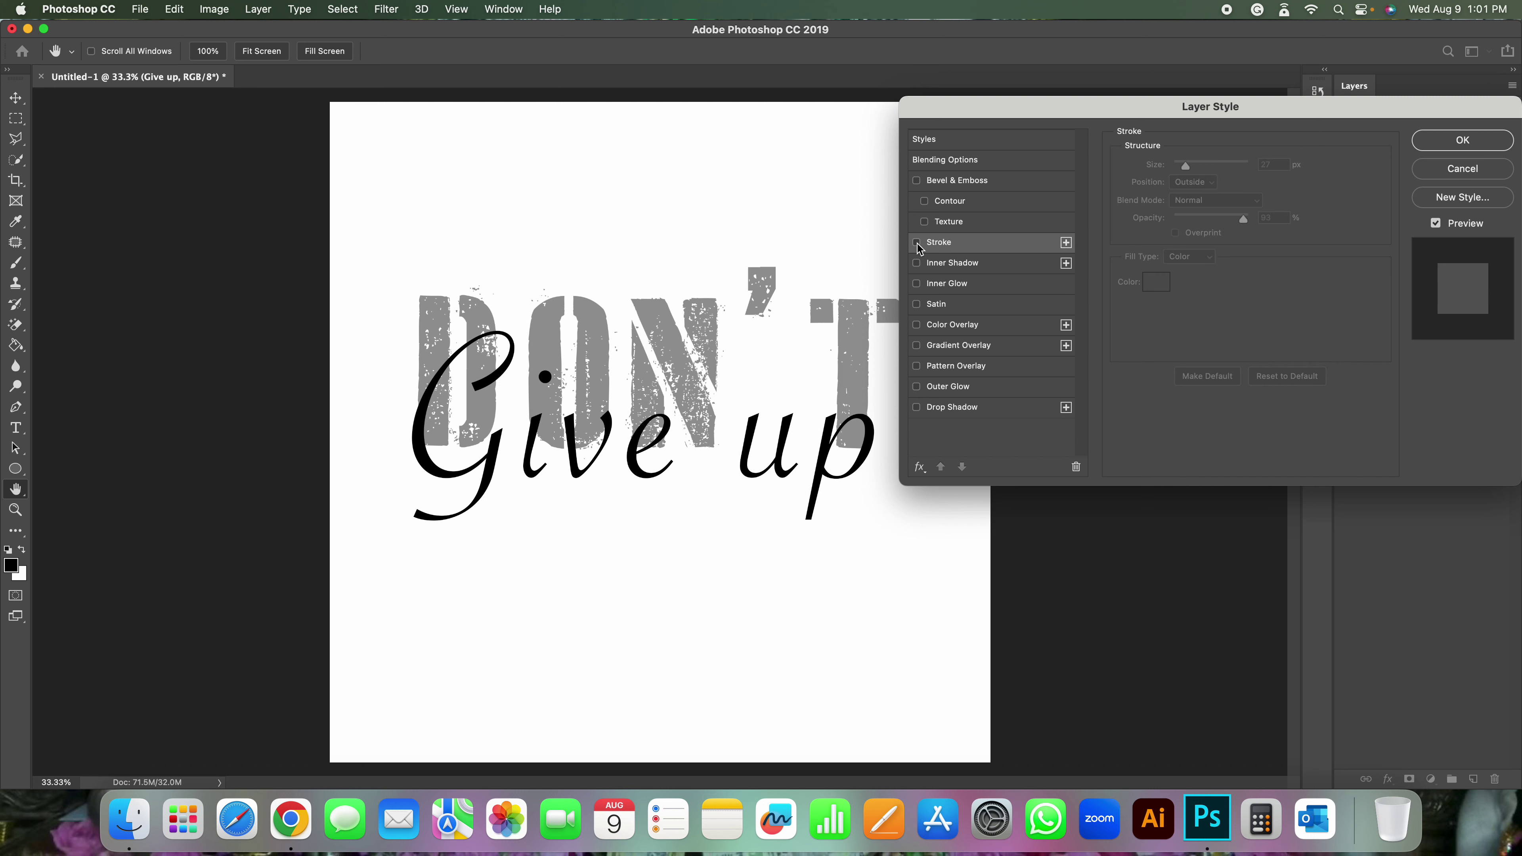
{"action": "left_click", "coordinate": [917, 243]}
{"action": "left_click", "coordinate": [917, 243]}
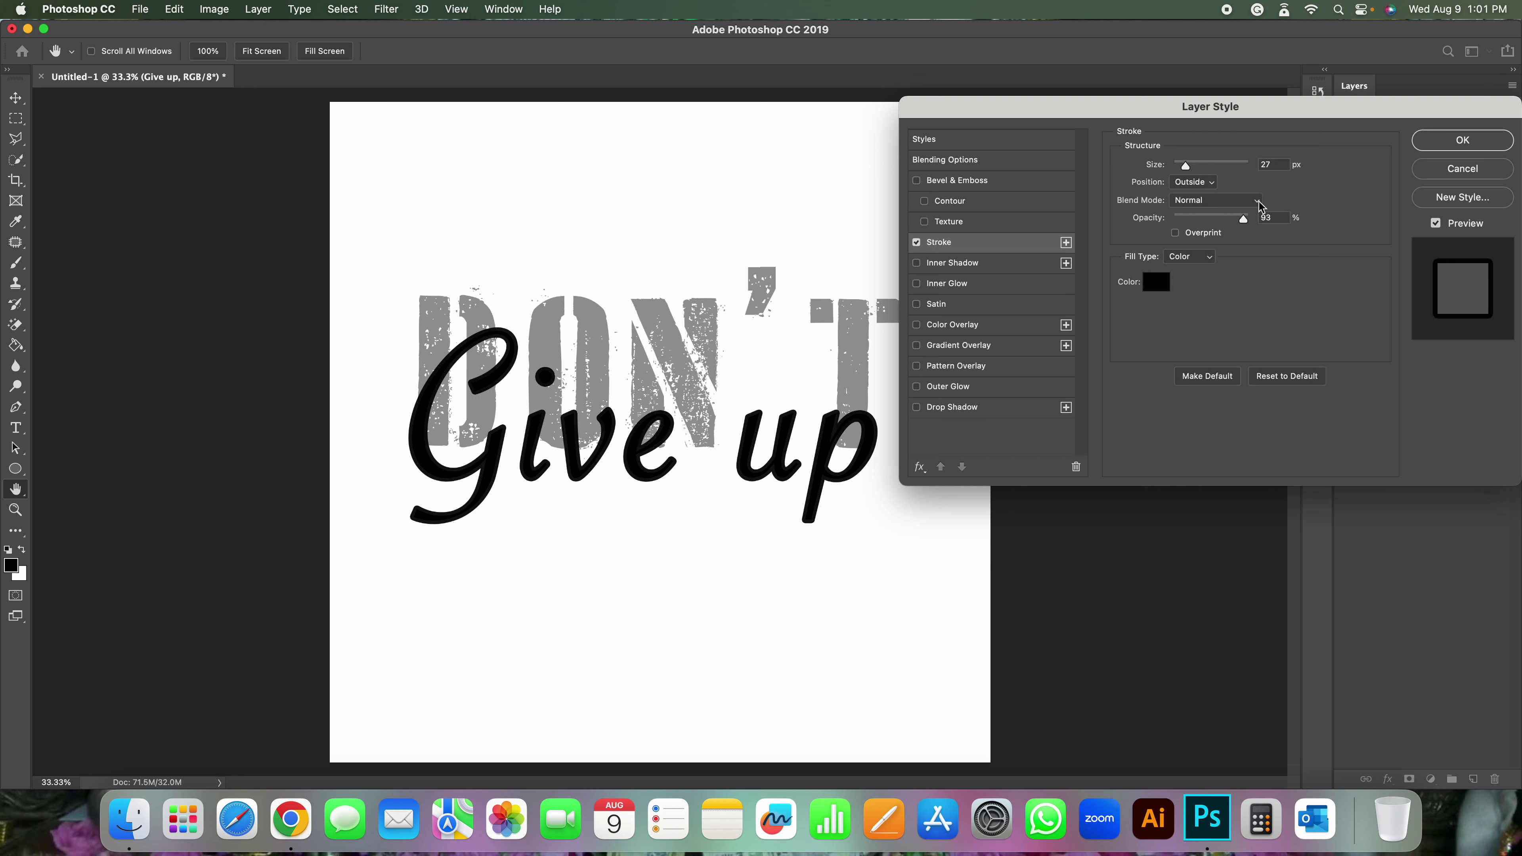
{"action": "left_click", "coordinate": [1441, 147]}
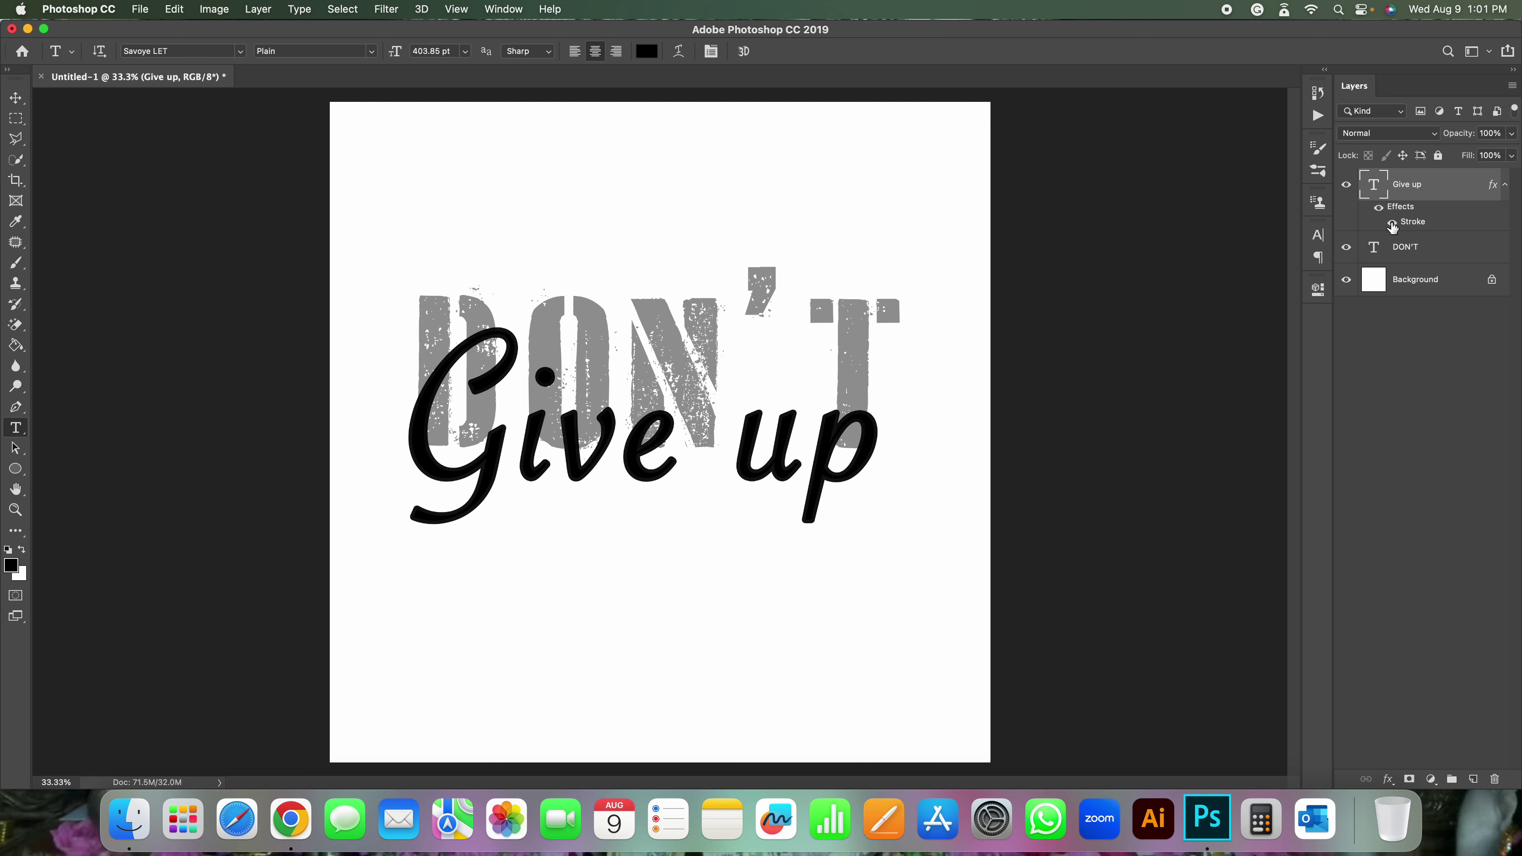
{"action": "left_click", "coordinate": [1391, 223]}
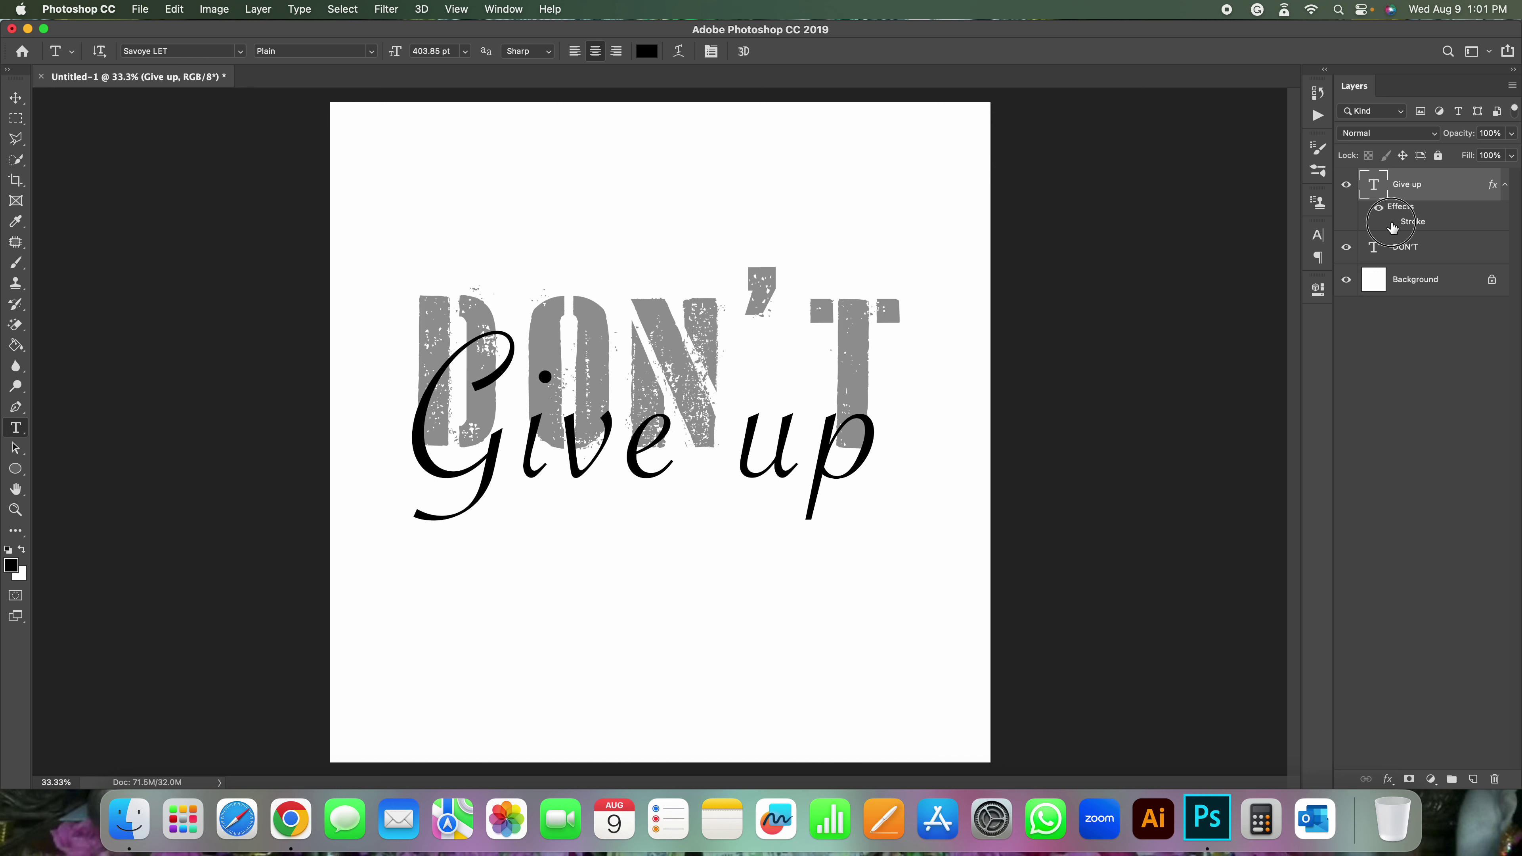
{"action": "left_click", "coordinate": [1391, 223]}
{"action": "left_click", "coordinate": [1391, 223]}
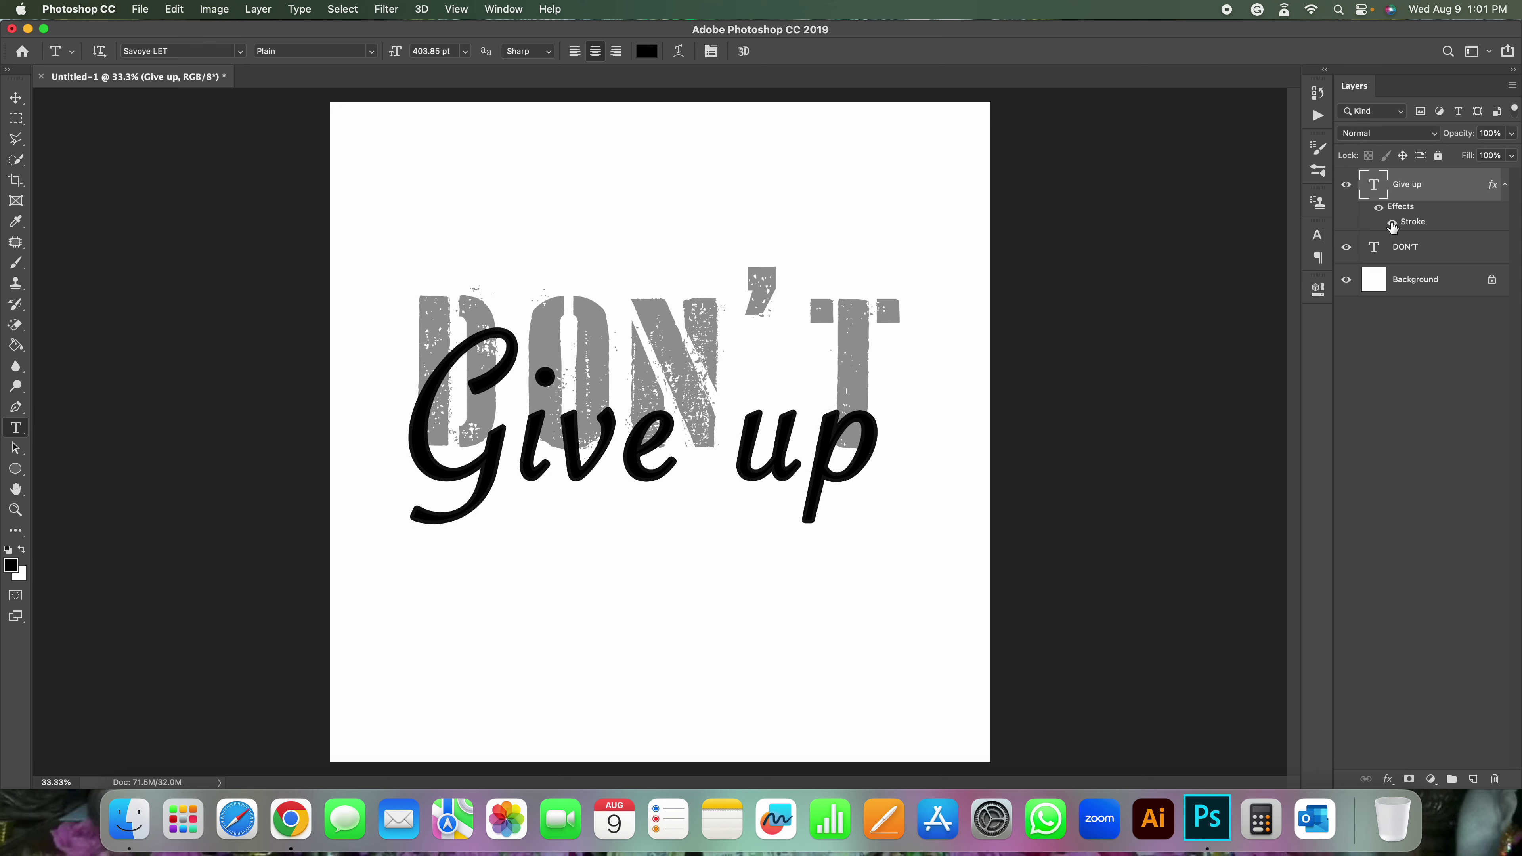
{"action": "right_click", "coordinate": [1422, 177]}
{"action": "left_click", "coordinate": [1367, 185]}
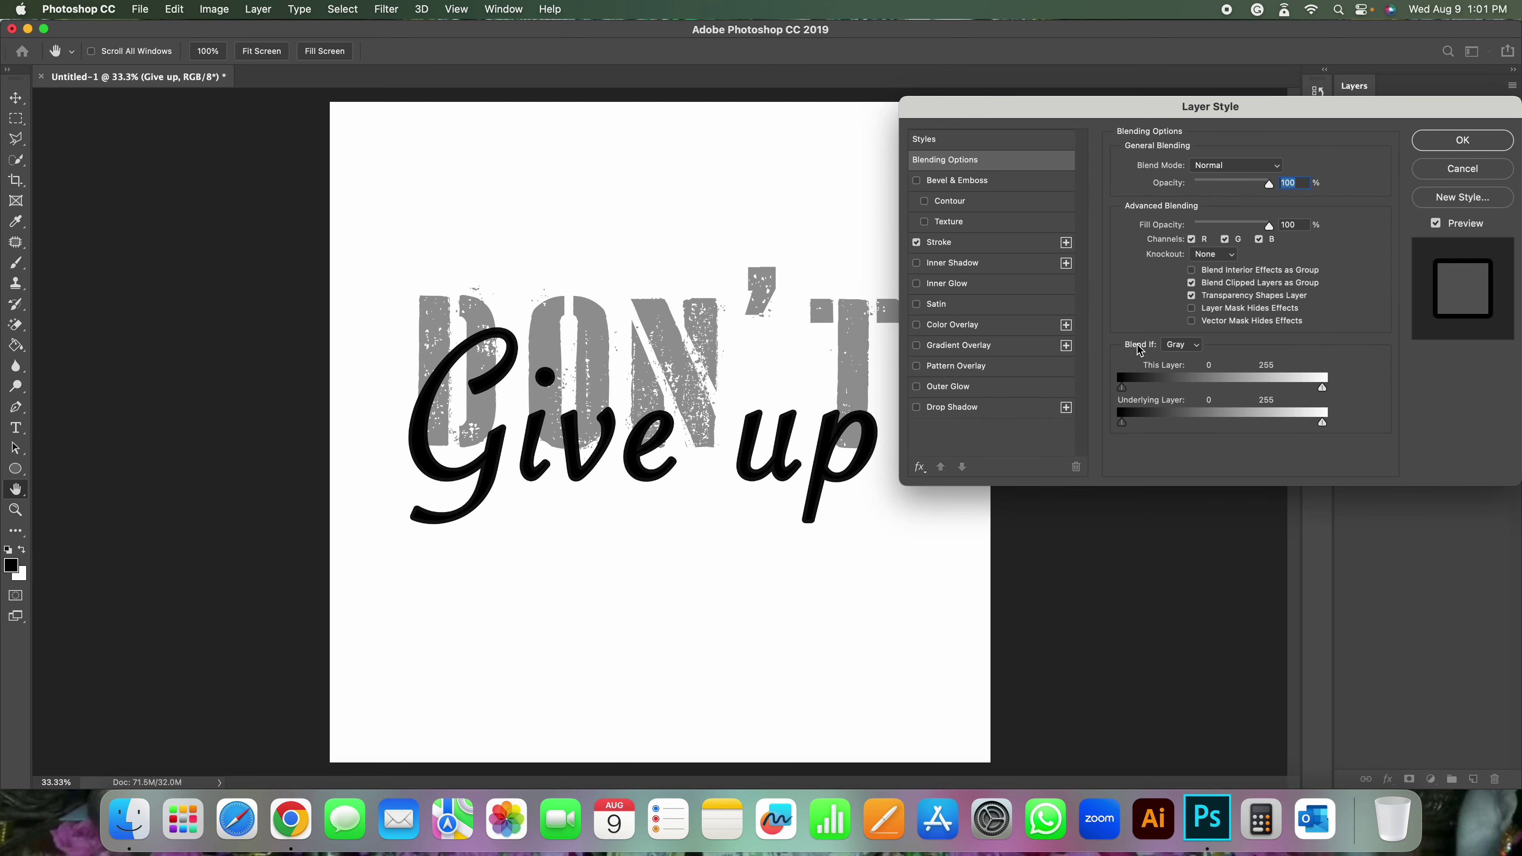
{"action": "left_click", "coordinate": [1454, 142]}
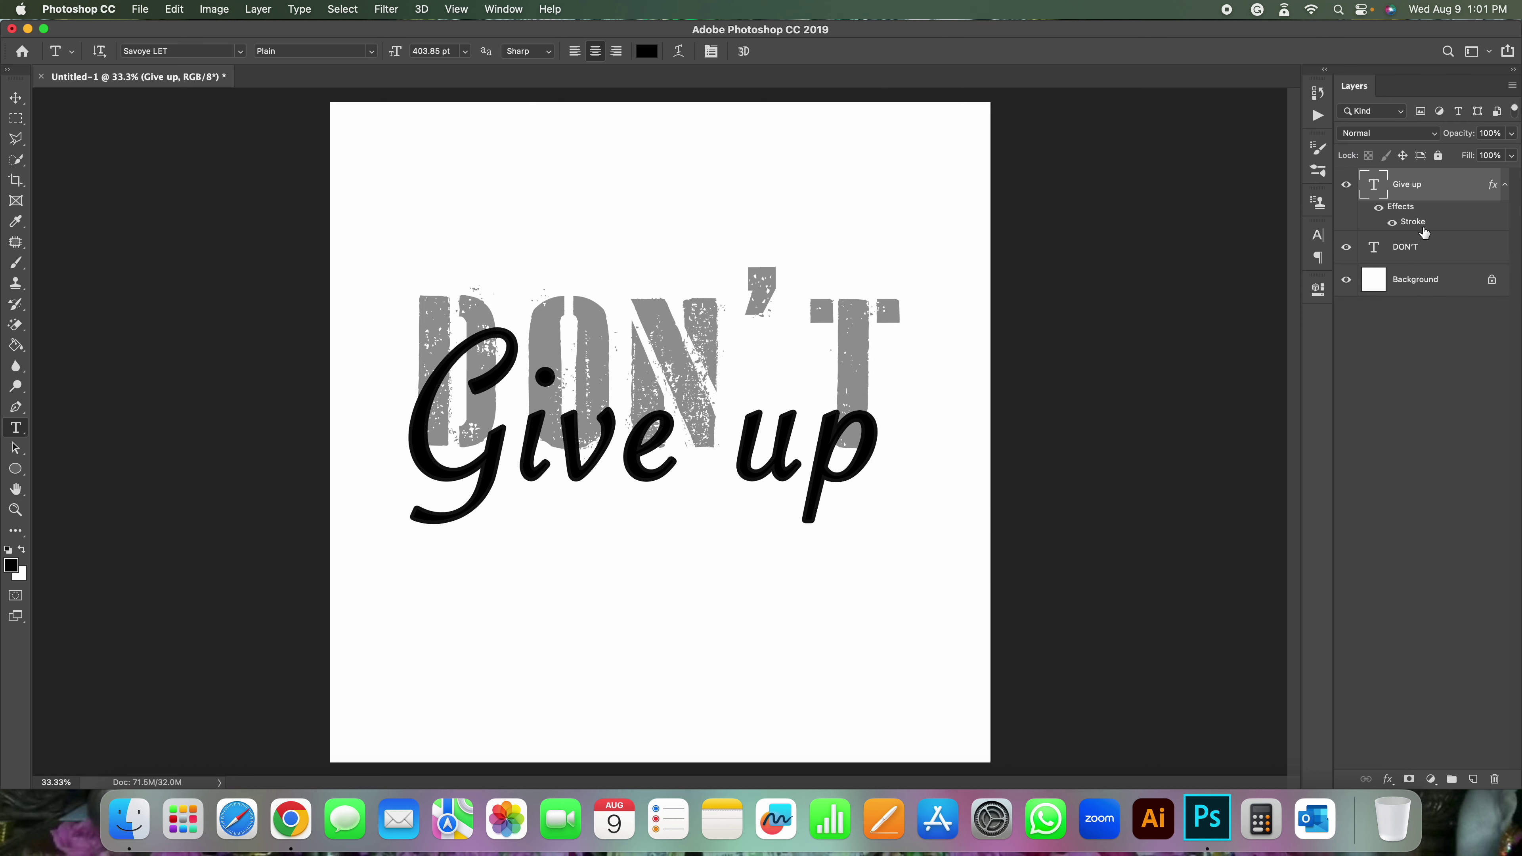
{"action": "left_click", "coordinate": [1504, 185]}
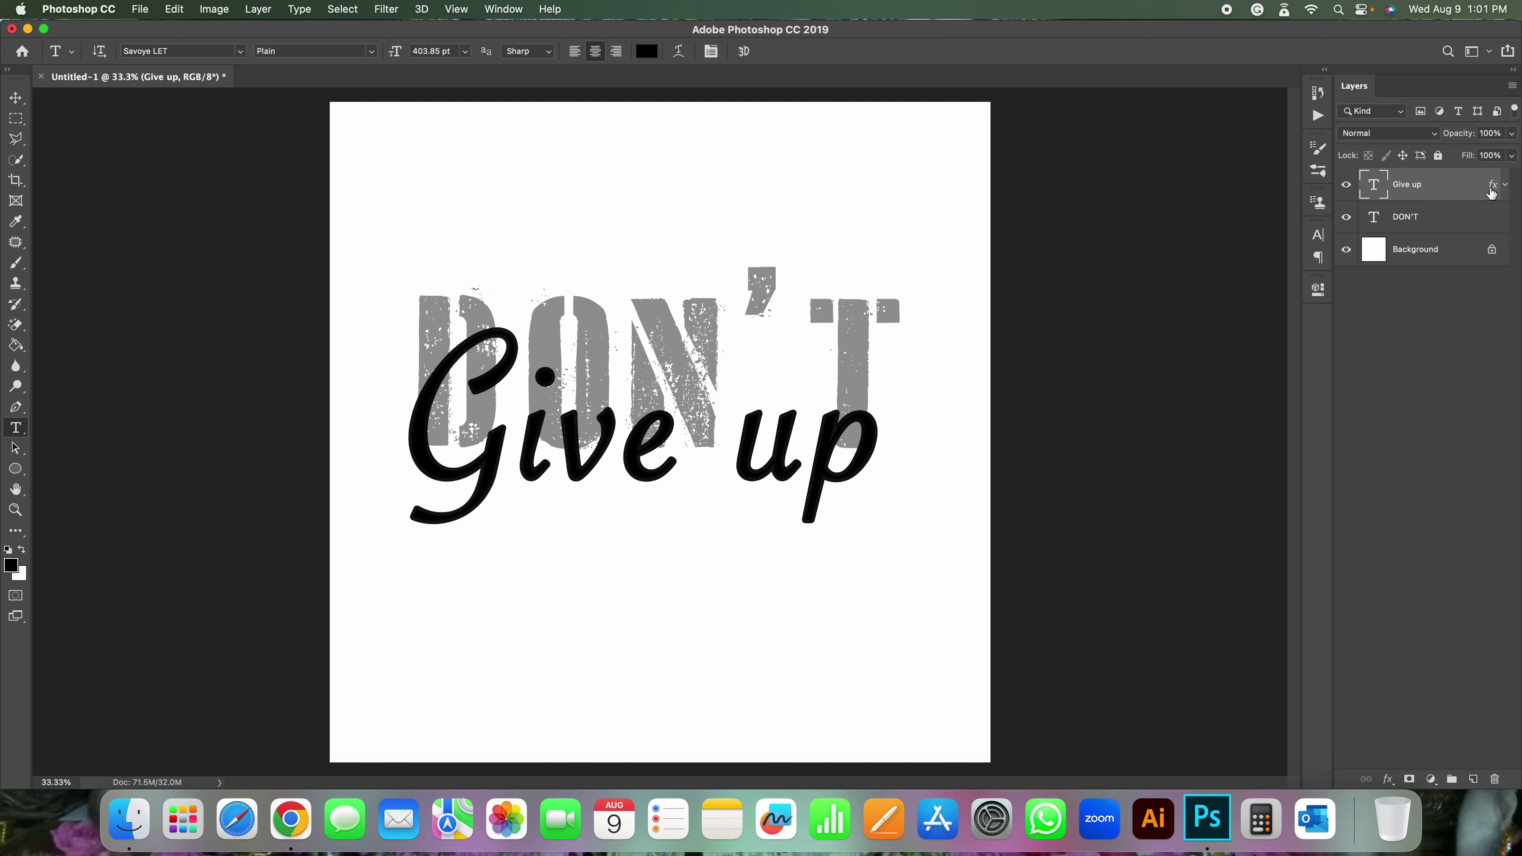
{"action": "left_click", "coordinate": [1507, 186]}
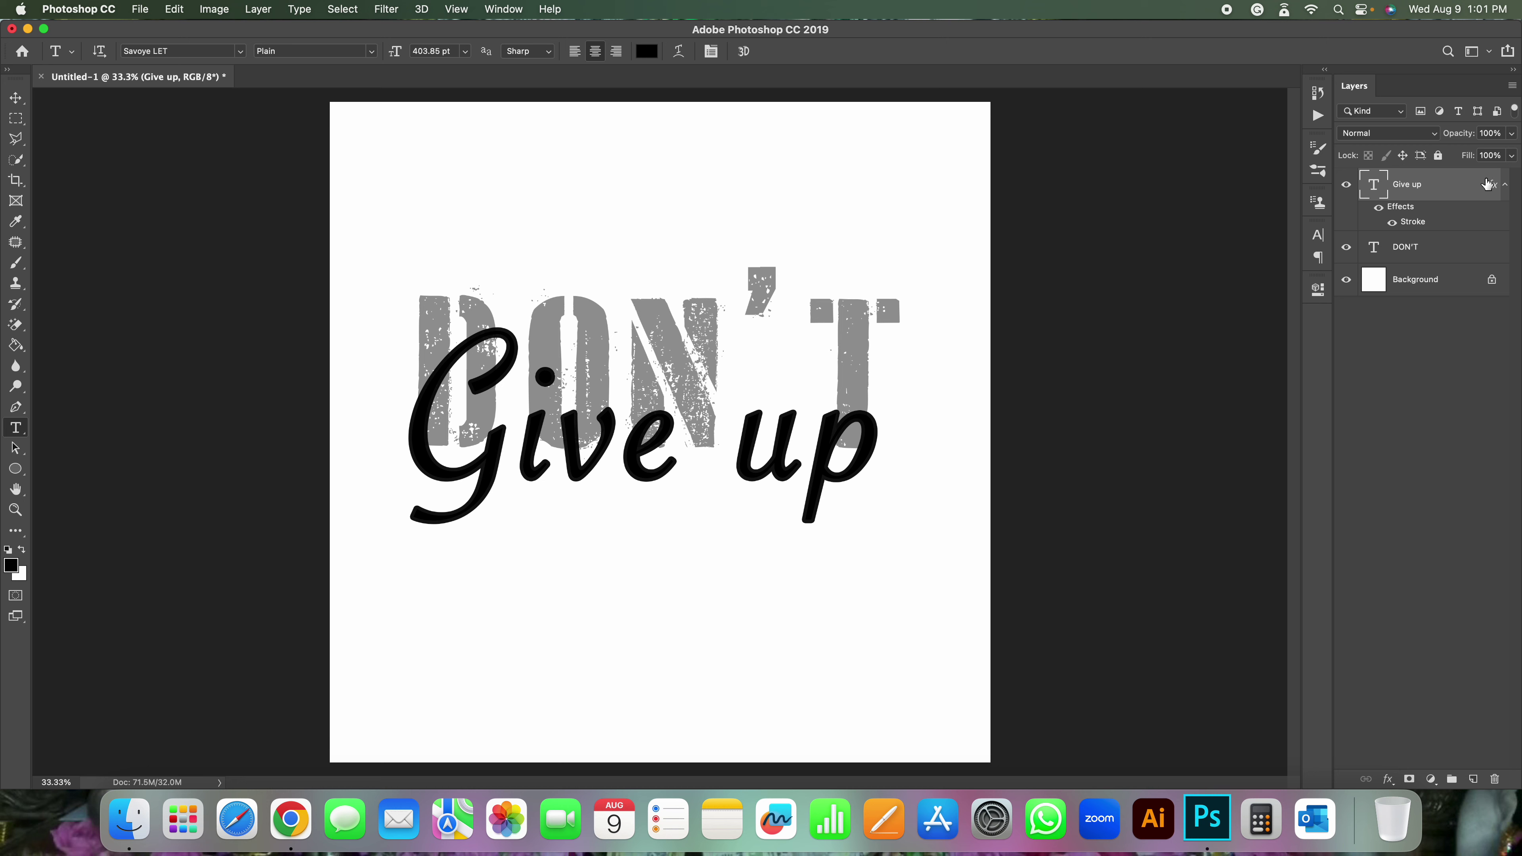
{"action": "left_click", "coordinate": [1506, 186]}
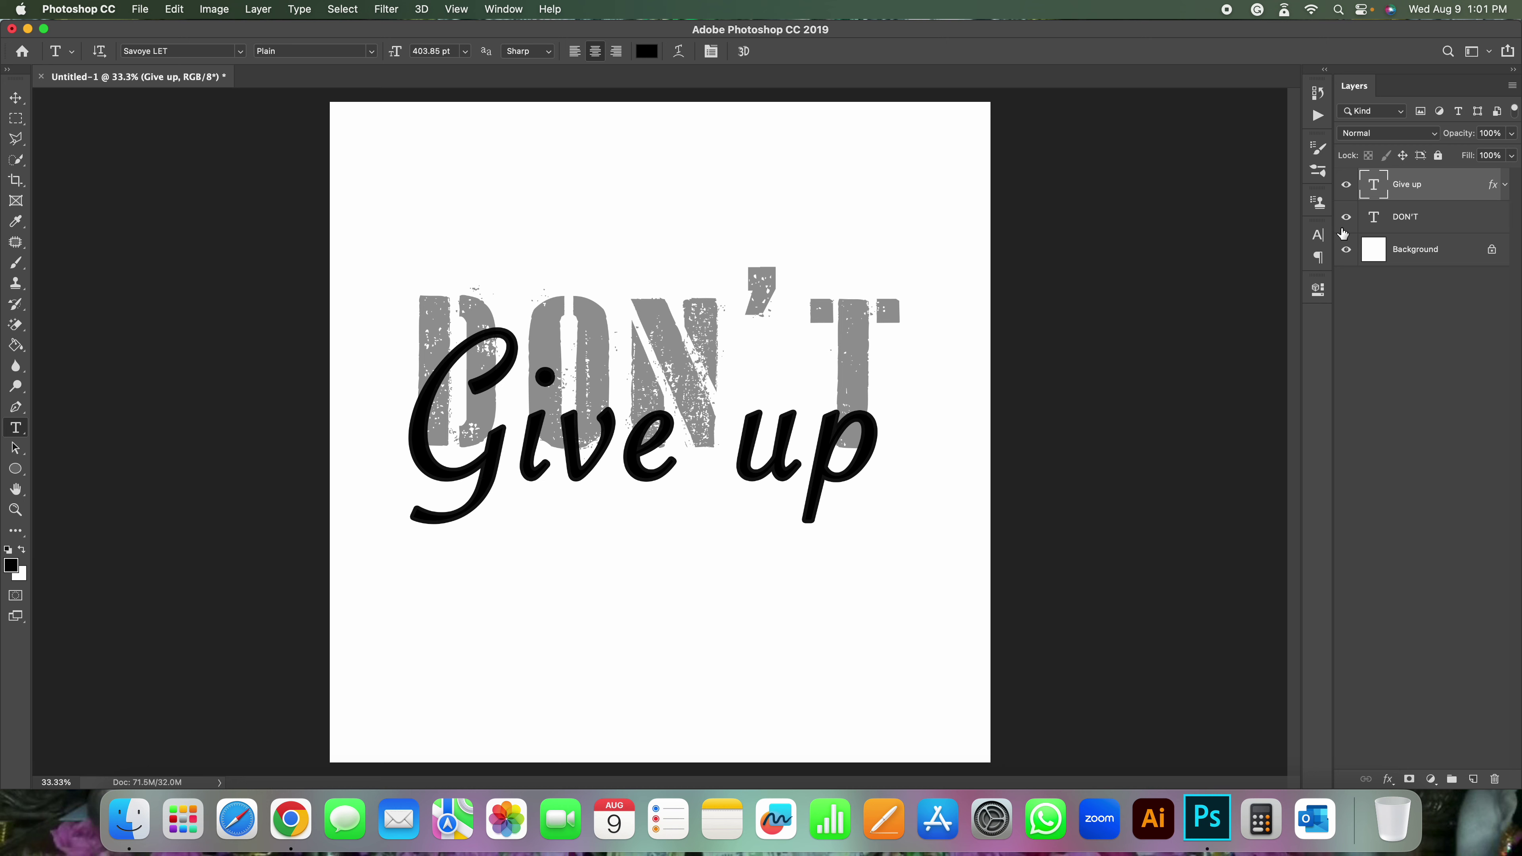
{"action": "key", "text": "super+Tab"}
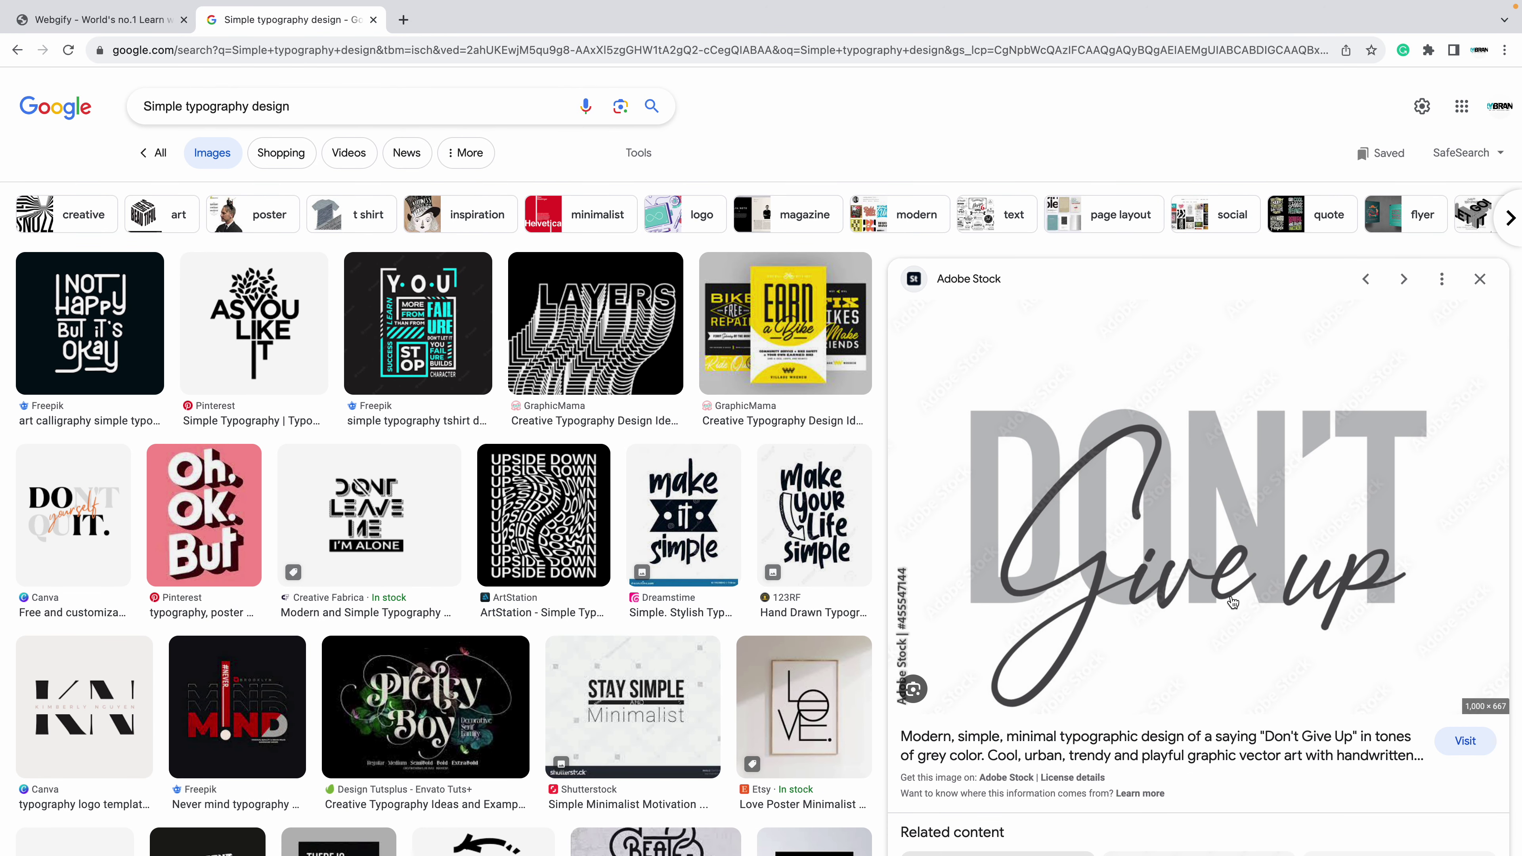
{"action": "key", "text": "super+Tab"}
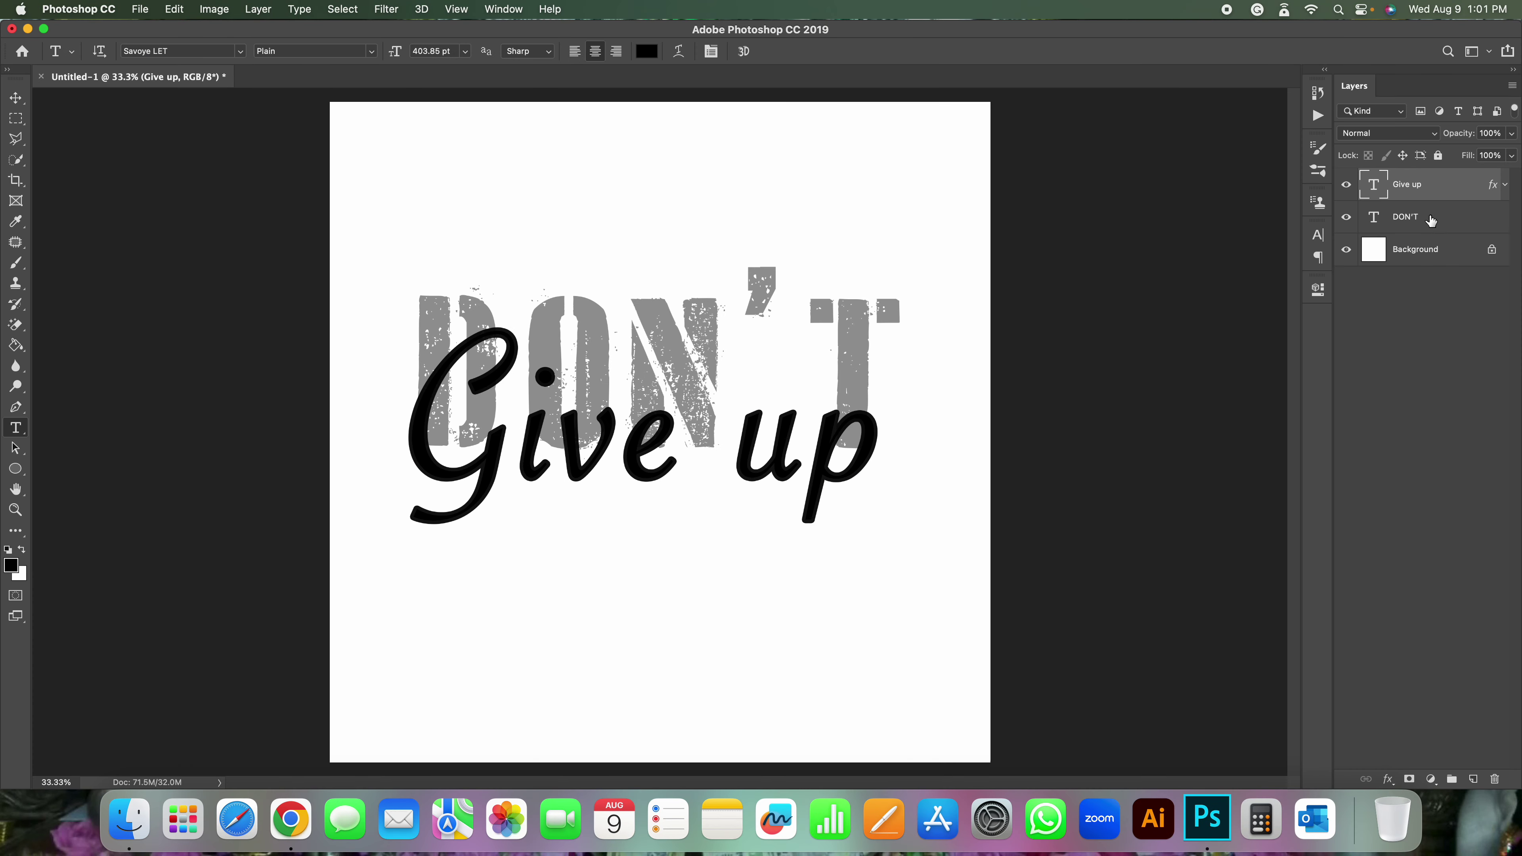
- Centre the DON'T and Give up layers horizontally on the canvas, undoing a trial vertical centring
{"action": "left_click", "coordinate": [1413, 219], "text": "shift"}
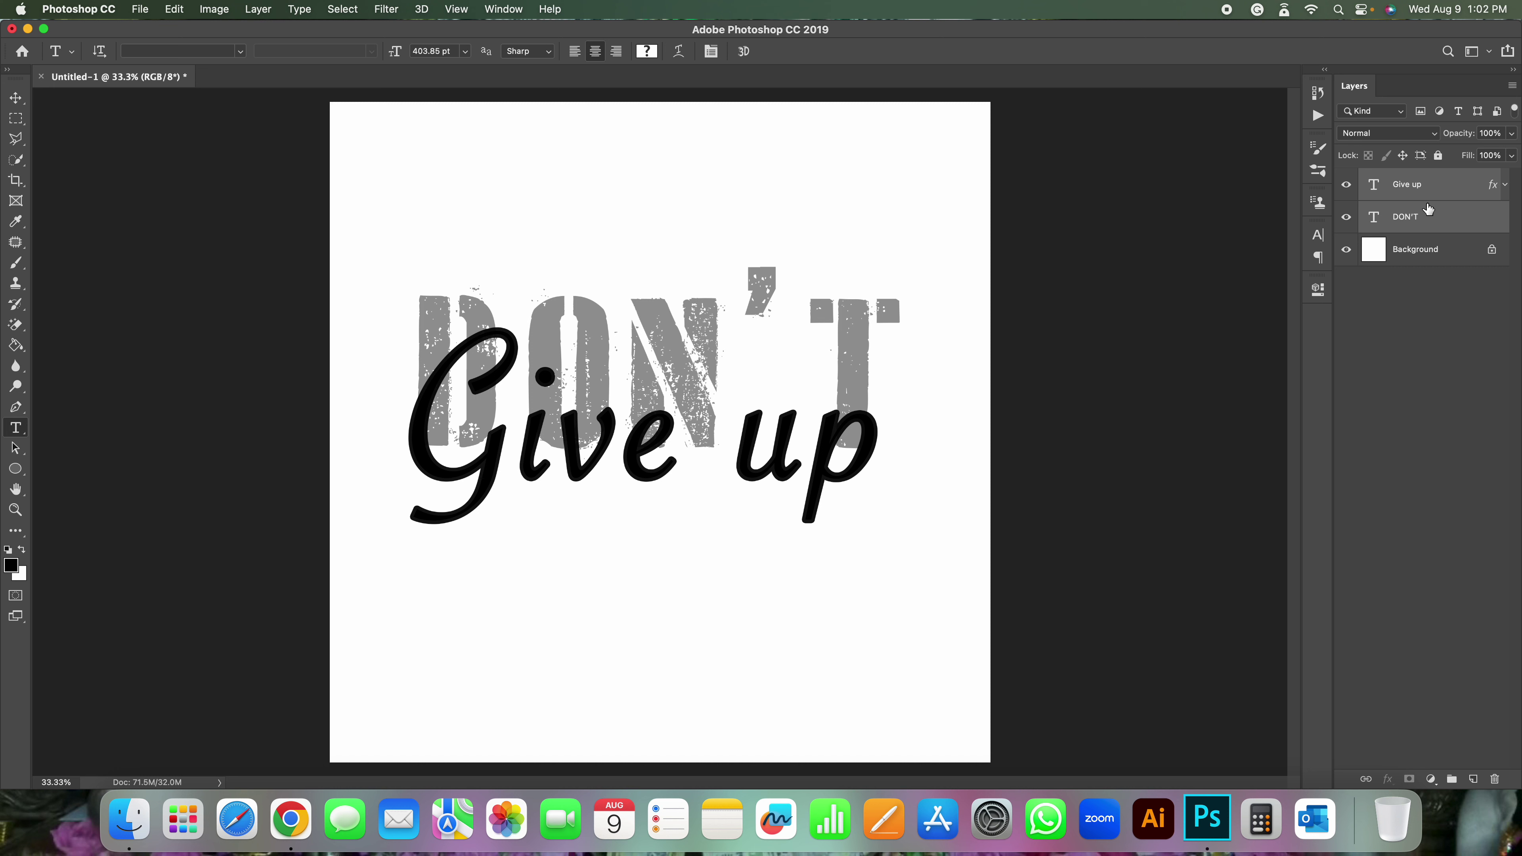
{"action": "key", "text": "super+a"}
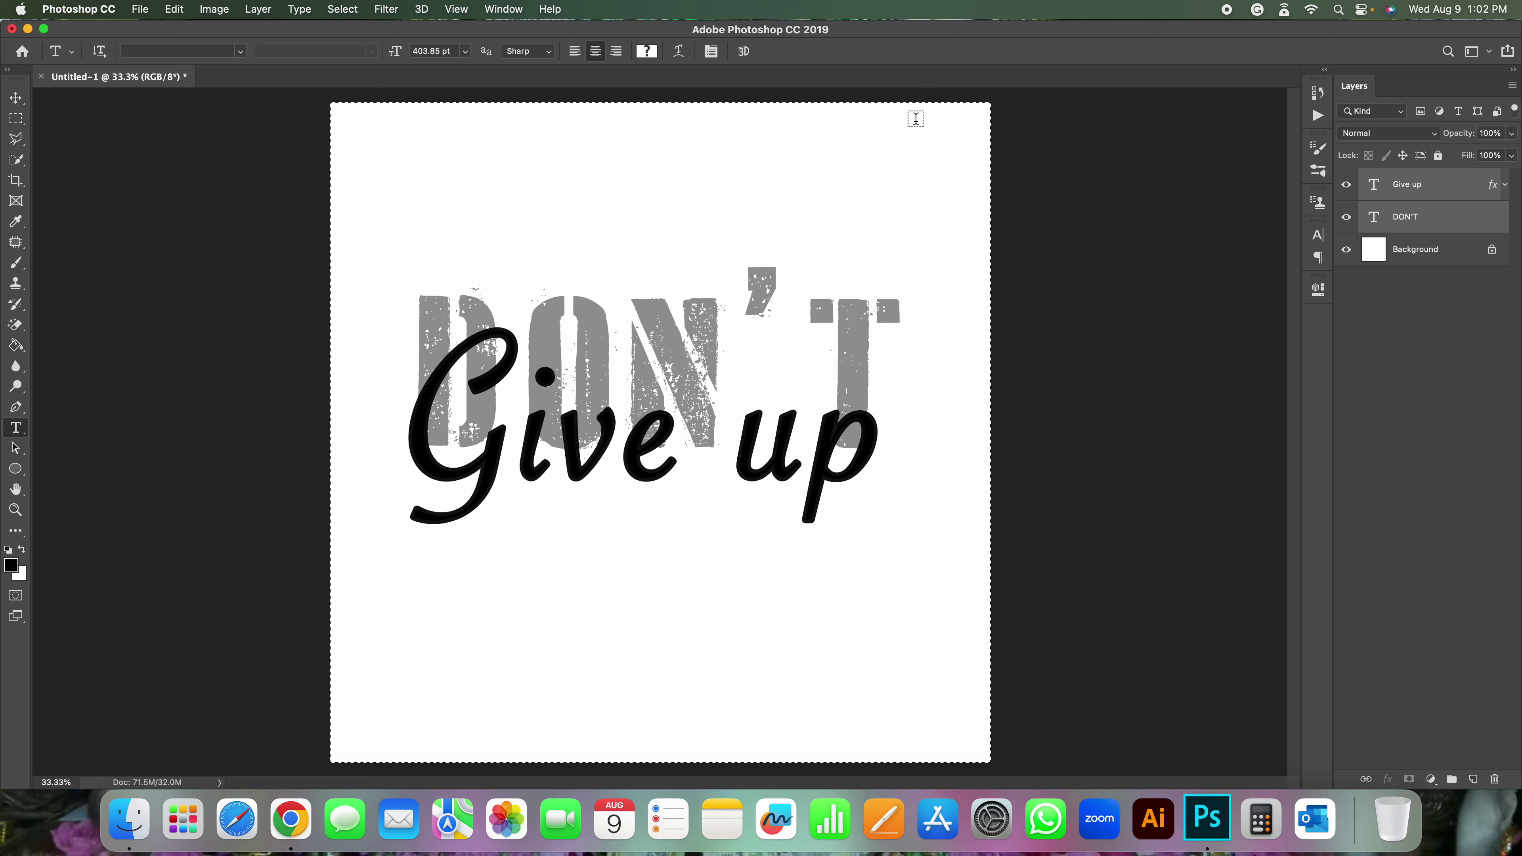
{"action": "left_click", "coordinate": [14, 99]}
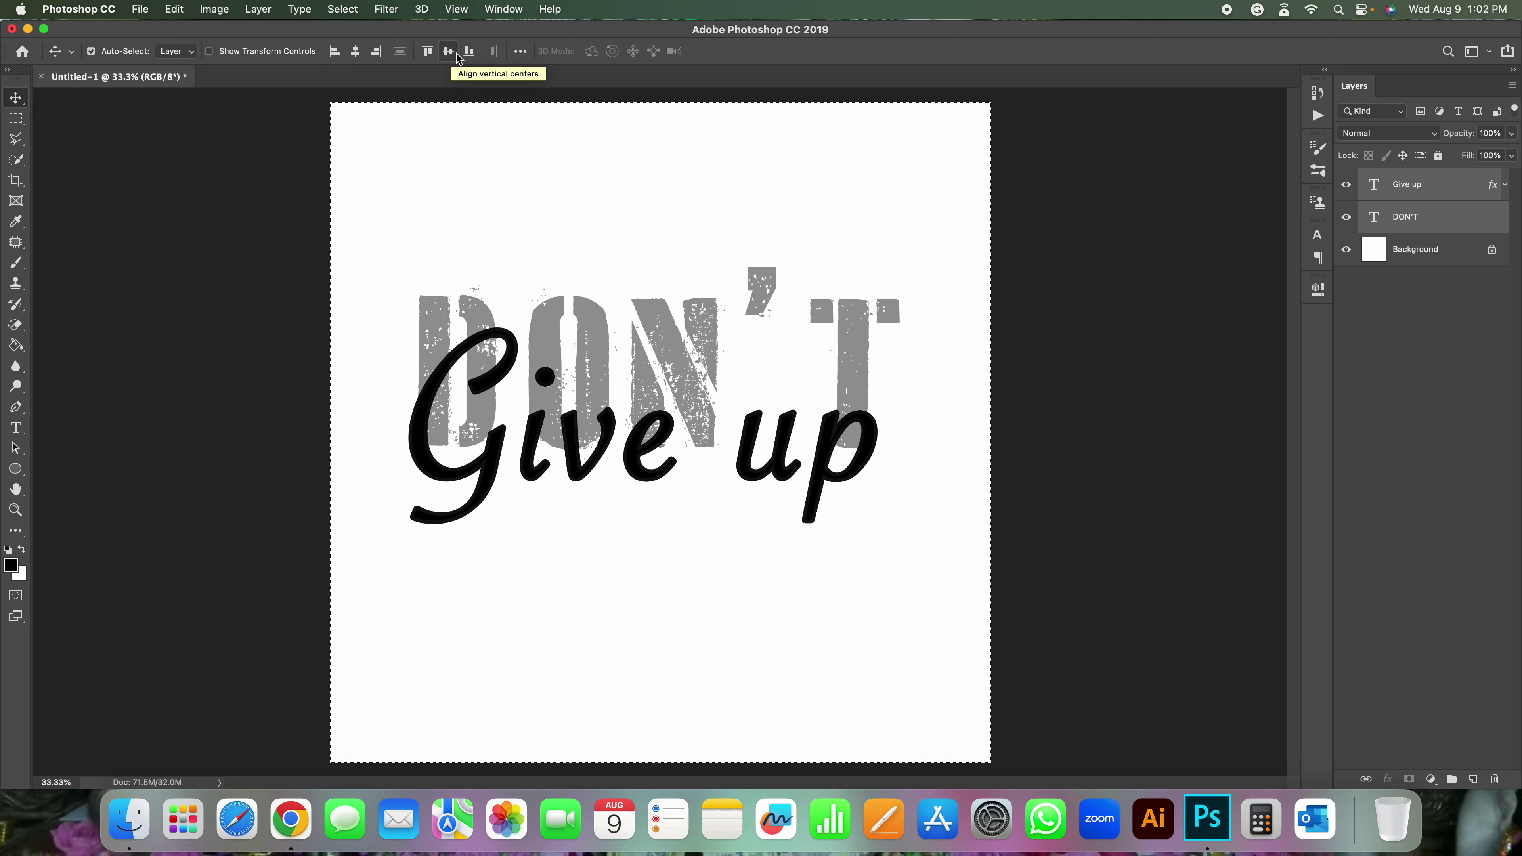
{"action": "left_click", "coordinate": [354, 58]}
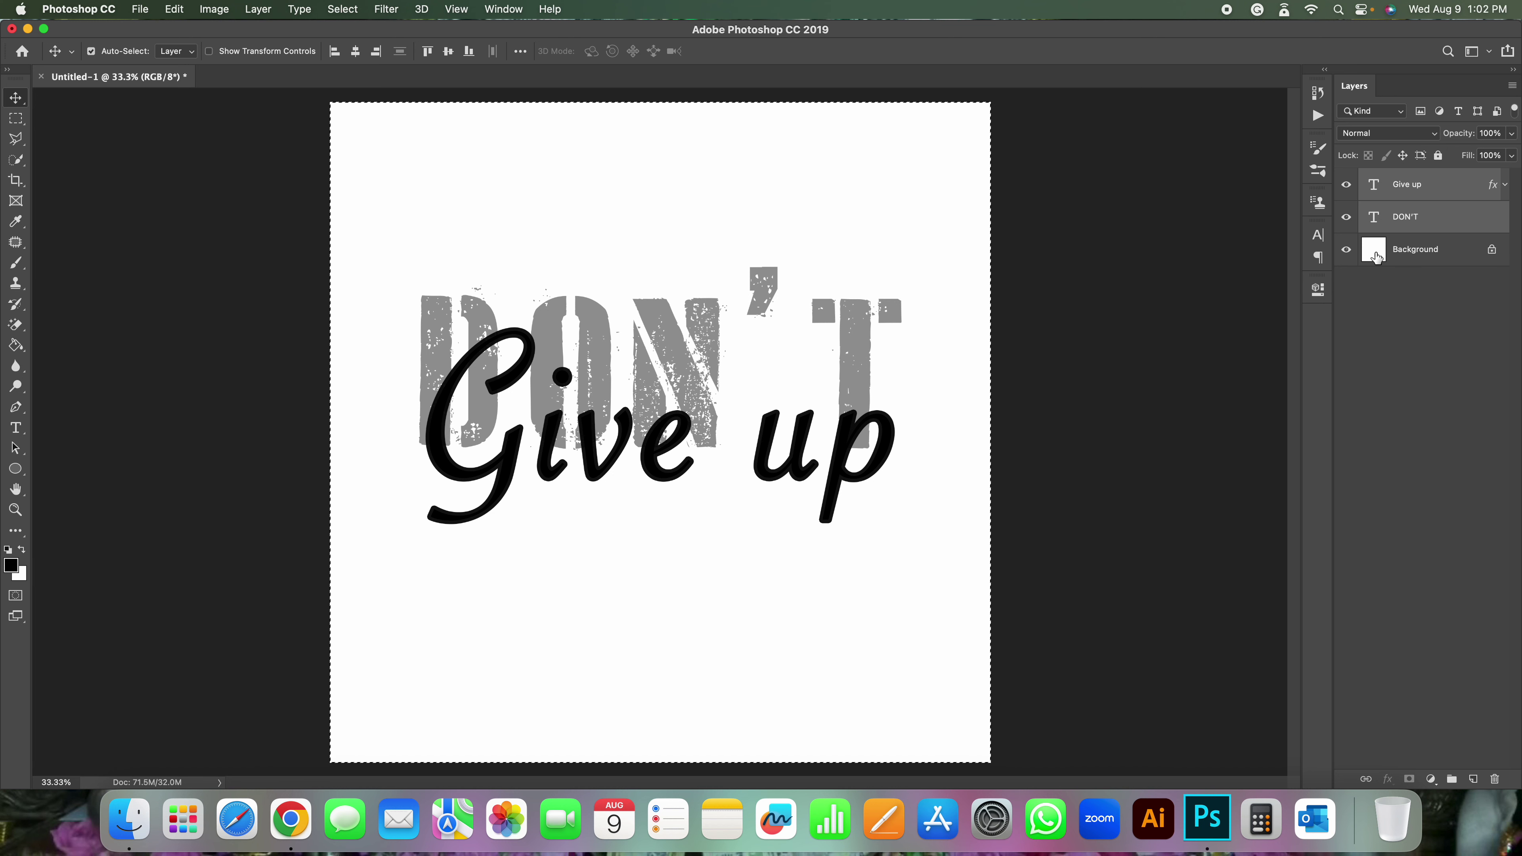
{"action": "left_click", "coordinate": [450, 58]}
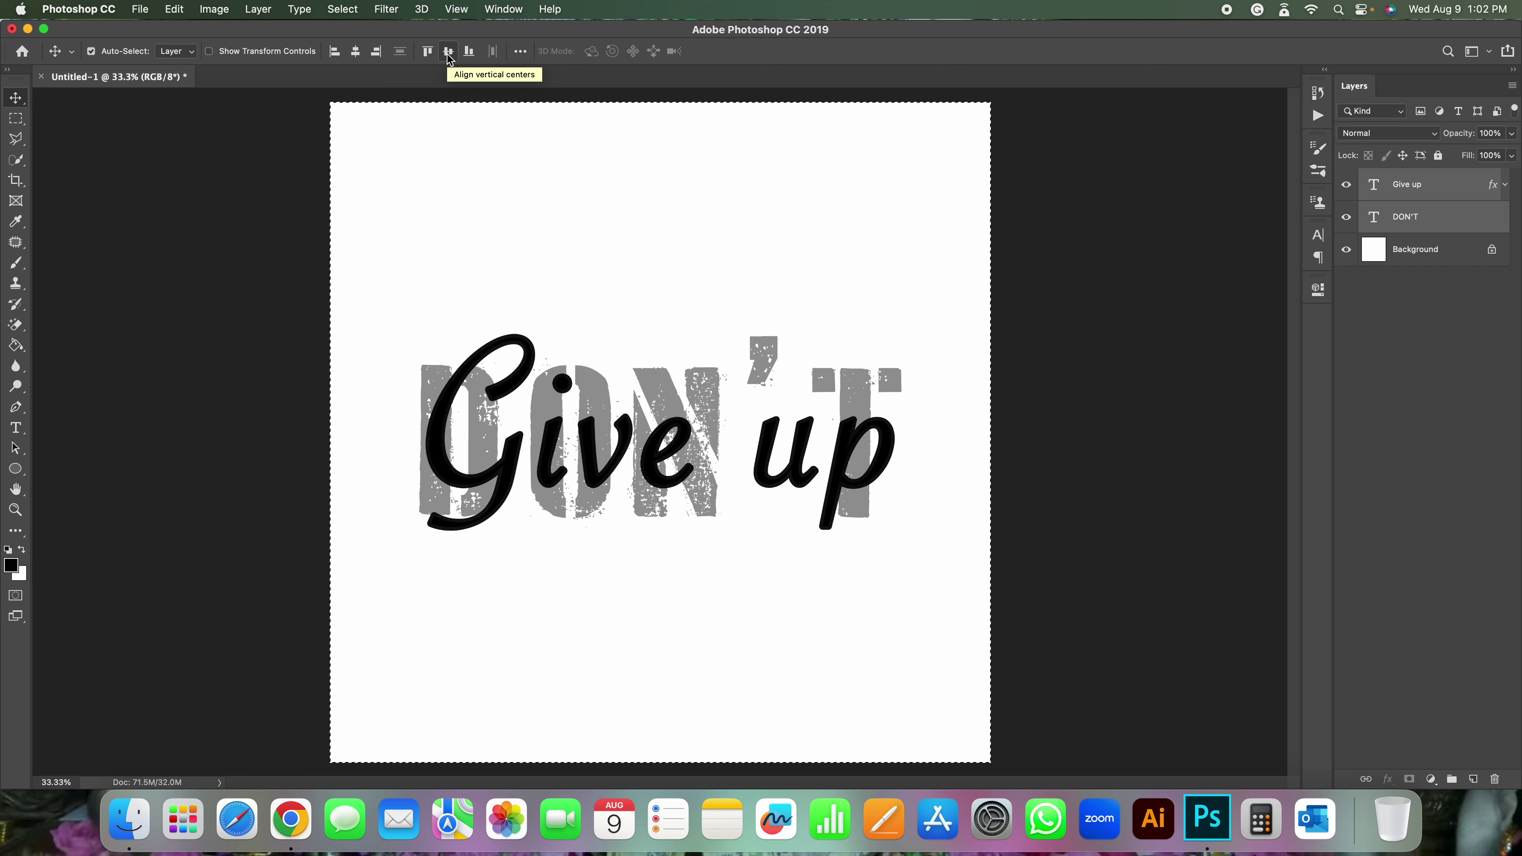
{"action": "key", "text": "super+z"}
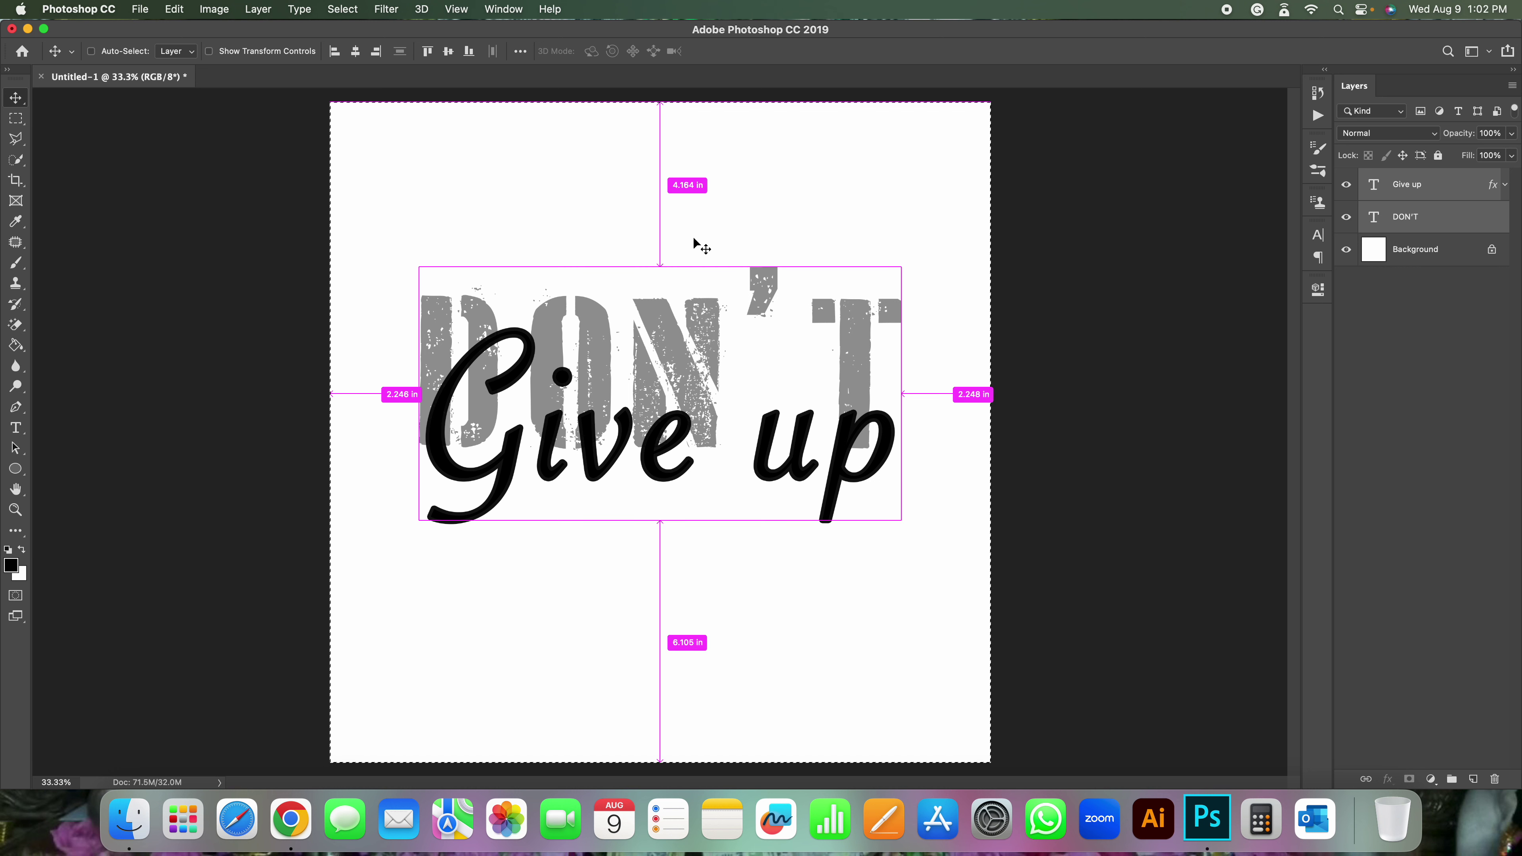
{"action": "key", "text": "super+d"}
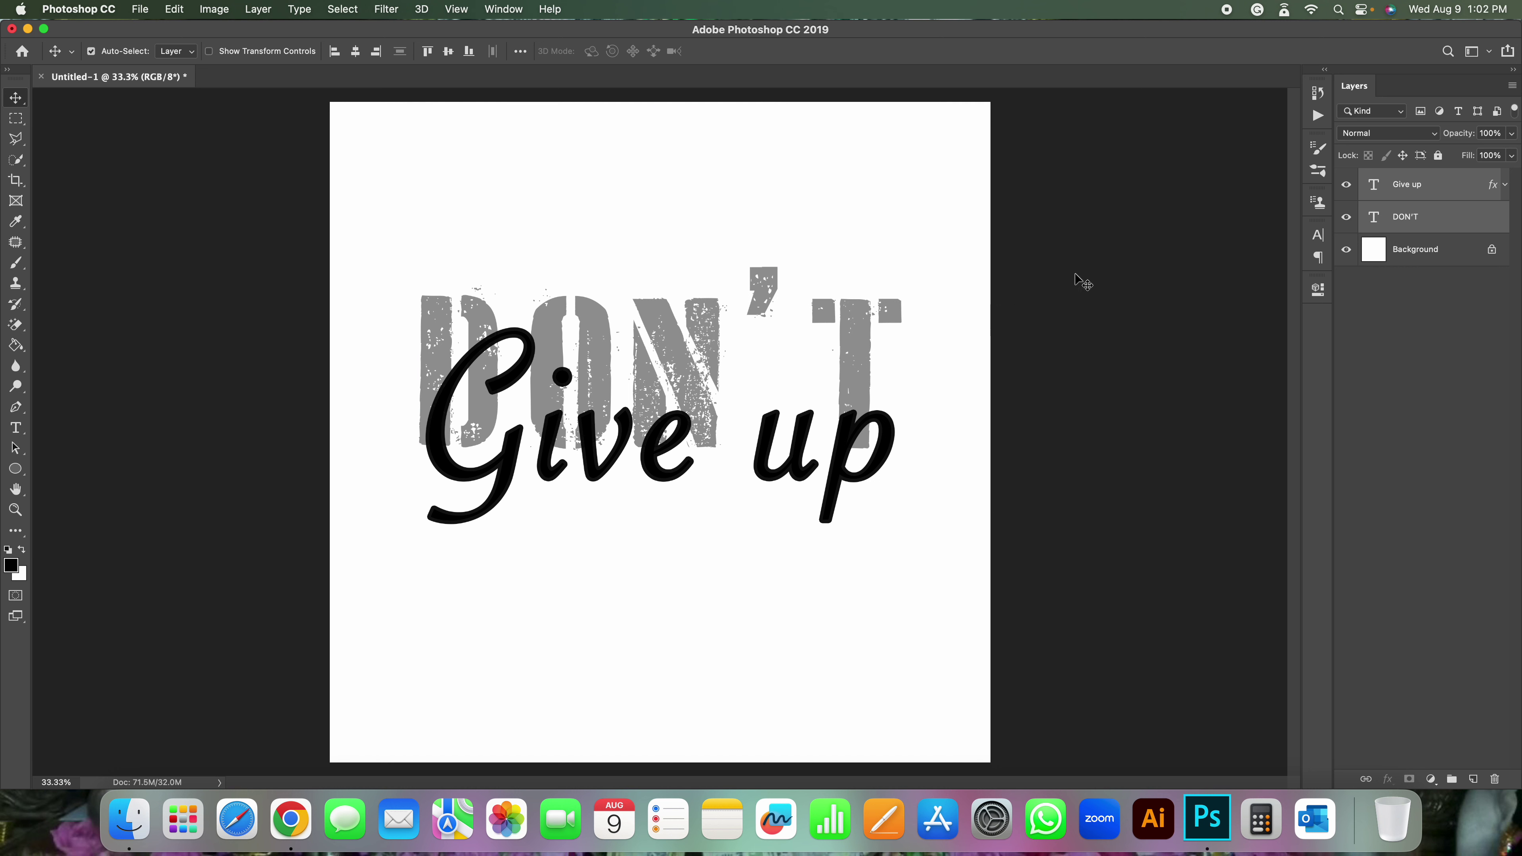
- Create Group 1 and move the Give up and DON'T layers into it
{"action": "left_click", "coordinate": [1409, 187]}
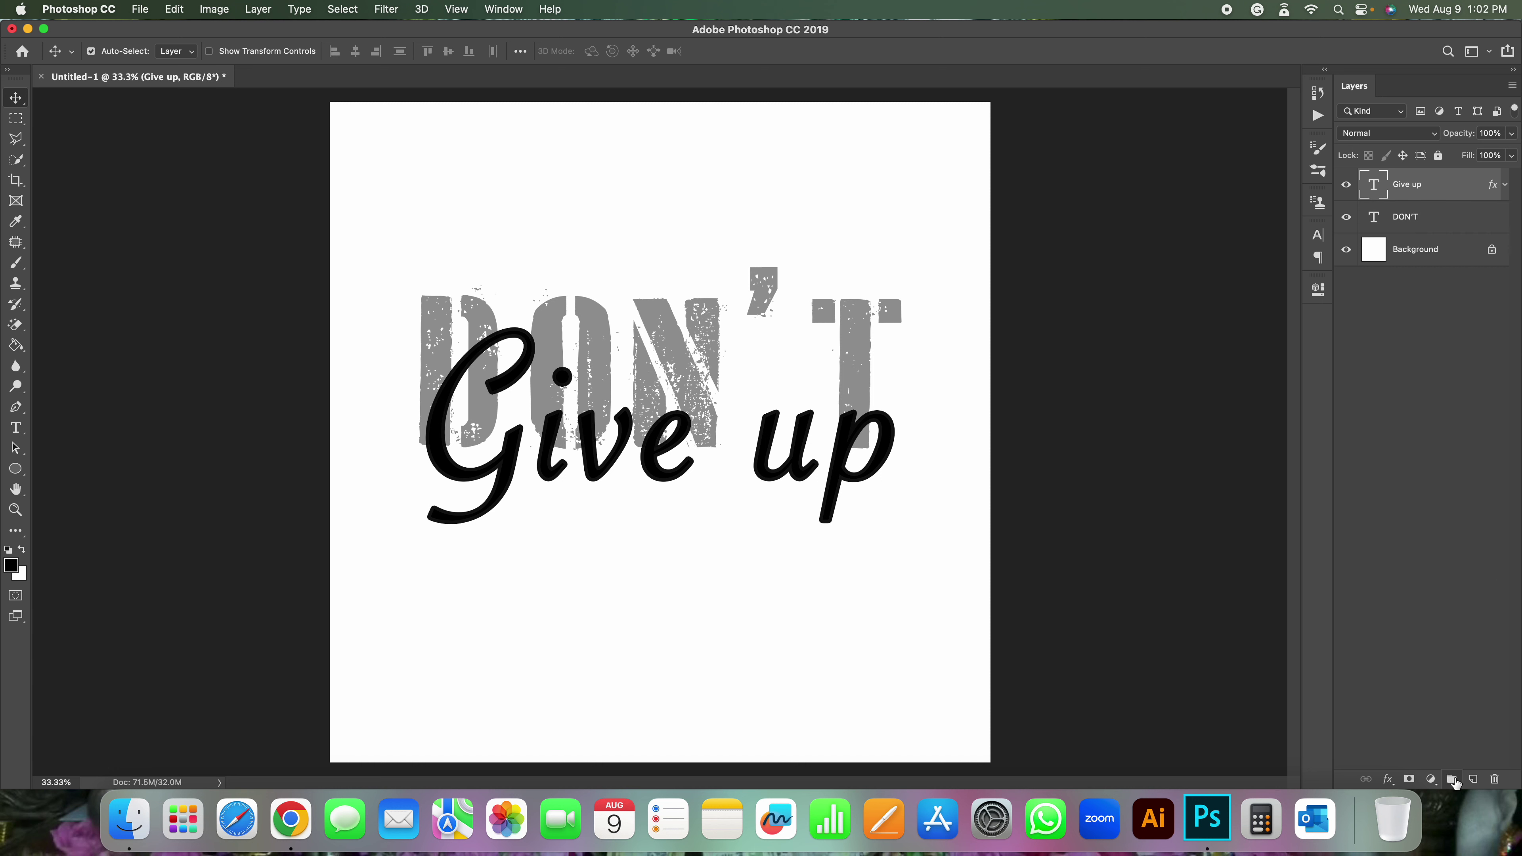
{"action": "left_click", "coordinate": [1451, 779]}
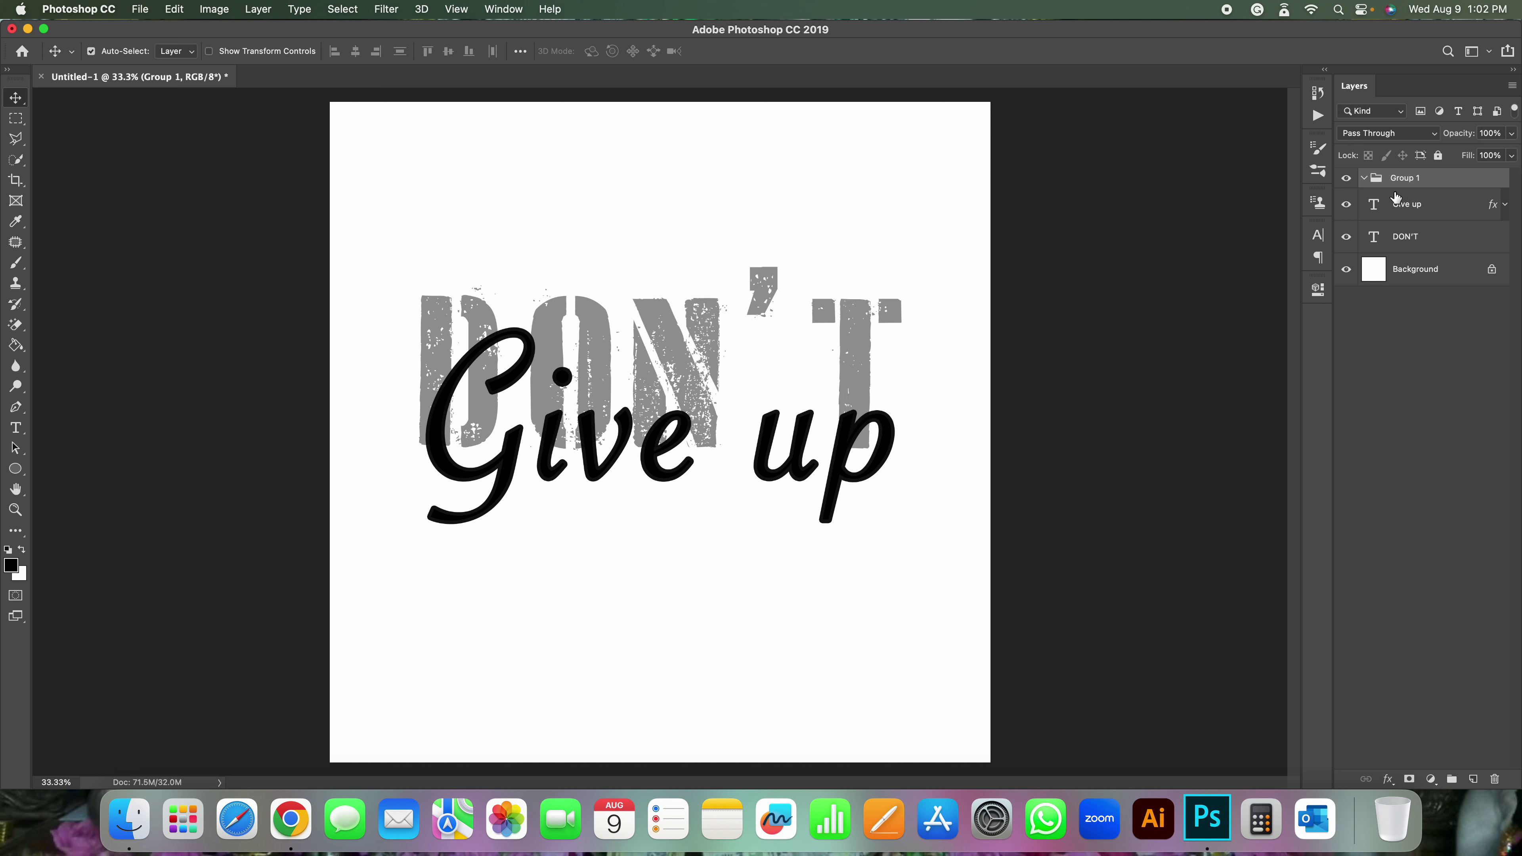
{"action": "left_click", "coordinate": [1423, 207]}
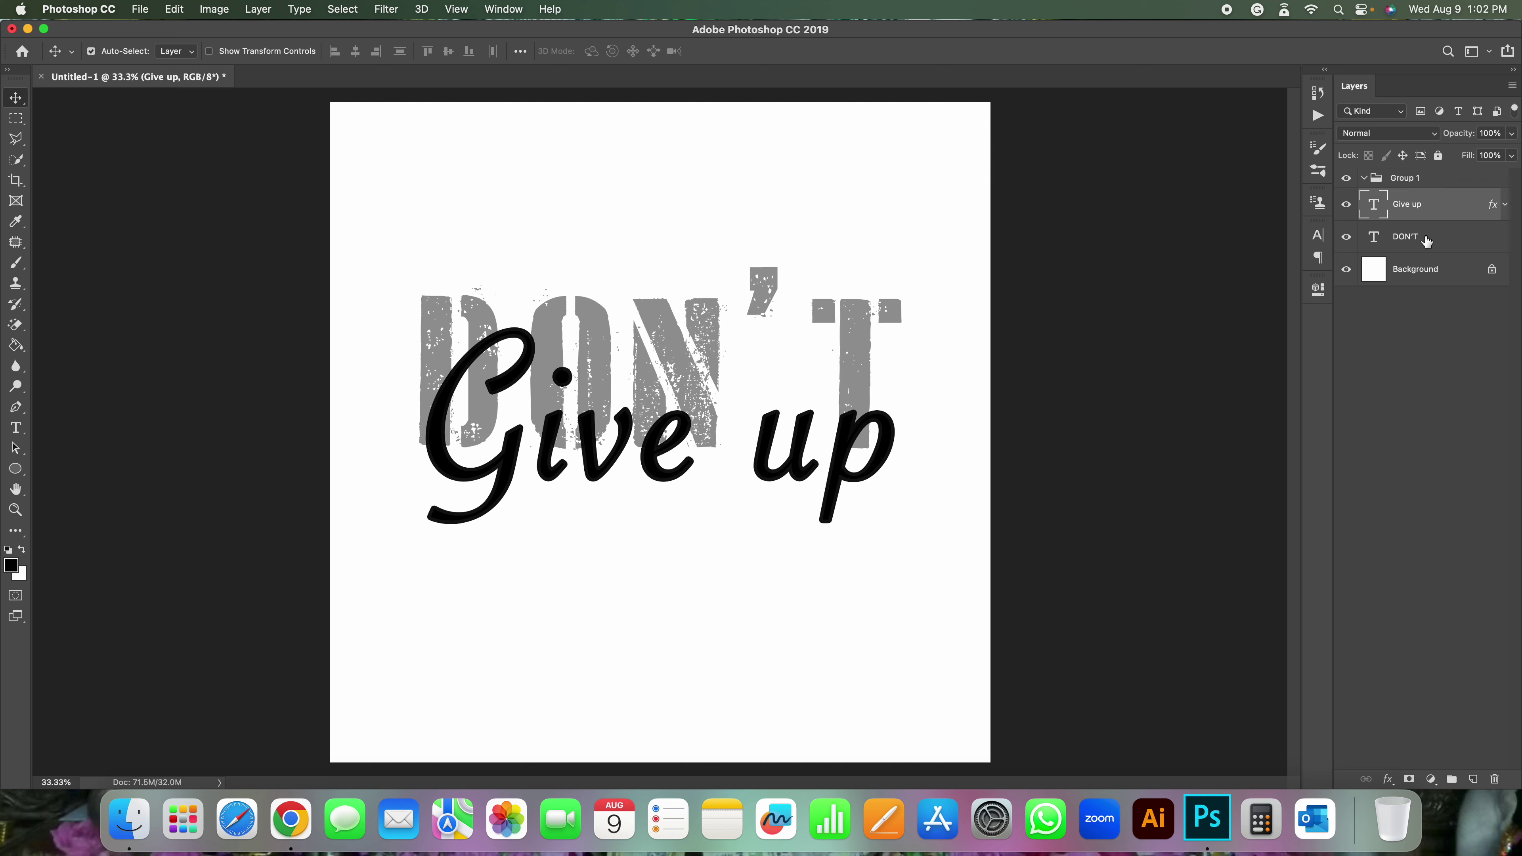
{"action": "left_click", "coordinate": [1427, 240], "text": "shift"}
{"action": "left_click_drag", "start_coordinate": [1443, 216], "coordinate": [1433, 180]}
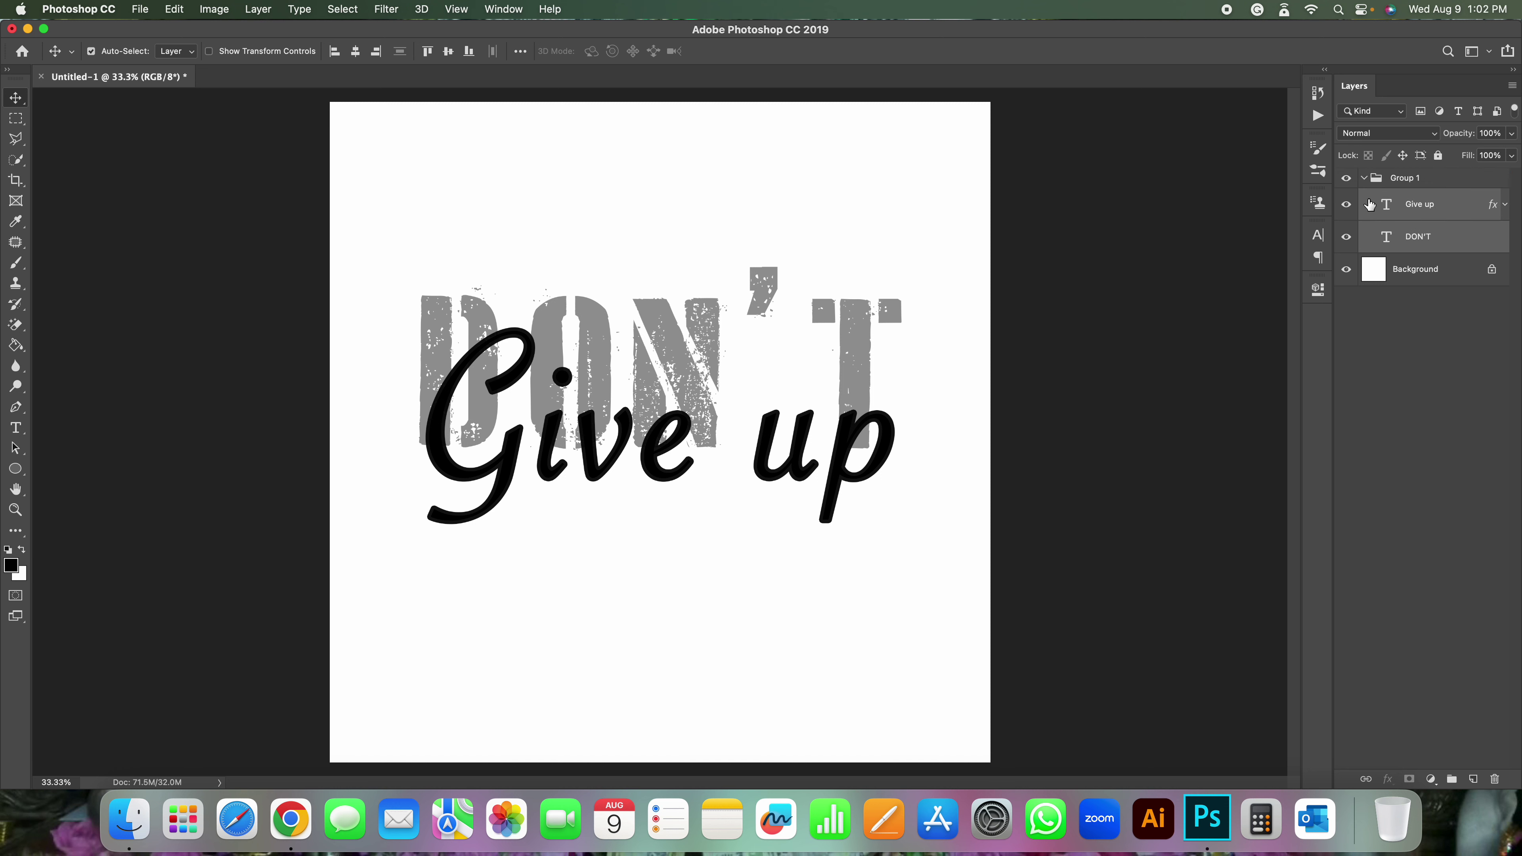
- Toggle Group 1's visibility off and on, then make the whole group active
{"action": "left_click", "coordinate": [1348, 179]}
{"action": "left_click", "coordinate": [1348, 179]}
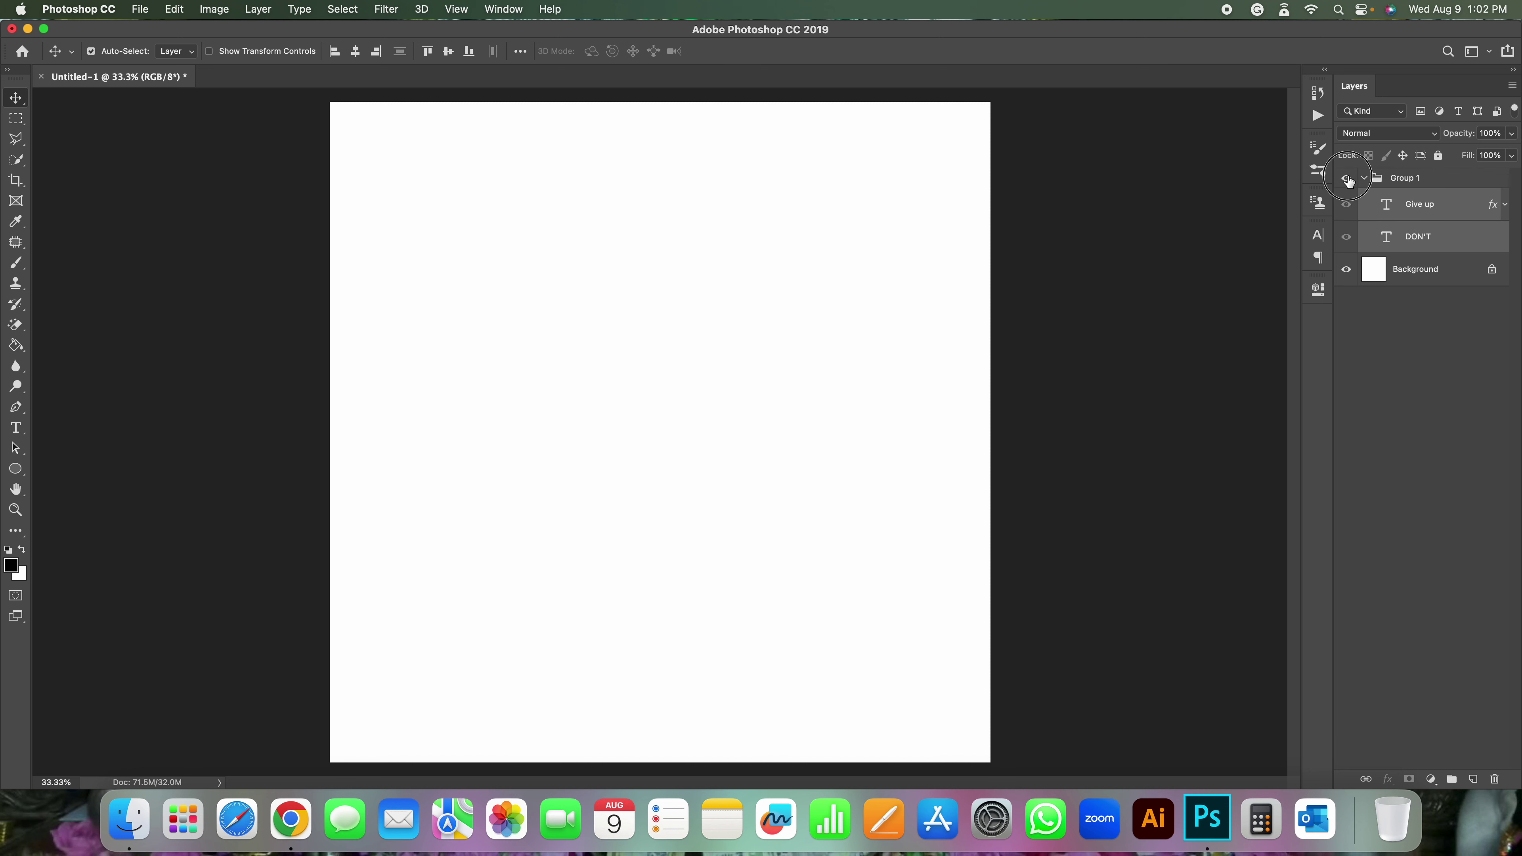
{"action": "left_click", "coordinate": [1416, 180]}
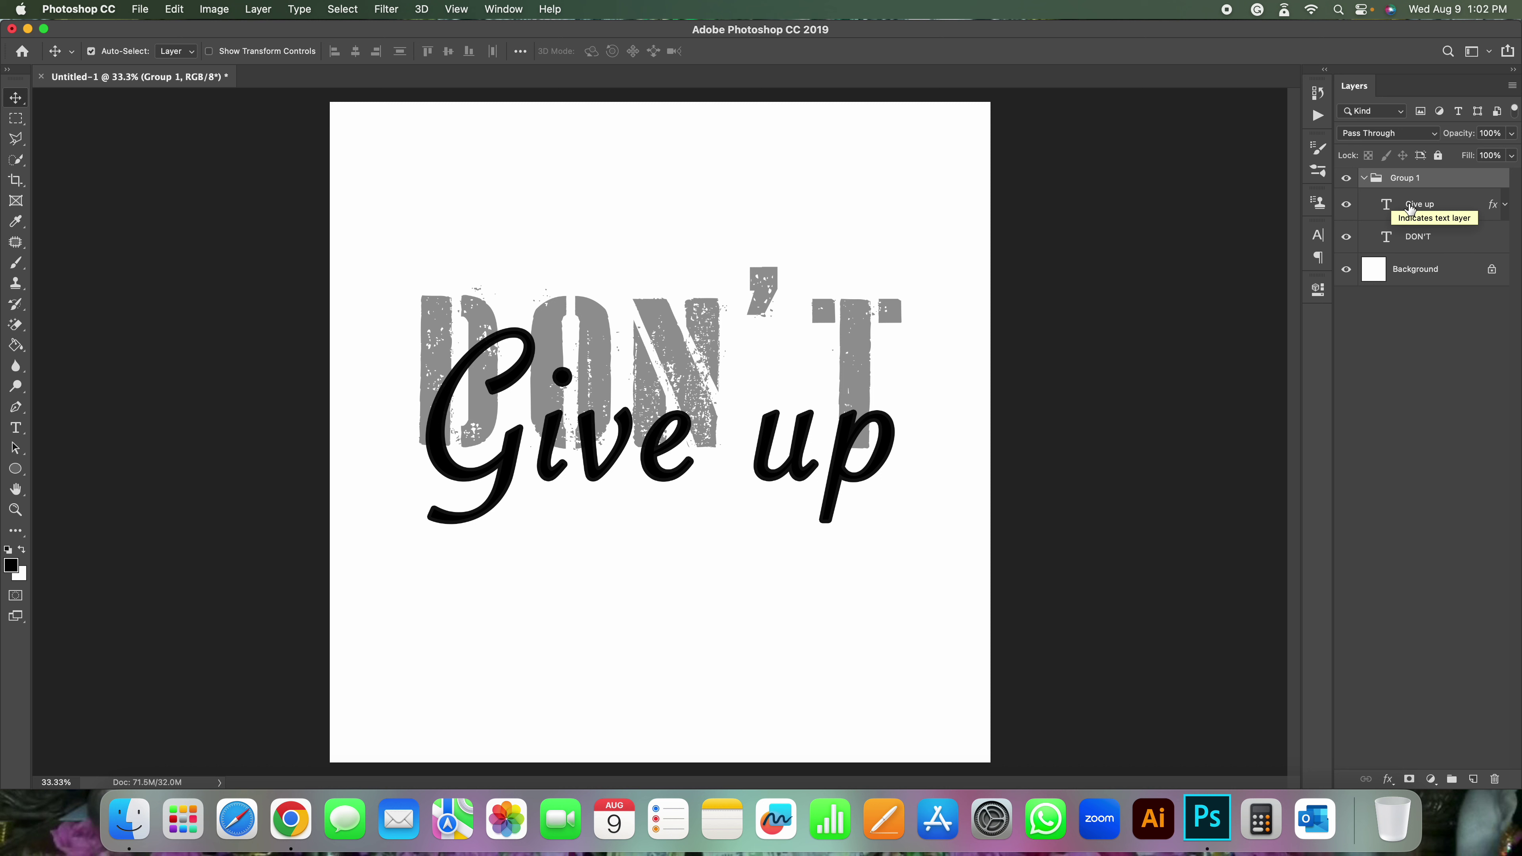
{"action": "left_click", "coordinate": [1433, 206]}
{"action": "left_click", "coordinate": [1417, 238]}
{"action": "left_click", "coordinate": [1408, 178]}
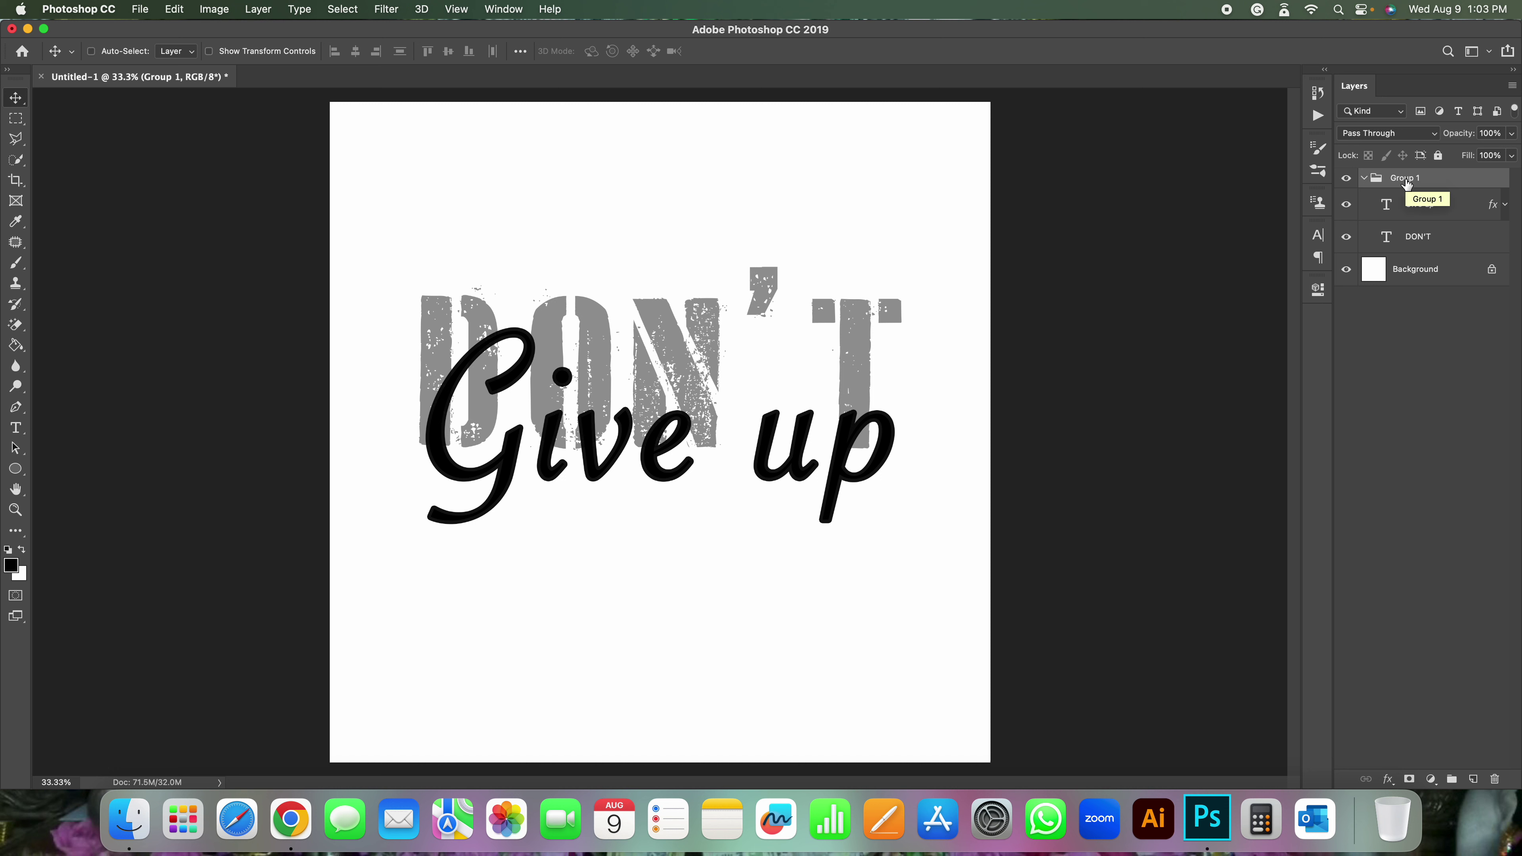
- Try centring Group 1 vertically on the canvas, then undo it and deselect
{"action": "key", "text": "super+a"}
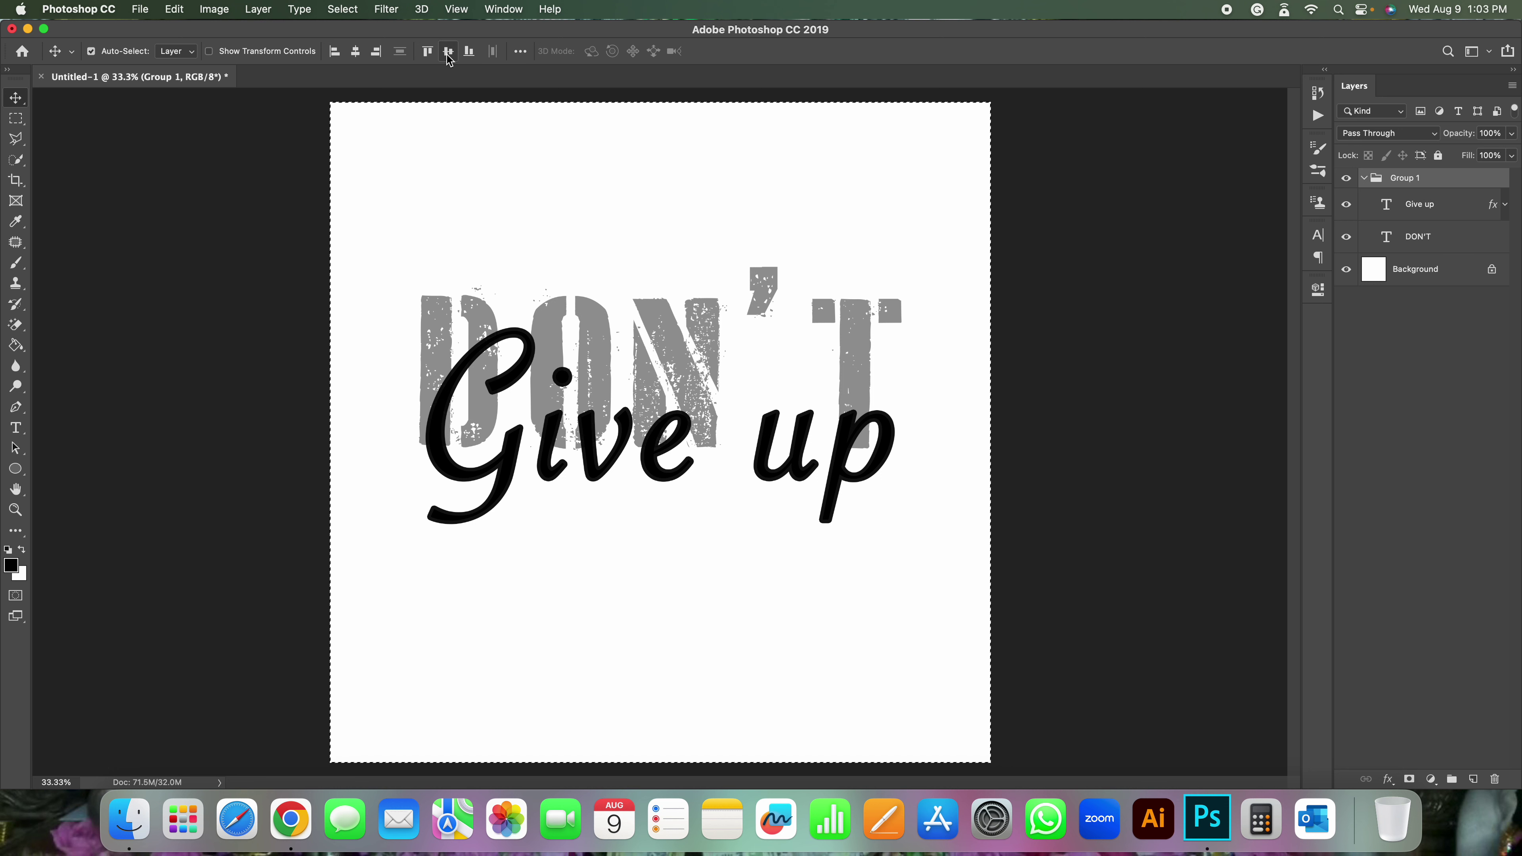
{"action": "left_click", "coordinate": [448, 54]}
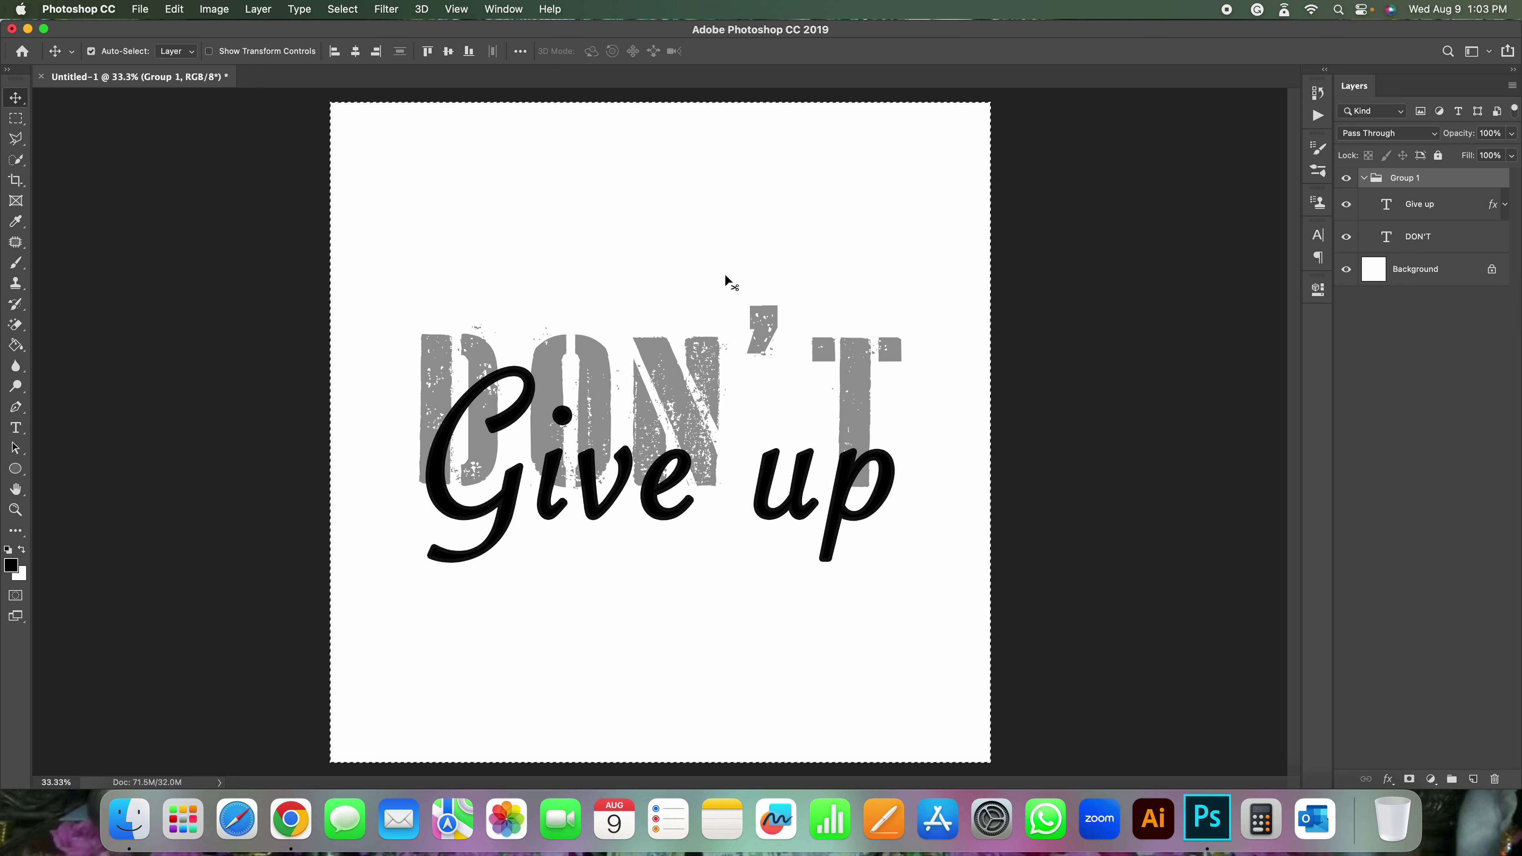
{"action": "key", "text": "super+z"}
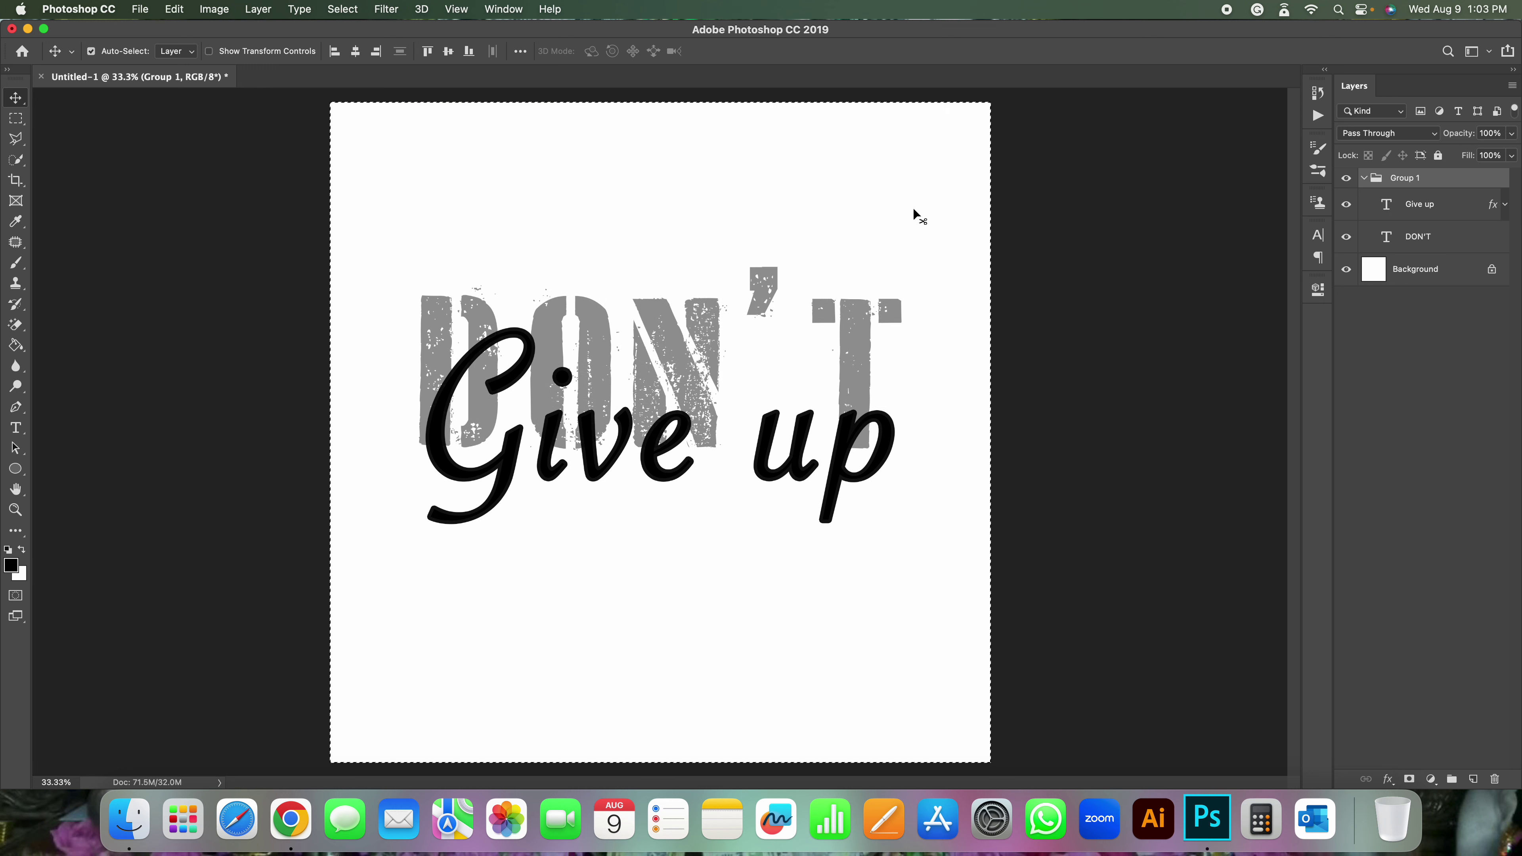
{"action": "key", "text": "super+d"}
- Align the Give up and DON'T layers' vertical centres to the whole canvas
{"action": "left_click", "coordinate": [1415, 213]}
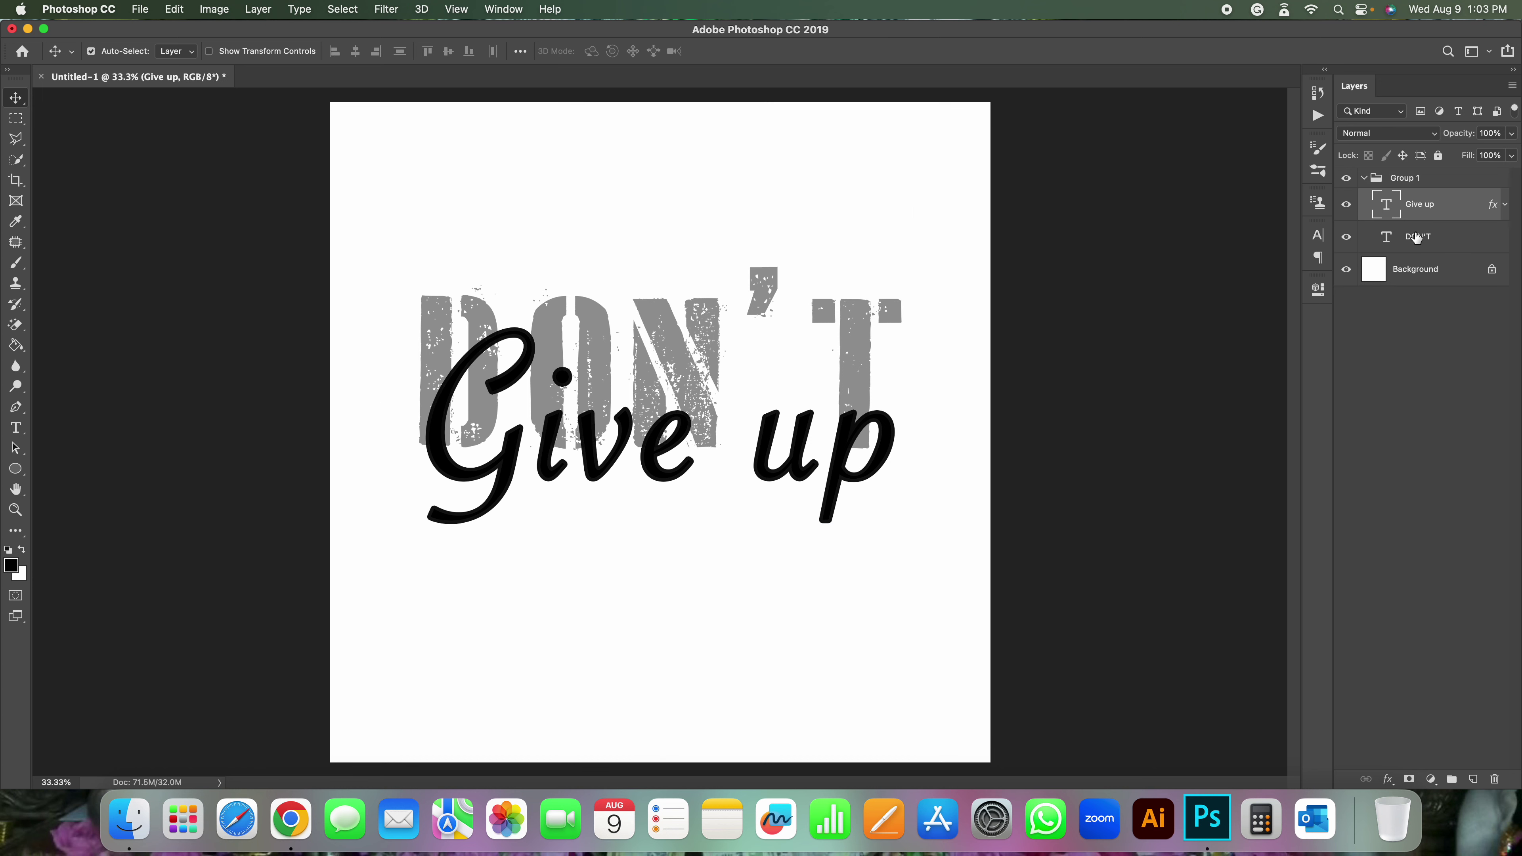
{"action": "left_click", "coordinate": [1415, 239], "text": "shift"}
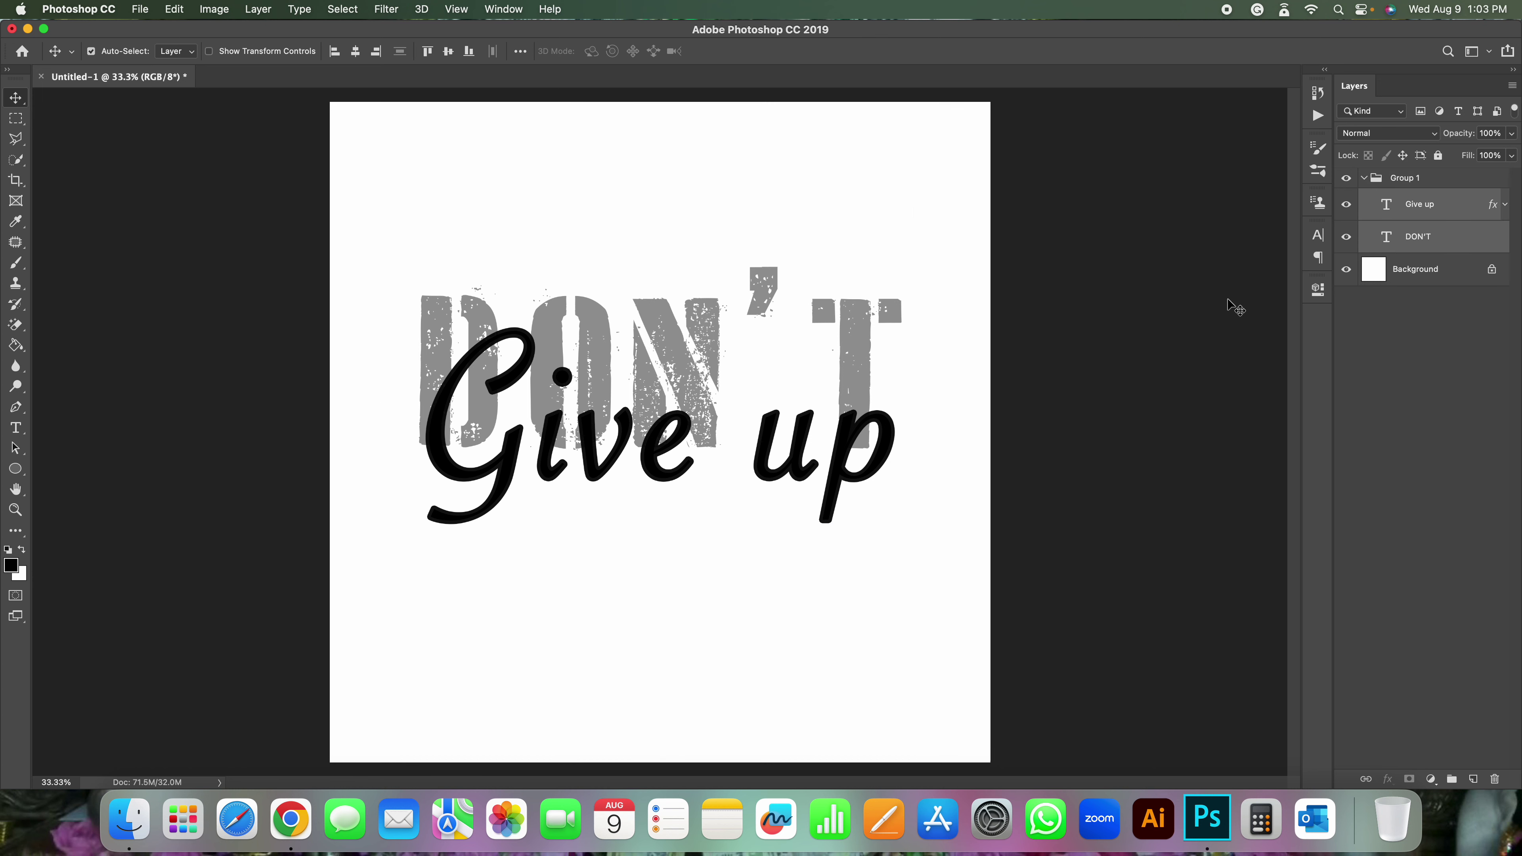
{"action": "key", "text": "super+a"}
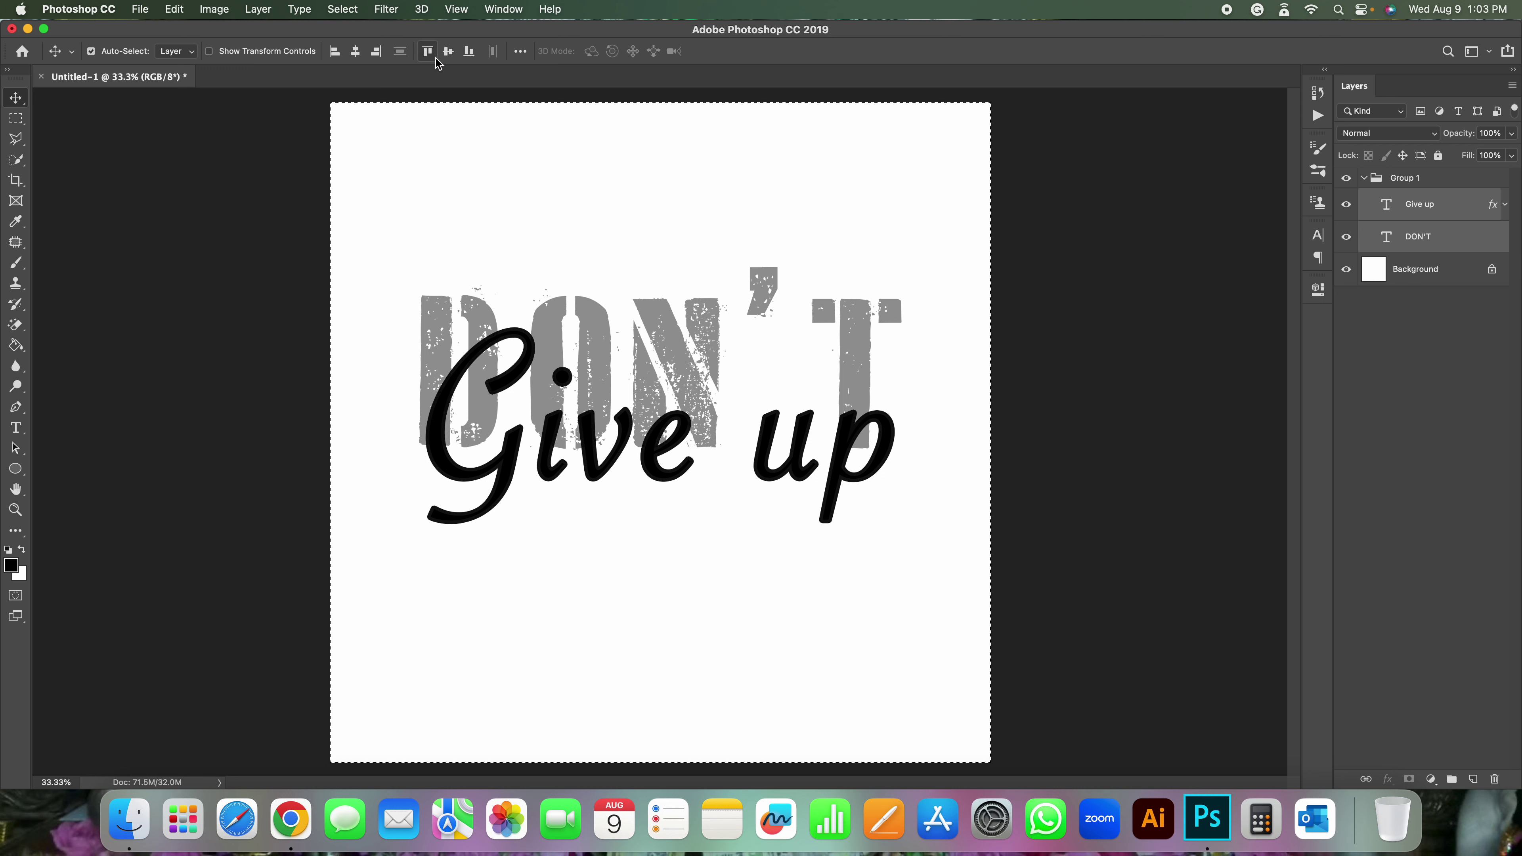
{"action": "left_click", "coordinate": [454, 55]}
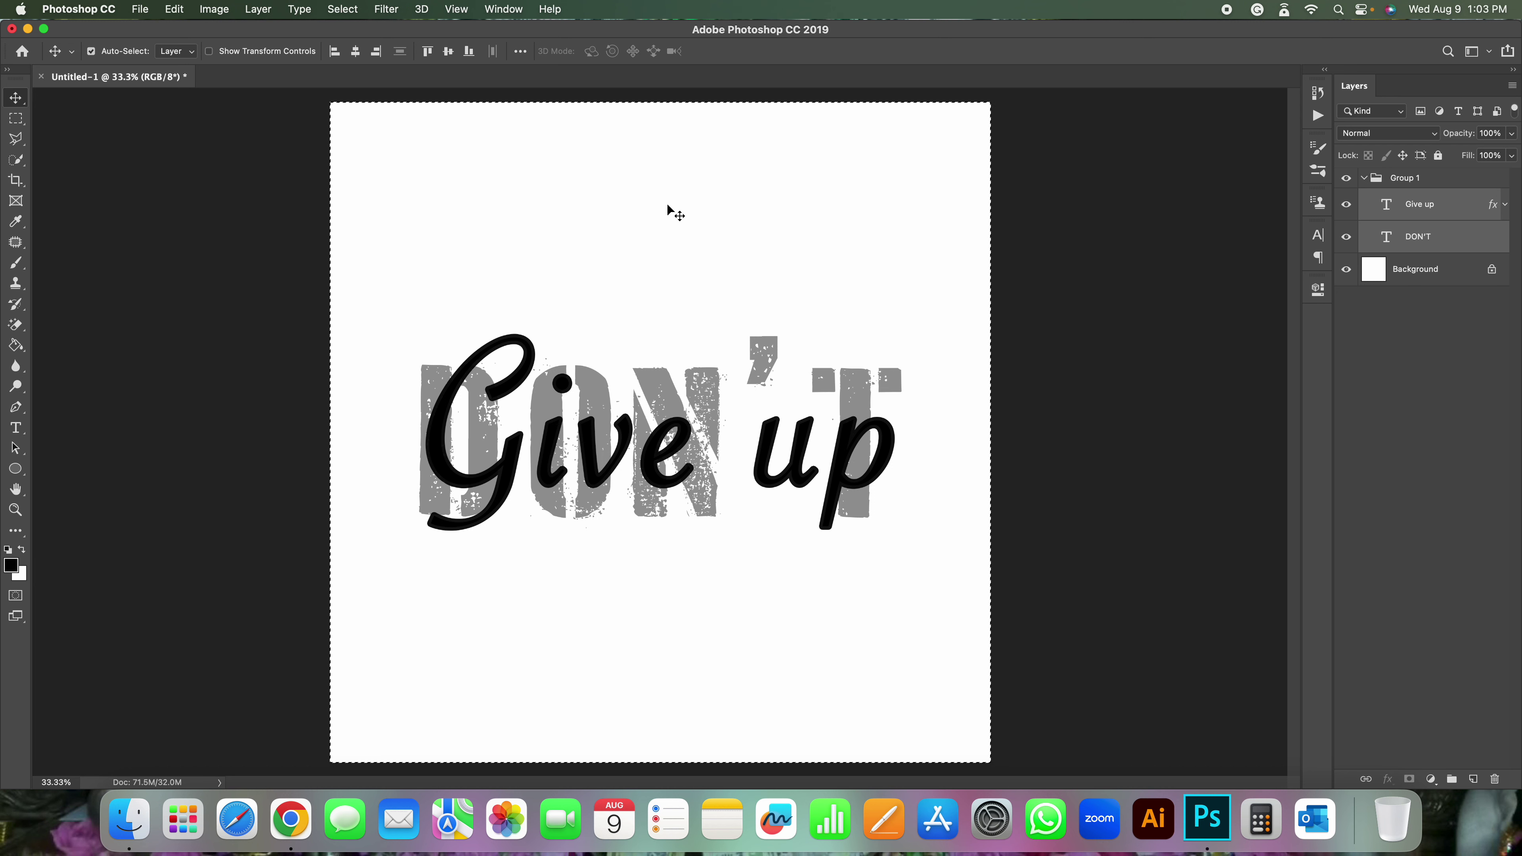
{"action": "key", "text": "super+a"}
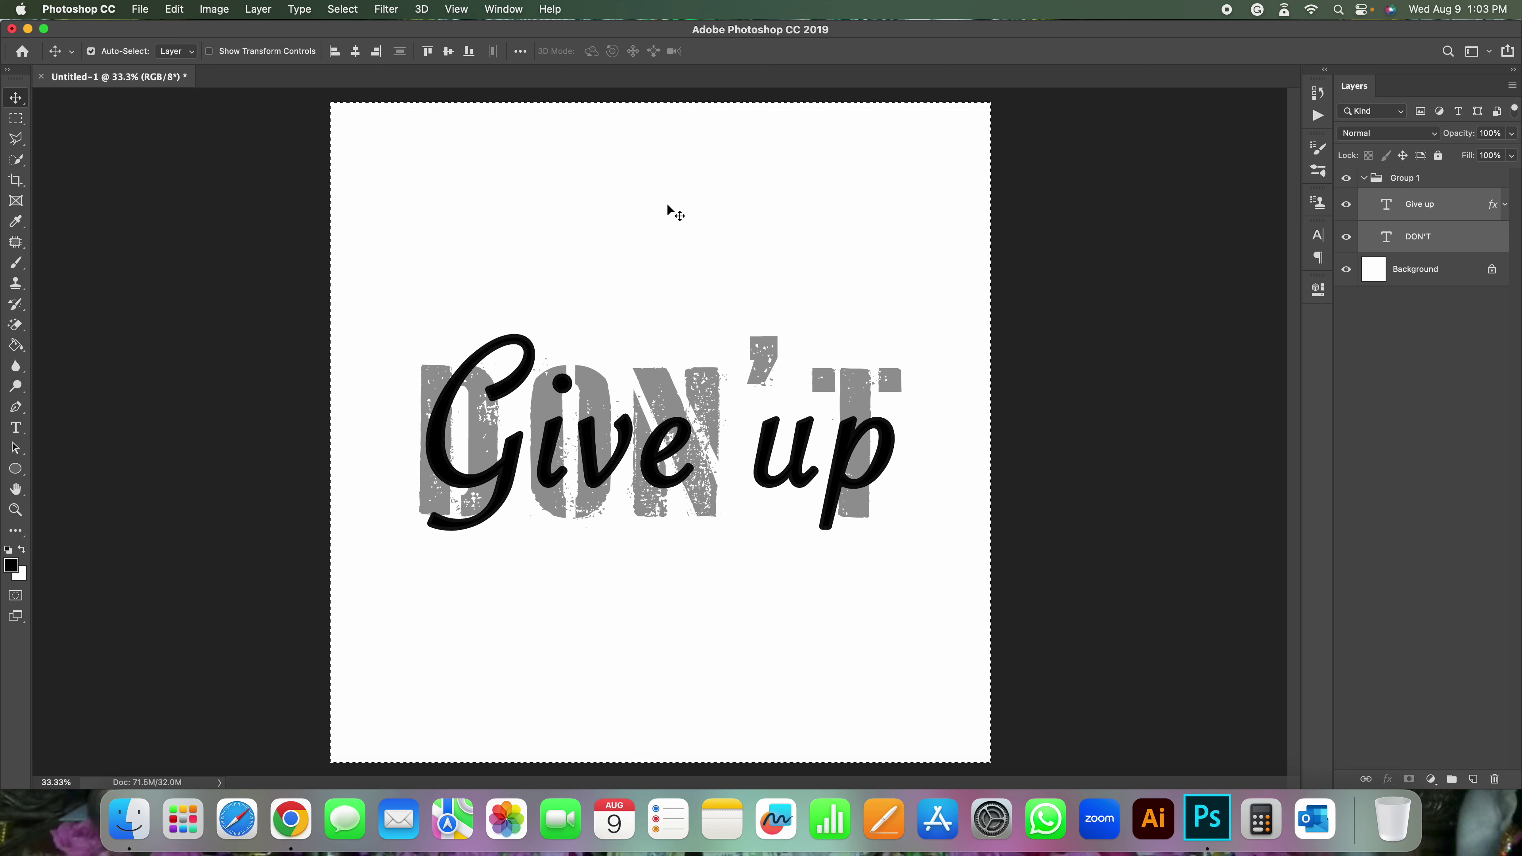
{"action": "key", "text": "super+a"}
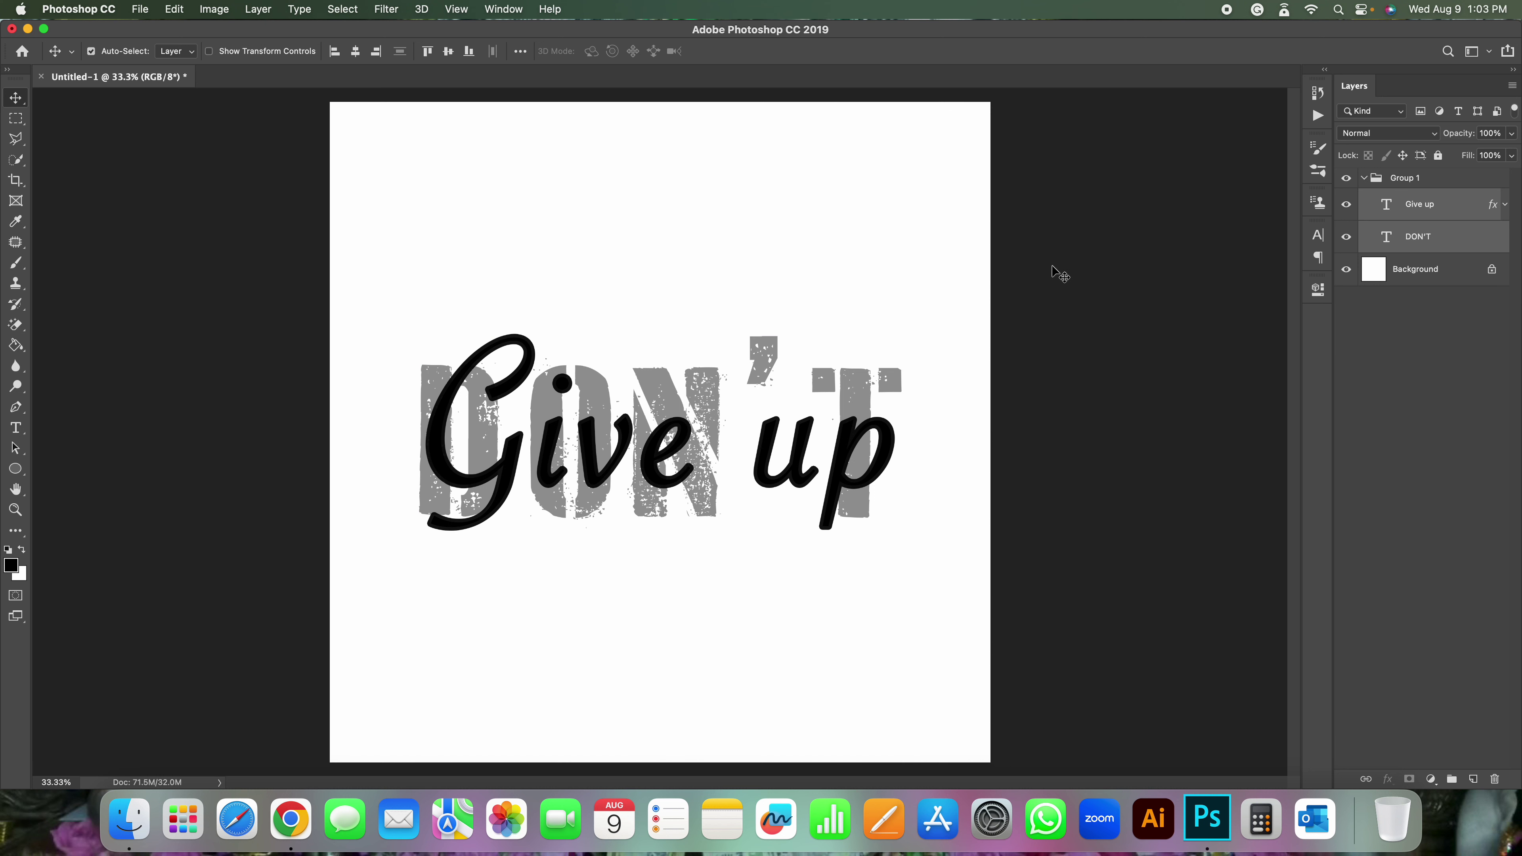
{"action": "key", "text": "super+a"}
{"action": "key", "text": "super+a"}
{"action": "key", "text": "super+a"}
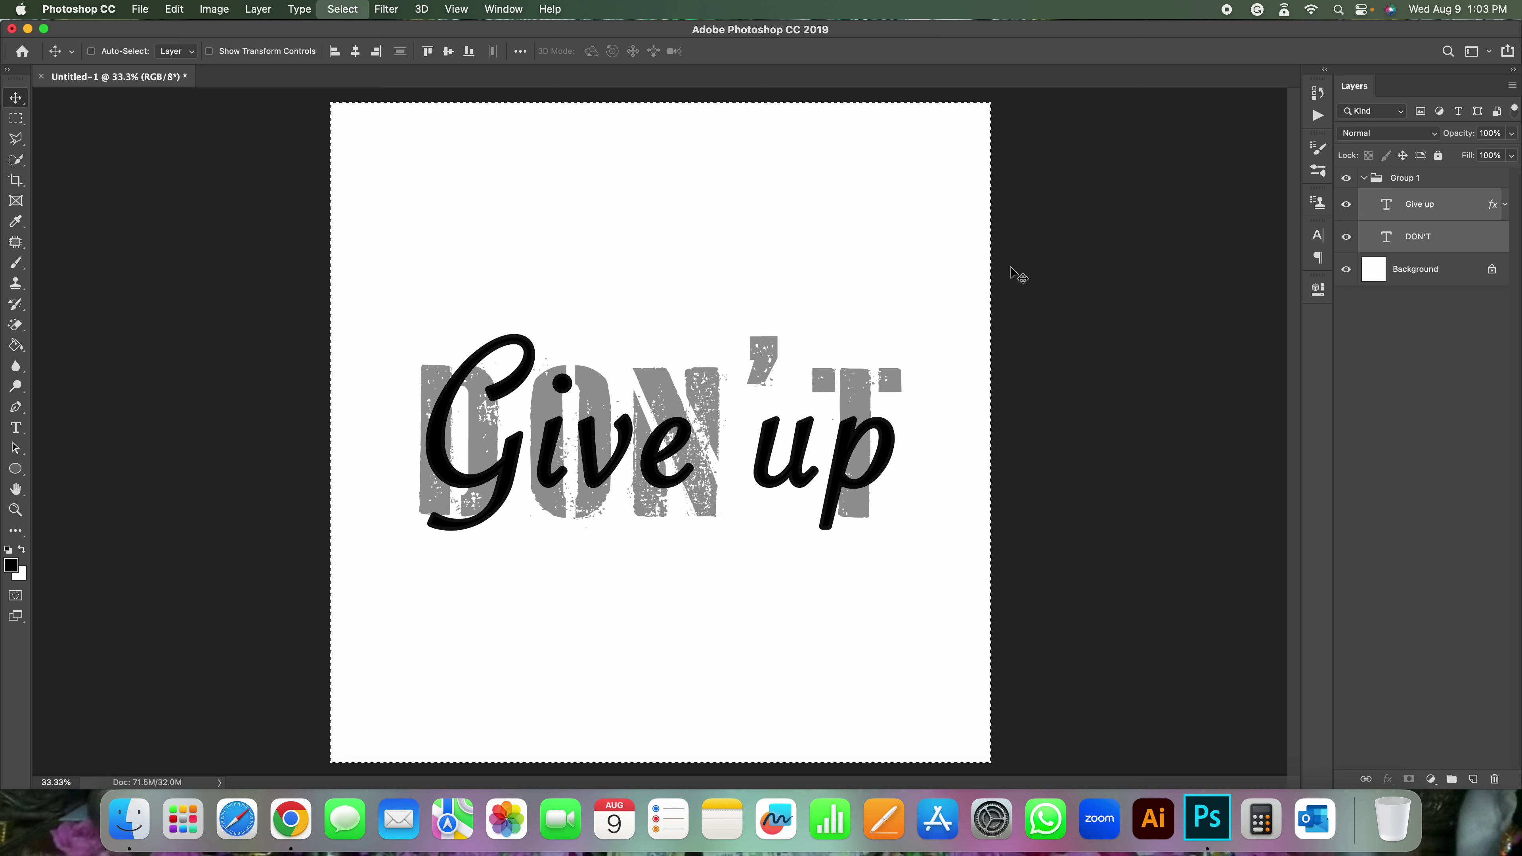
- Step back in History to the state before vertical centring, restoring DON'T above Give up
{"action": "left_click", "coordinate": [1317, 92]}
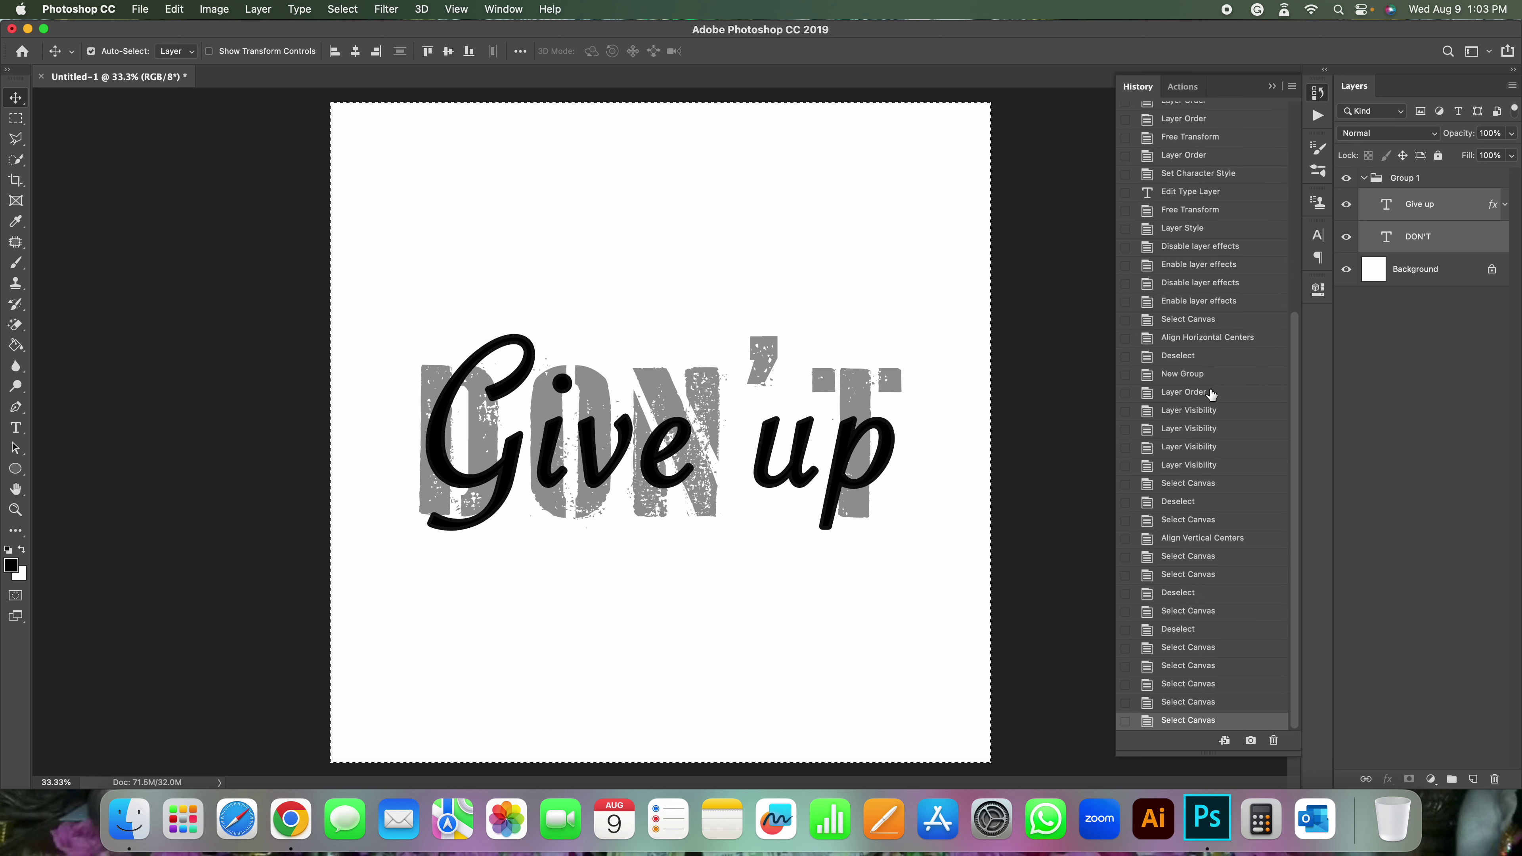
{"action": "left_click", "coordinate": [1201, 687]}
{"action": "left_click", "coordinate": [1197, 651]}
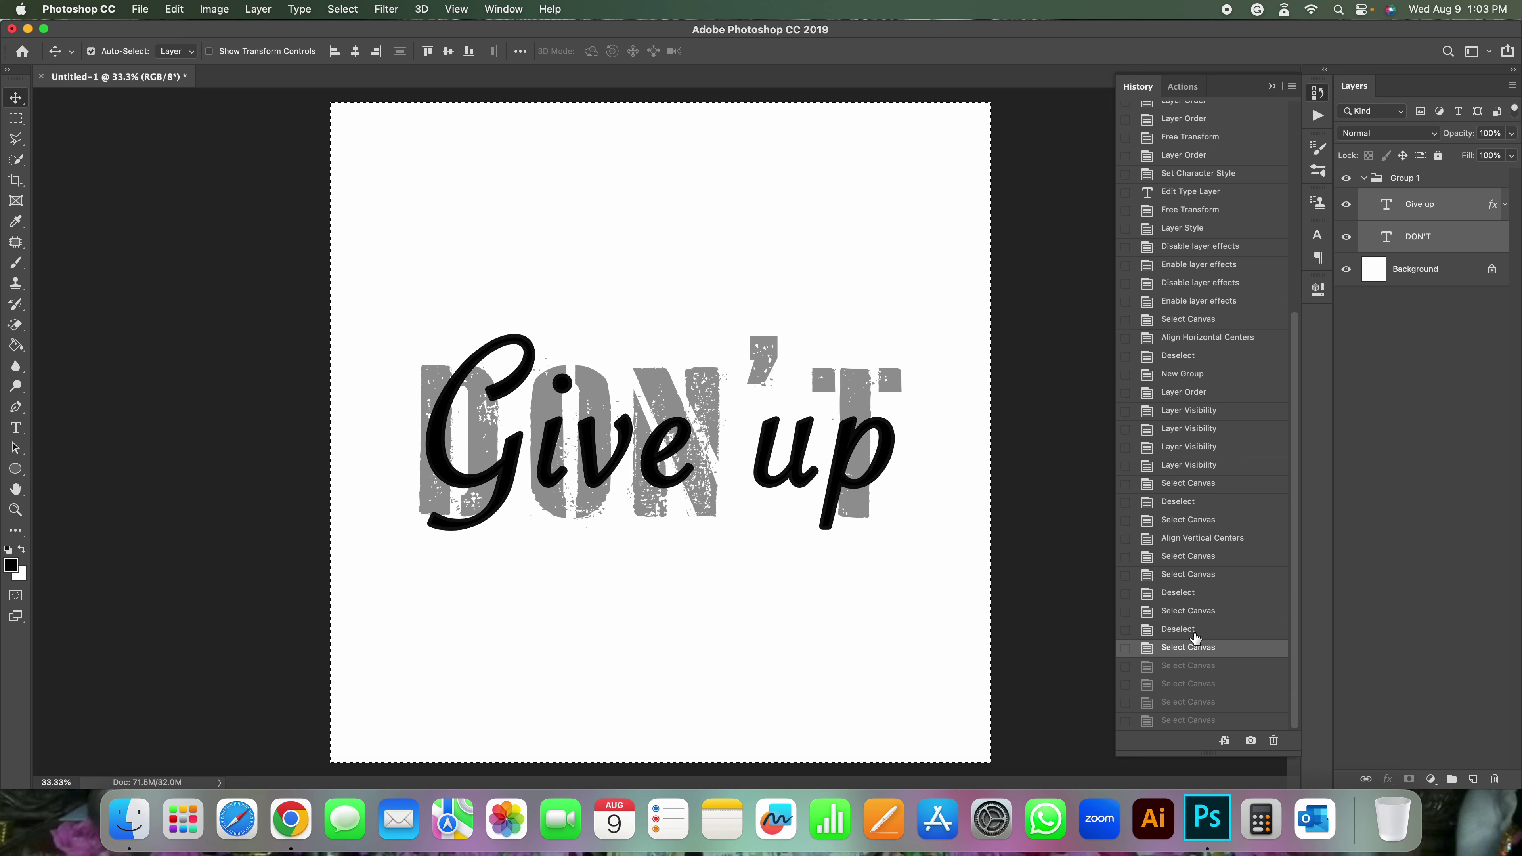
{"action": "left_click", "coordinate": [1191, 612]}
{"action": "left_click", "coordinate": [1188, 574]}
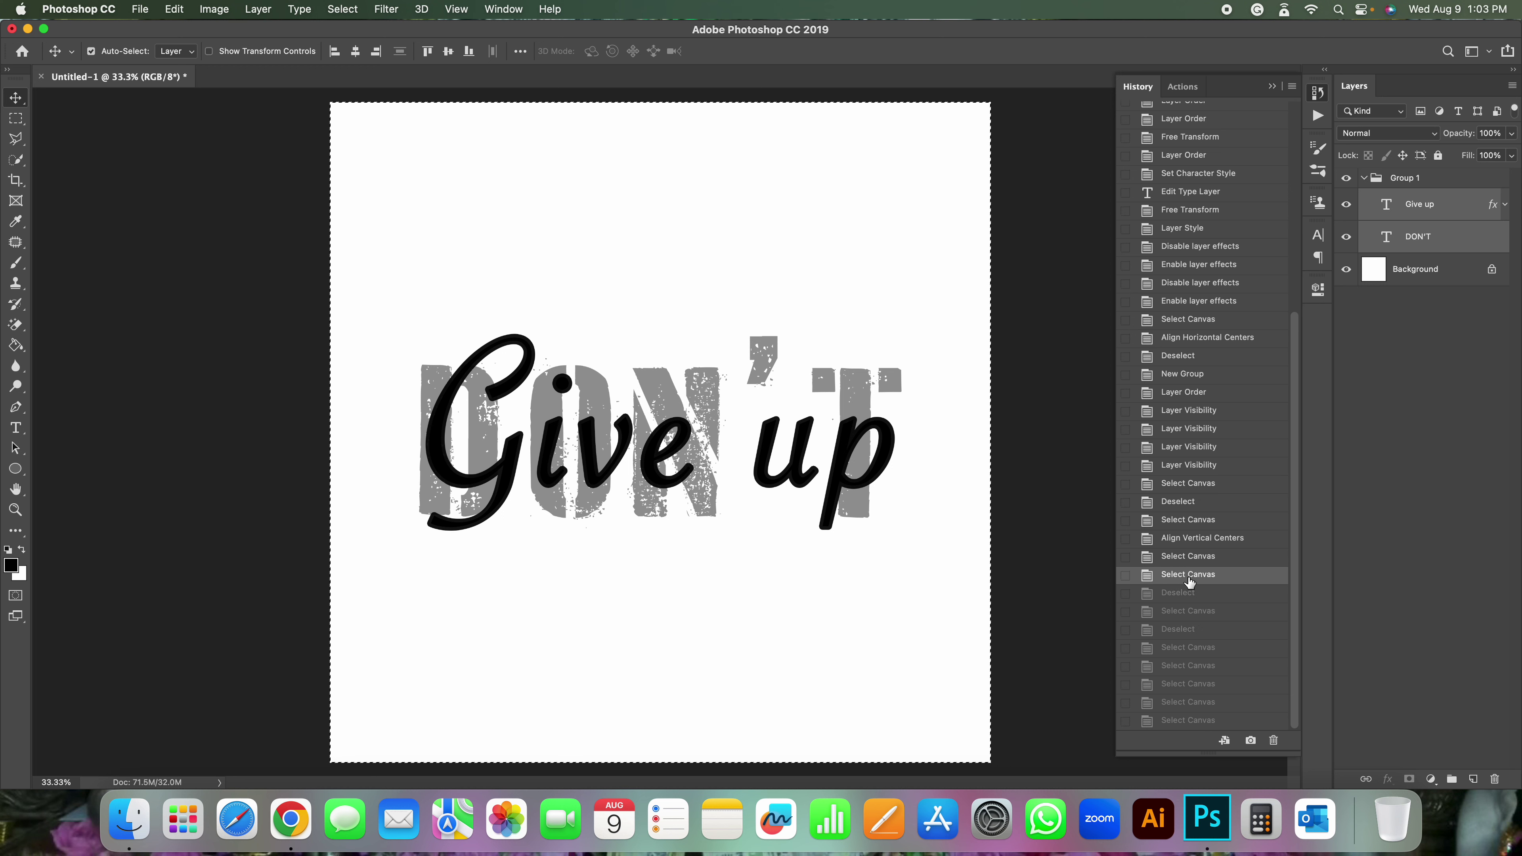
{"action": "left_click", "coordinate": [1187, 520]}
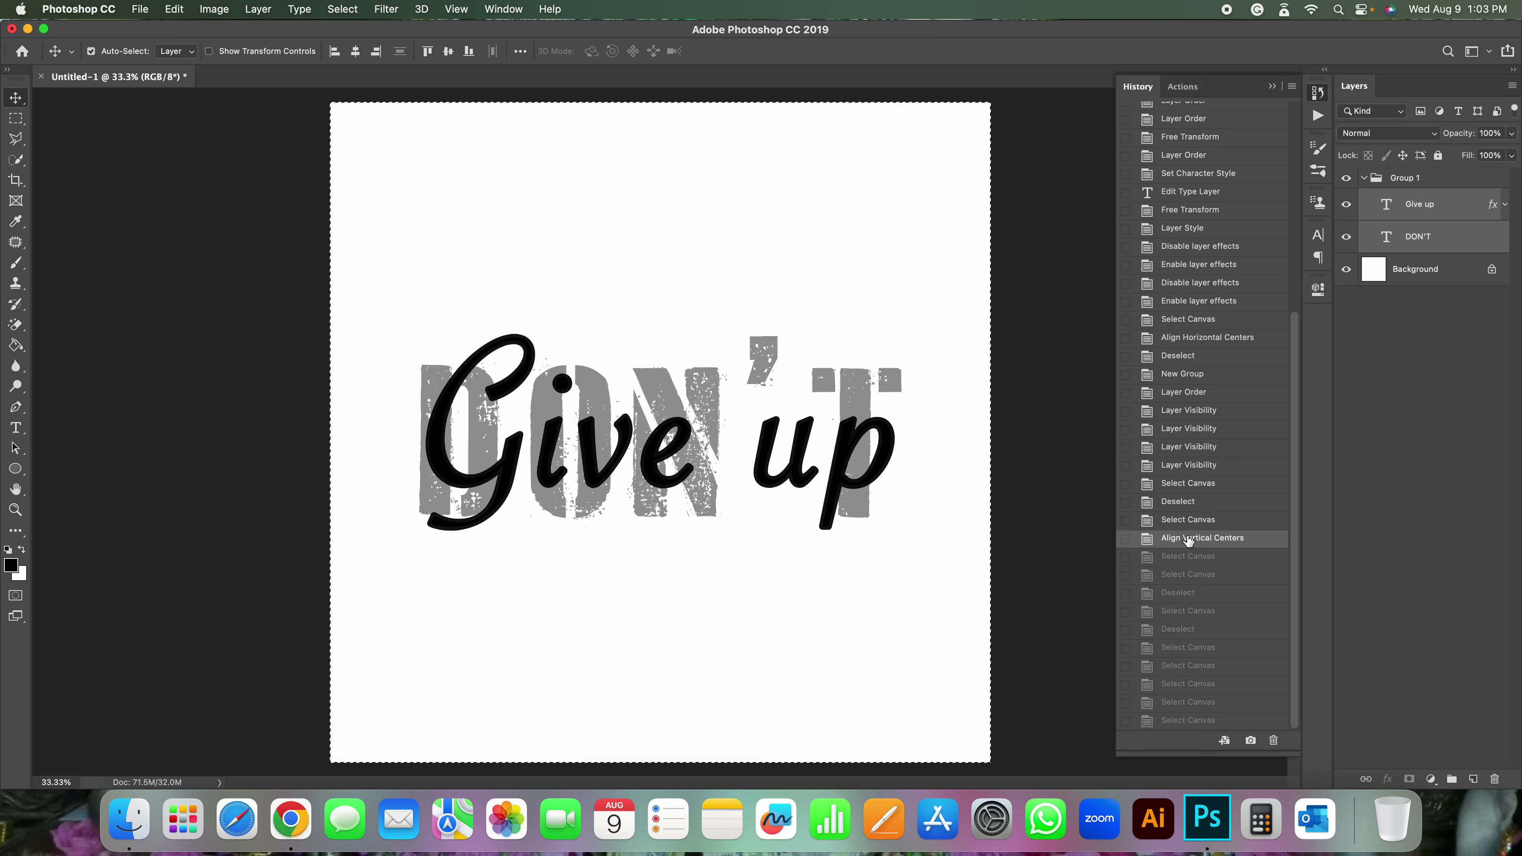
{"action": "left_click", "coordinate": [1180, 507]}
{"action": "left_click", "coordinate": [1272, 86]}
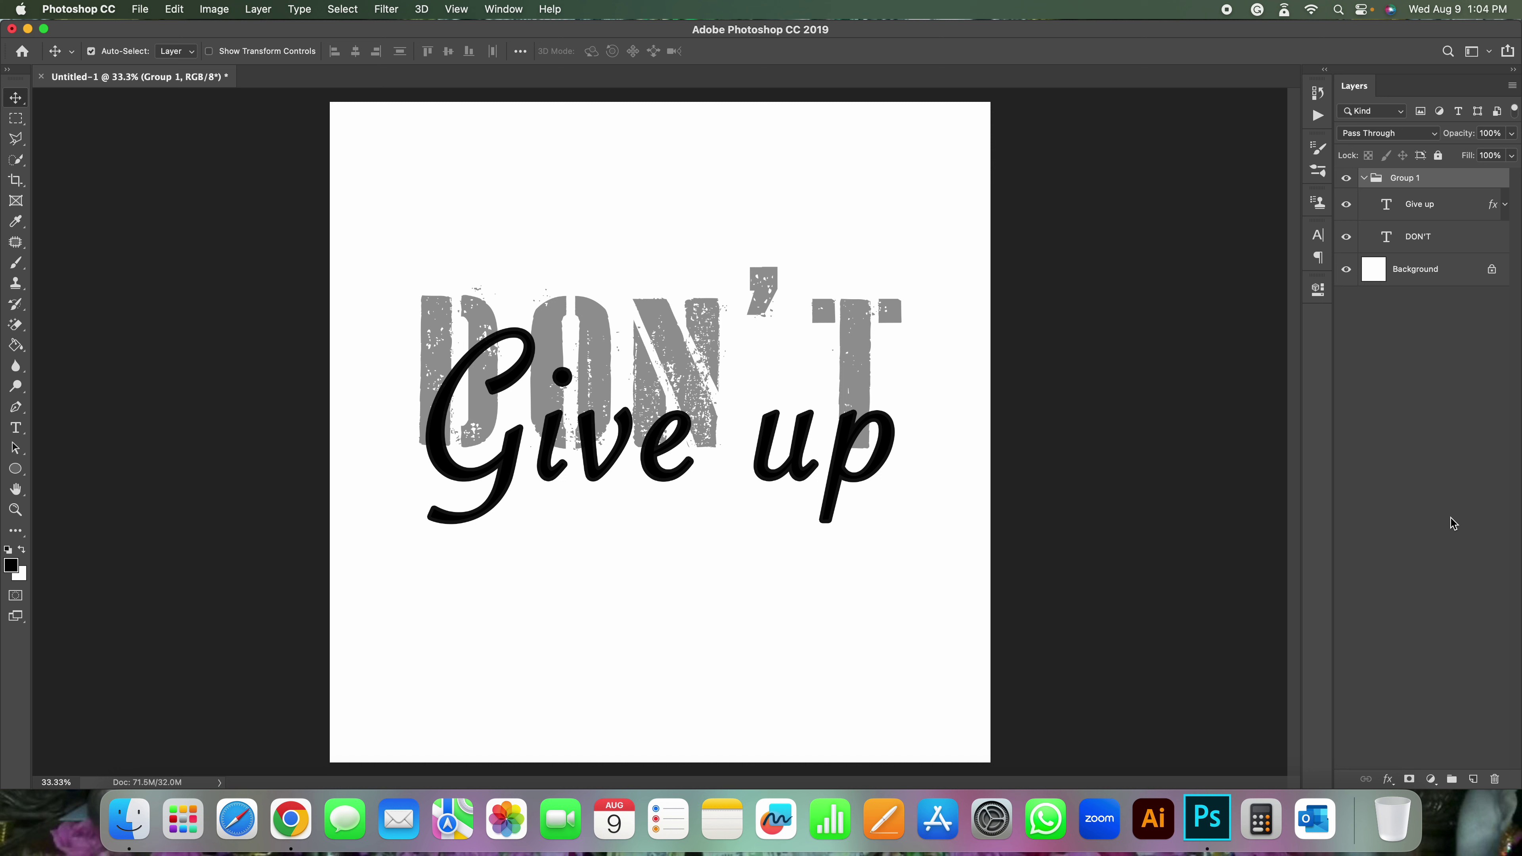
- Nudge Group 1 with Free Transform, then centre it vertically on the canvas and deselect
{"action": "key", "text": "super+t"}
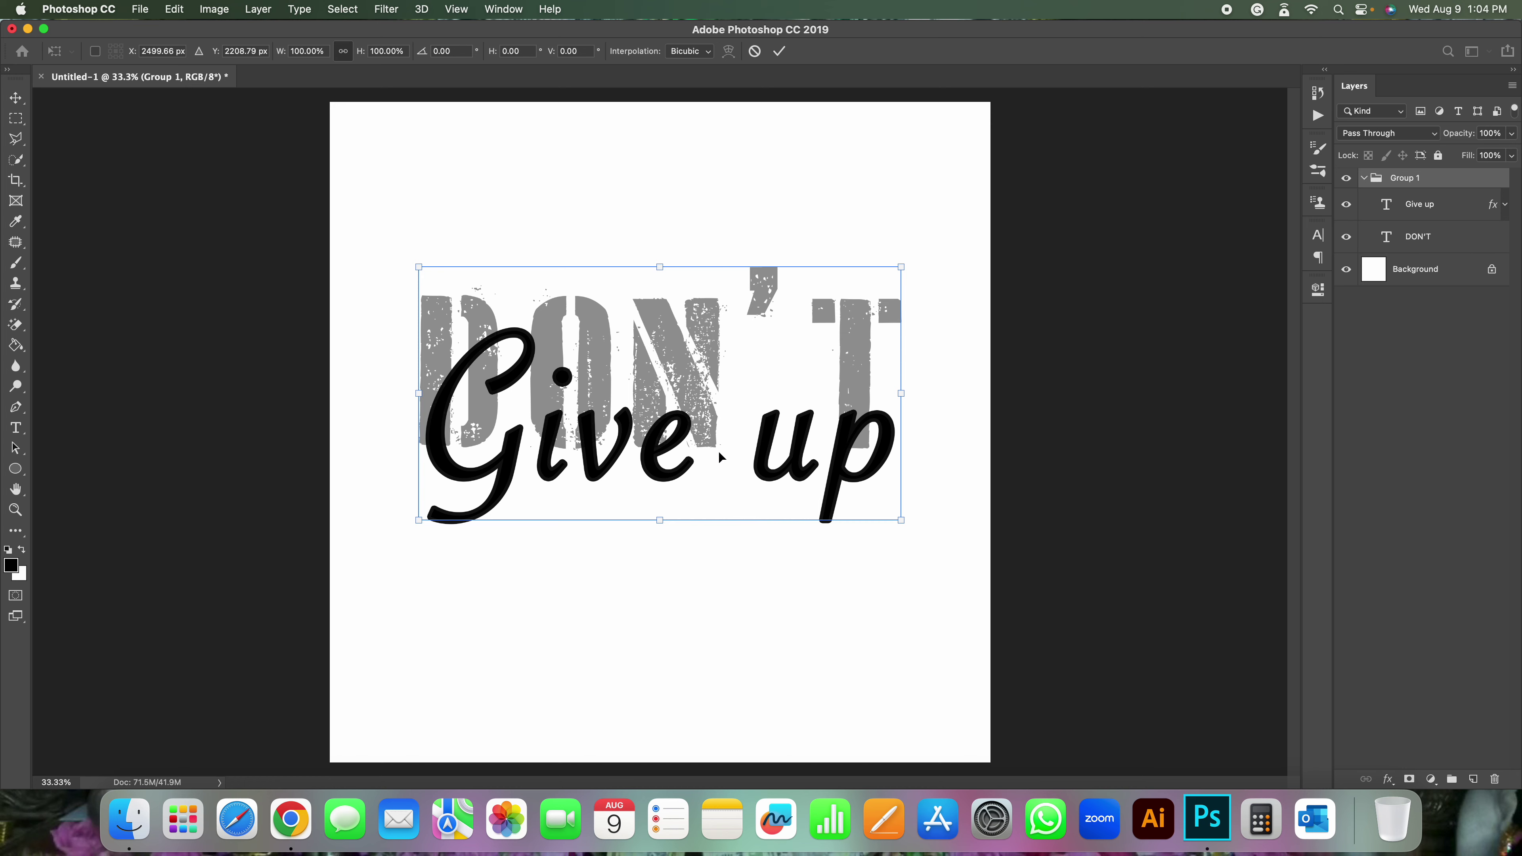
{"action": "left_click_drag", "start_coordinate": [719, 458], "coordinate": [704, 482]}
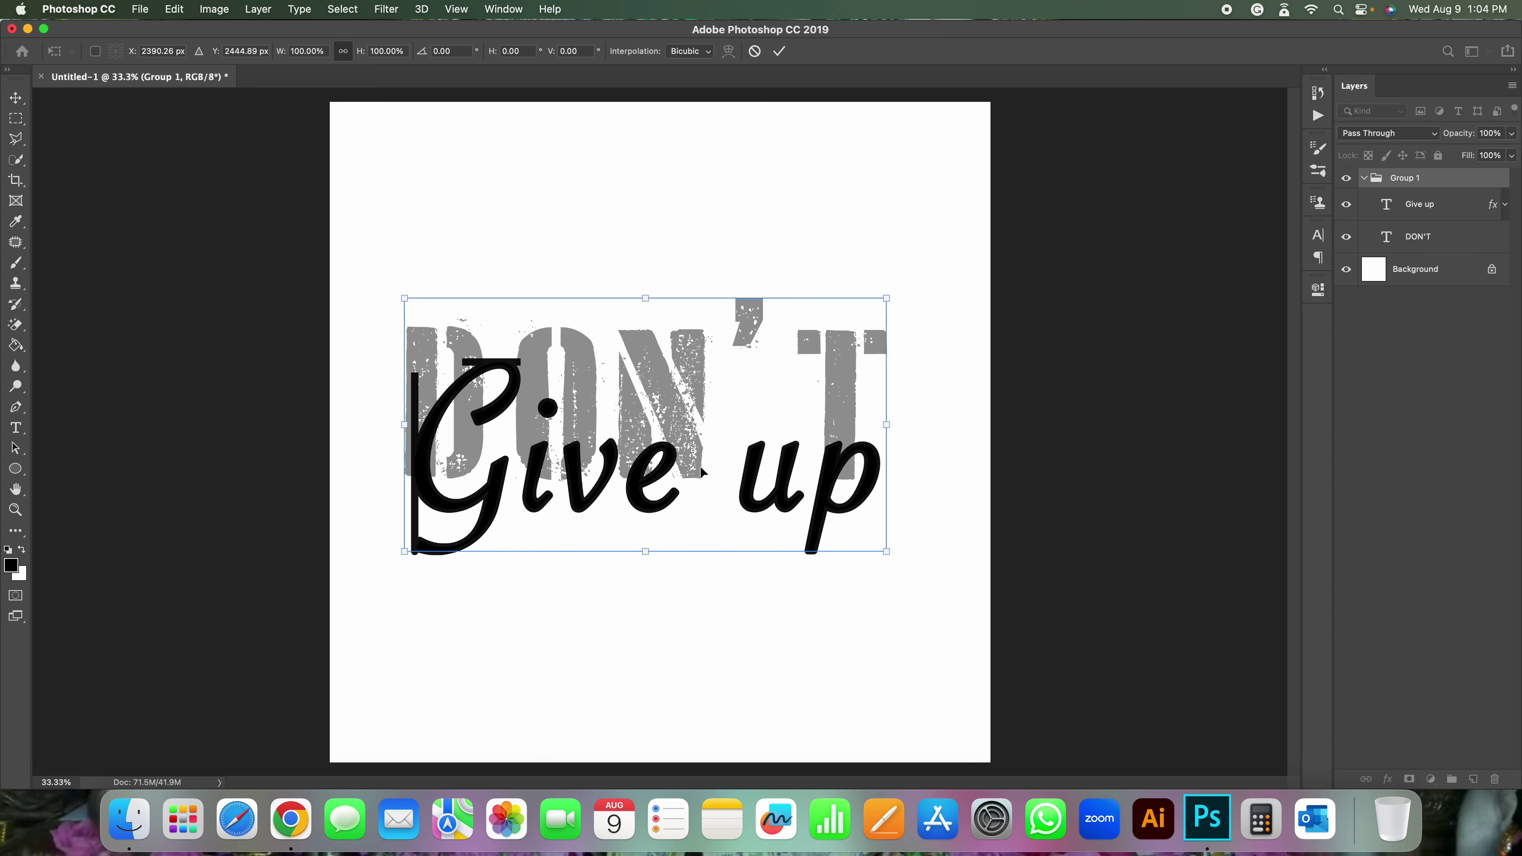
{"action": "key", "text": "Return"}
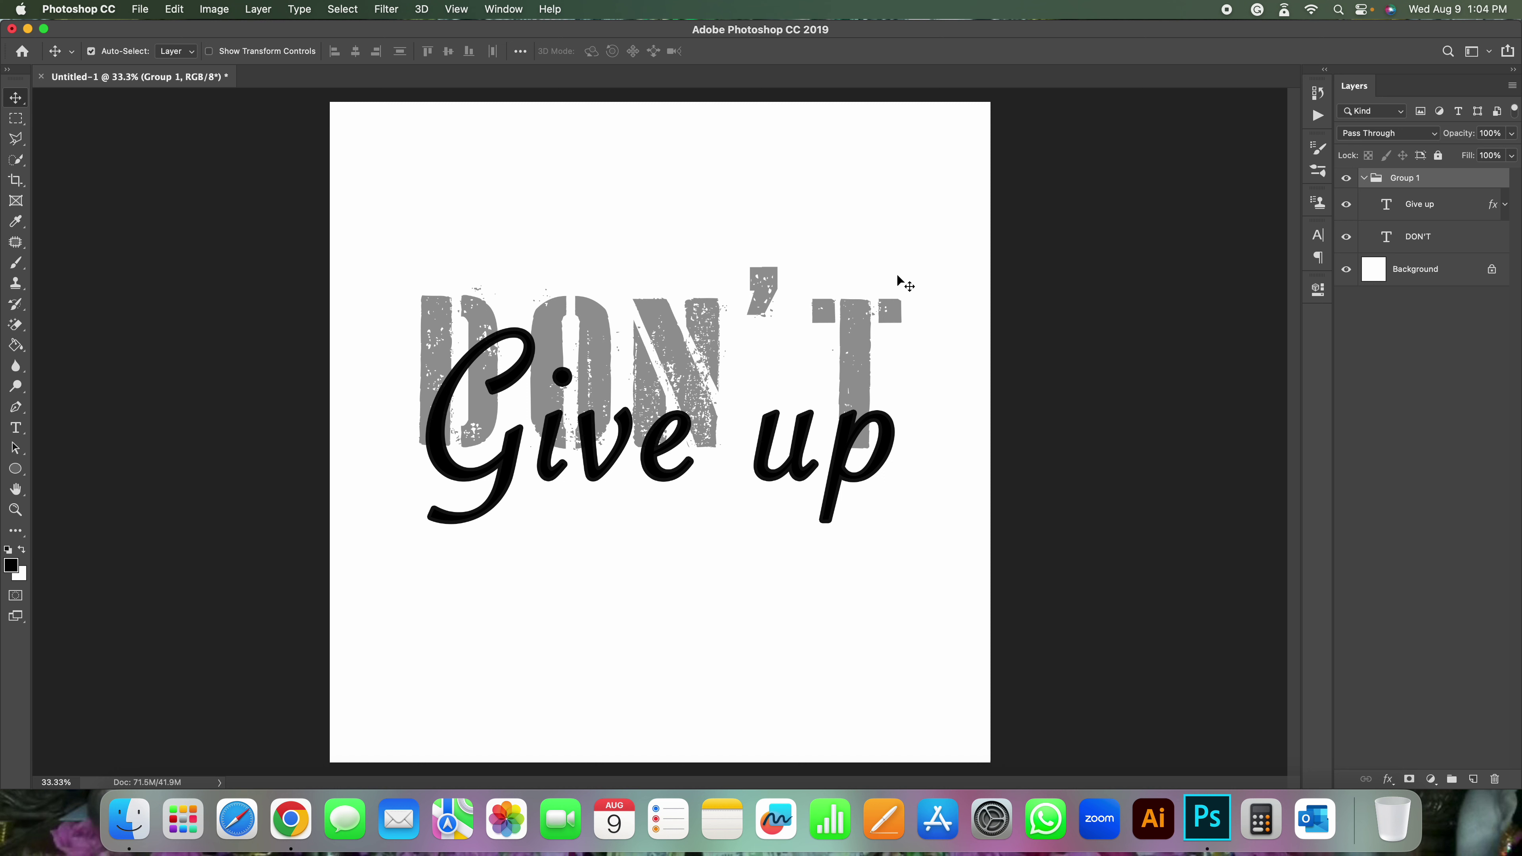
{"action": "key", "text": "super+a"}
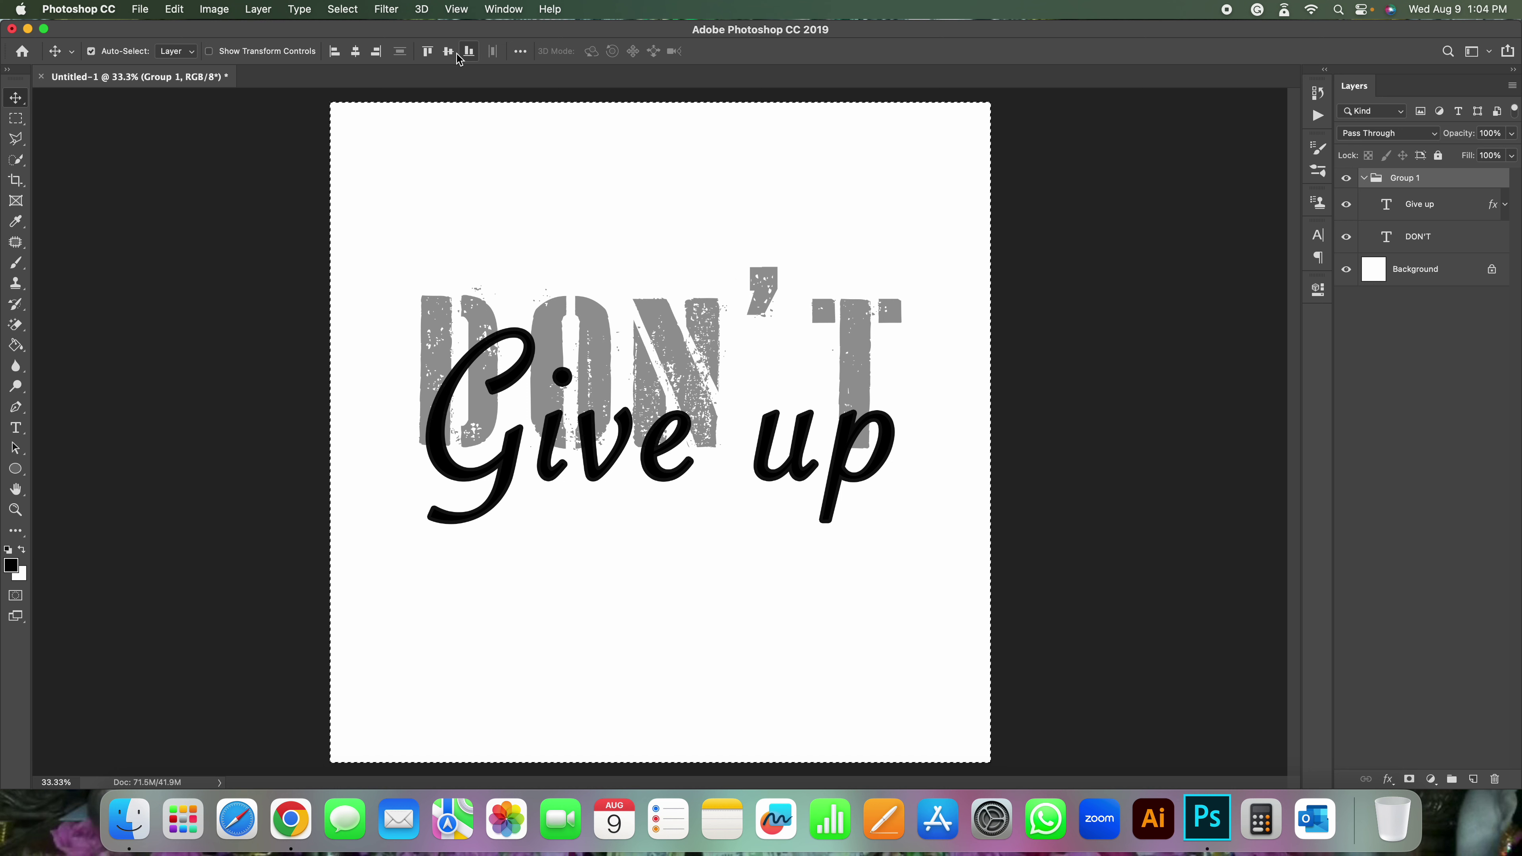
{"action": "left_click", "coordinate": [447, 52]}
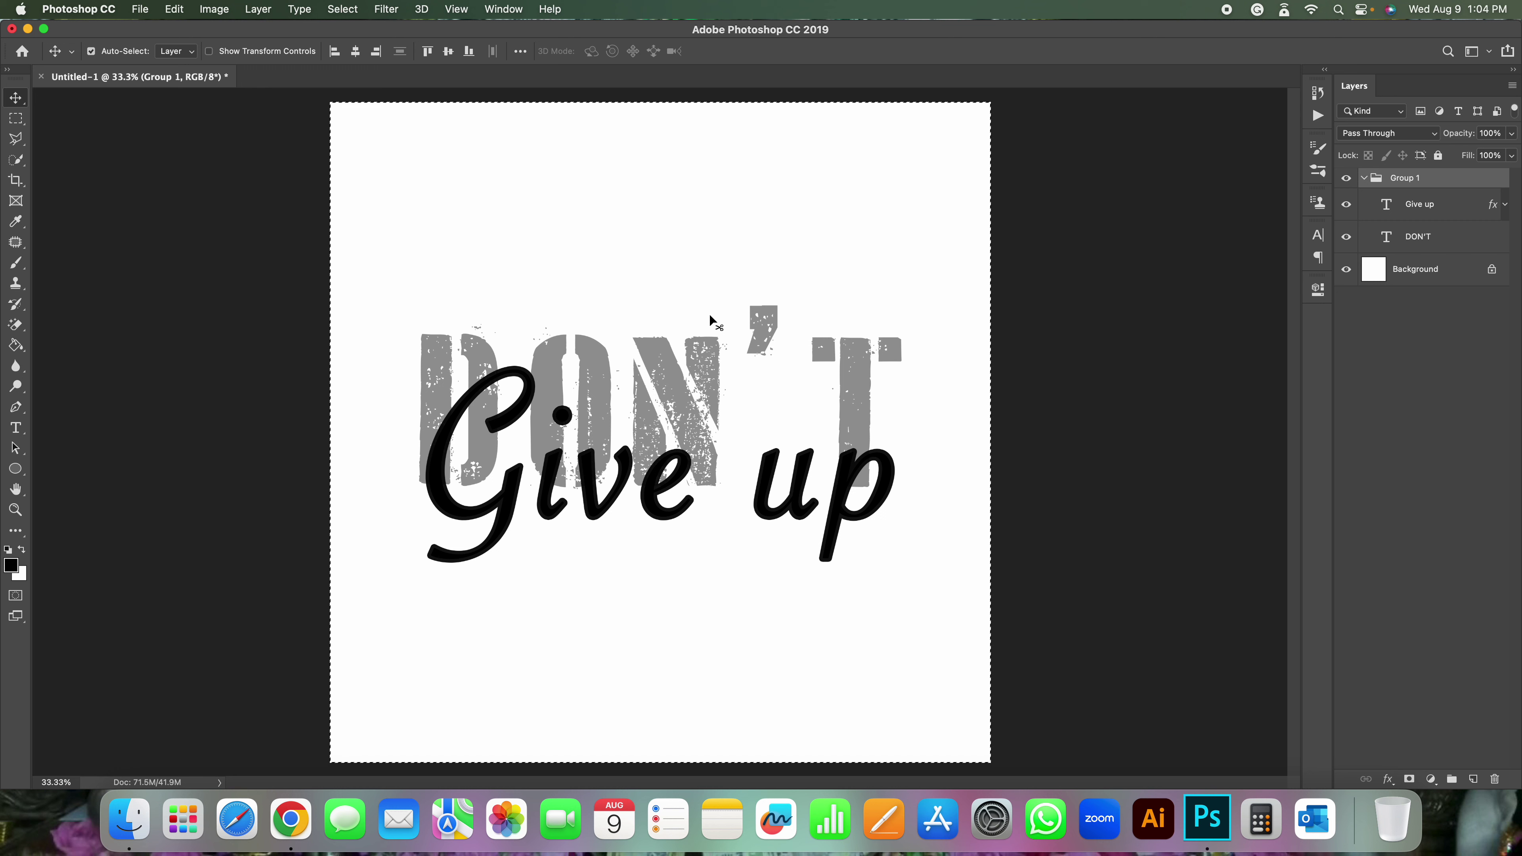
{"action": "key", "text": "super+d"}
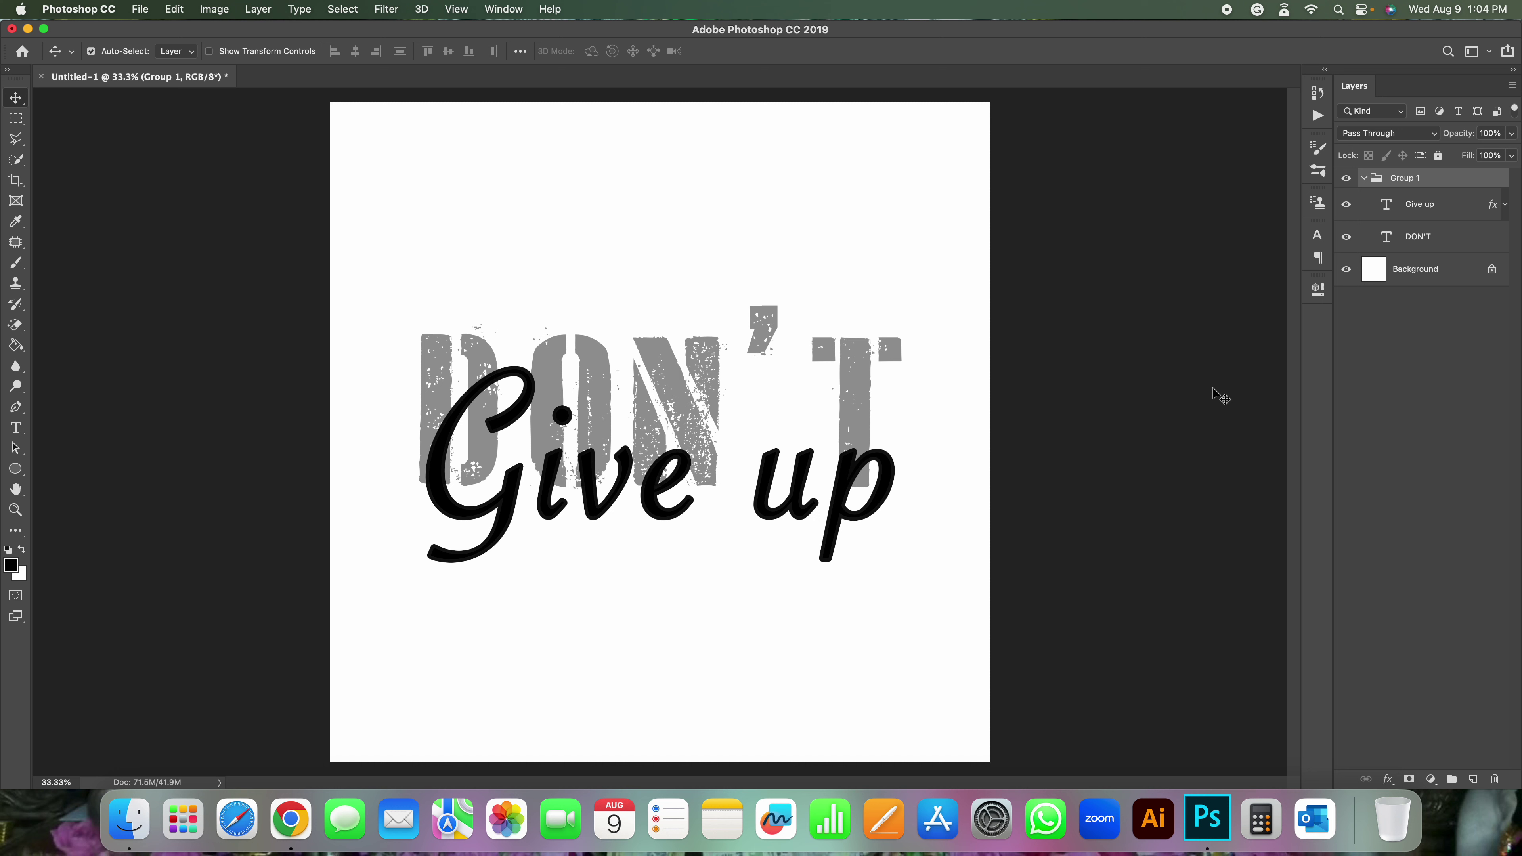
{"action": "left_click", "coordinate": [1426, 204]}
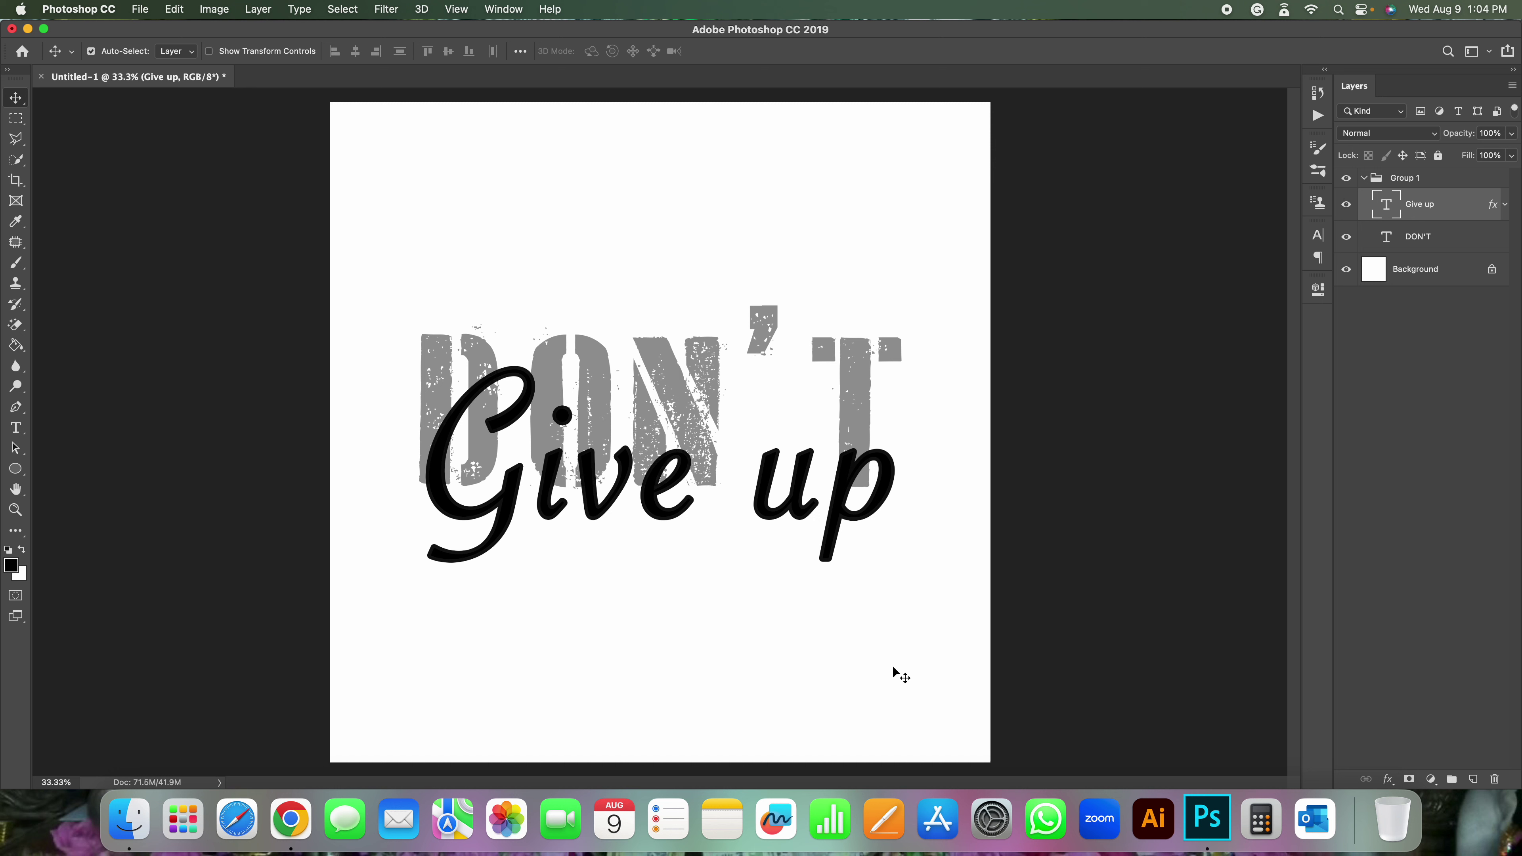
{"action": "key", "text": "super"}
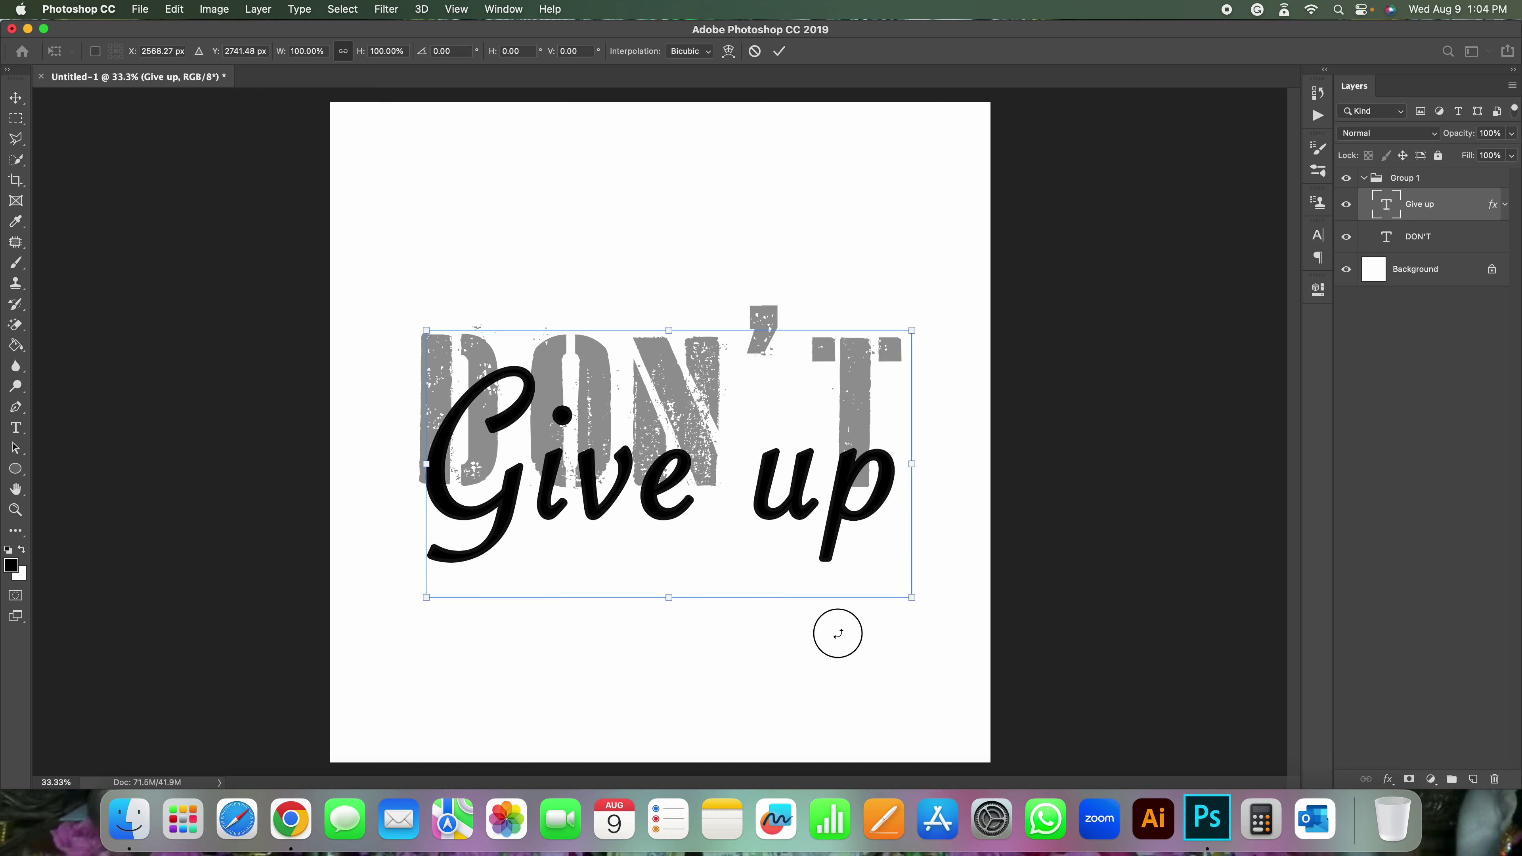
{"action": "key", "text": "super+t"}
{"action": "left_click_drag", "start_coordinate": [841, 628], "coordinate": [865, 590]}
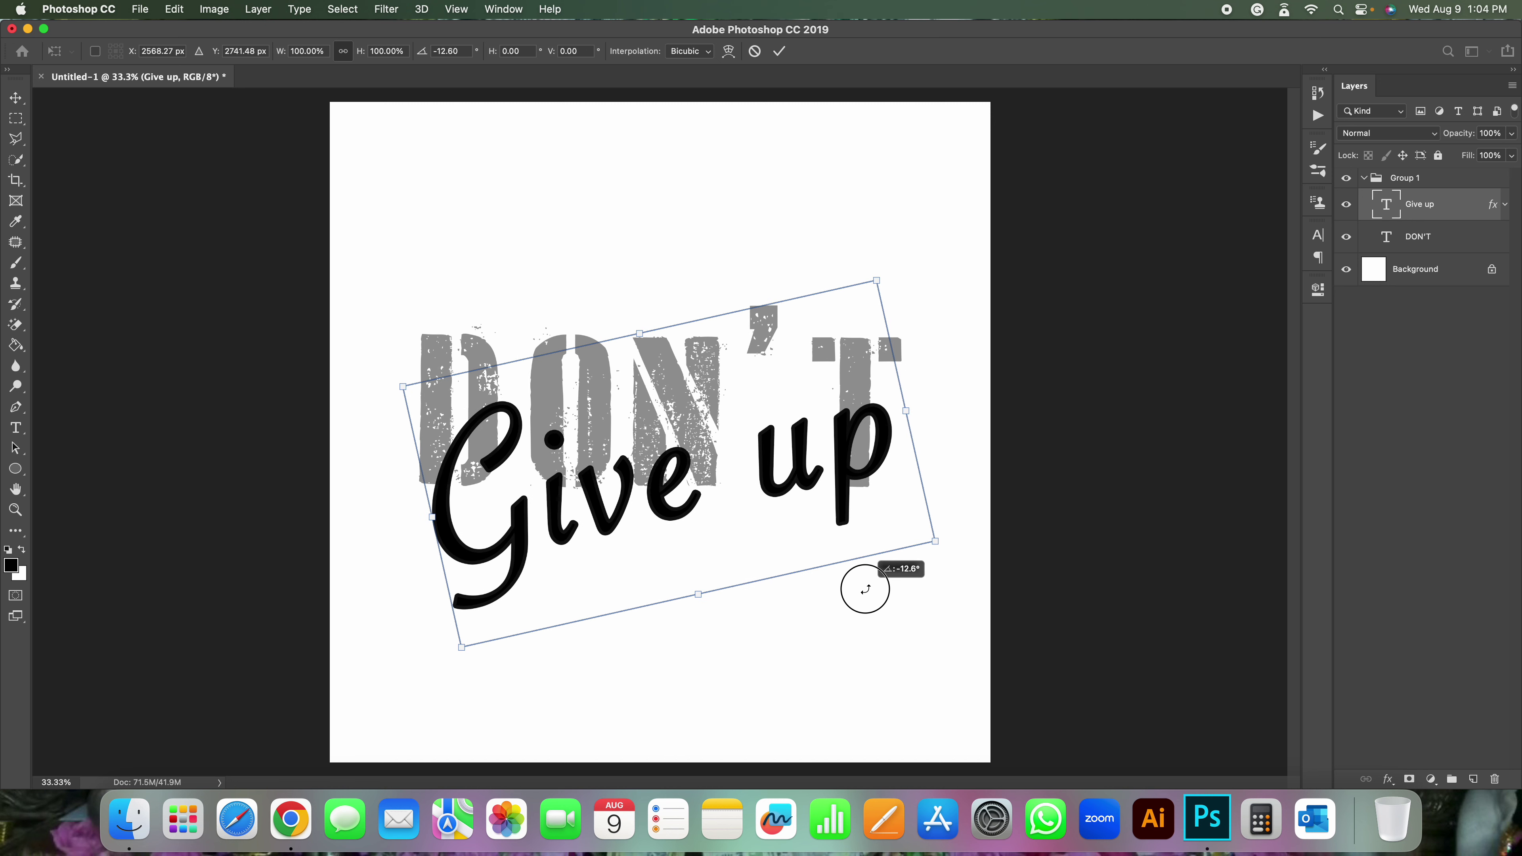
{"action": "key", "text": "Return"}
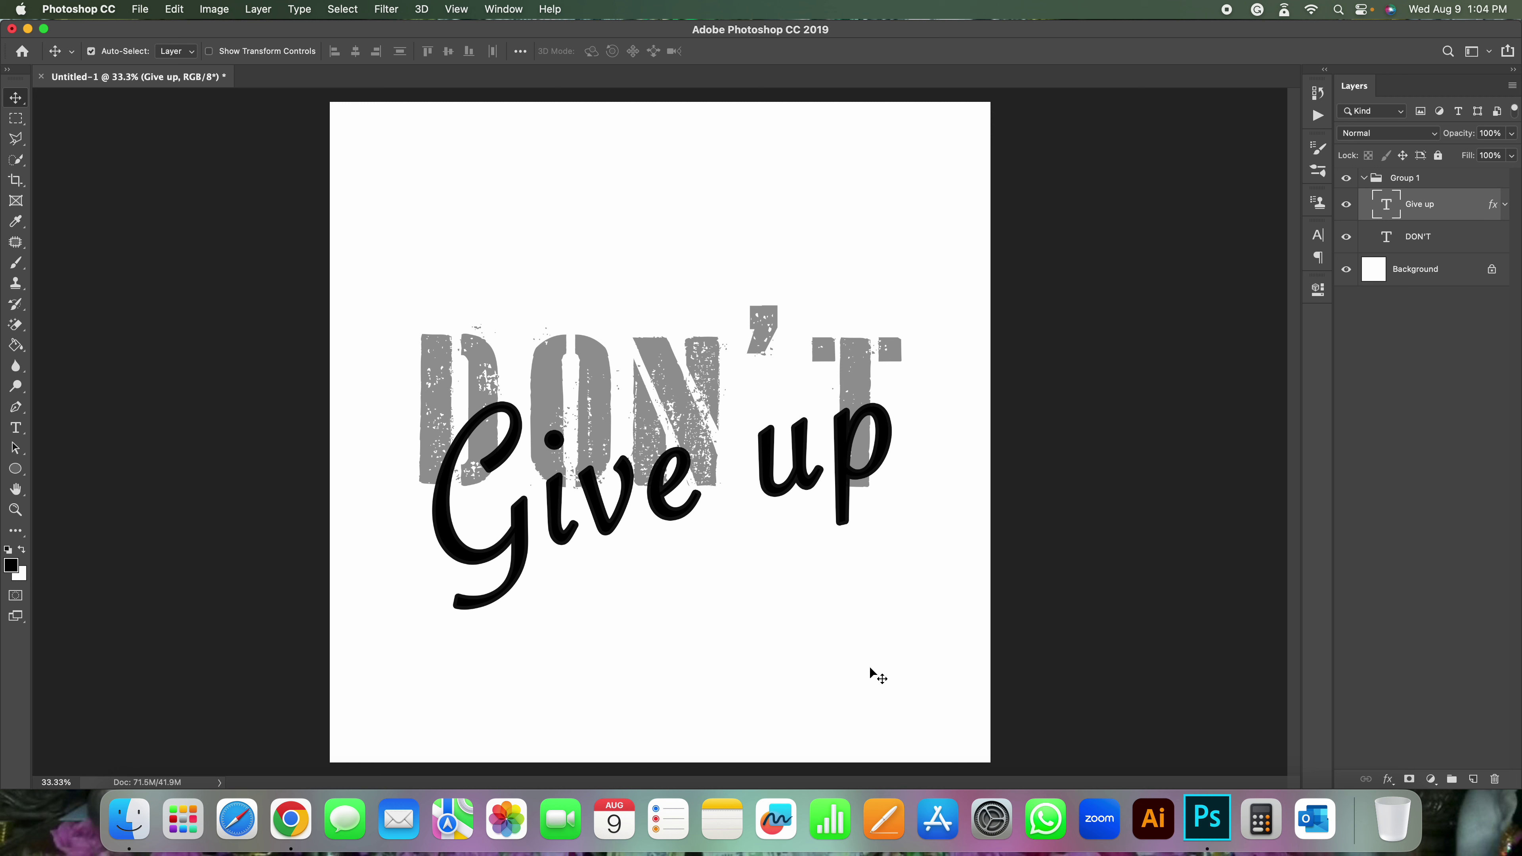
{"action": "key", "text": "super+z"}
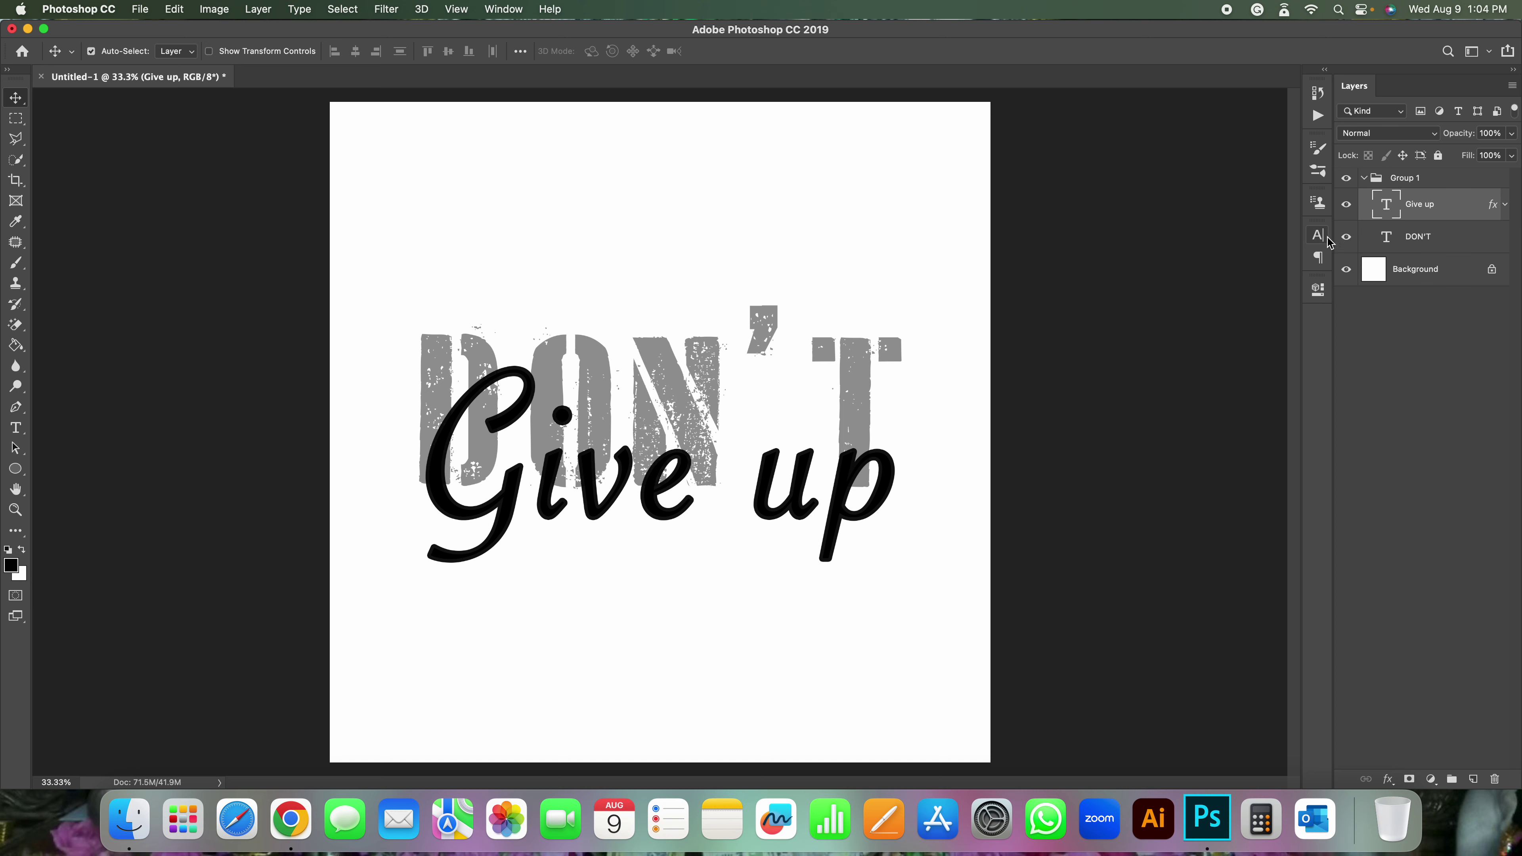
{"action": "left_click", "coordinate": [1346, 270]}
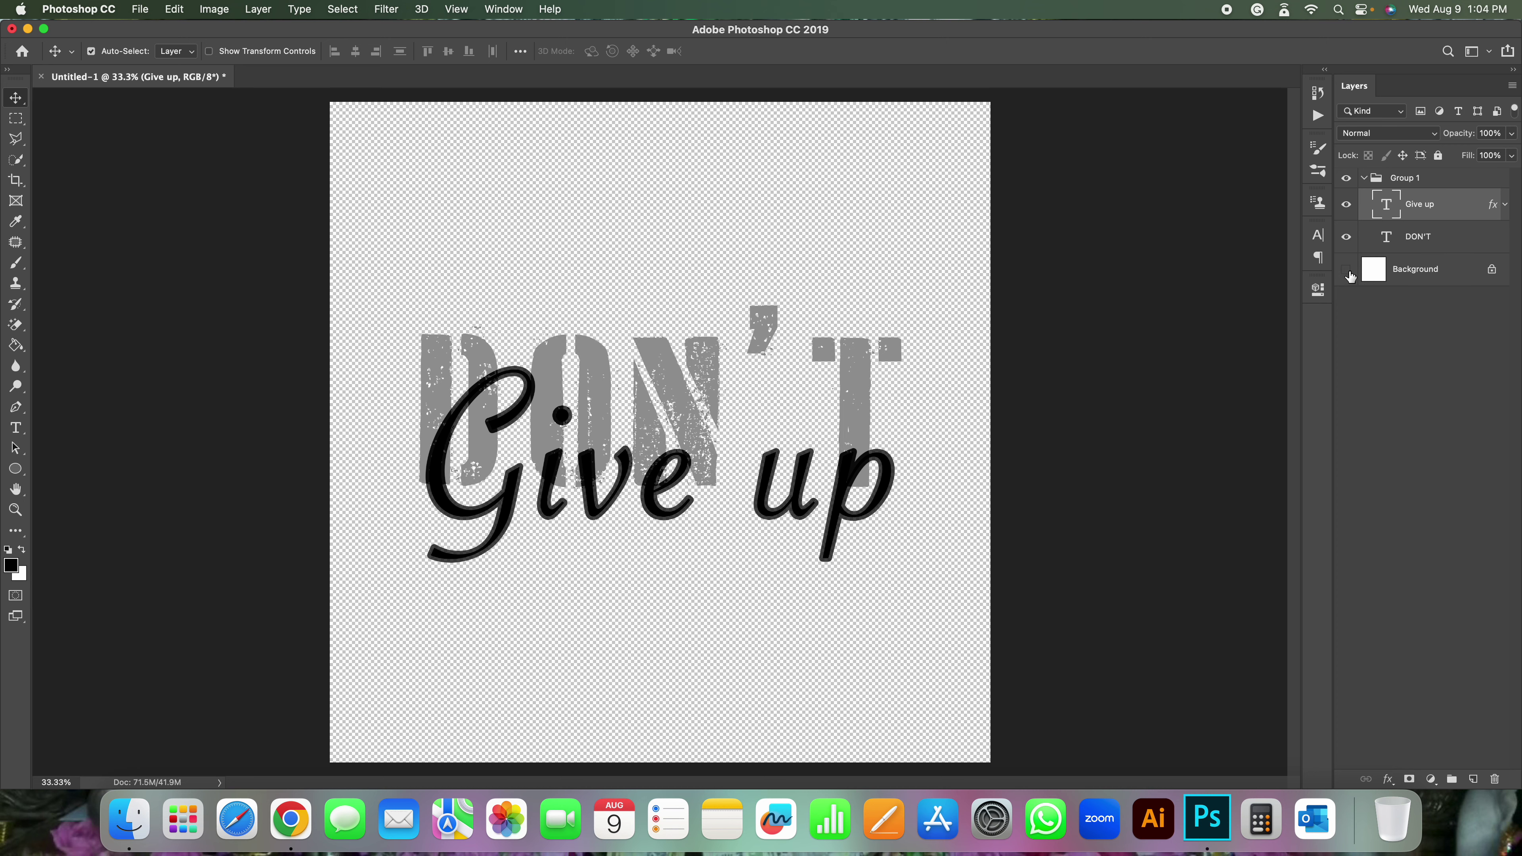
{"action": "left_click", "coordinate": [1414, 269]}
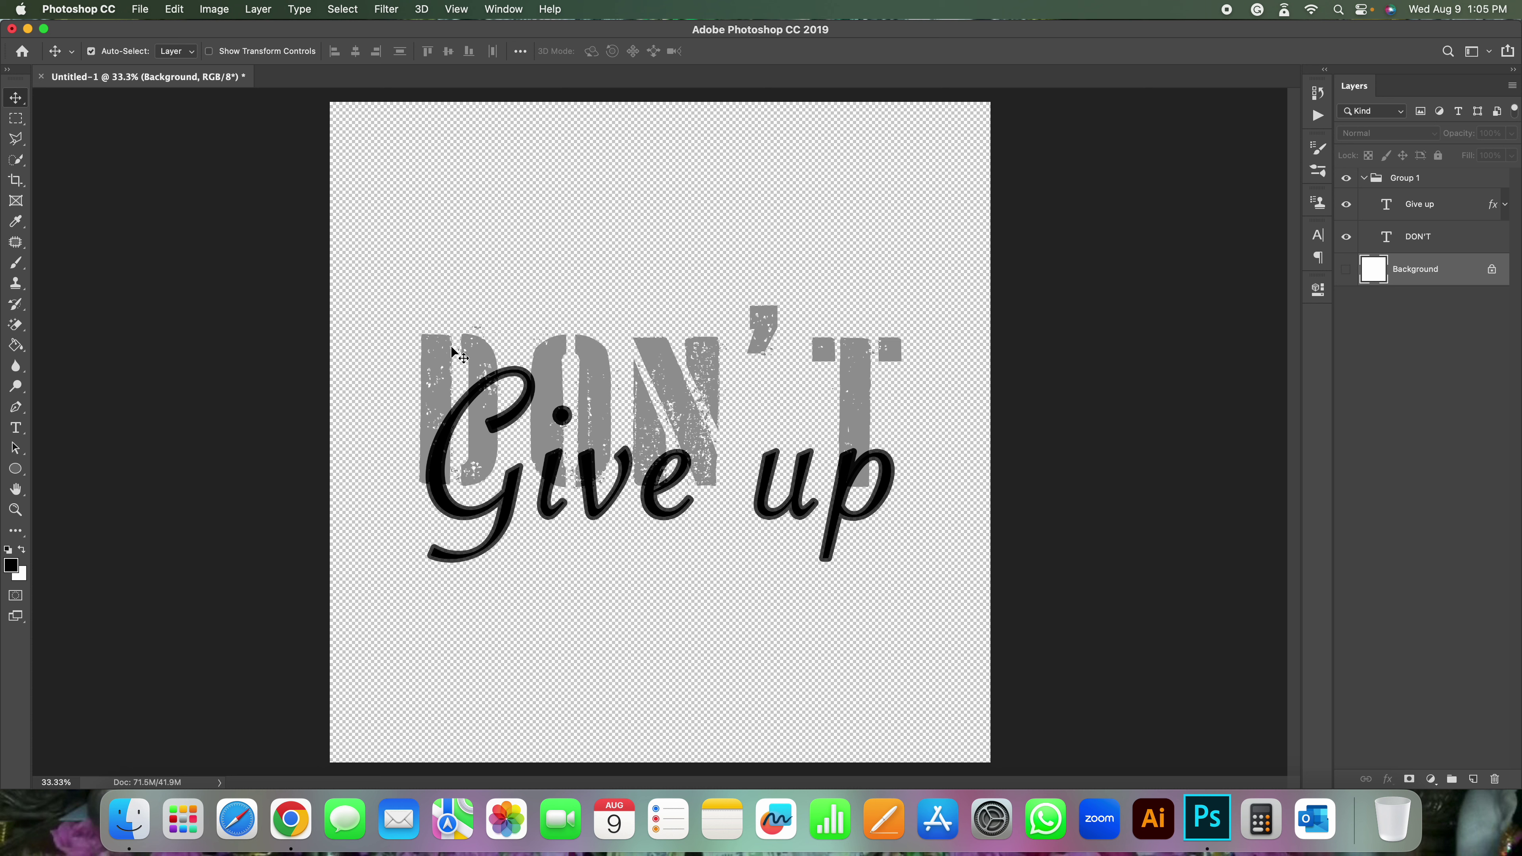
{"action": "key", "text": "super+s"}
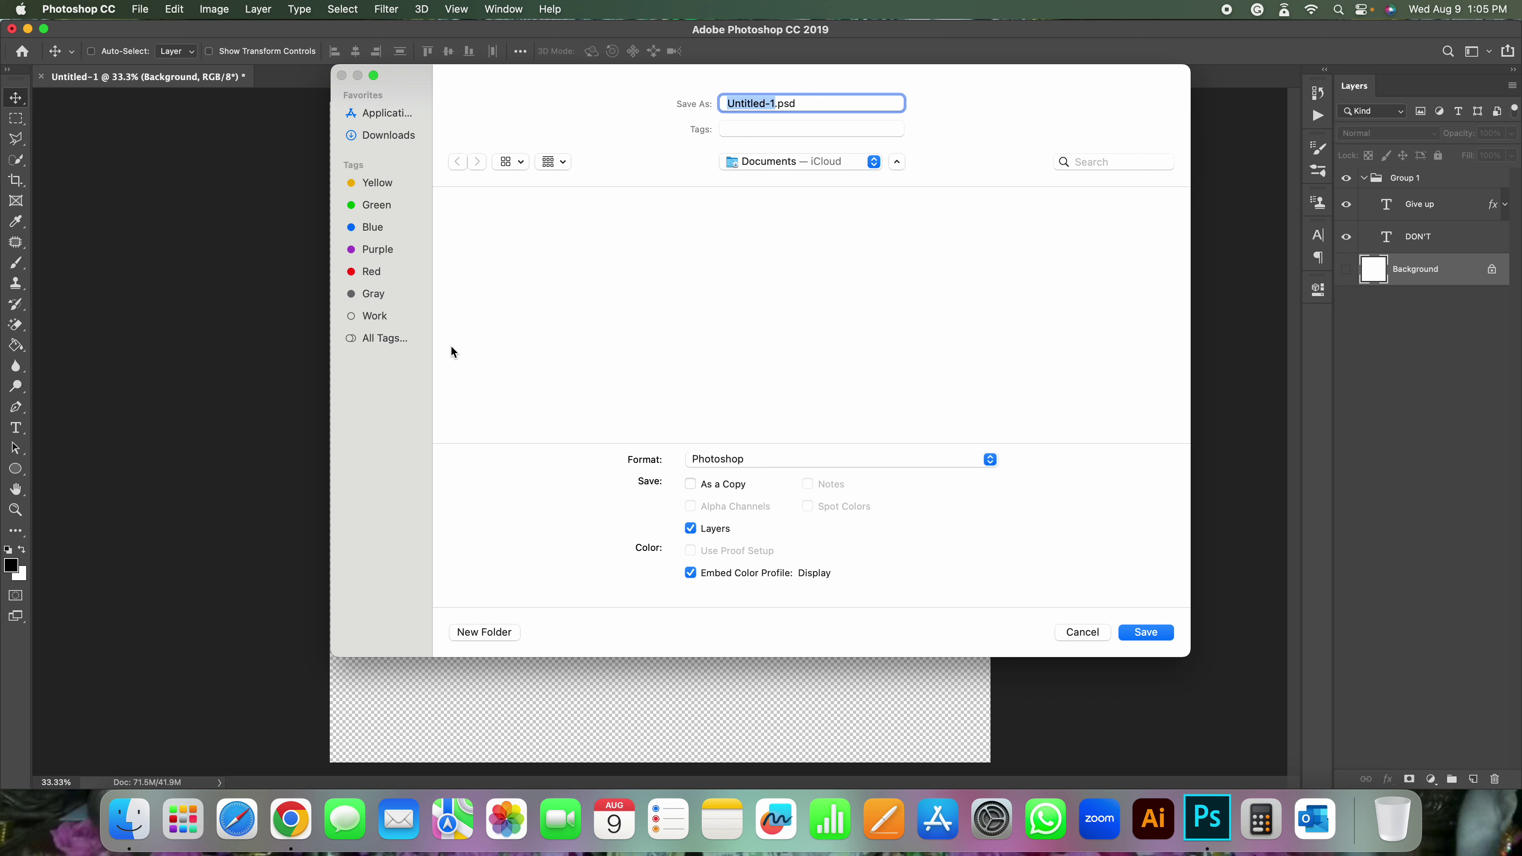
{"action": "key", "text": "Escape"}
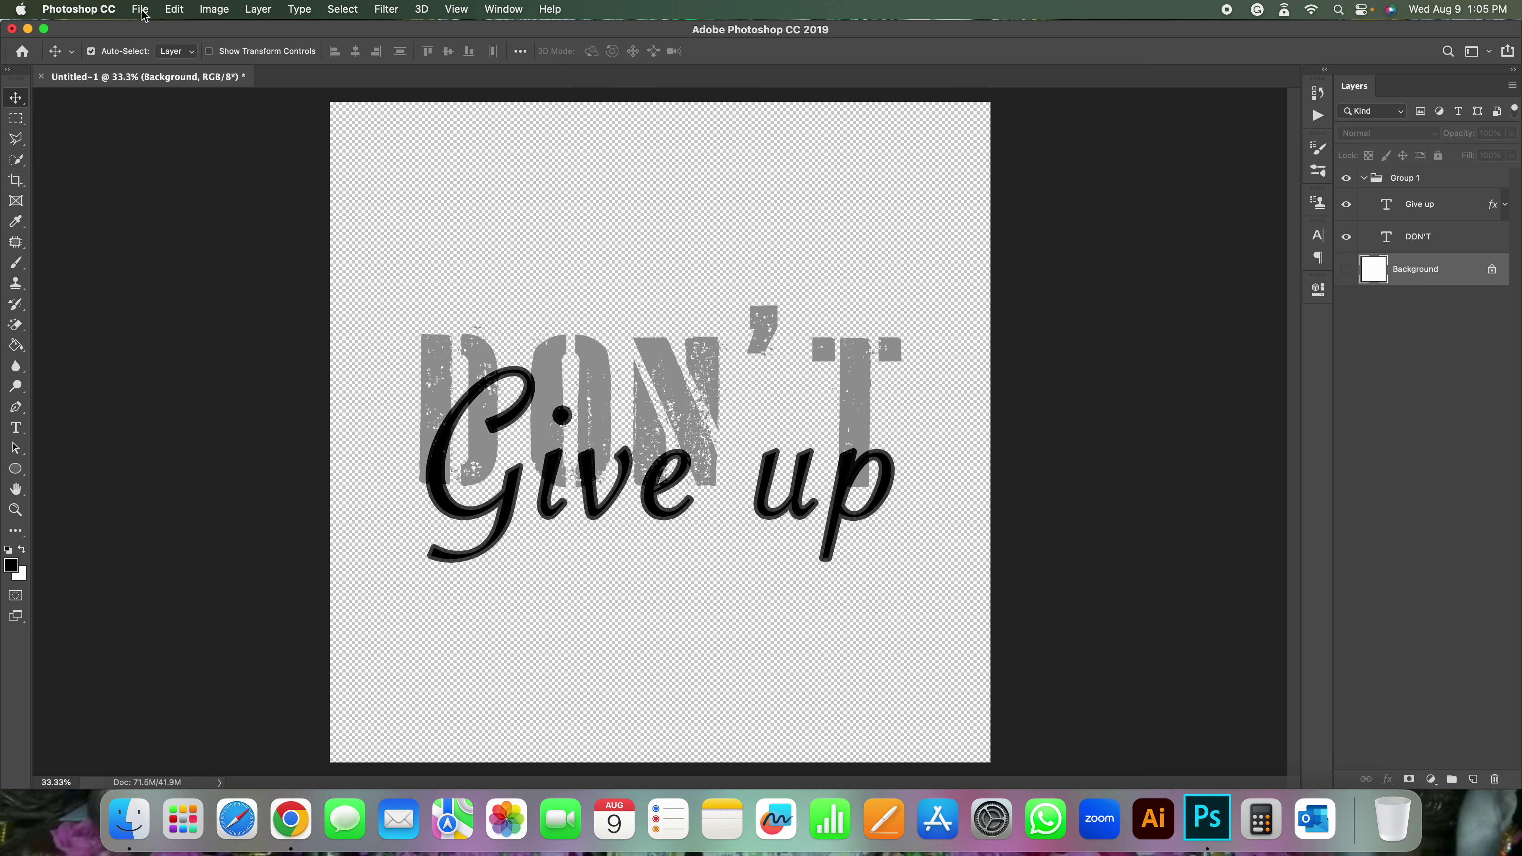
- Start Save As into Downloads > thoughti.webflow- Fin with PNG as the format
{"action": "left_click", "coordinate": [143, 11]}
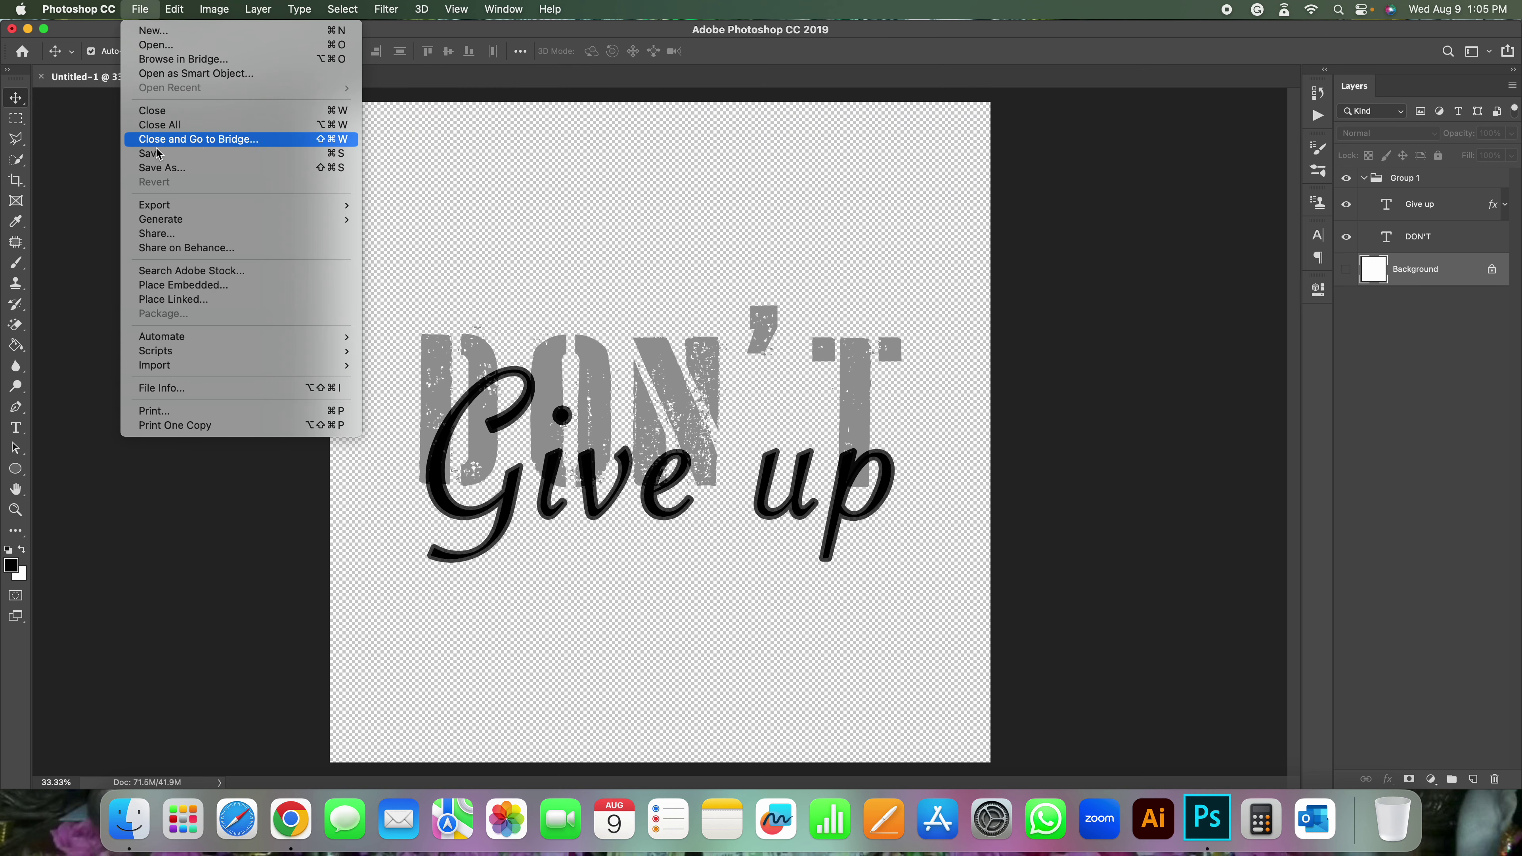
{"action": "left_click", "coordinate": [172, 168]}
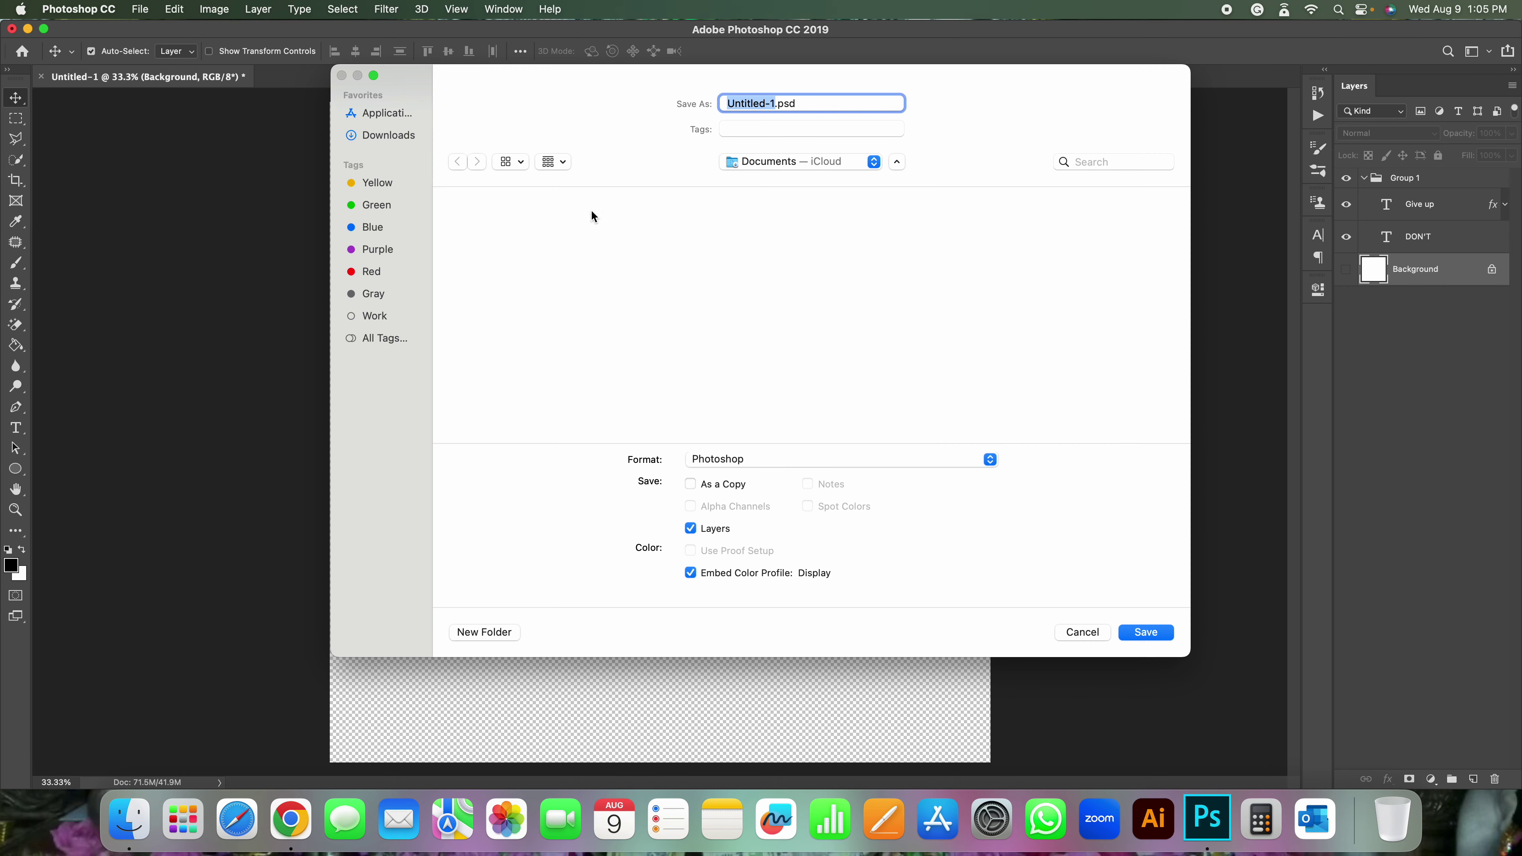
{"action": "left_click", "coordinate": [593, 216]}
{"action": "left_click", "coordinate": [383, 135]}
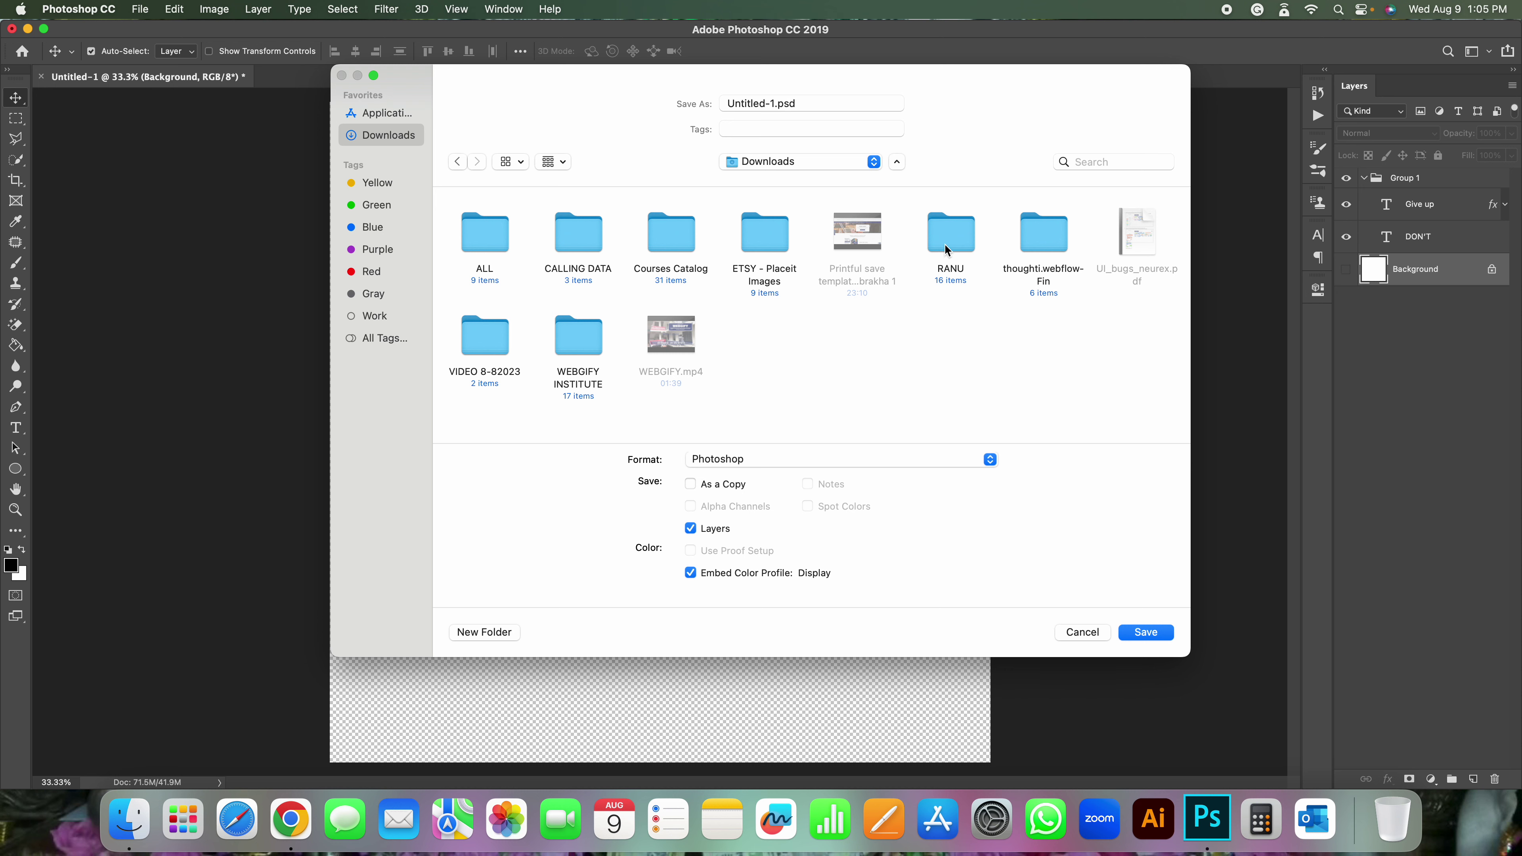
{"action": "double_click", "coordinate": [1055, 244]}
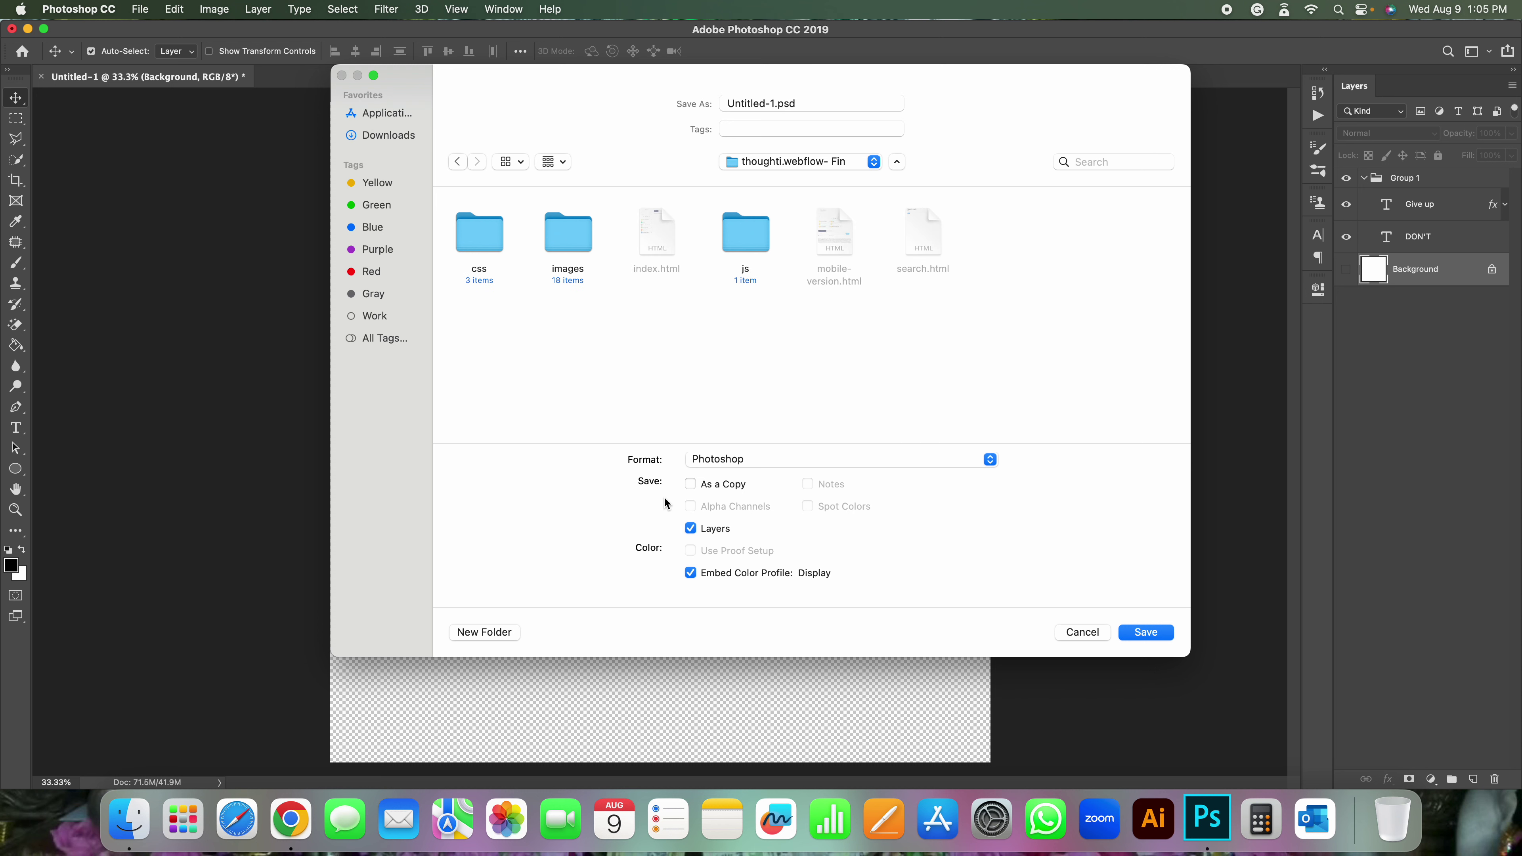
{"action": "left_click", "coordinate": [781, 460]}
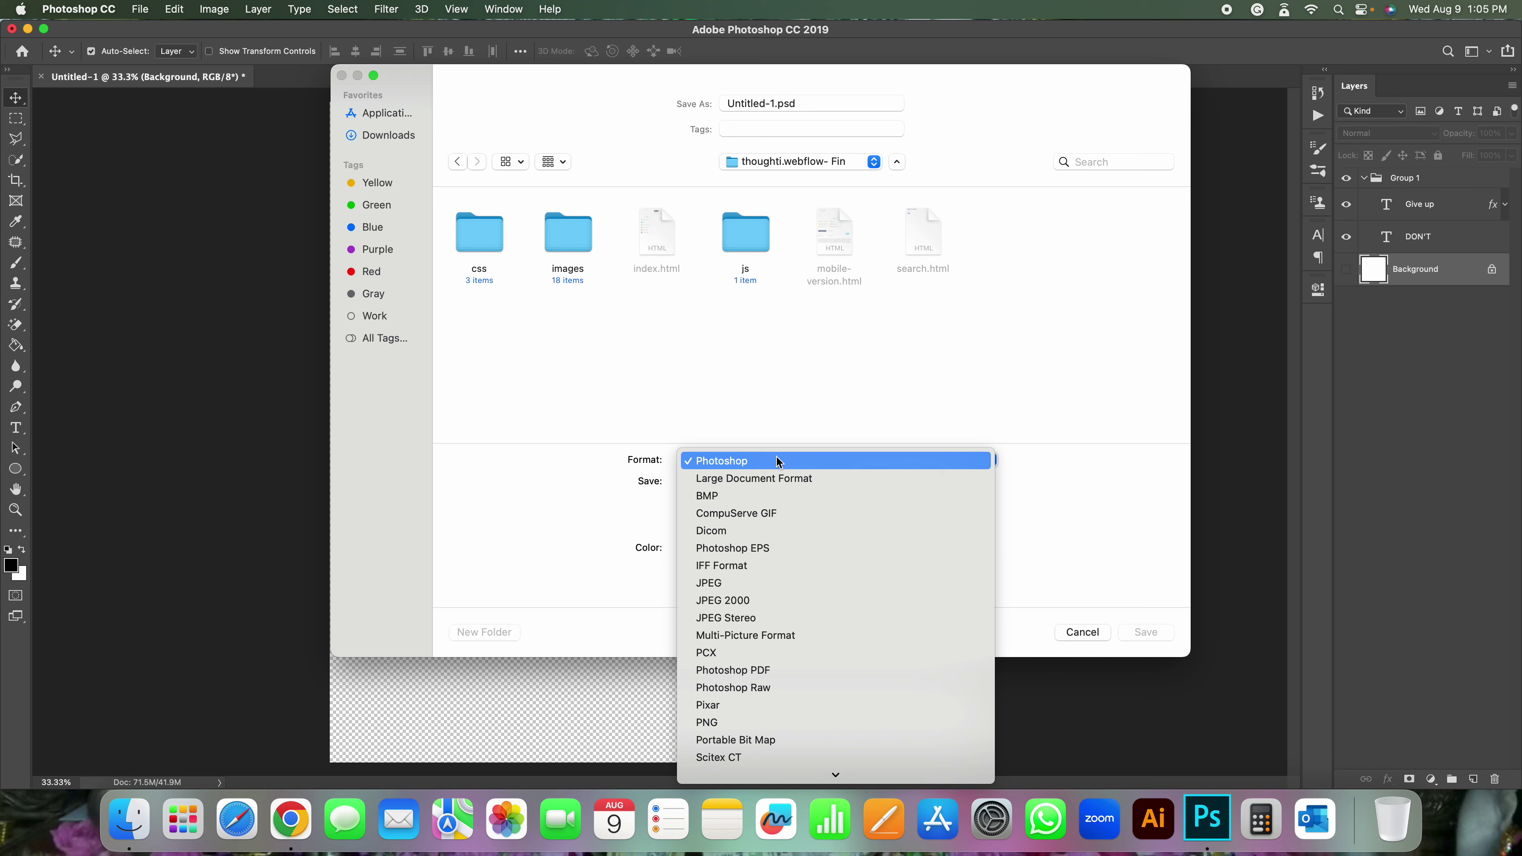
{"action": "left_click", "coordinate": [760, 718]}
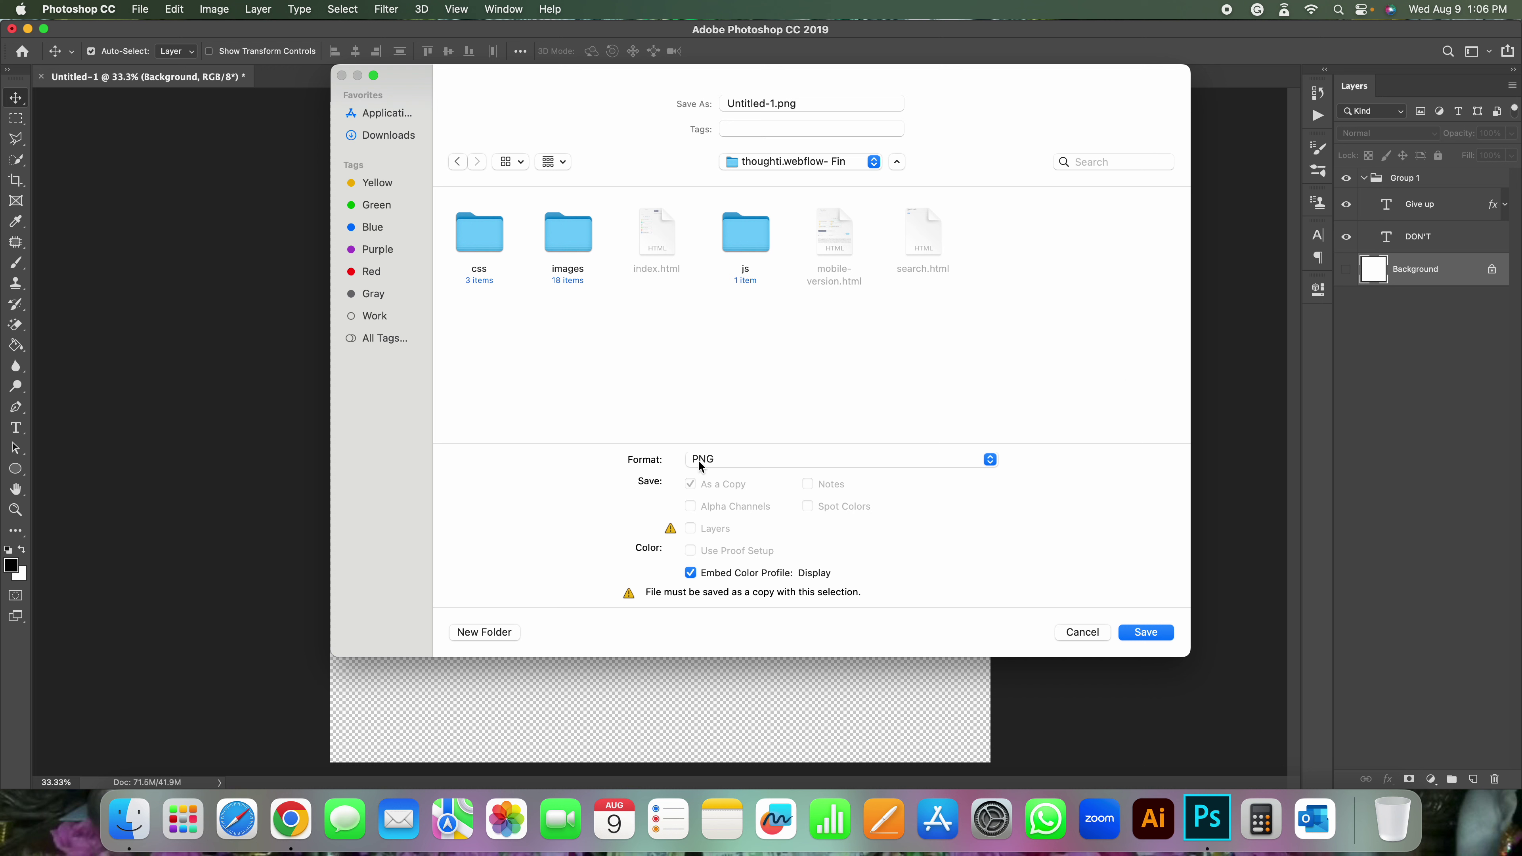
{"action": "left_click", "coordinate": [733, 460]}
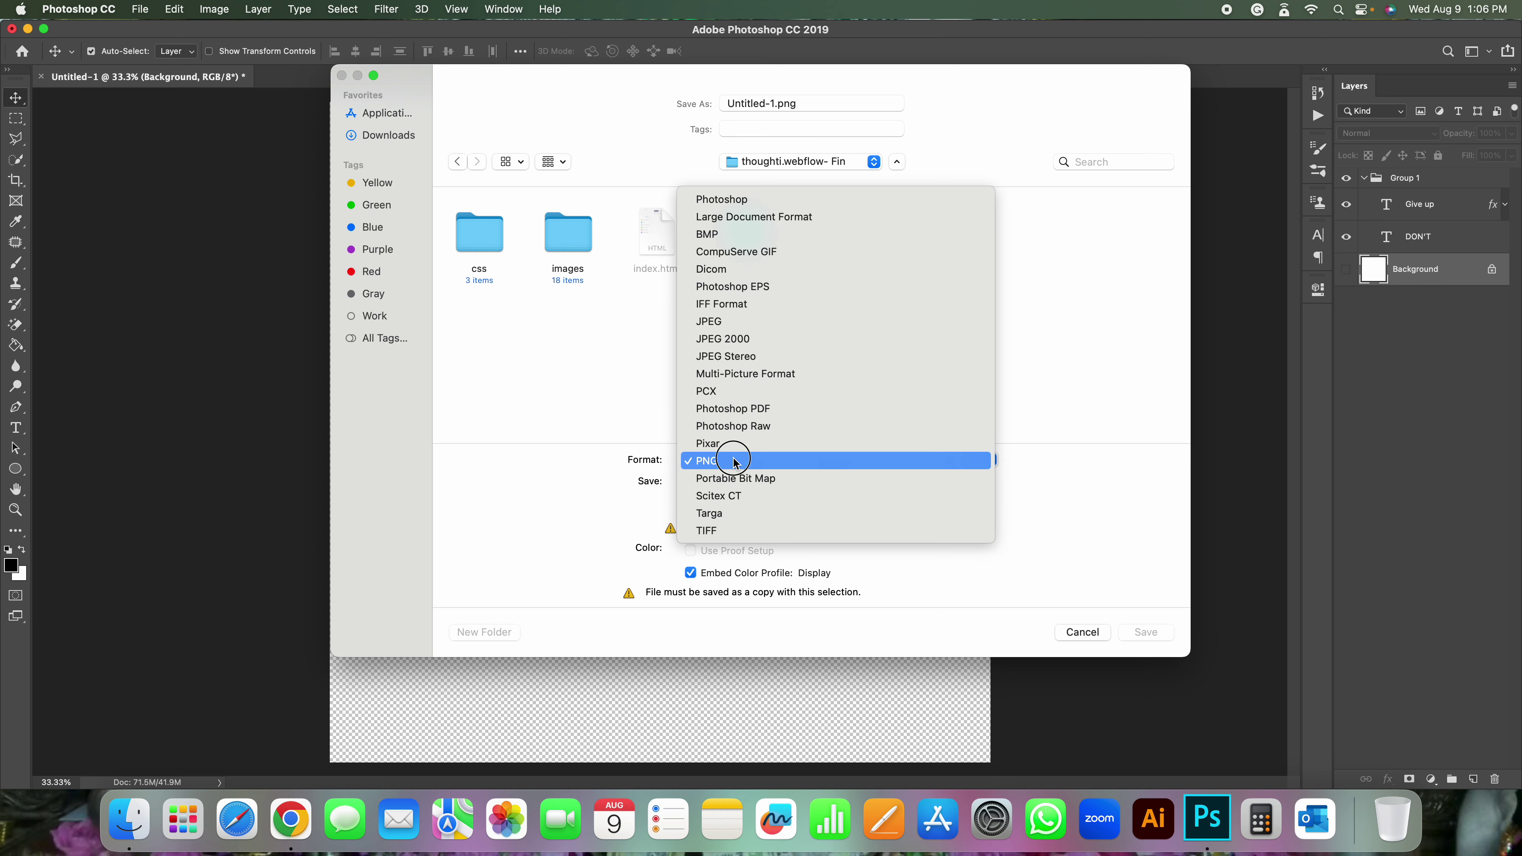
{"action": "left_click", "coordinate": [736, 460]}
- Rename the file from Untitled-1 to 'DONT GIVE UP'
{"action": "left_click", "coordinate": [771, 102]}
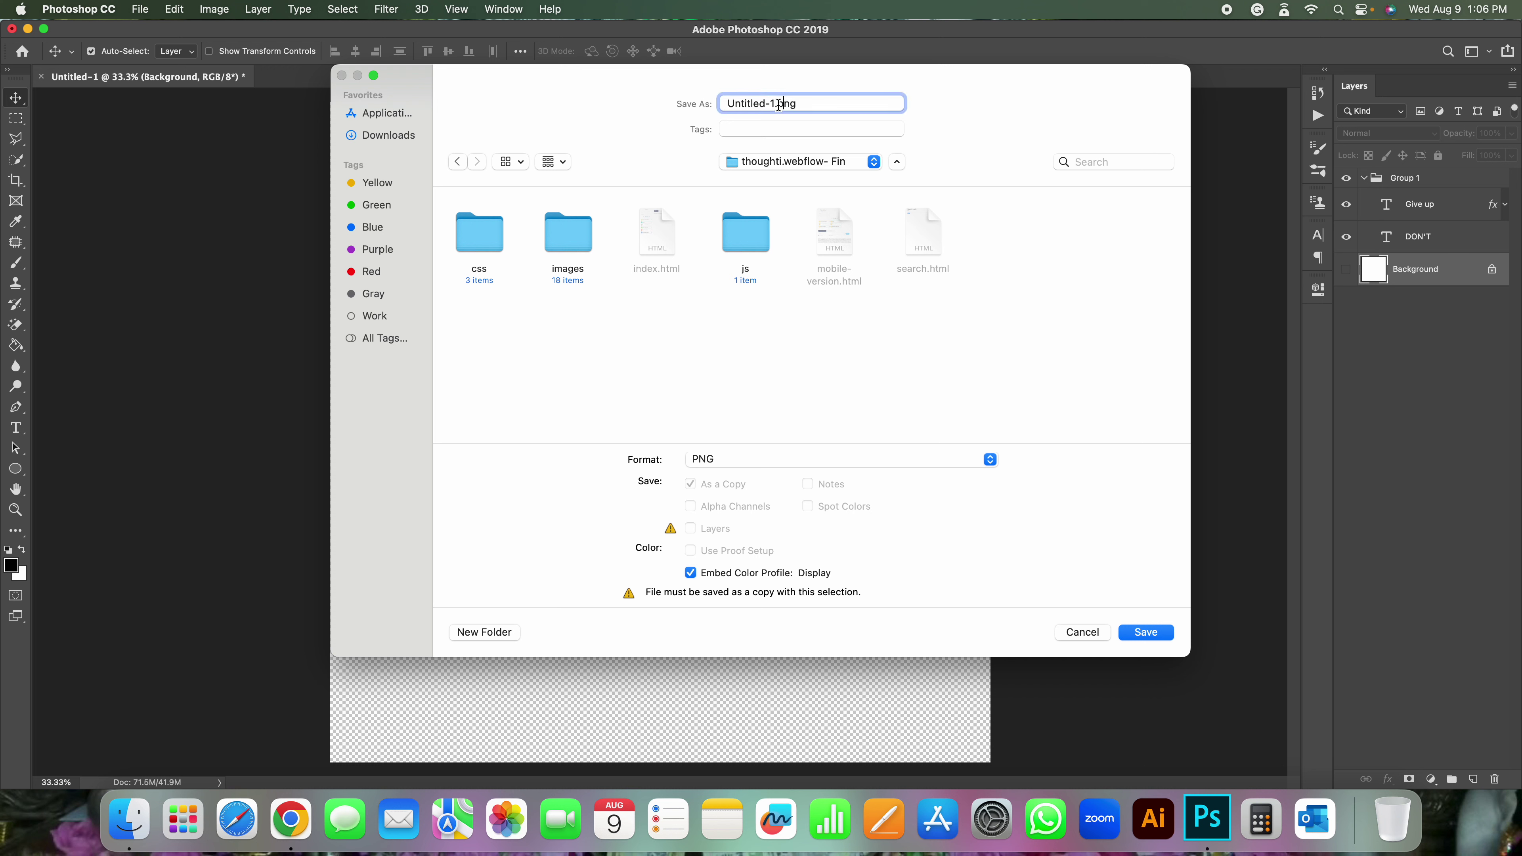
{"action": "left_click", "coordinate": [776, 101]}
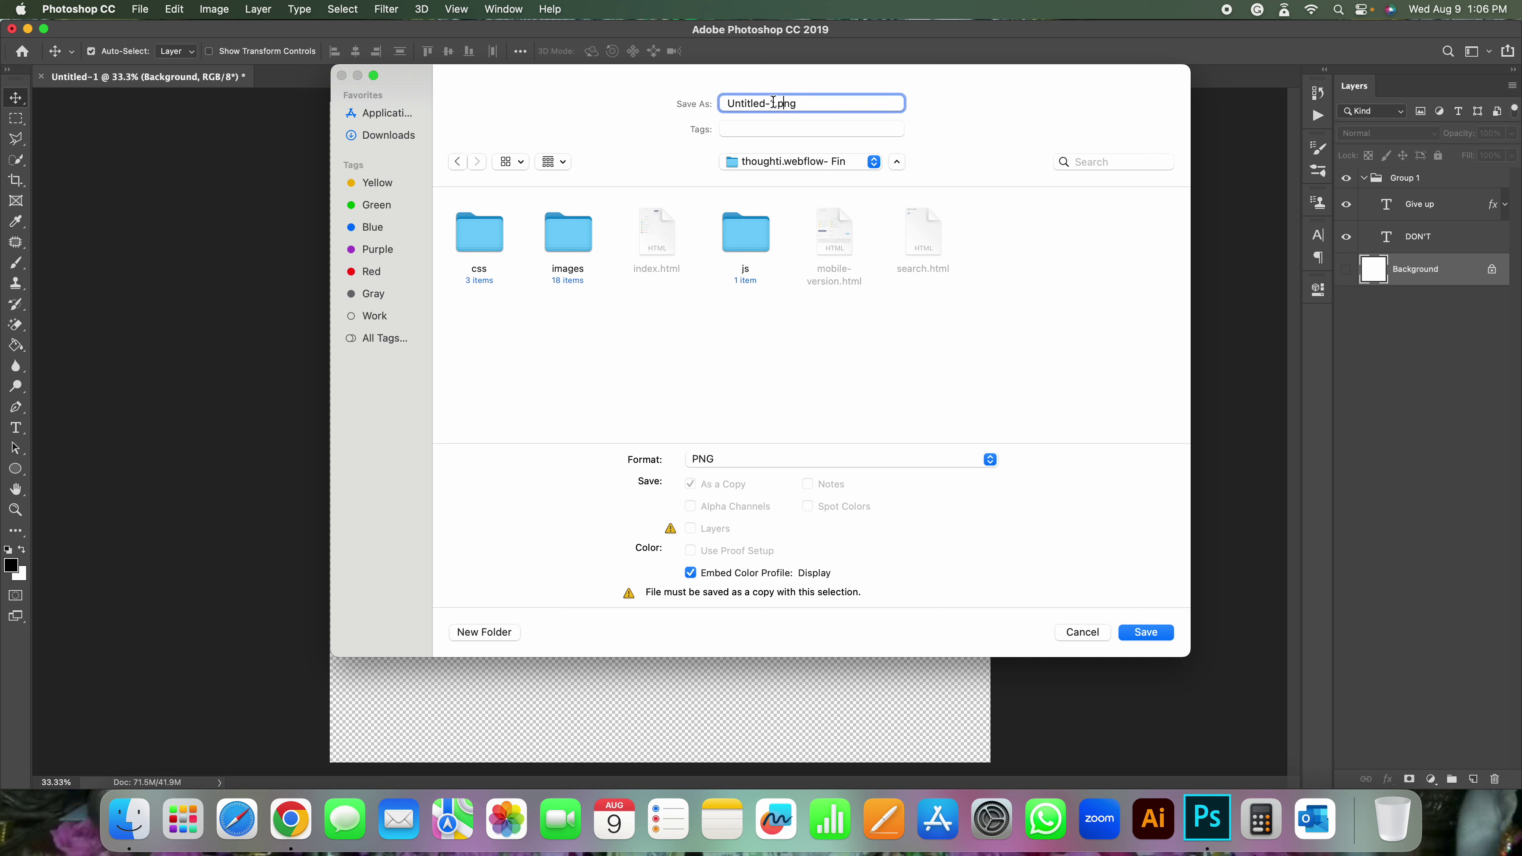
{"action": "left_click_drag", "start_coordinate": [776, 102], "coordinate": [711, 110]}
{"action": "left_click_drag", "start_coordinate": [699, 74], "coordinate": [791, 142]}
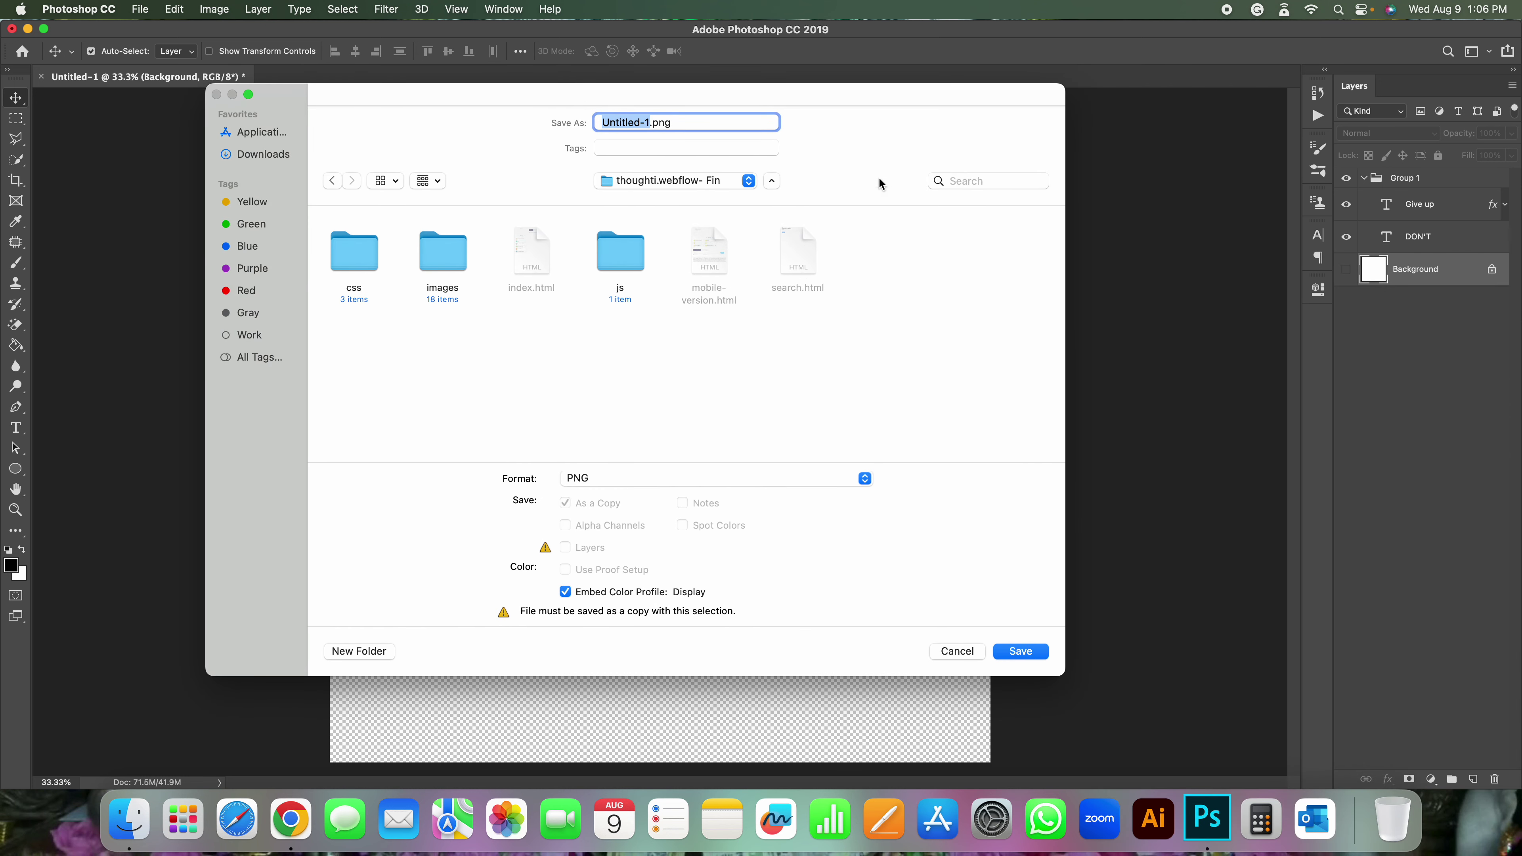
{"action": "type", "text": "don"}
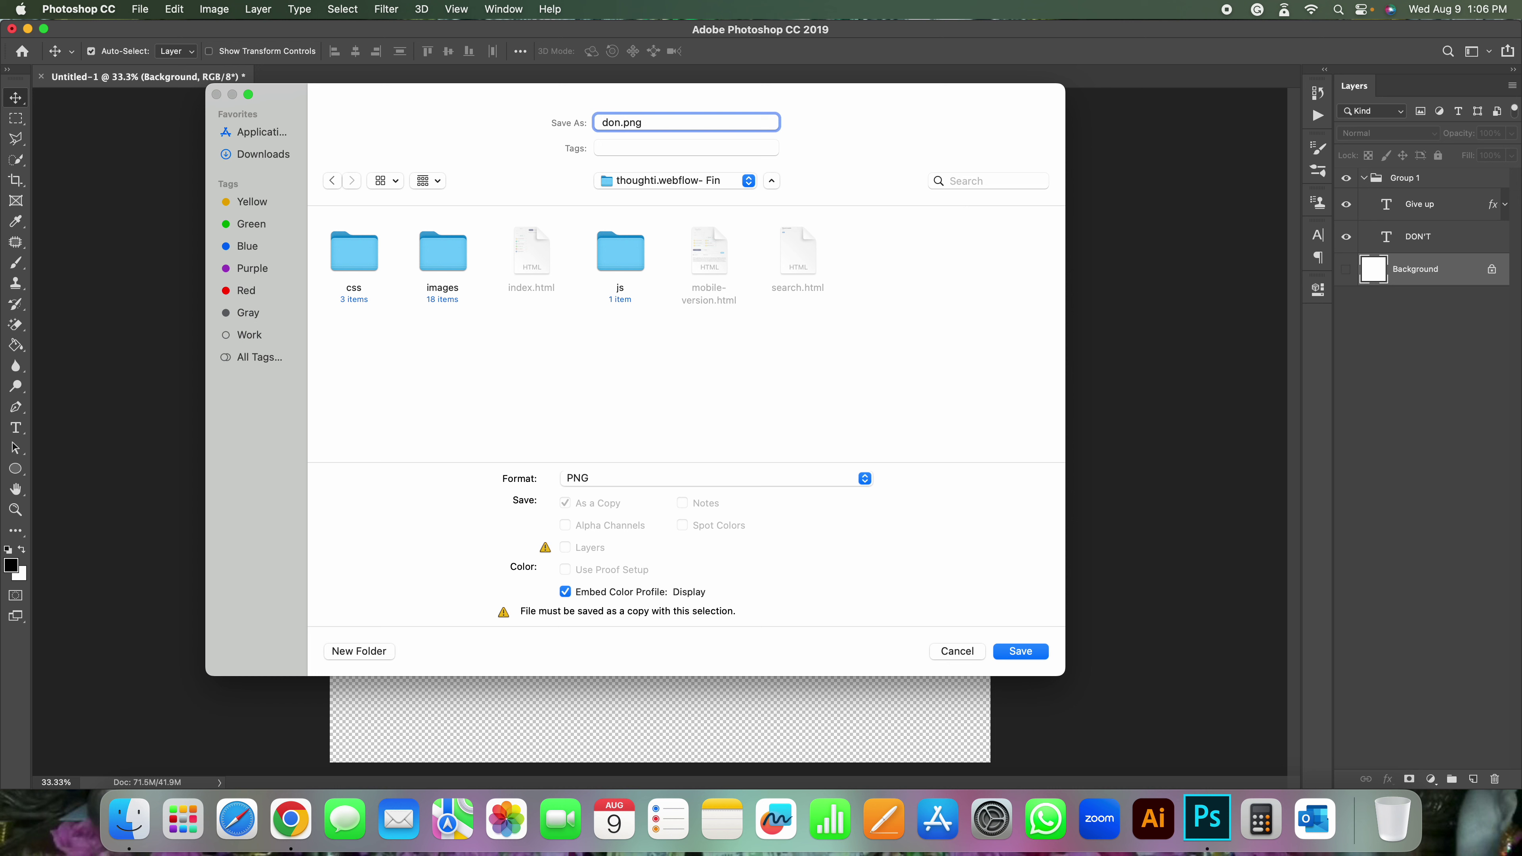
{"action": "key", "text": "BackSpace"}
{"action": "key", "text": "BackSpace"}
{"action": "key", "text": "BackSpace"}
{"action": "type", "text": "DON"}
{"action": "type", "text": "T GIVE "}
{"action": "type", "text": "UP"}
- Save DONT GIVE UP.png accepting the default PNG options, then switch to Finder
{"action": "left_click", "coordinate": [1022, 653]}
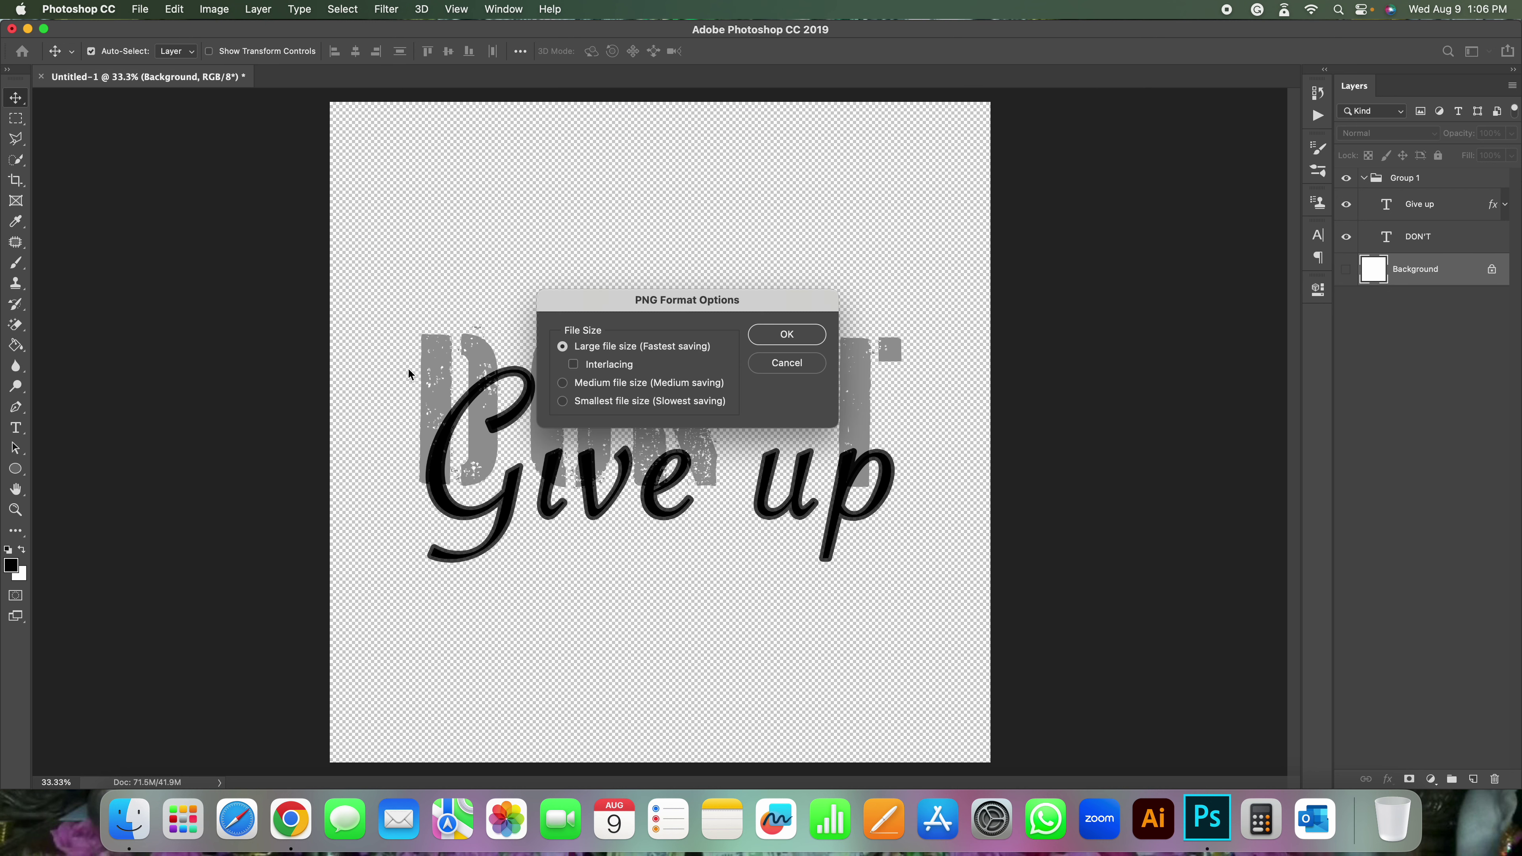
{"action": "left_click", "coordinate": [787, 336]}
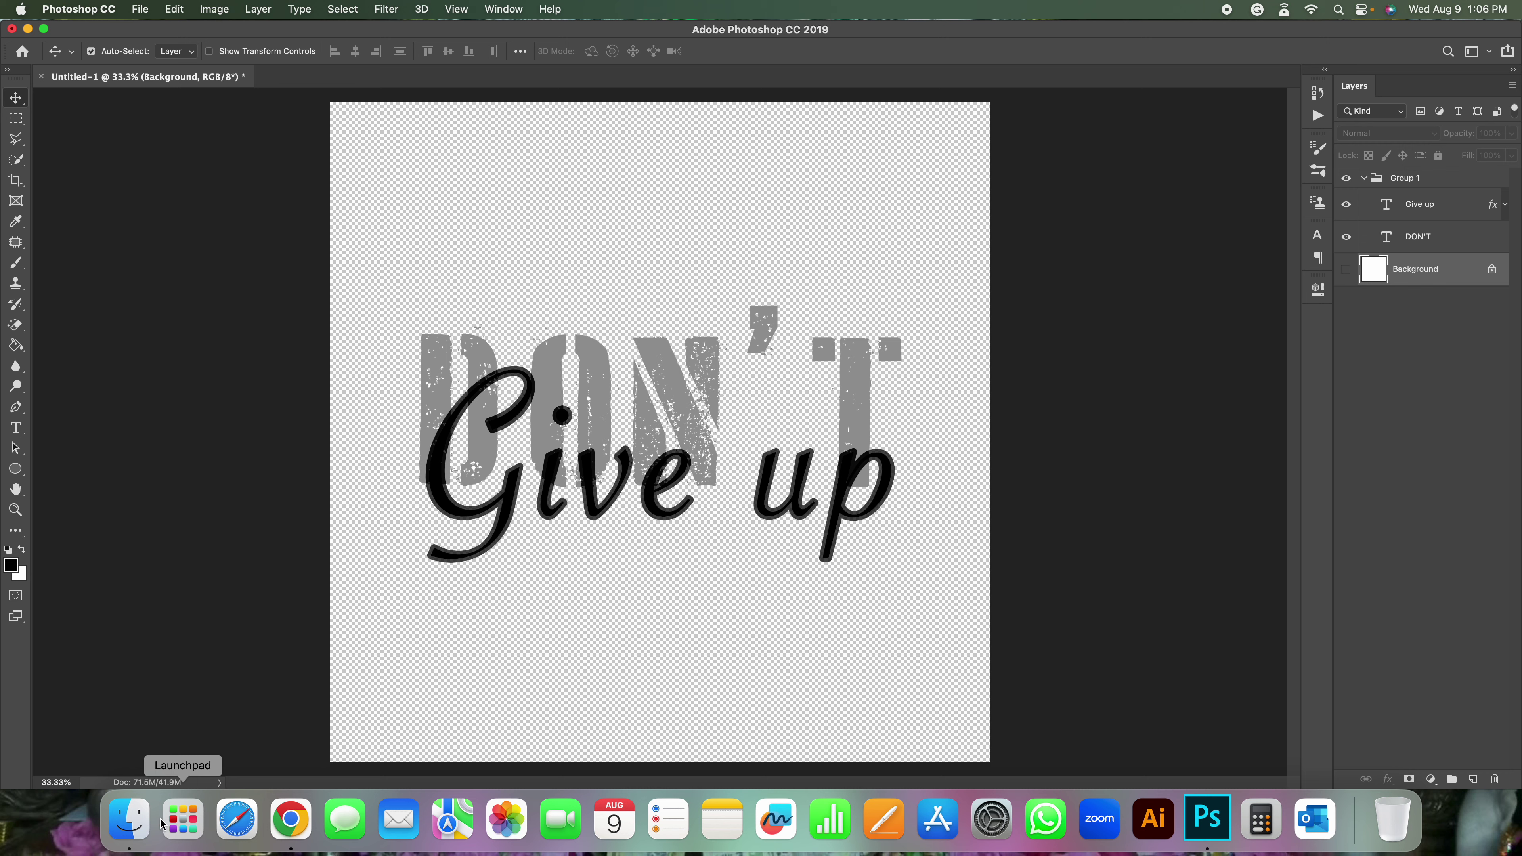
{"action": "left_click", "coordinate": [128, 819]}
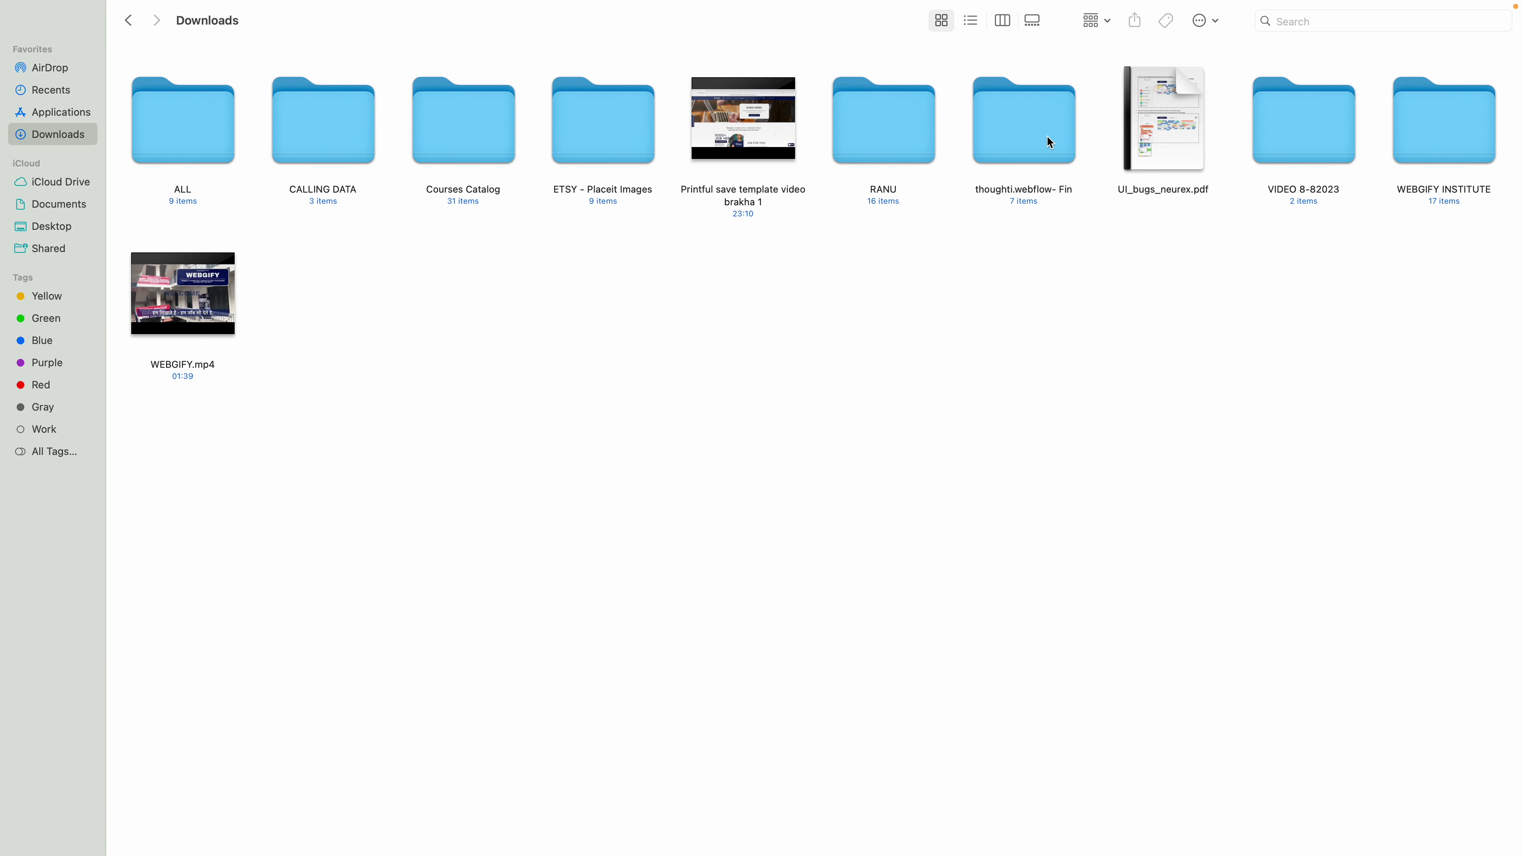
- Open thoughti.webflow- Fin and Quick Look DONT GIVE UP.png to check the result
{"action": "double_click", "coordinate": [1049, 138]}
{"action": "left_click", "coordinate": [293, 143]}
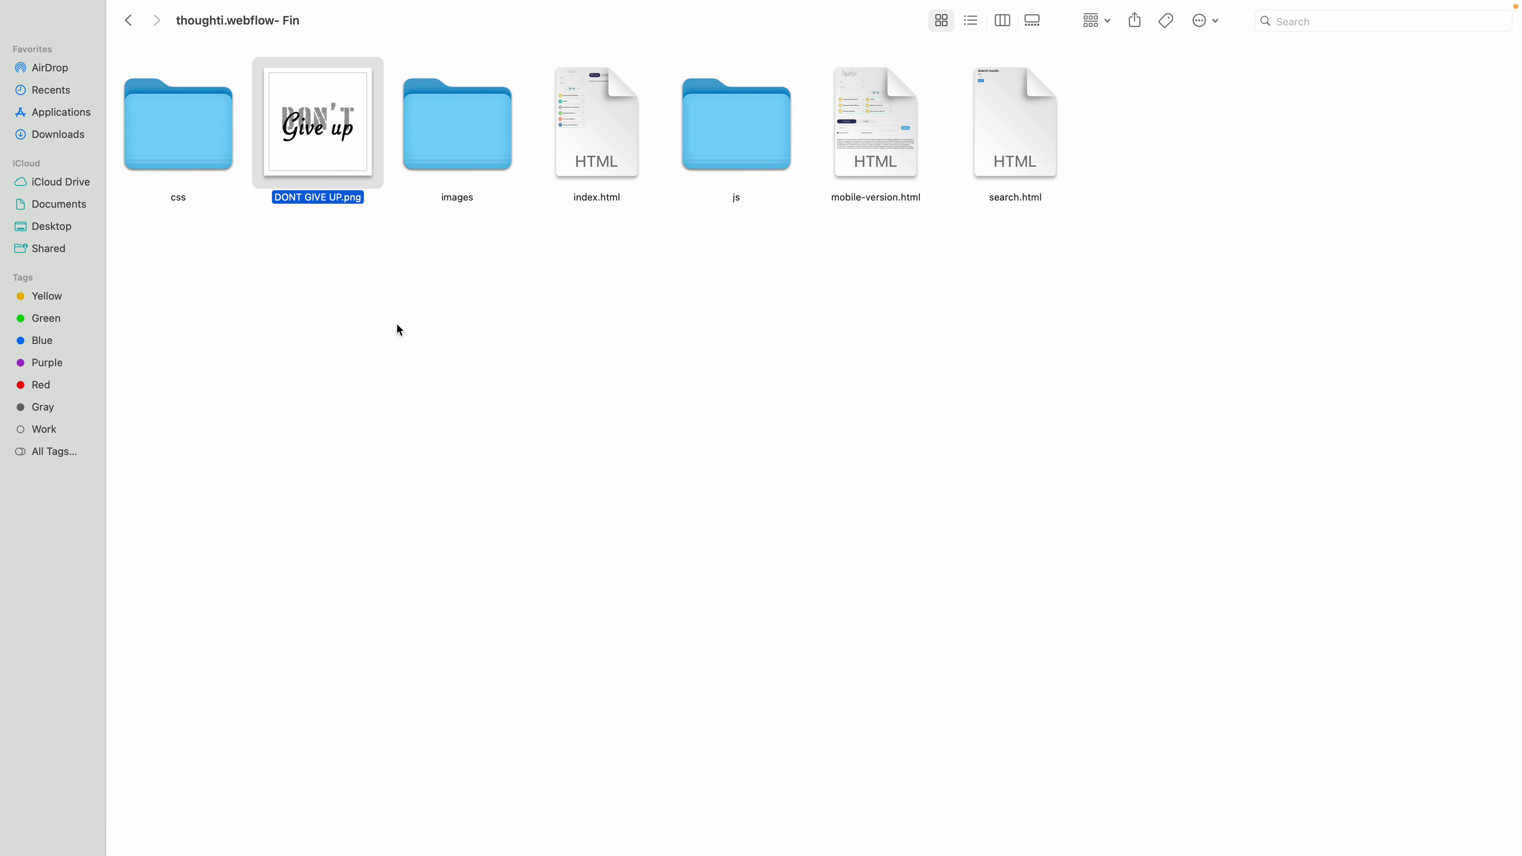
{"action": "key", "text": "space"}
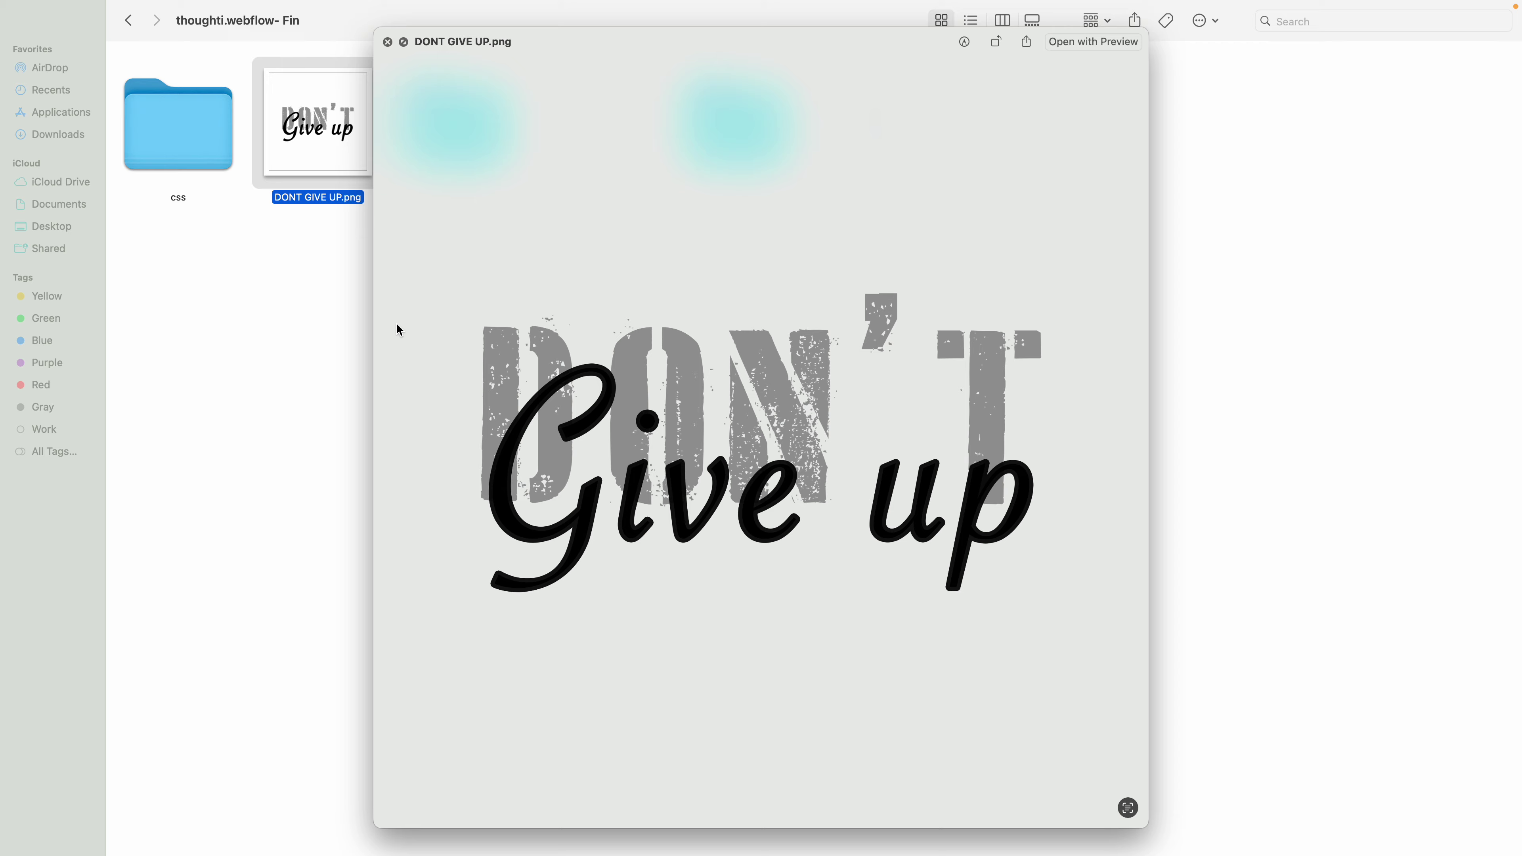
{"action": "key", "text": "space"}
{"action": "key", "text": "super+Tab"}
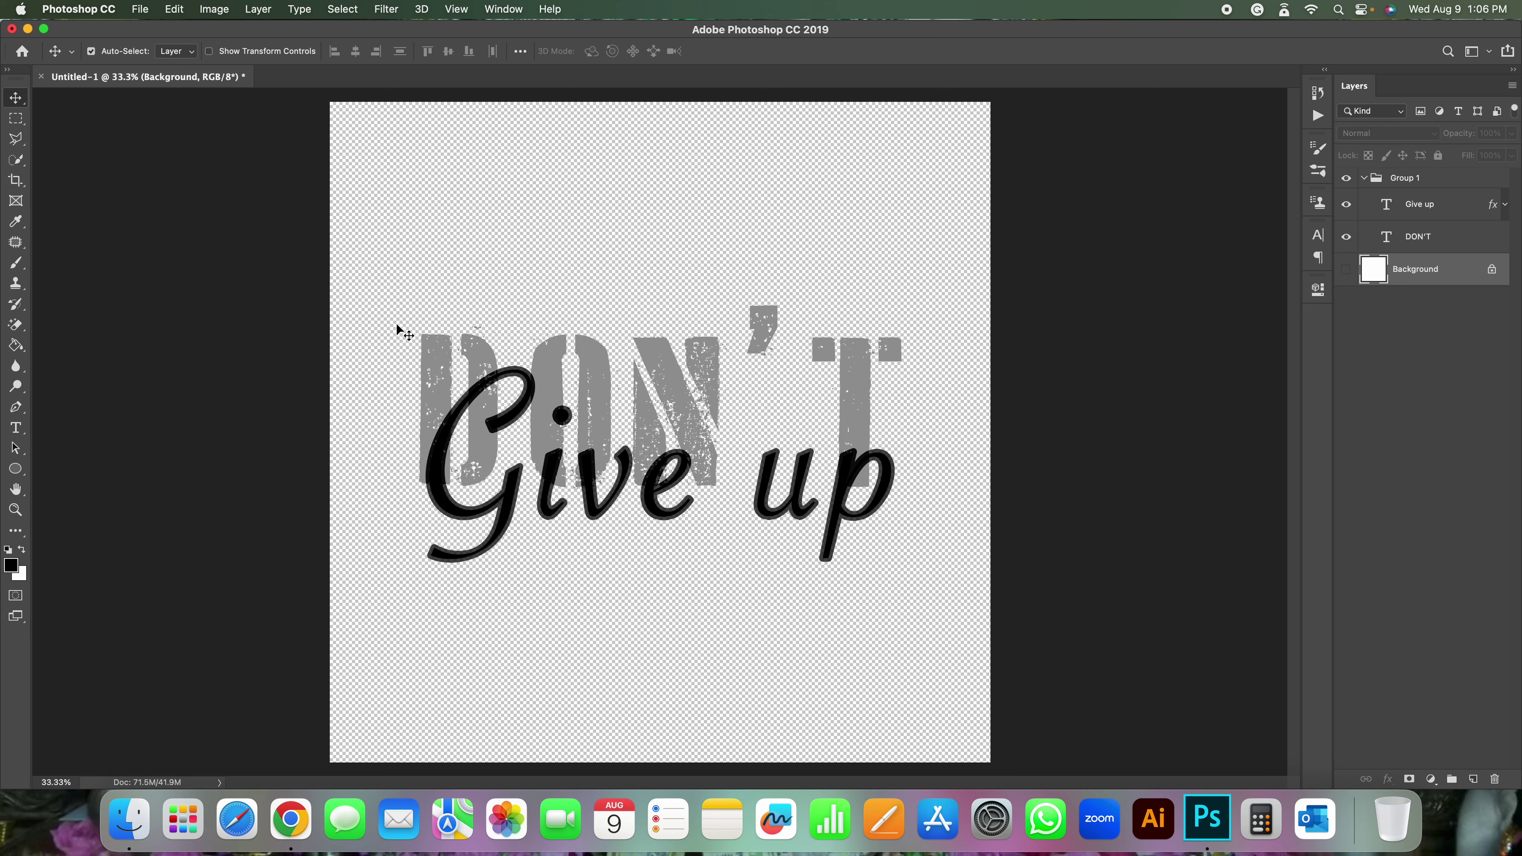
{"action": "key", "text": "super+Tab"}
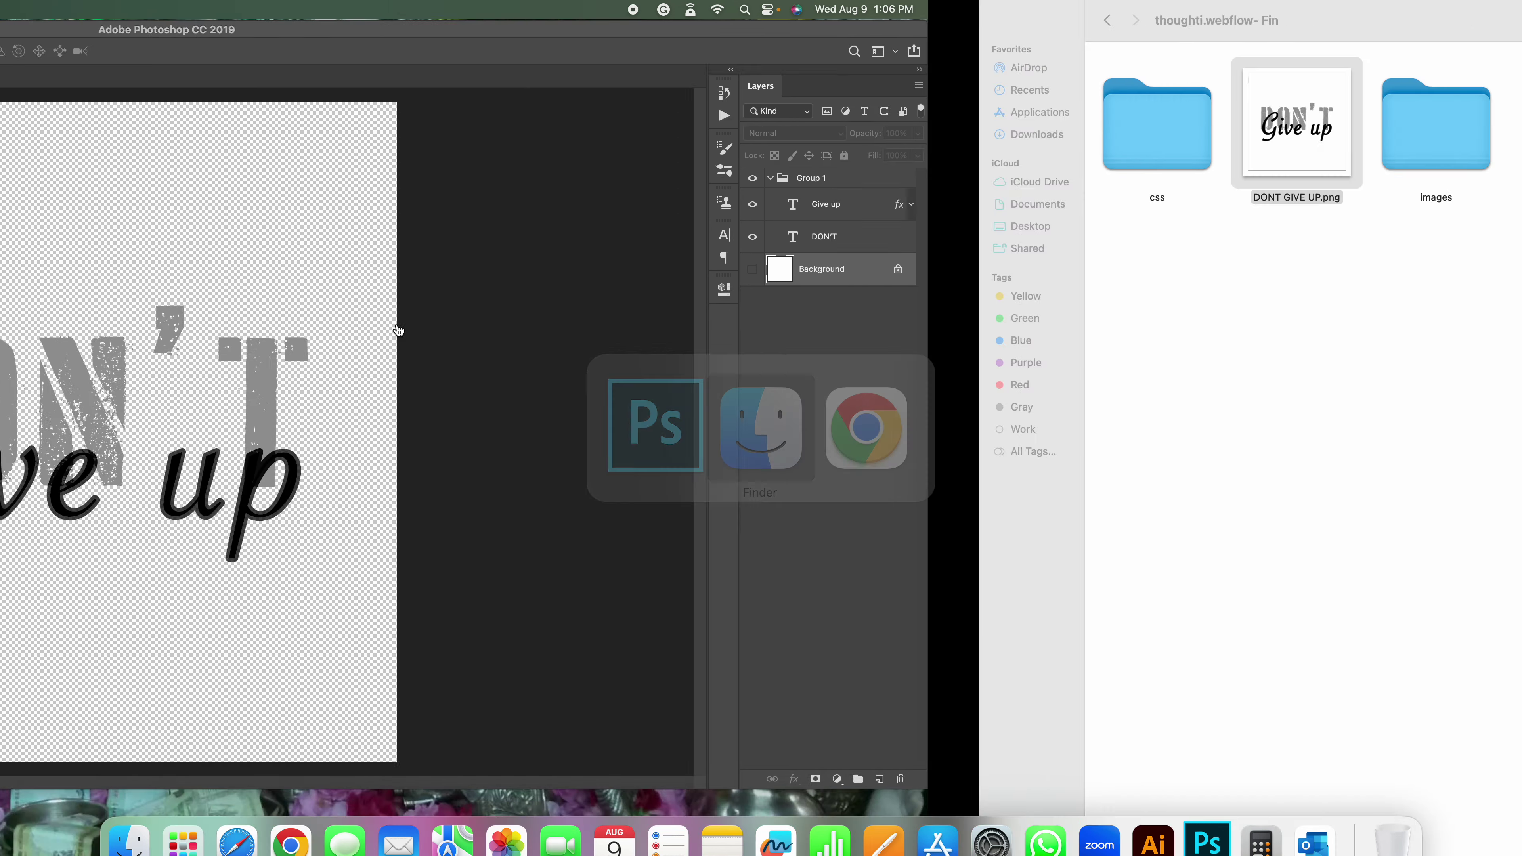
- Switch to Chrome and preview the Canva typography template from the image results
{"action": "key", "text": "super+Tab"}
{"action": "key", "text": "super+Tab"}
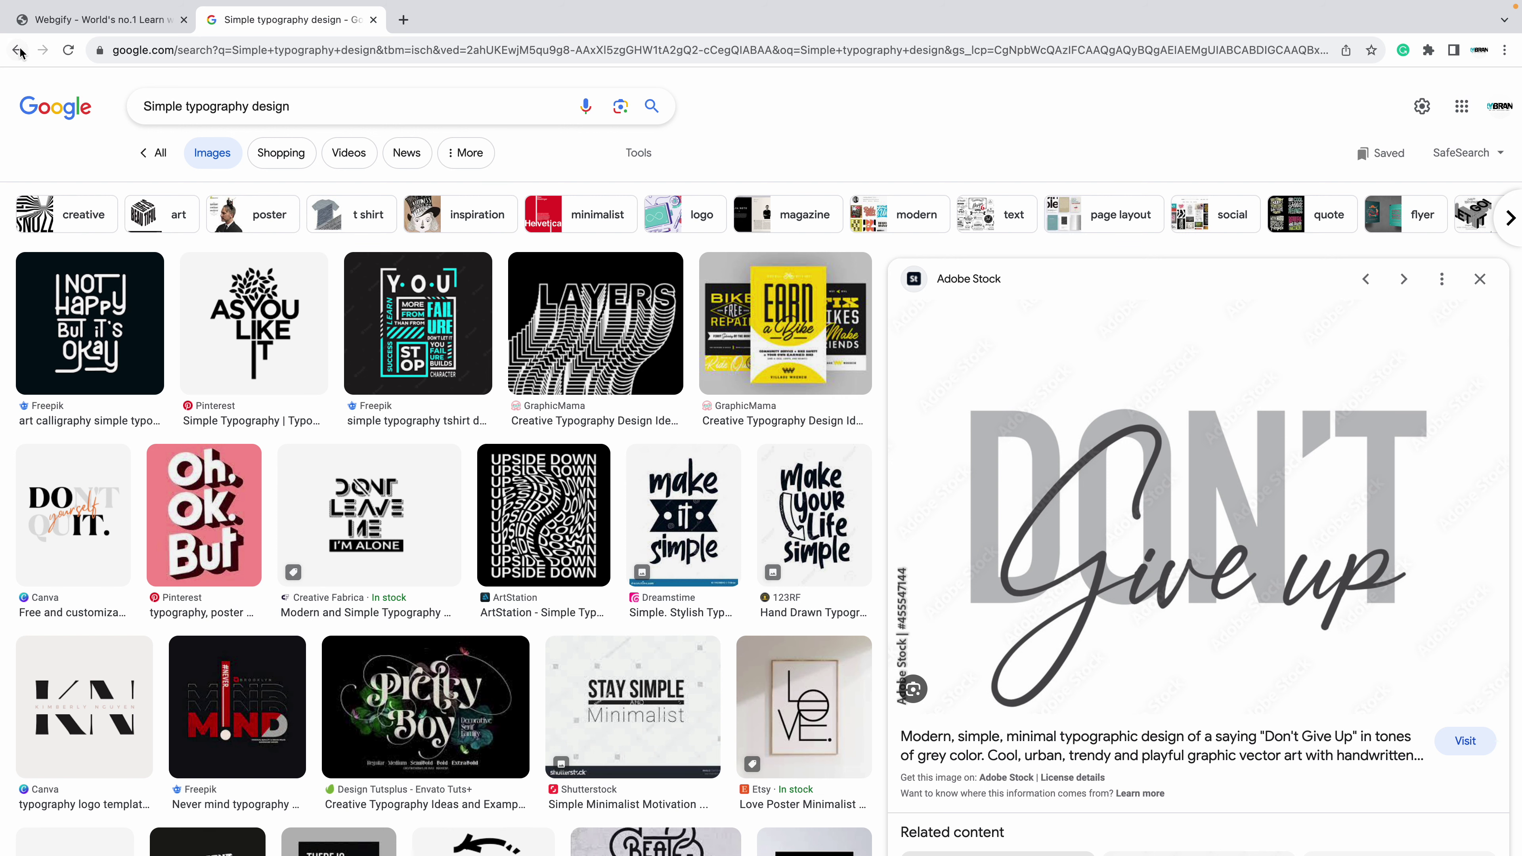
{"action": "left_click", "coordinate": [71, 516]}
{"action": "scroll", "coordinate": [1187, 553], "scroll_direction": "down", "scroll_amount": 2}
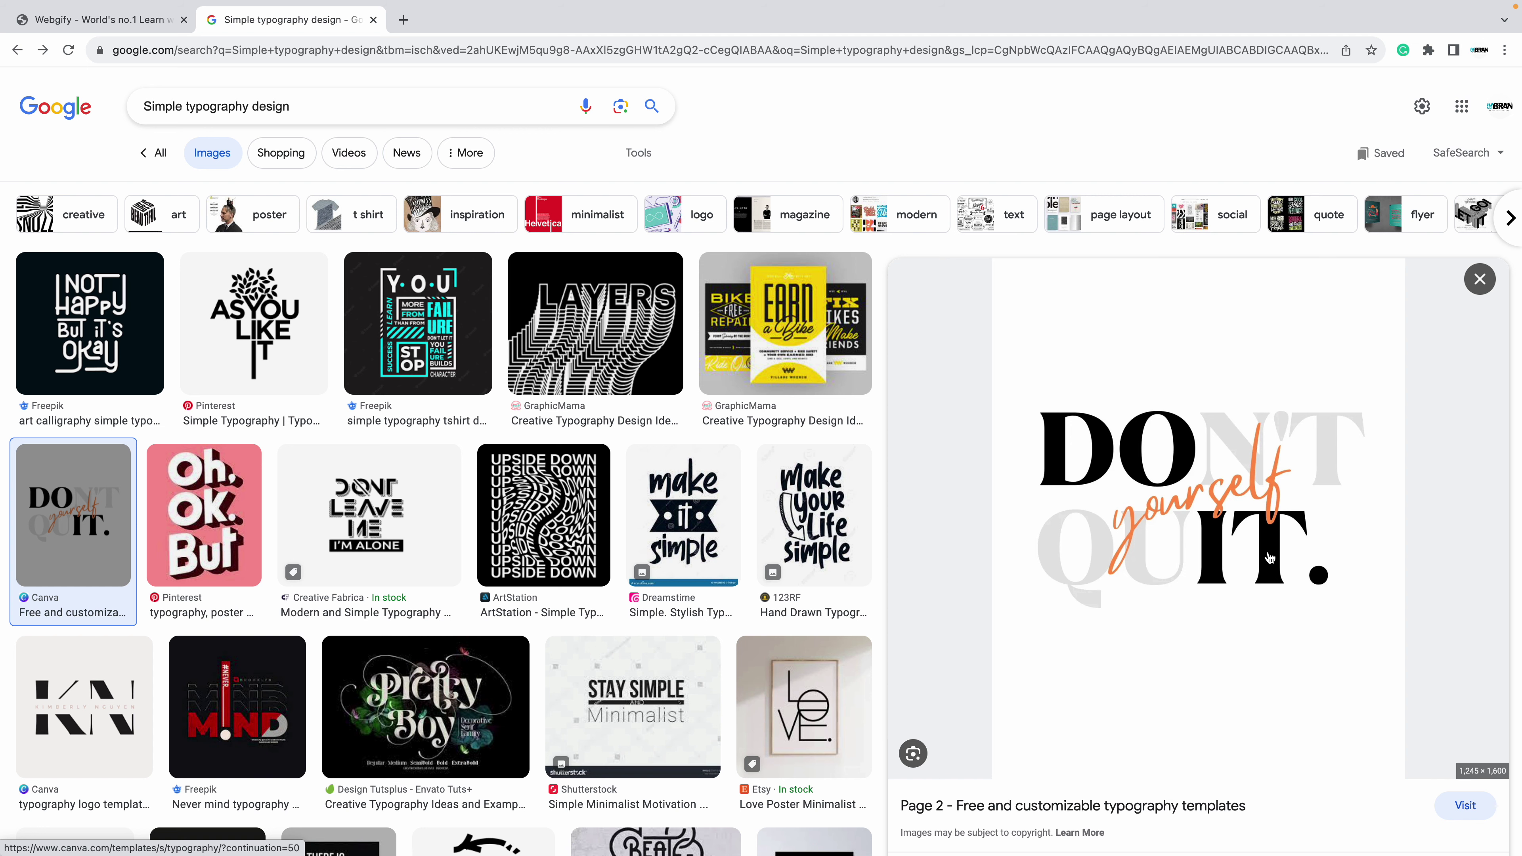
{"action": "key", "text": "super+Tab"}
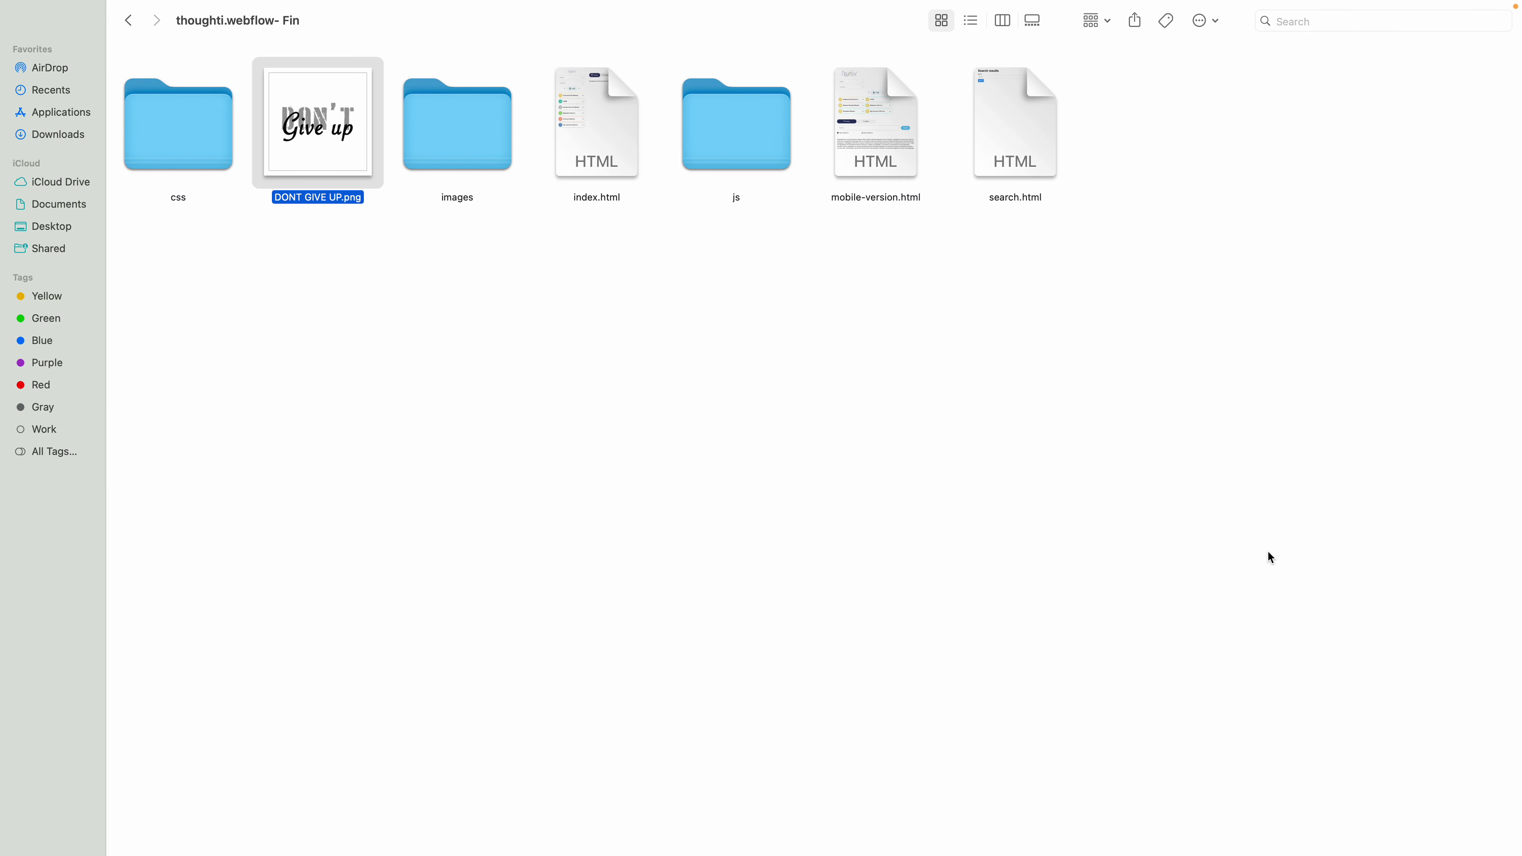
- Return to Photoshop and toggle the Background layer's visibility, leaving it hidden
{"action": "key", "text": "super+Tab"}
{"action": "key", "text": "super+Tab"}
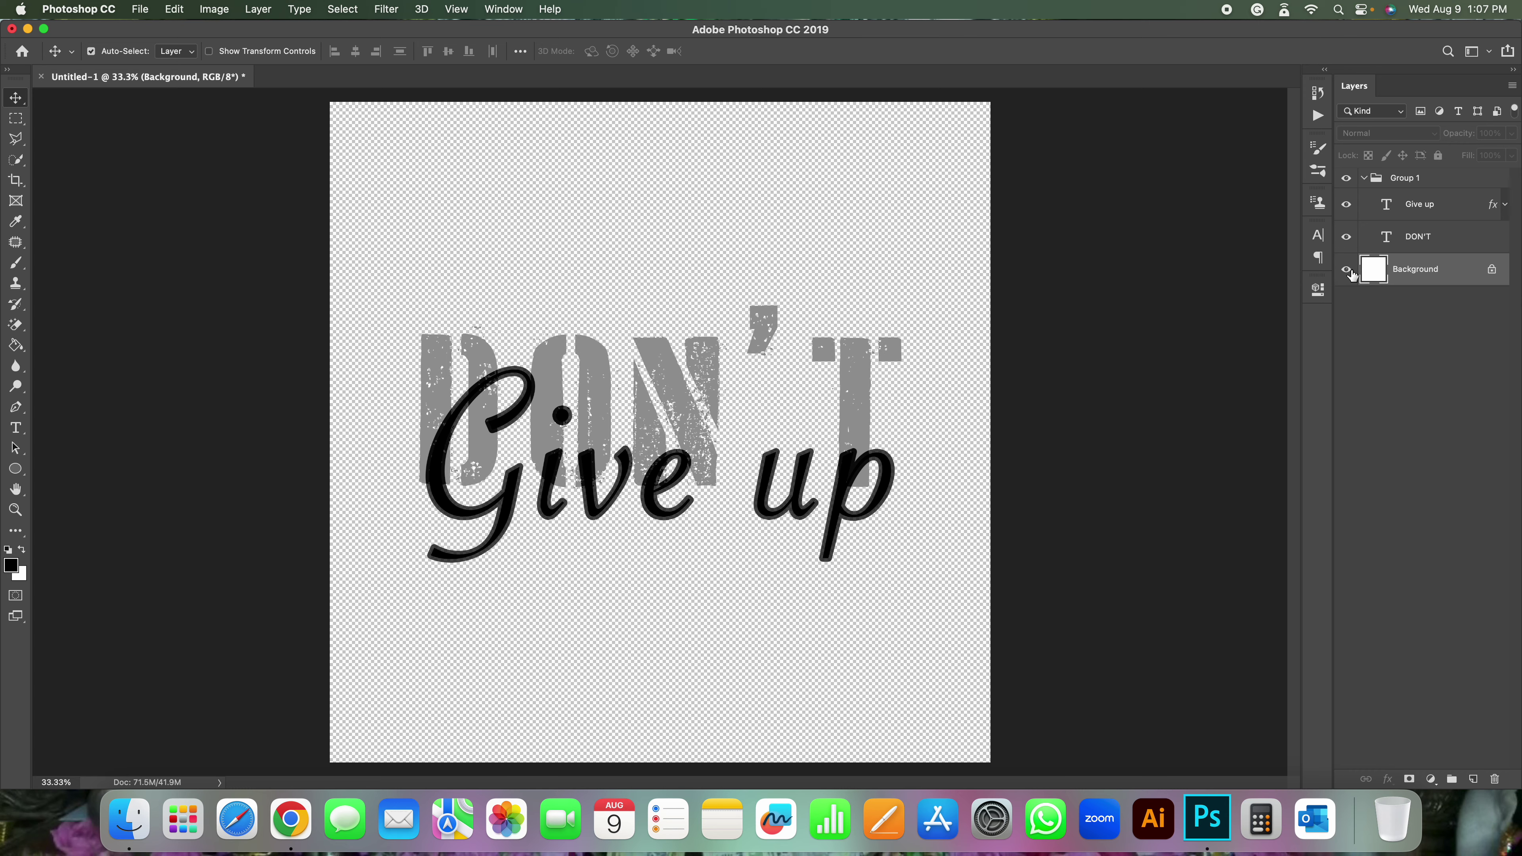
{"action": "left_click", "coordinate": [1346, 269]}
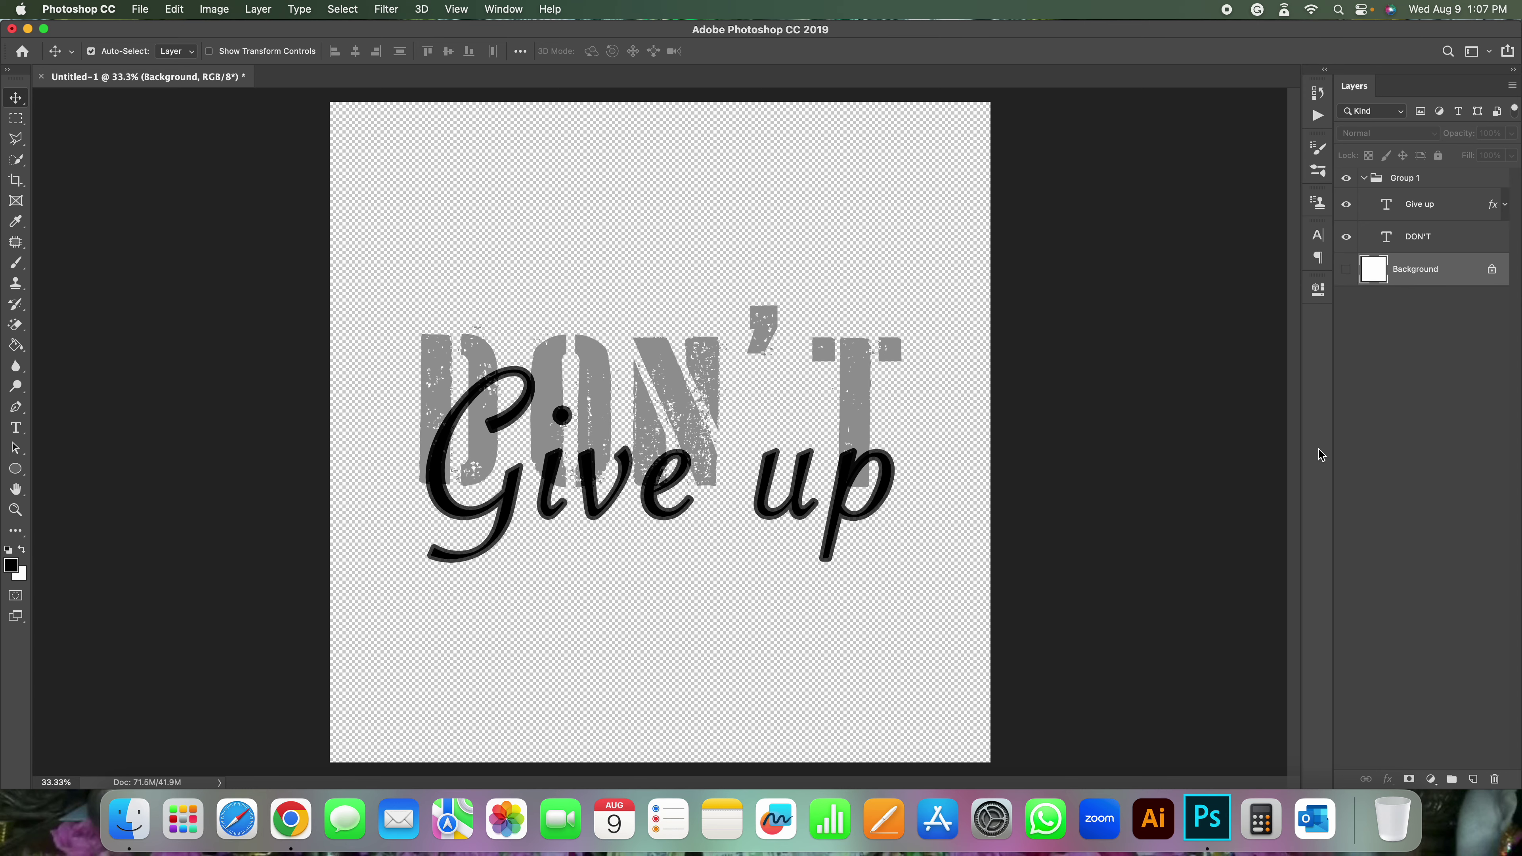